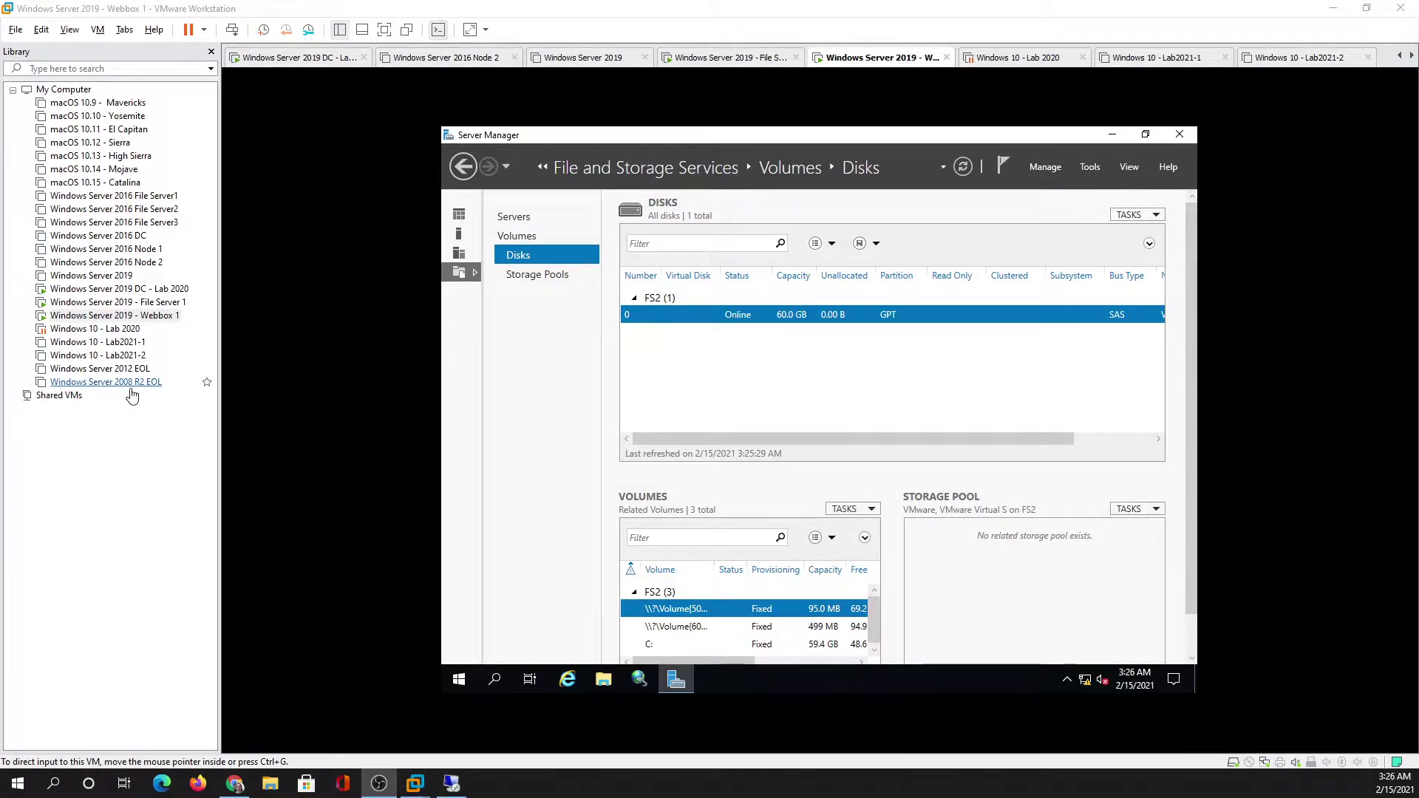
# - Bring the Remote Desktop session to 192.168.0.52 to the front from the Webbox 1 VM taskbar
pyautogui.click(450, 787)
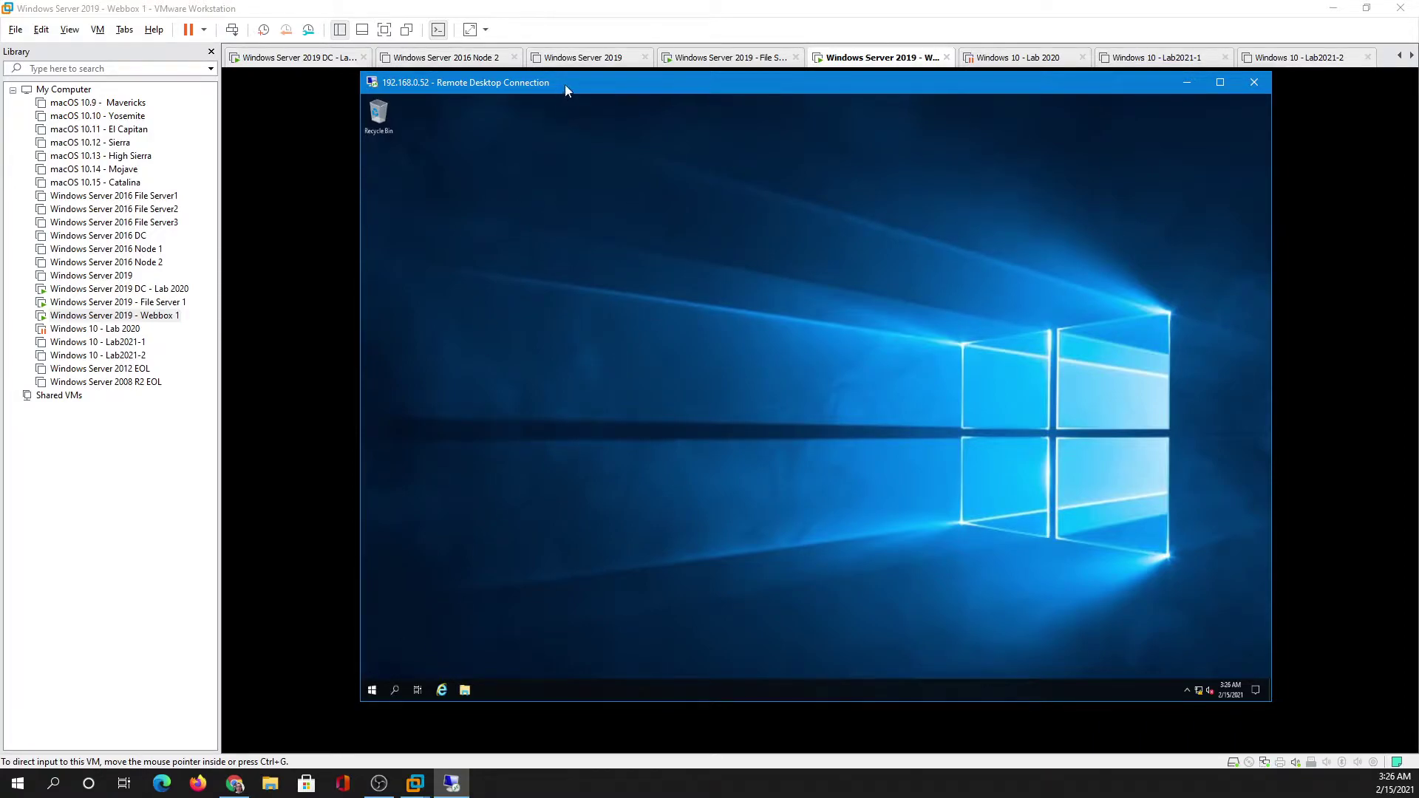
# - Show This PC in File Explorer and make the remote session fill the screen
pyautogui.moveTo(565, 84); pyautogui.dragTo(510, 52)
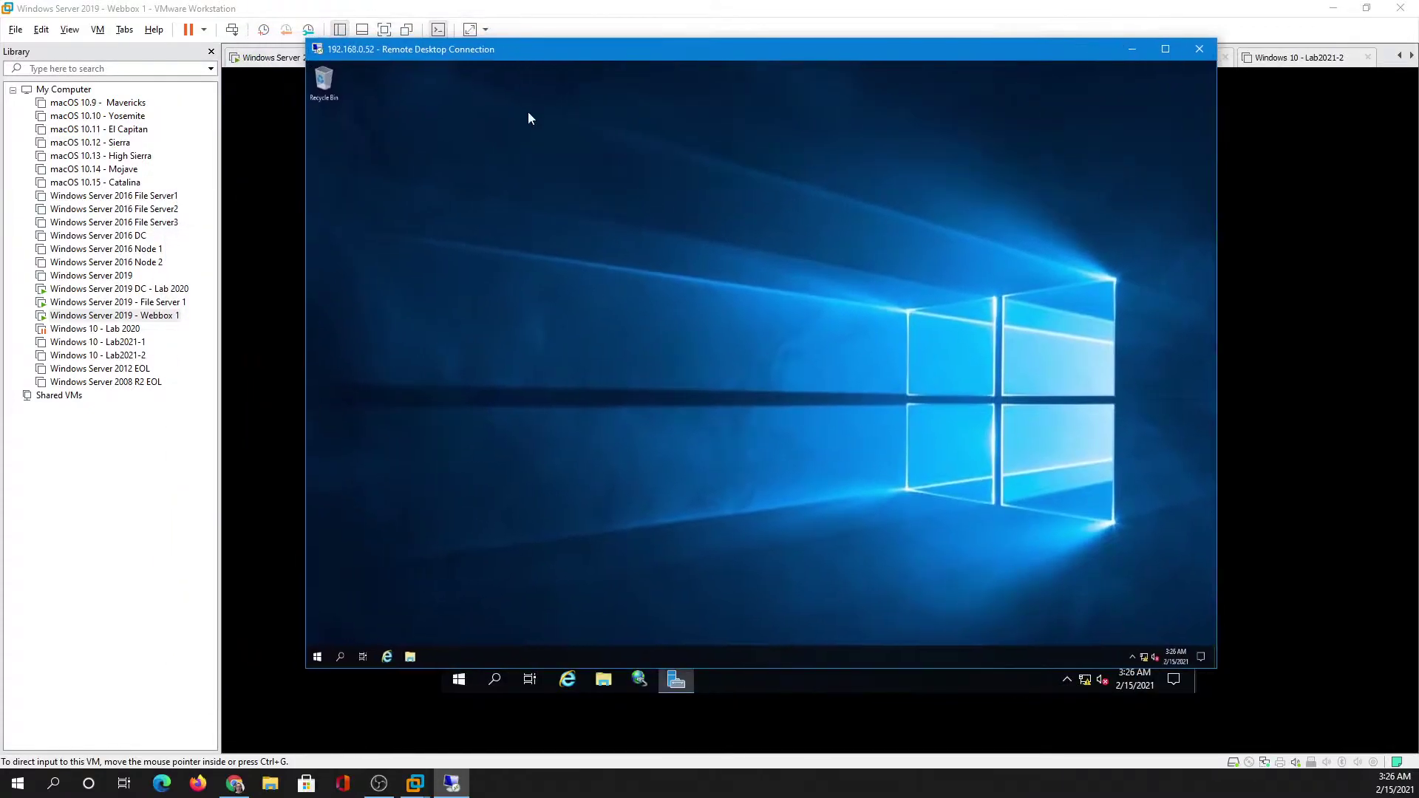
pyautogui.click(409, 657)
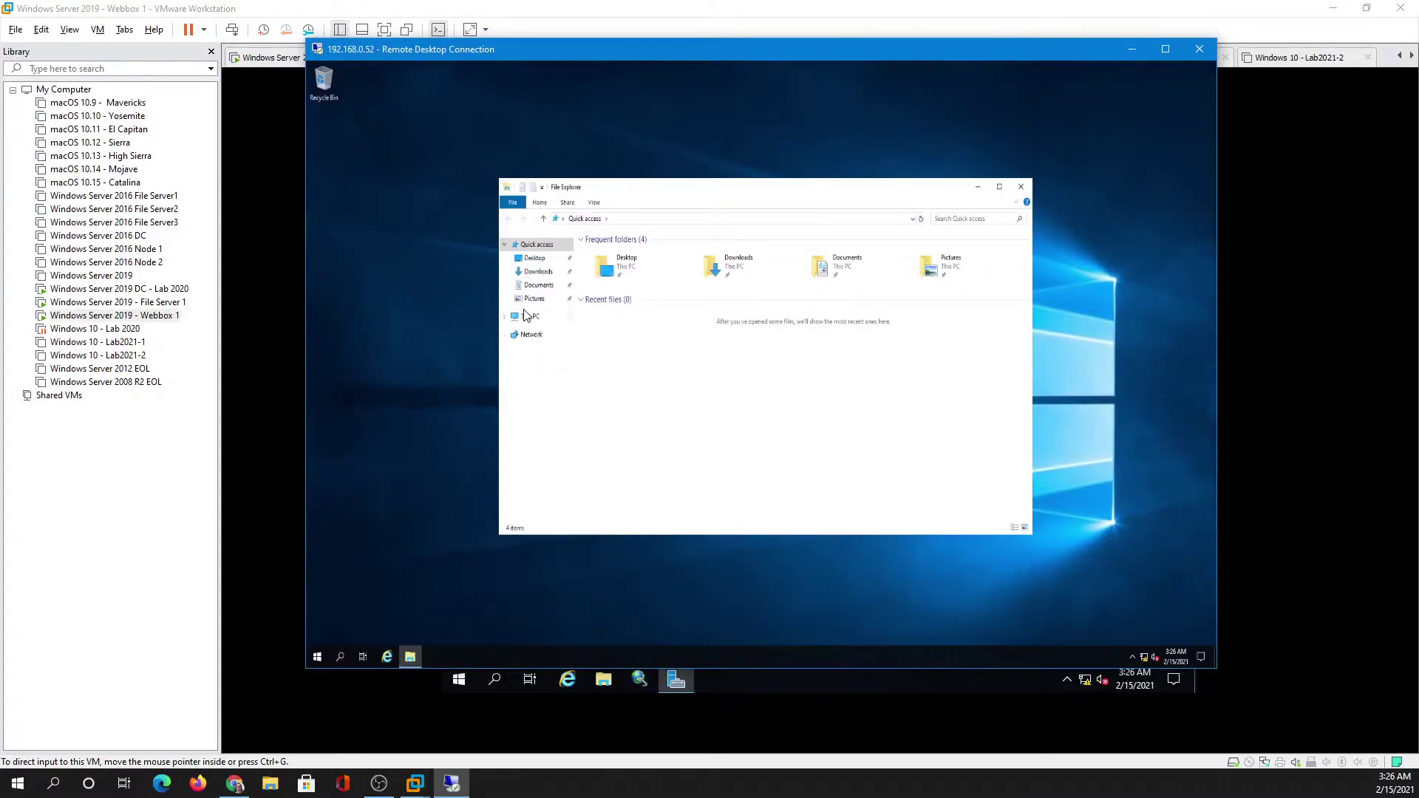
pyautogui.click(527, 316)
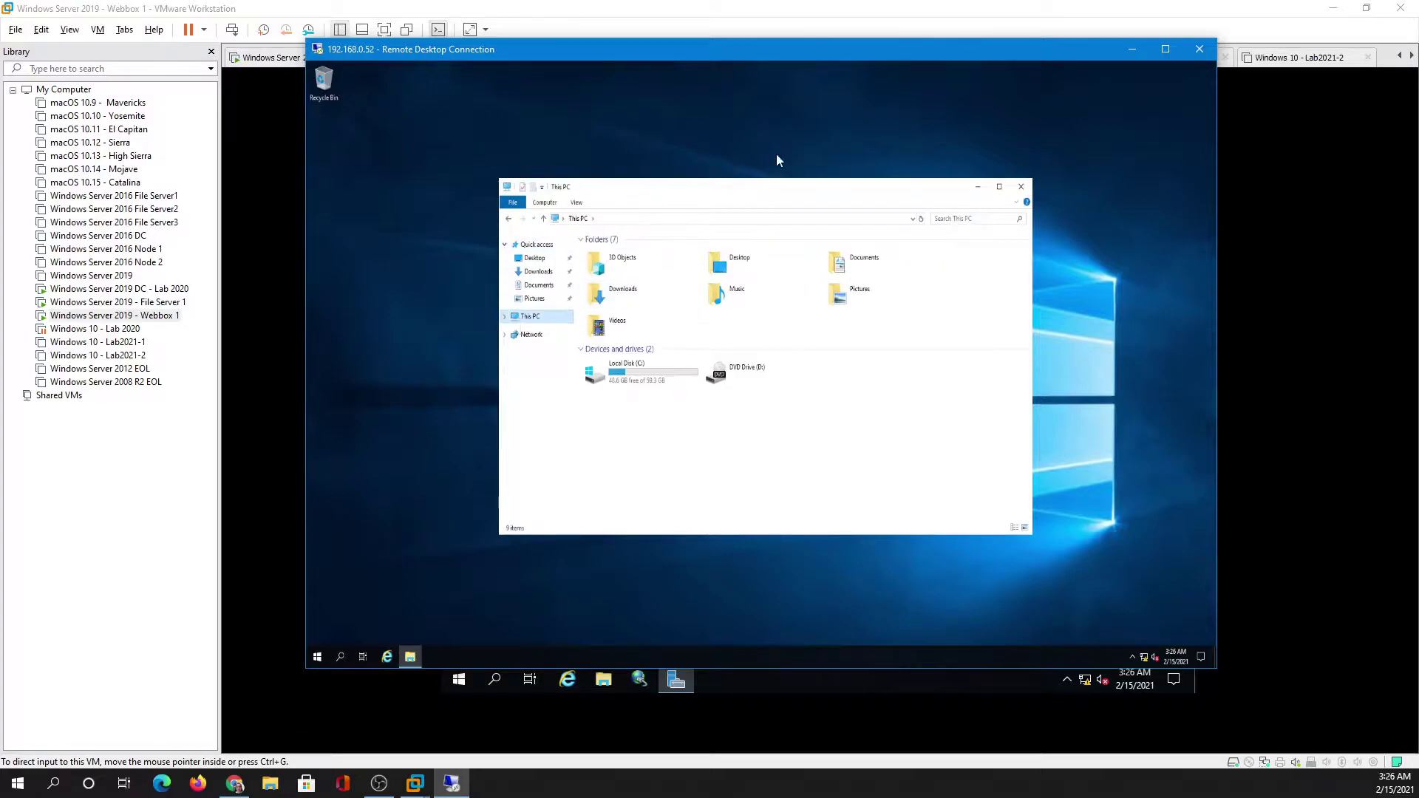
pyautogui.doubleClick(766, 47)
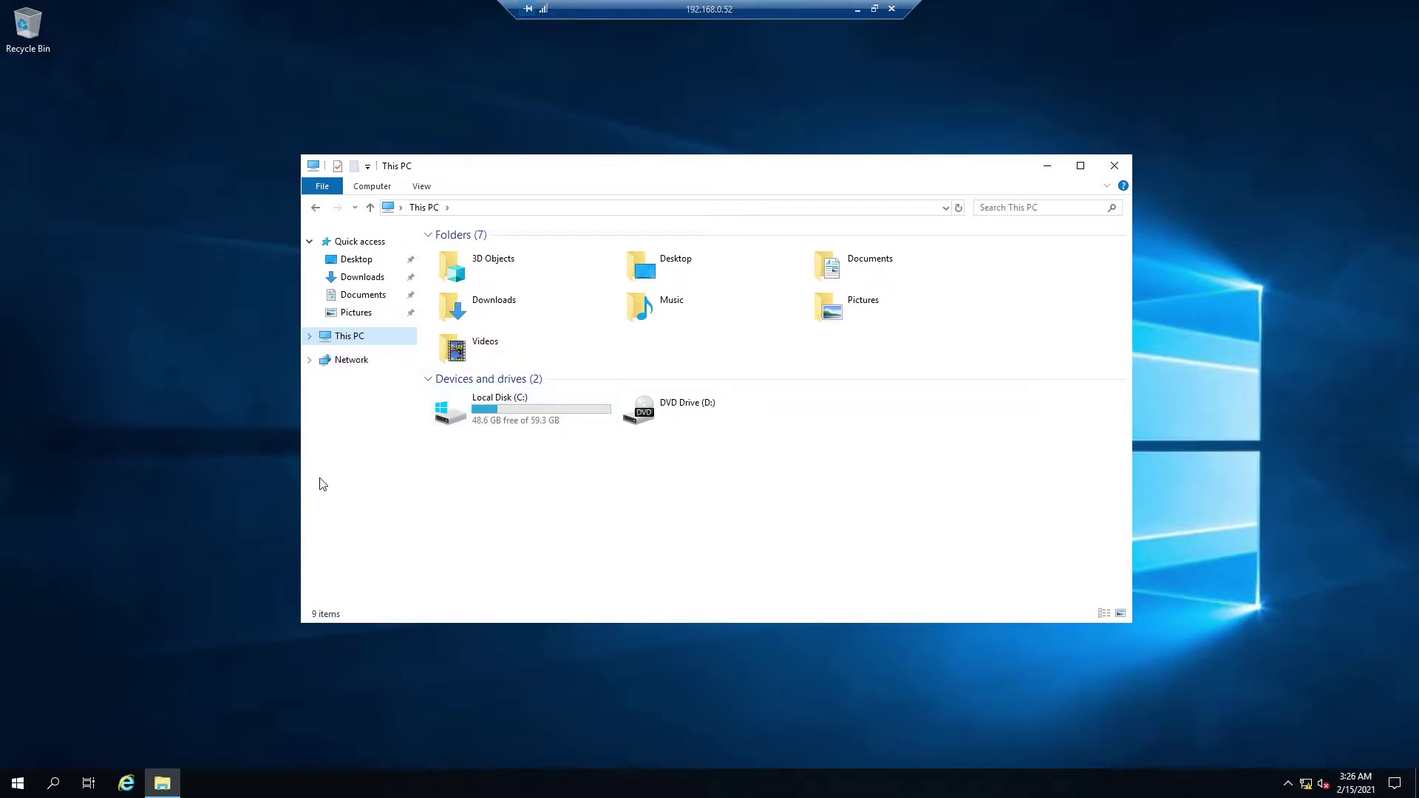
# - Browse the Start menu programs to find Server Manager
pyautogui.rightClick(19, 785)
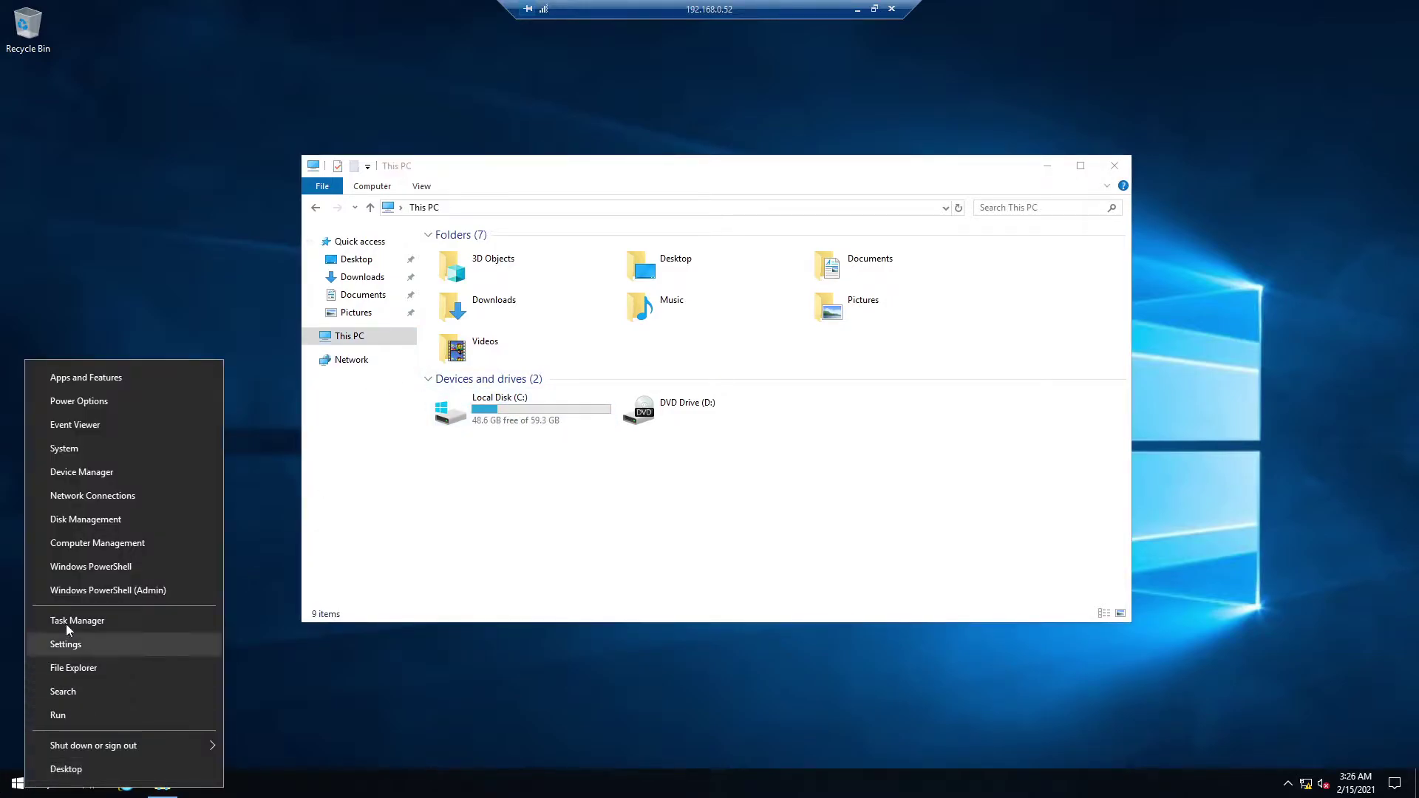
pyautogui.click(278, 647)
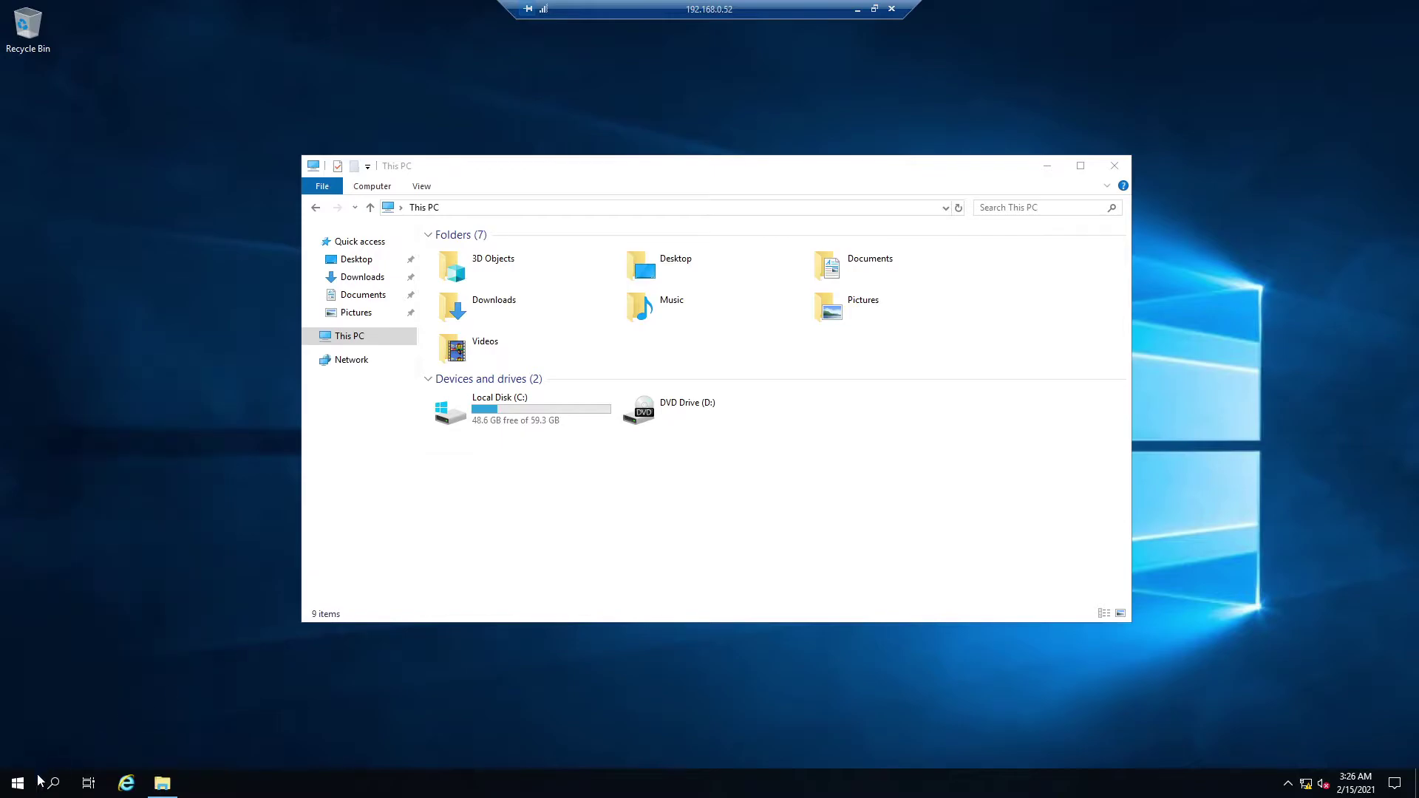
pyautogui.click(18, 784)
# - Launch Server Manager and show FS2's disks under File and Storage Services > Volumes > Disks
pyautogui.click(269, 384)
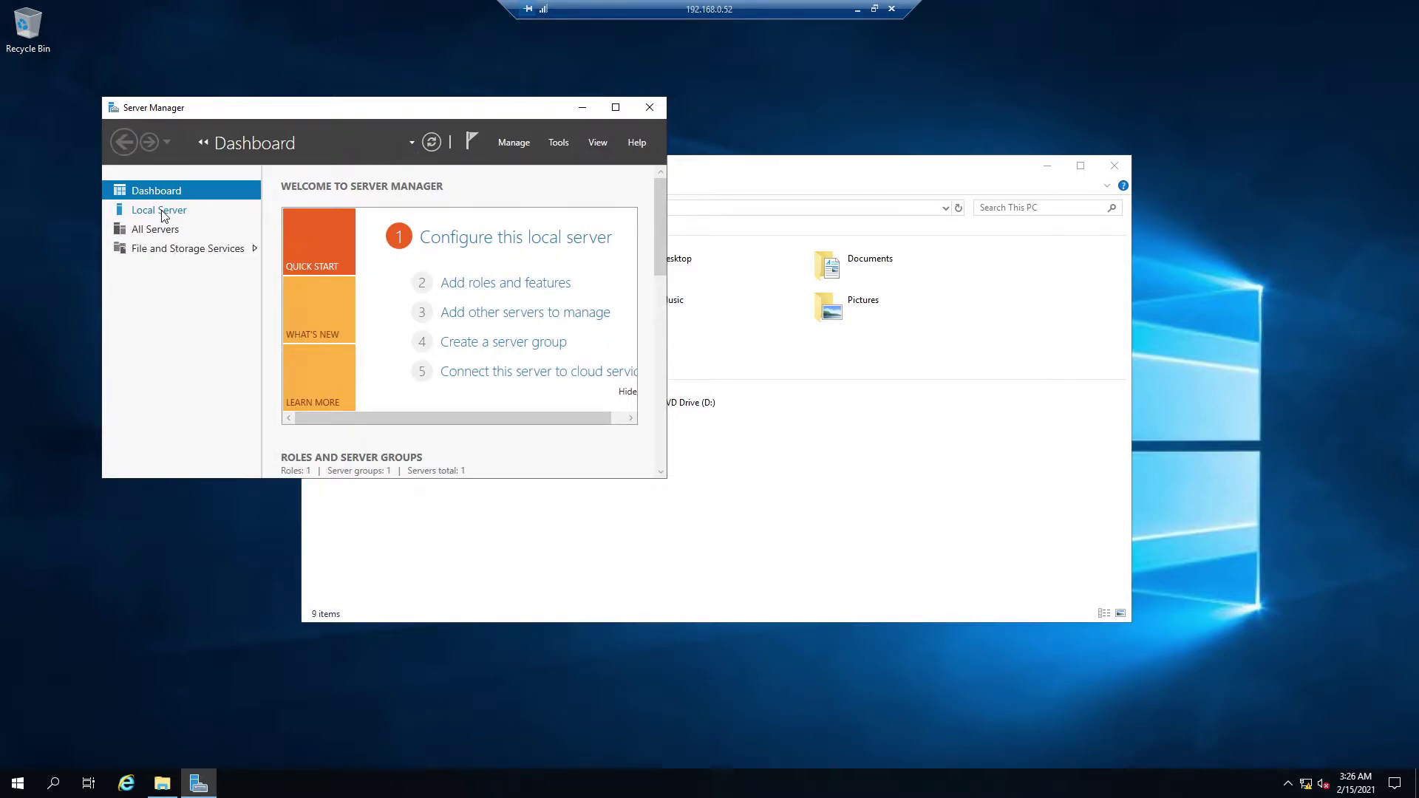
pyautogui.click(165, 250)
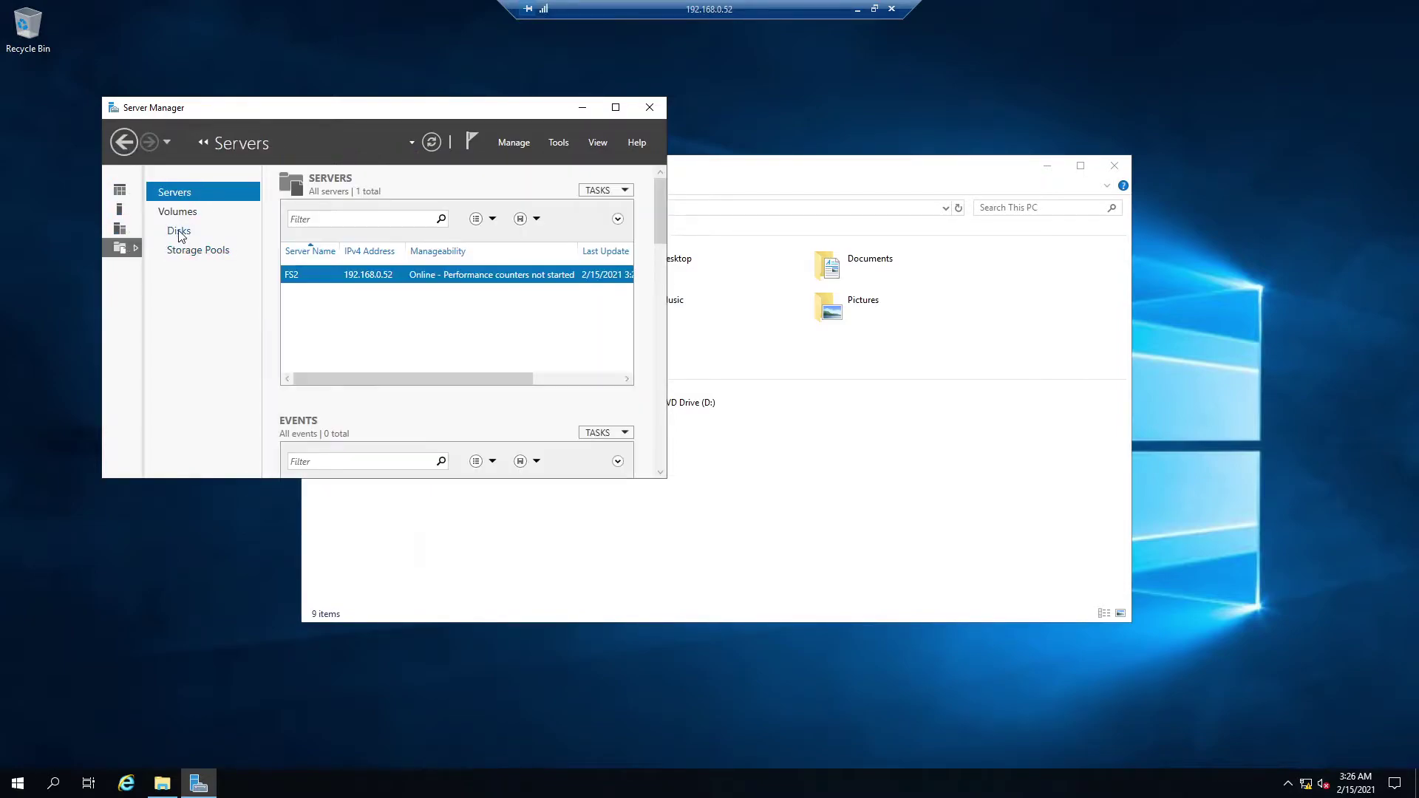
pyautogui.click(179, 230)
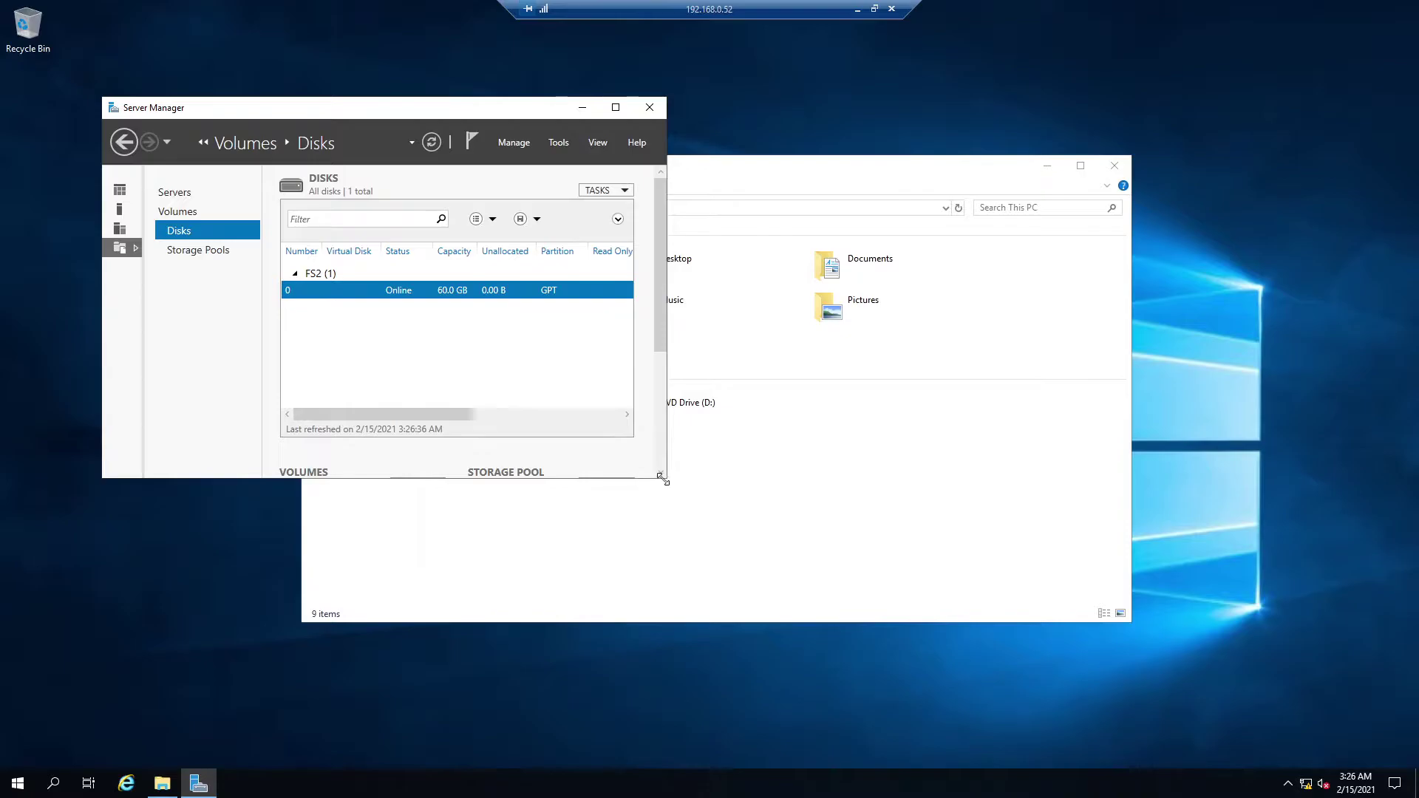
# - Enlarge and reposition the Server Manager window
pyautogui.moveTo(662, 479); pyautogui.dragTo(892, 581)
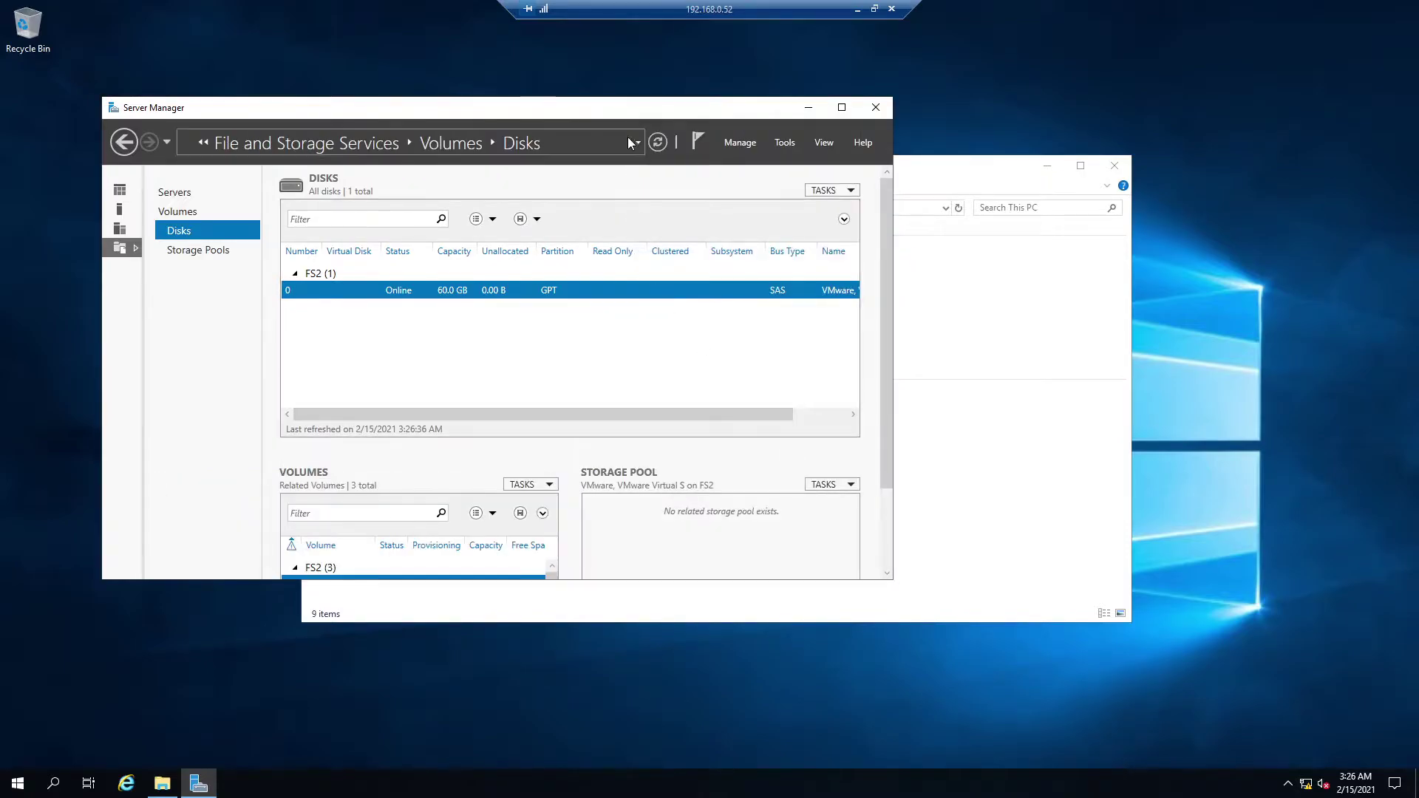
pyautogui.moveTo(631, 112); pyautogui.dragTo(1053, 123)
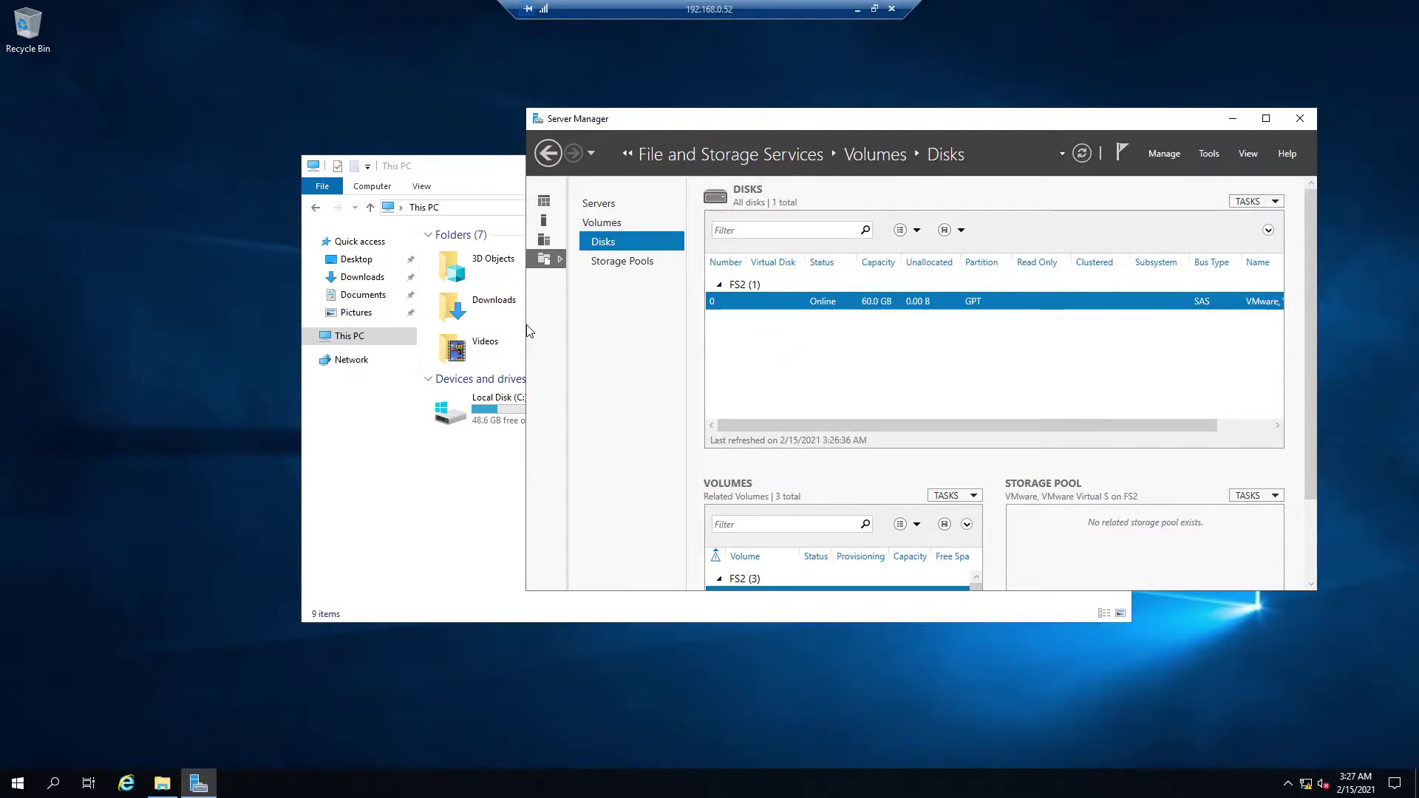
pyautogui.moveTo(526, 324); pyautogui.dragTo(427, 329)
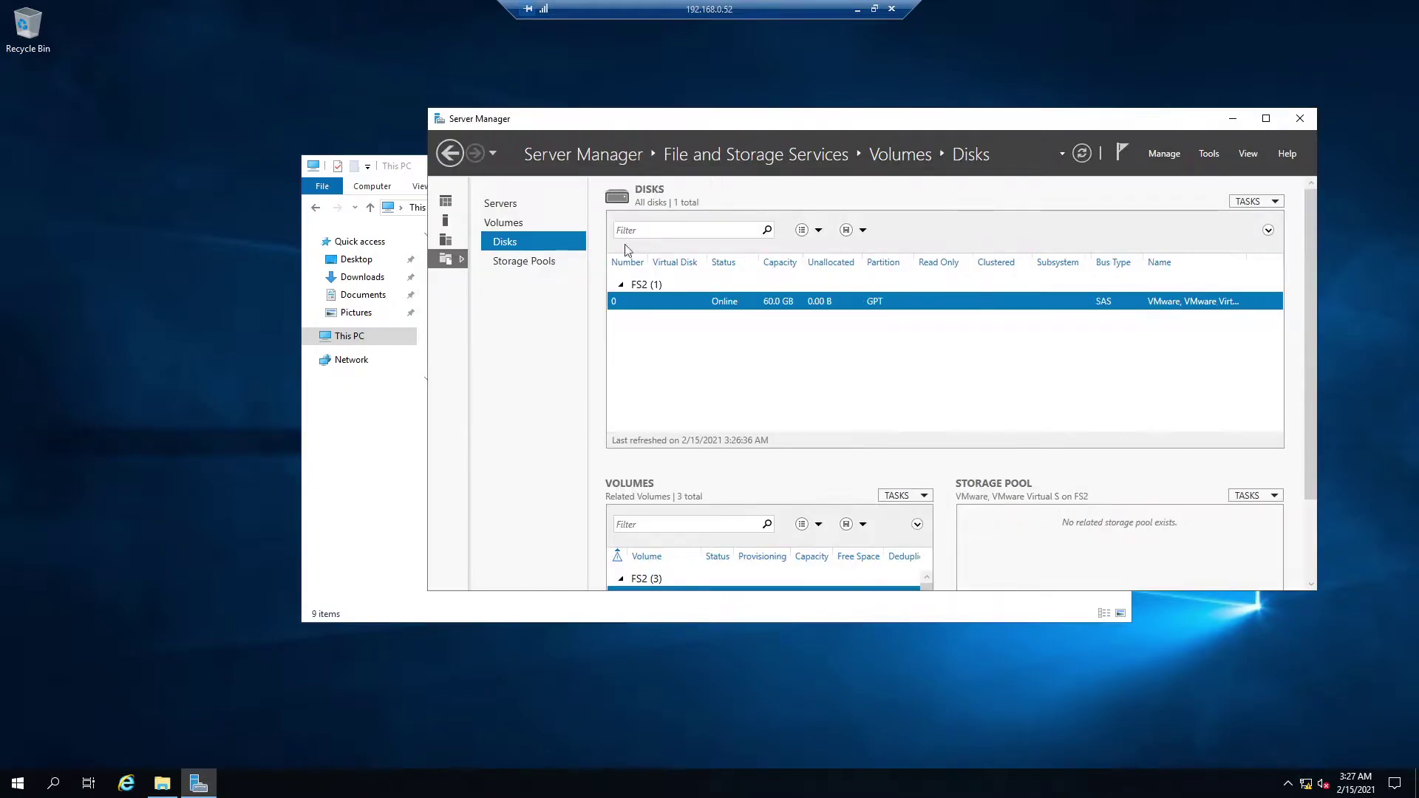
pyautogui.moveTo(797, 118); pyautogui.dragTo(856, 84)
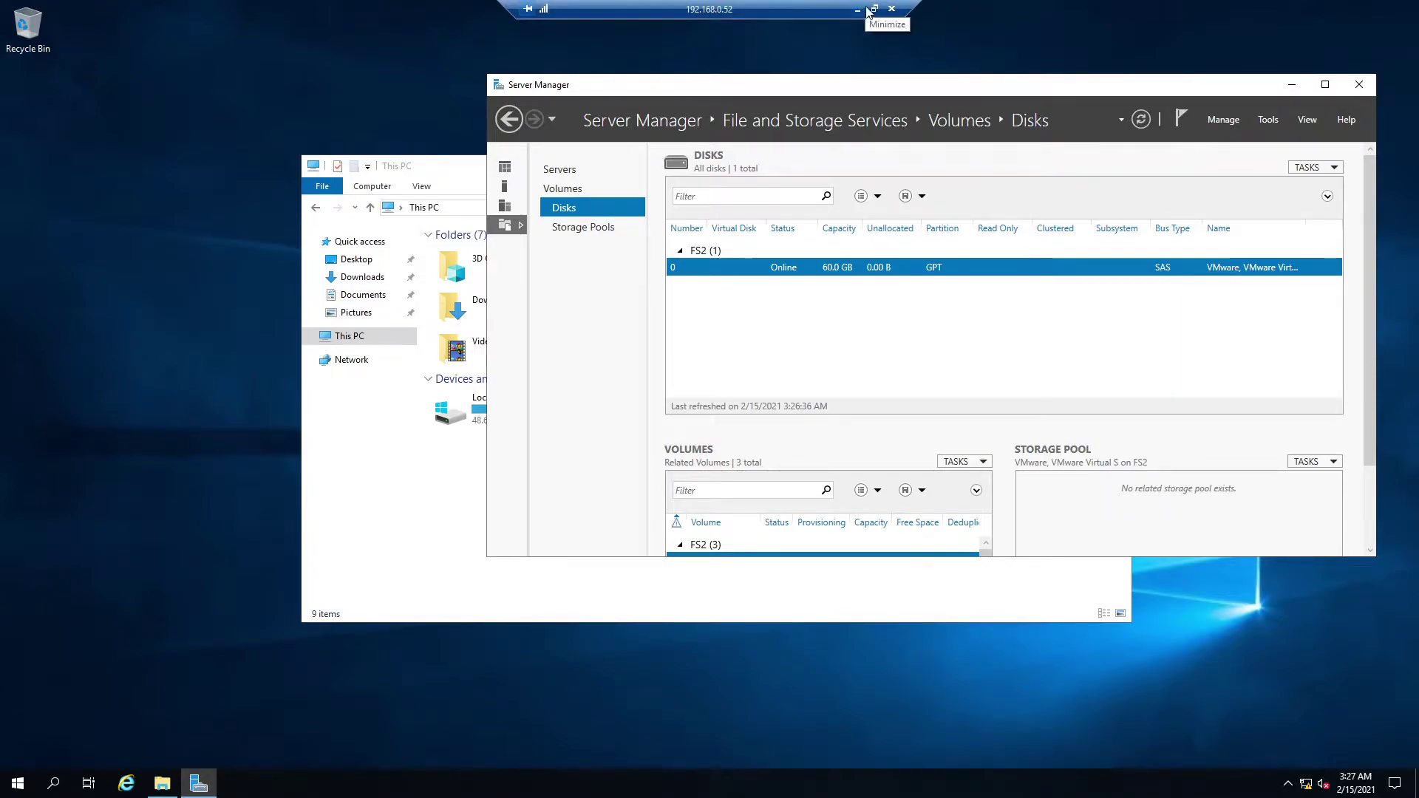
# - Exit full-screen, switch to File Server 1 and list its disks in File and Storage Services
pyautogui.click(872, 9)
pyautogui.moveTo(764, 52); pyautogui.dragTo(891, 85)
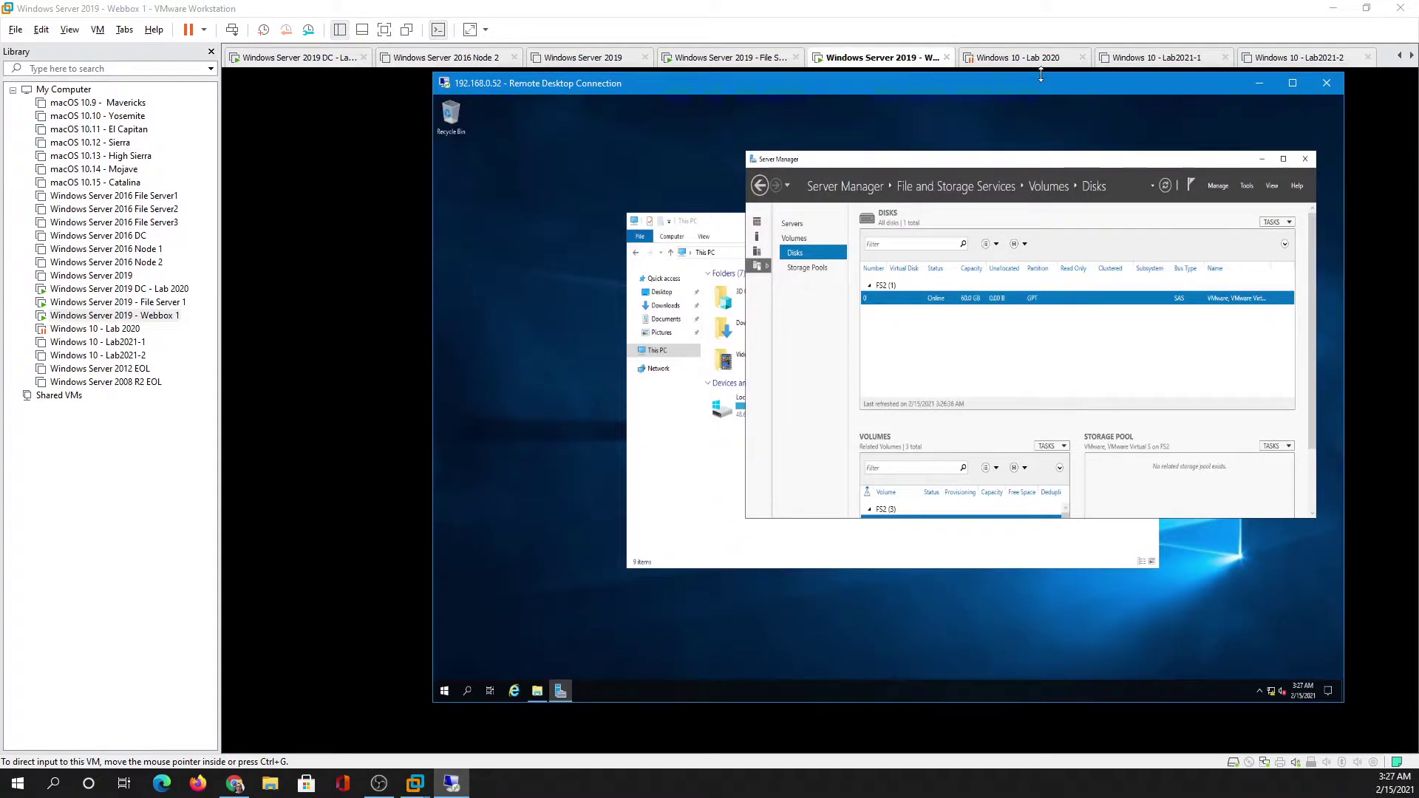
pyautogui.click(1293, 83)
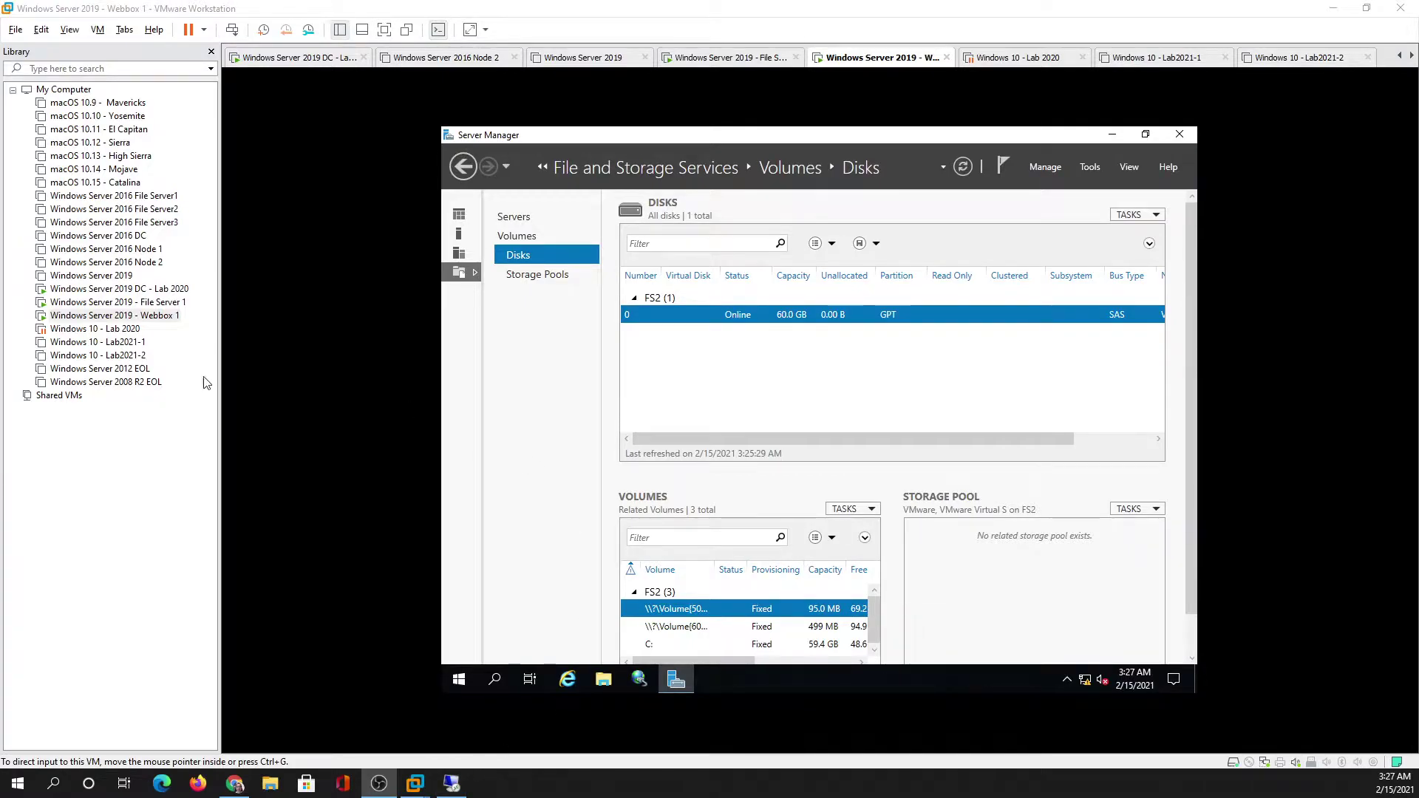
pyautogui.click(171, 302)
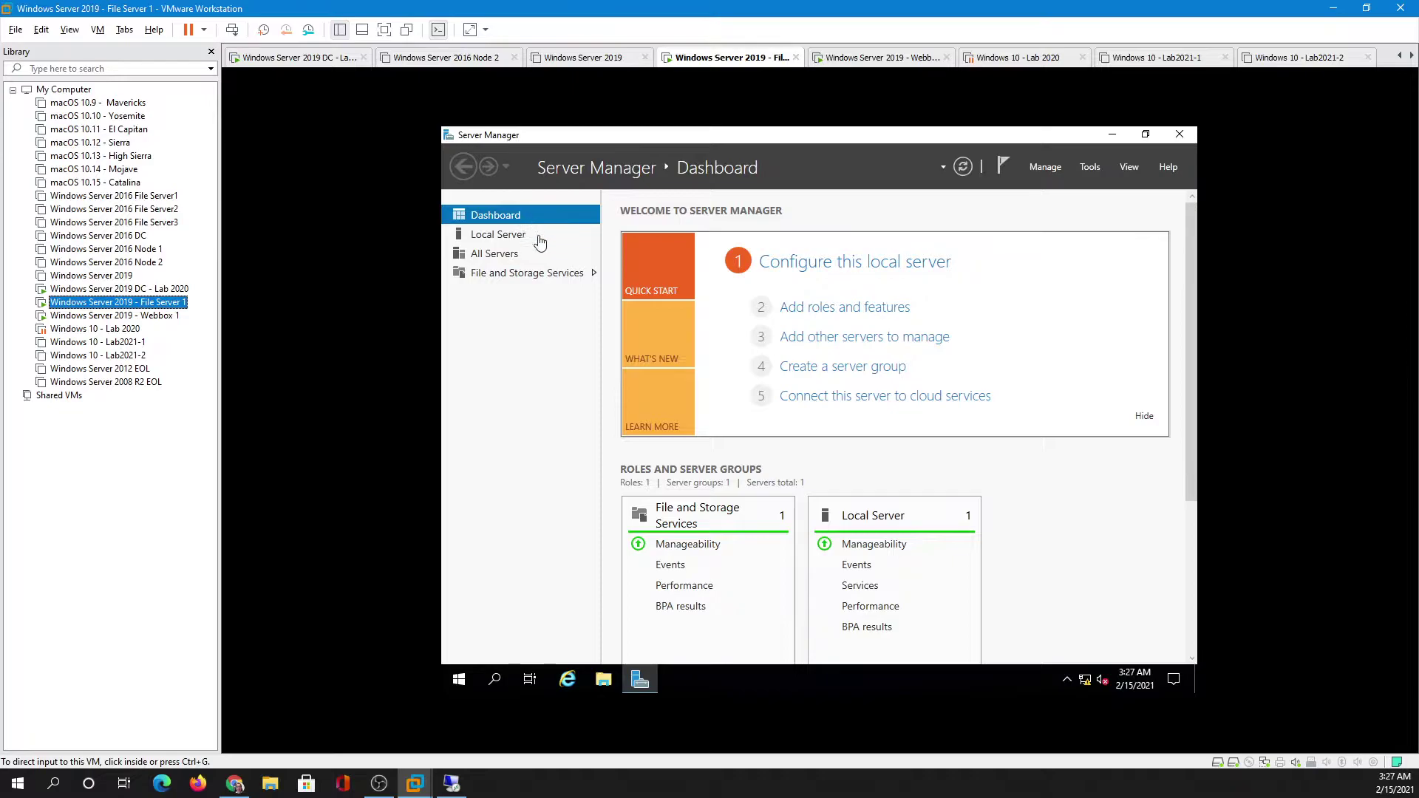
pyautogui.click(542, 283)
pyautogui.click(540, 280)
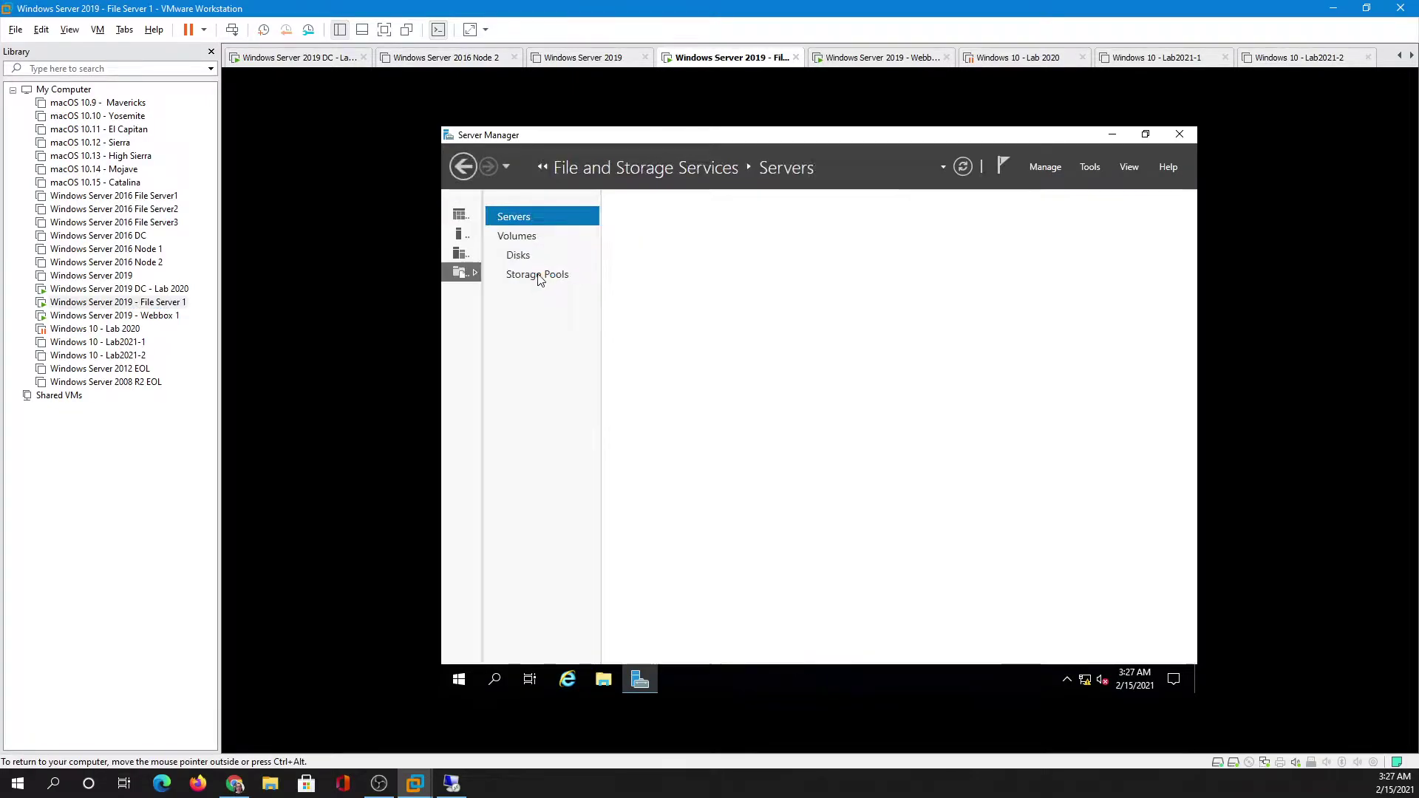
pyautogui.click(519, 256)
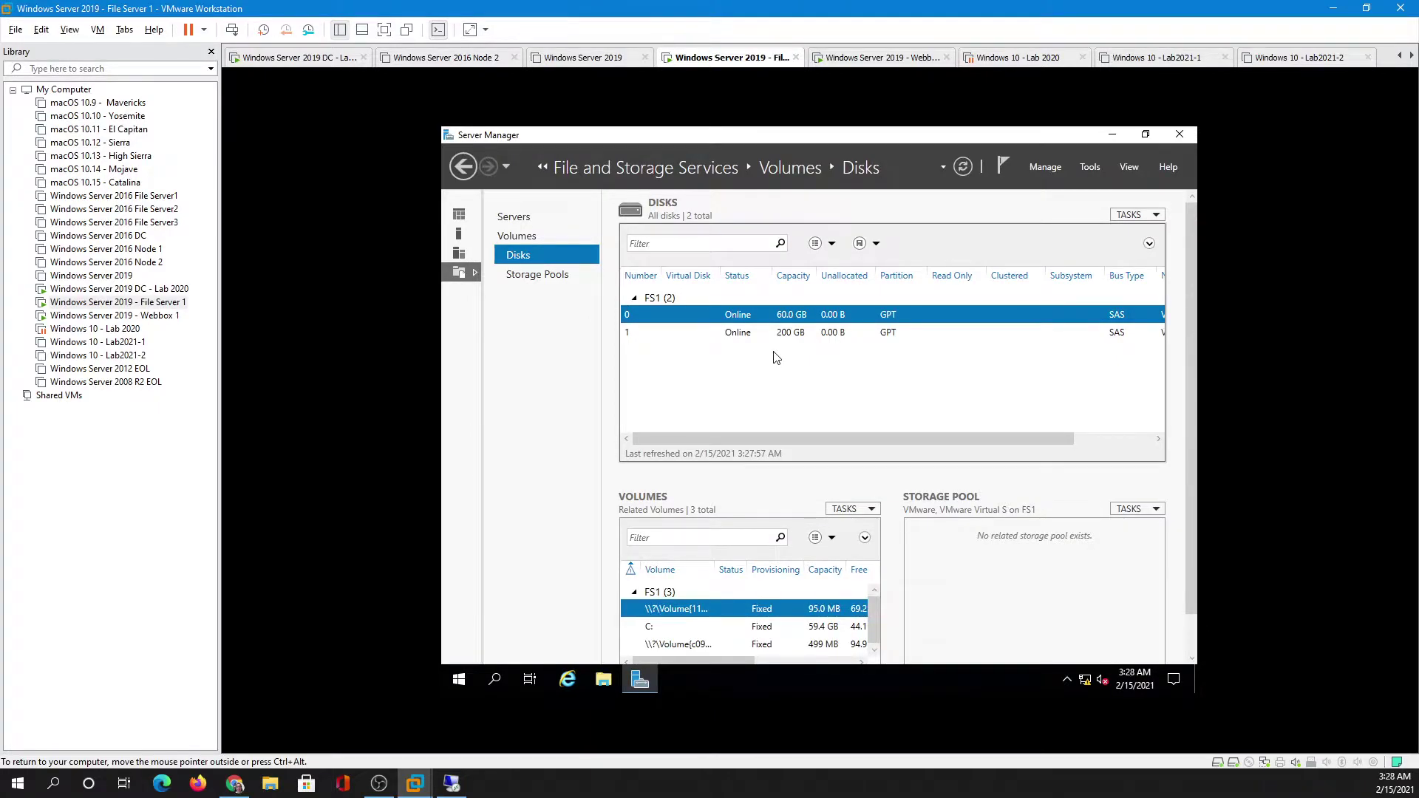
# - Delete the iSCSIVirtualDisks folder from the iscsi shares (E:) drive
pyautogui.click(602, 685)
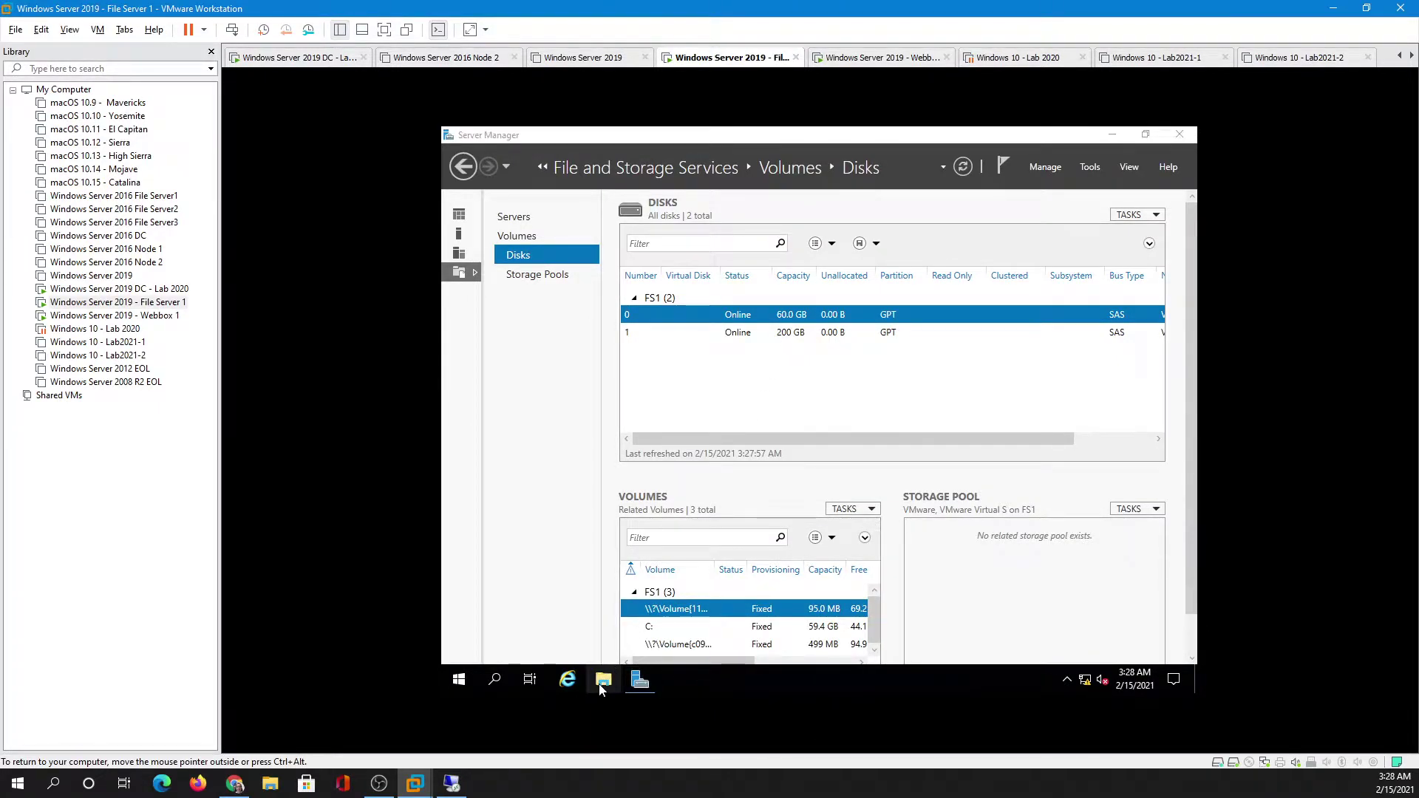
pyautogui.click(641, 381)
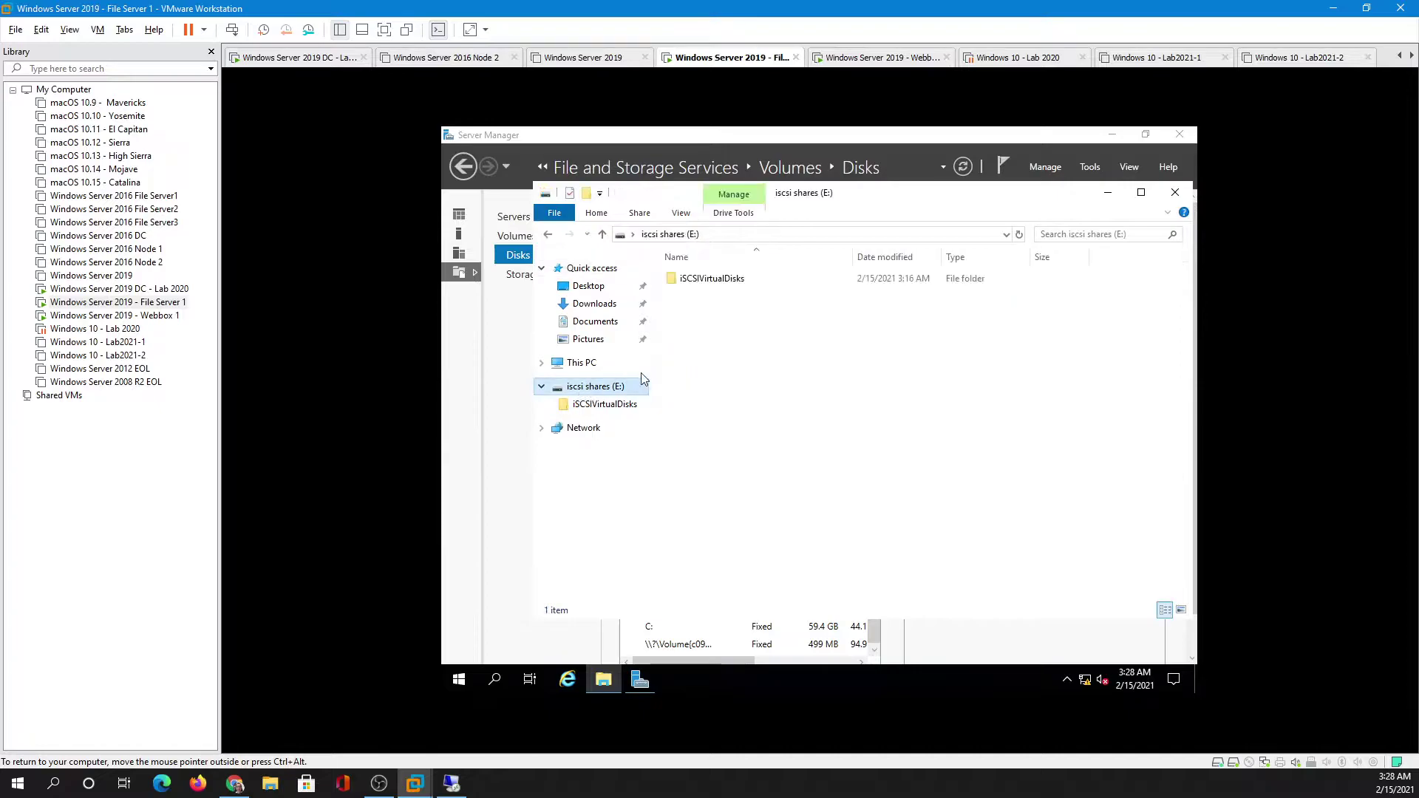
pyautogui.rightClick(695, 278)
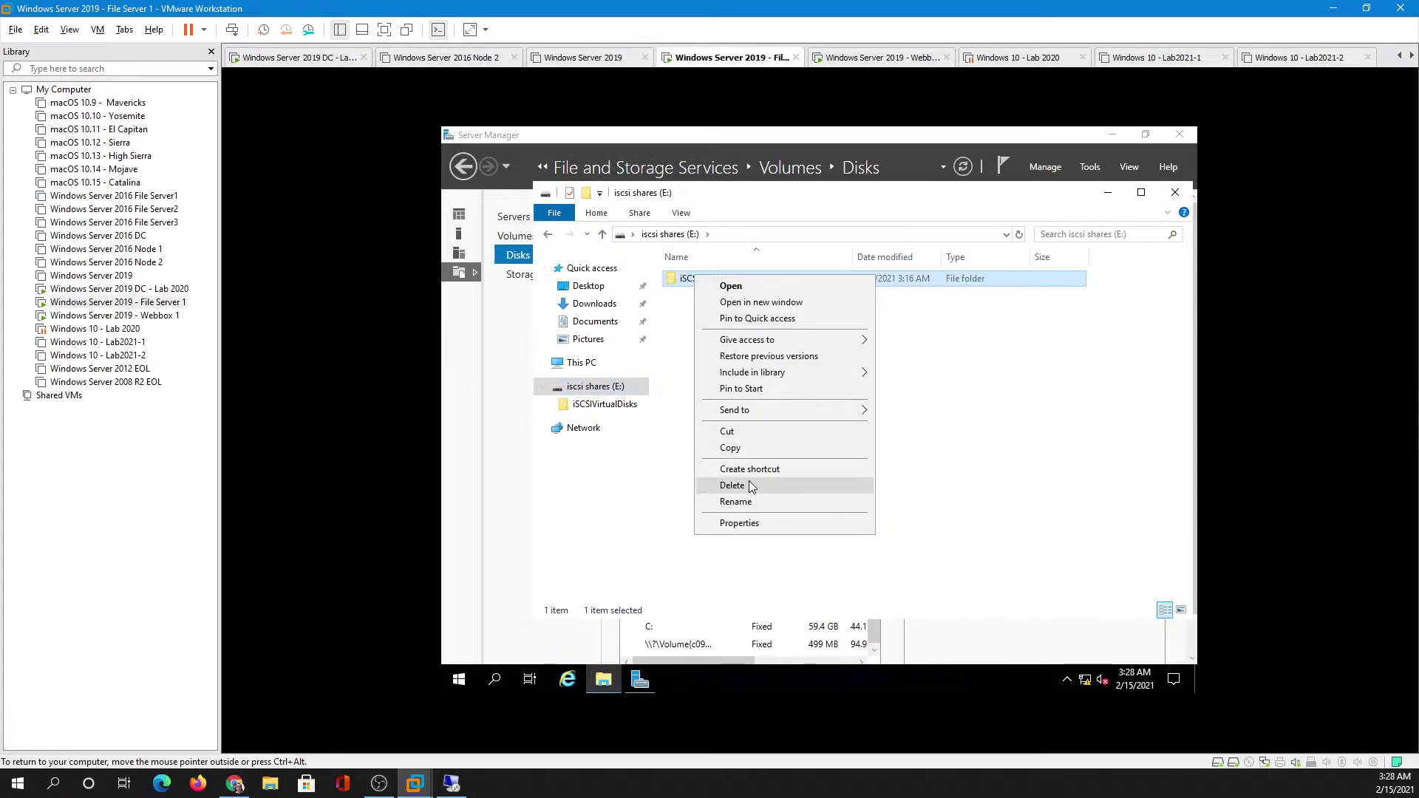
pyautogui.click(751, 487)
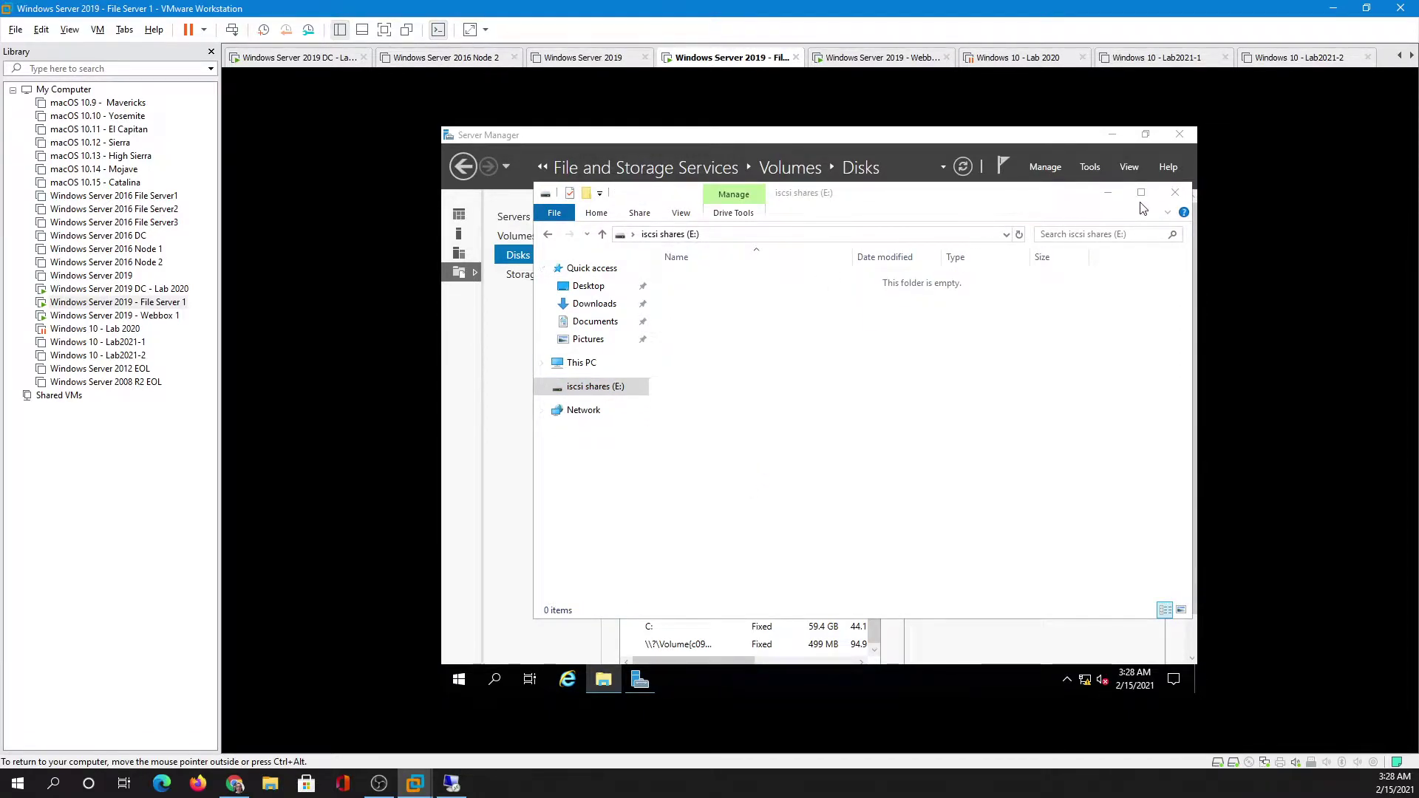
pyautogui.click(1174, 193)
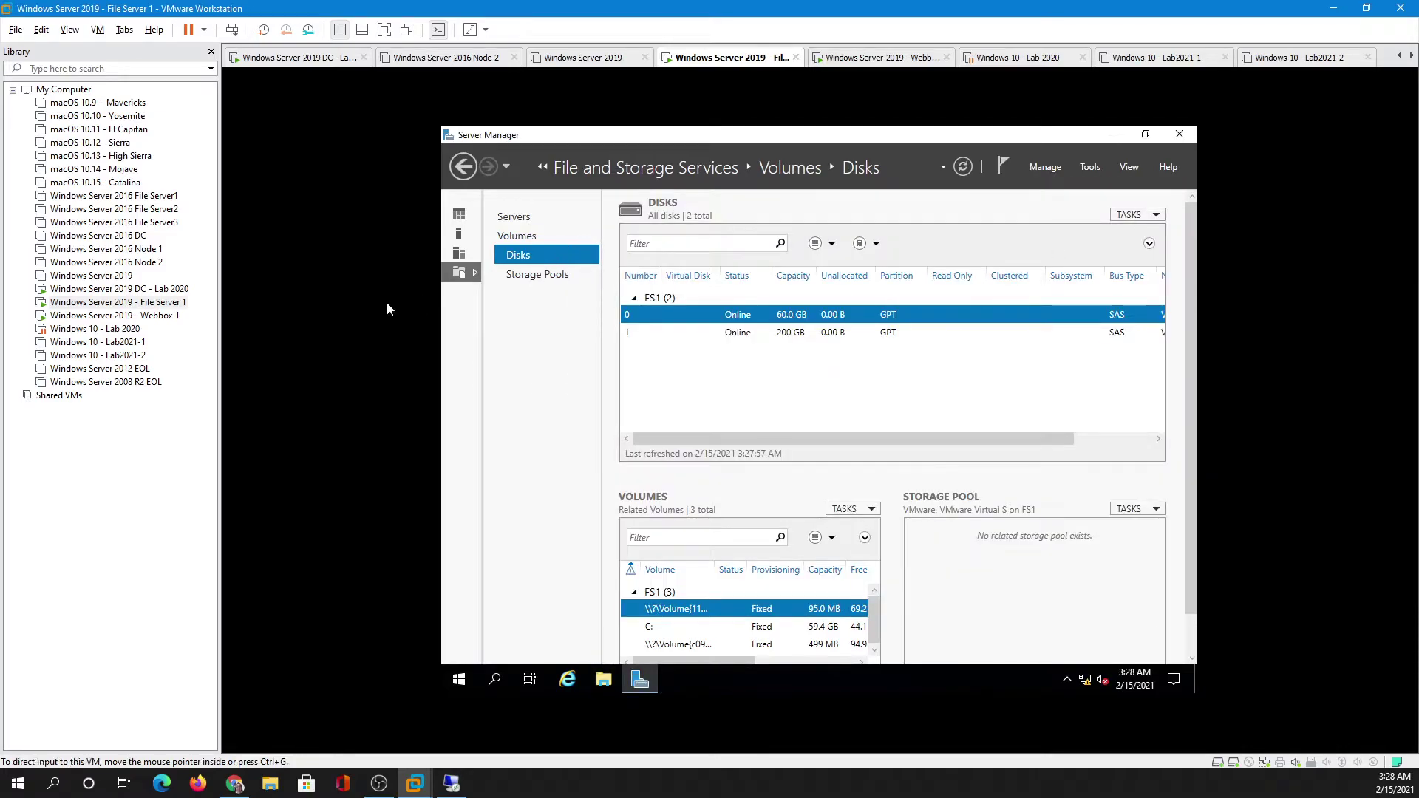
# - Remove File Server 1's existing 200 GB second hard disk and refresh the FS1 disk list
pyautogui.rightClick(174, 306)
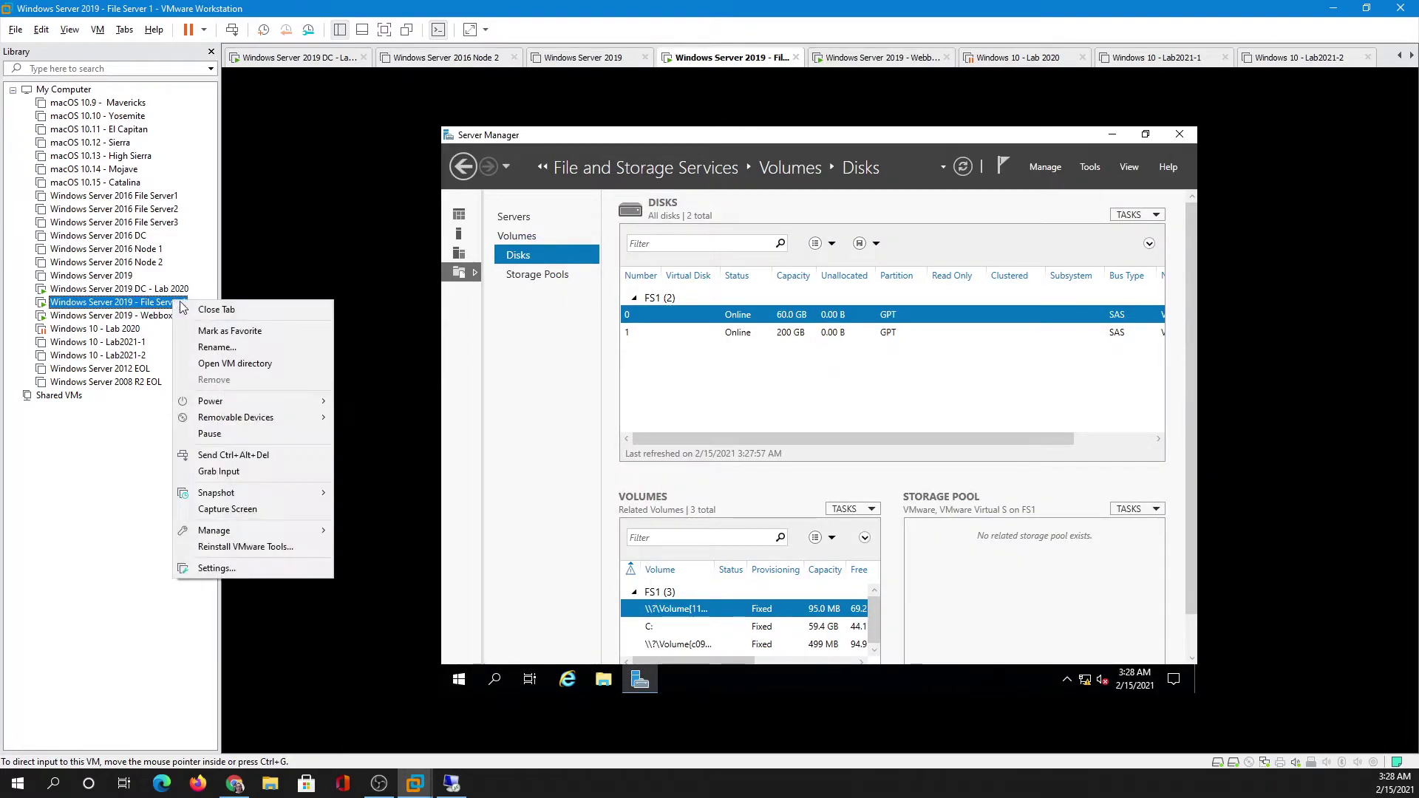
pyautogui.click(281, 567)
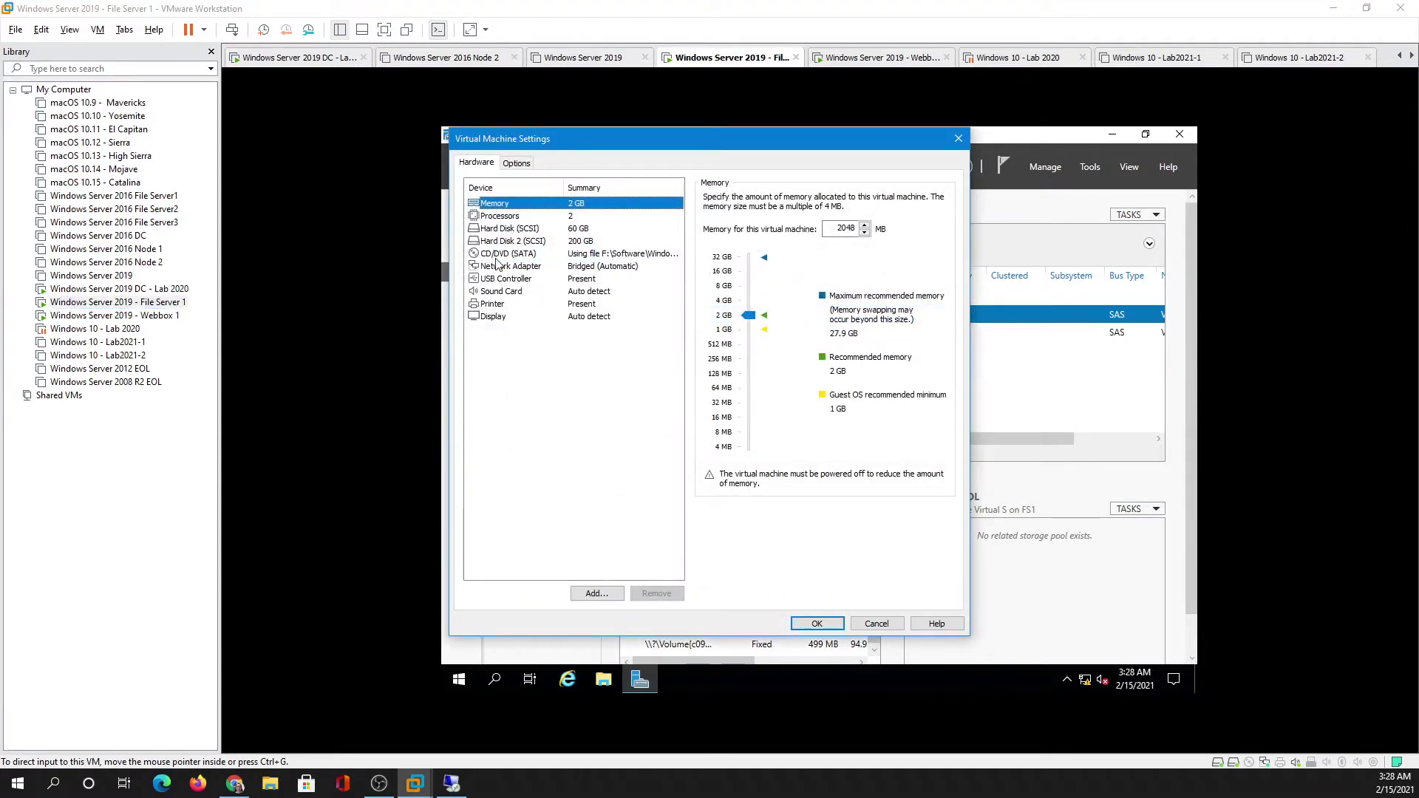
pyautogui.click(504, 241)
pyautogui.click(642, 596)
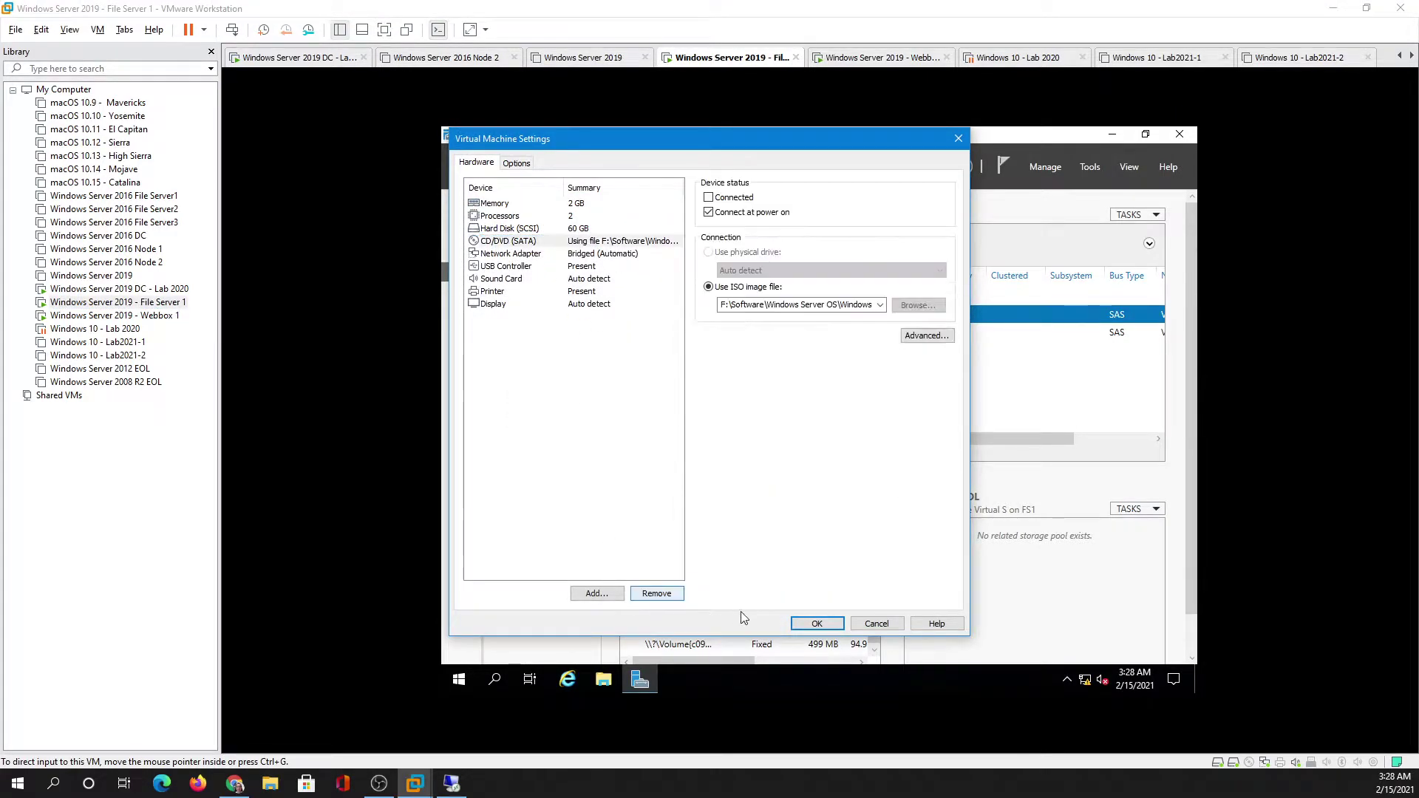
pyautogui.click(817, 623)
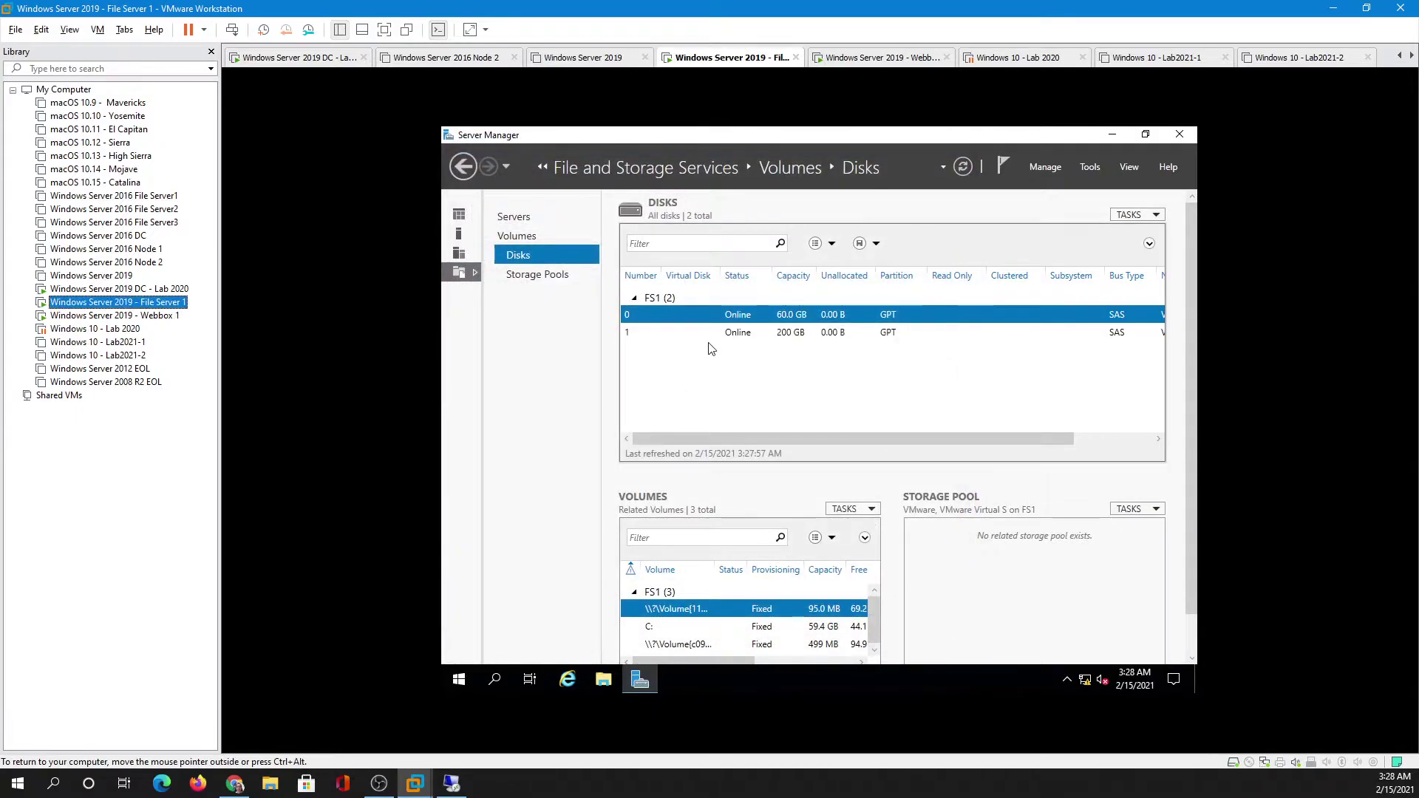
pyautogui.click(1131, 214)
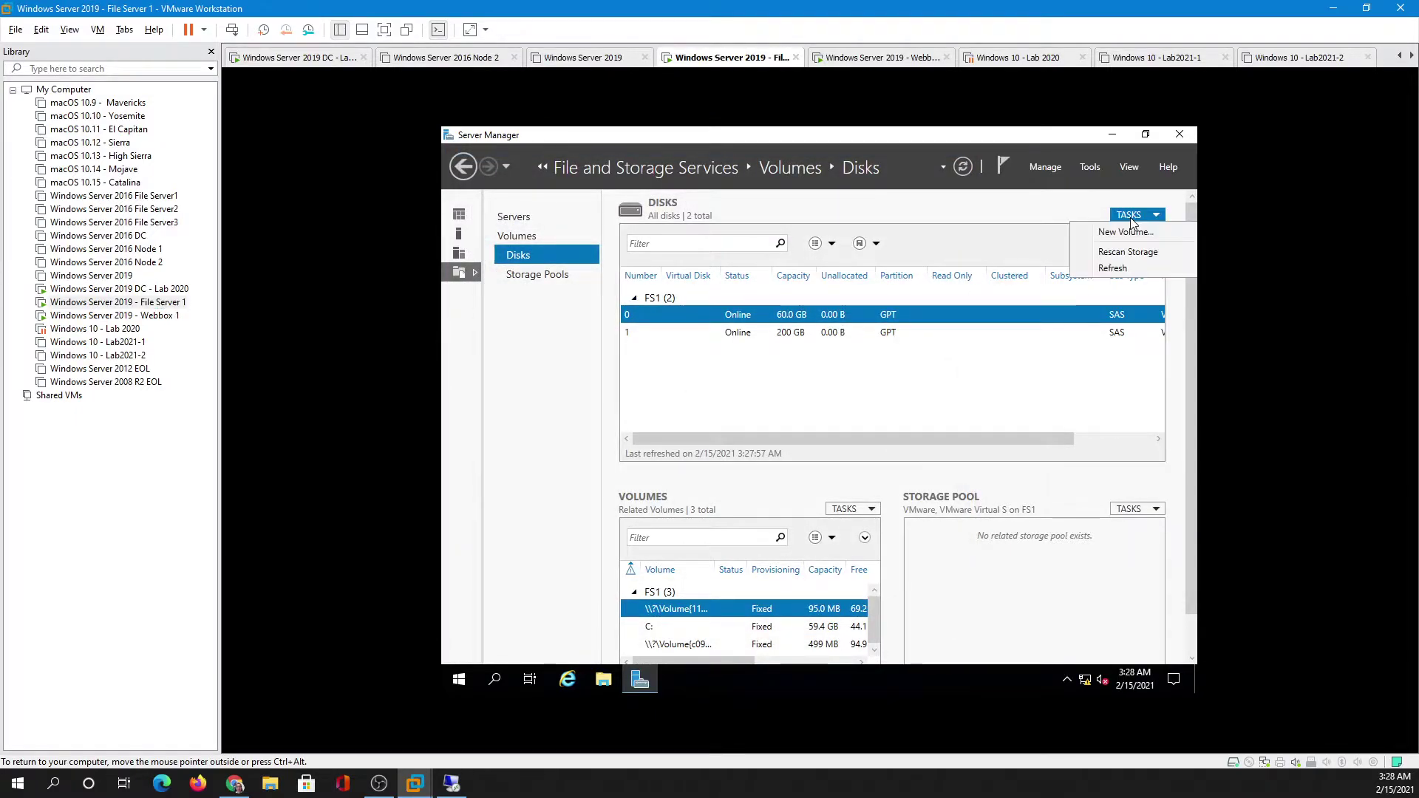
pyautogui.click(1107, 265)
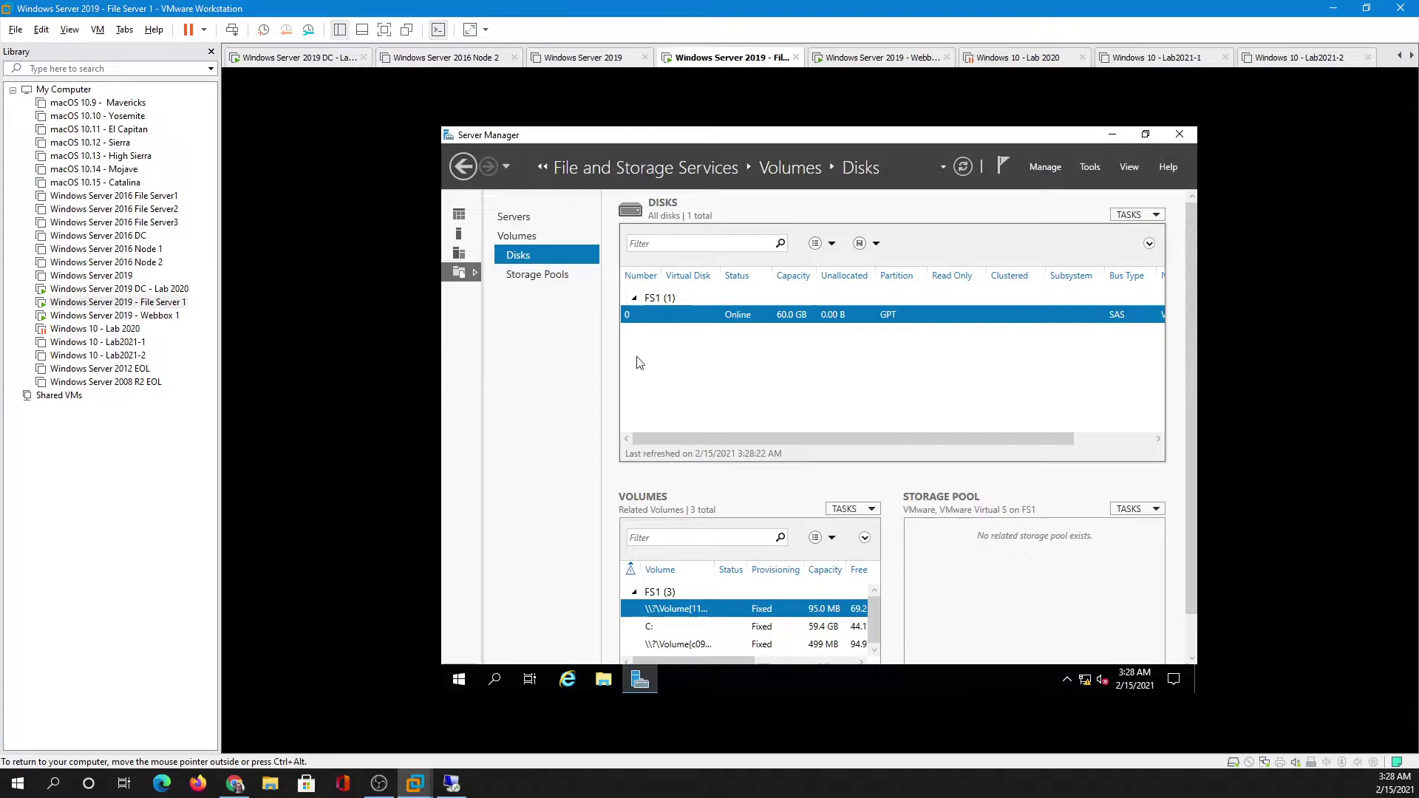
# - Add a new 200 GB SCSI virtual hard disk stored as a single file
pyautogui.rightClick(142, 307)
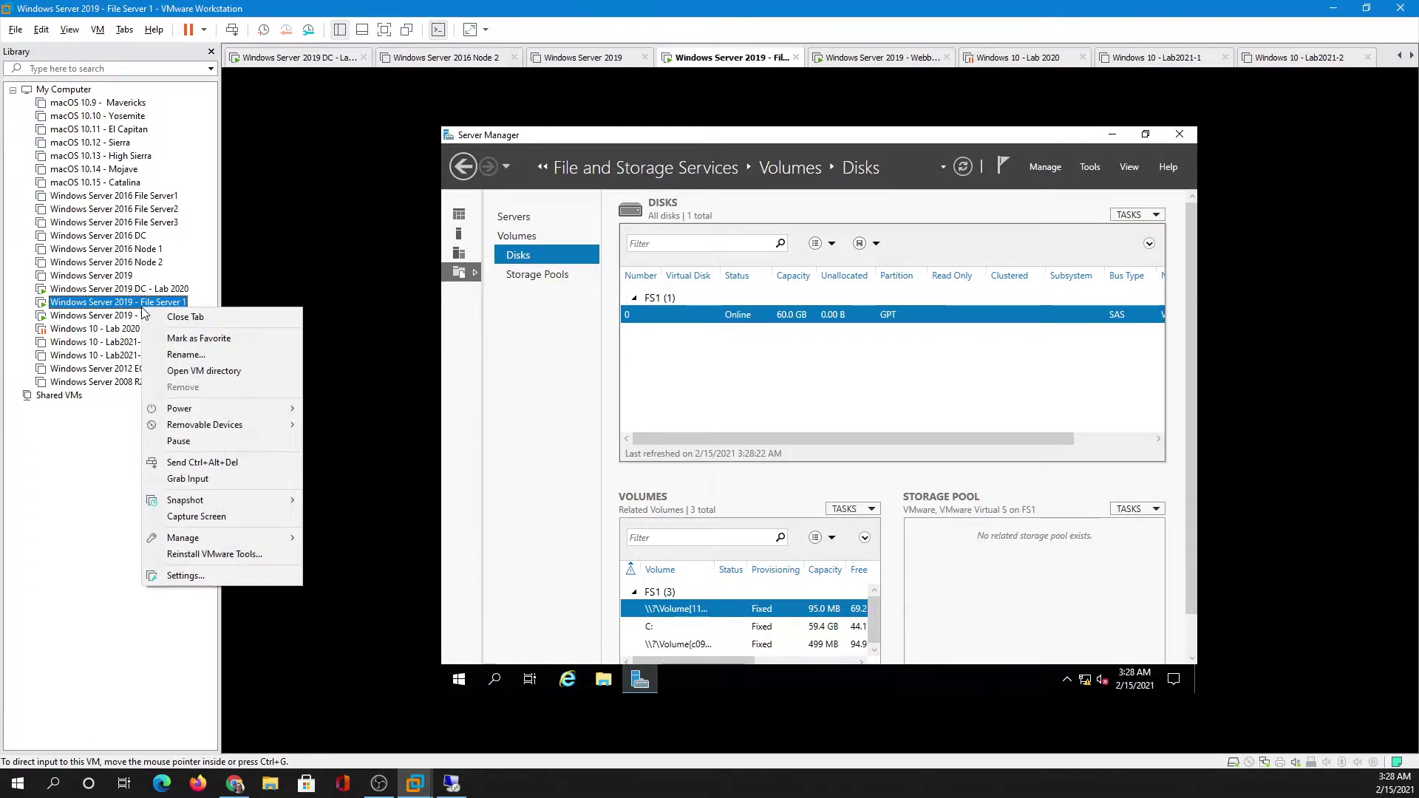
pyautogui.click(213, 578)
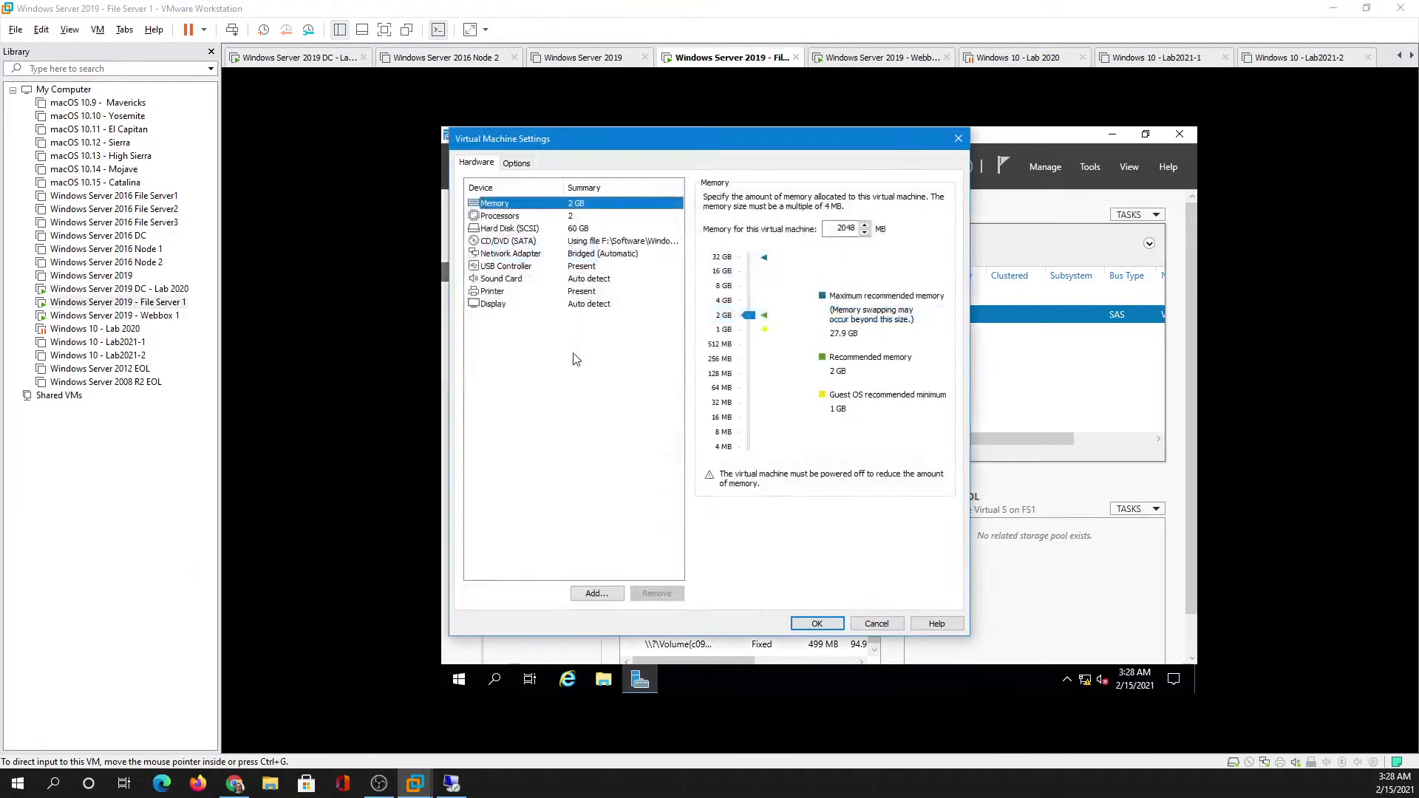
pyautogui.click(617, 592)
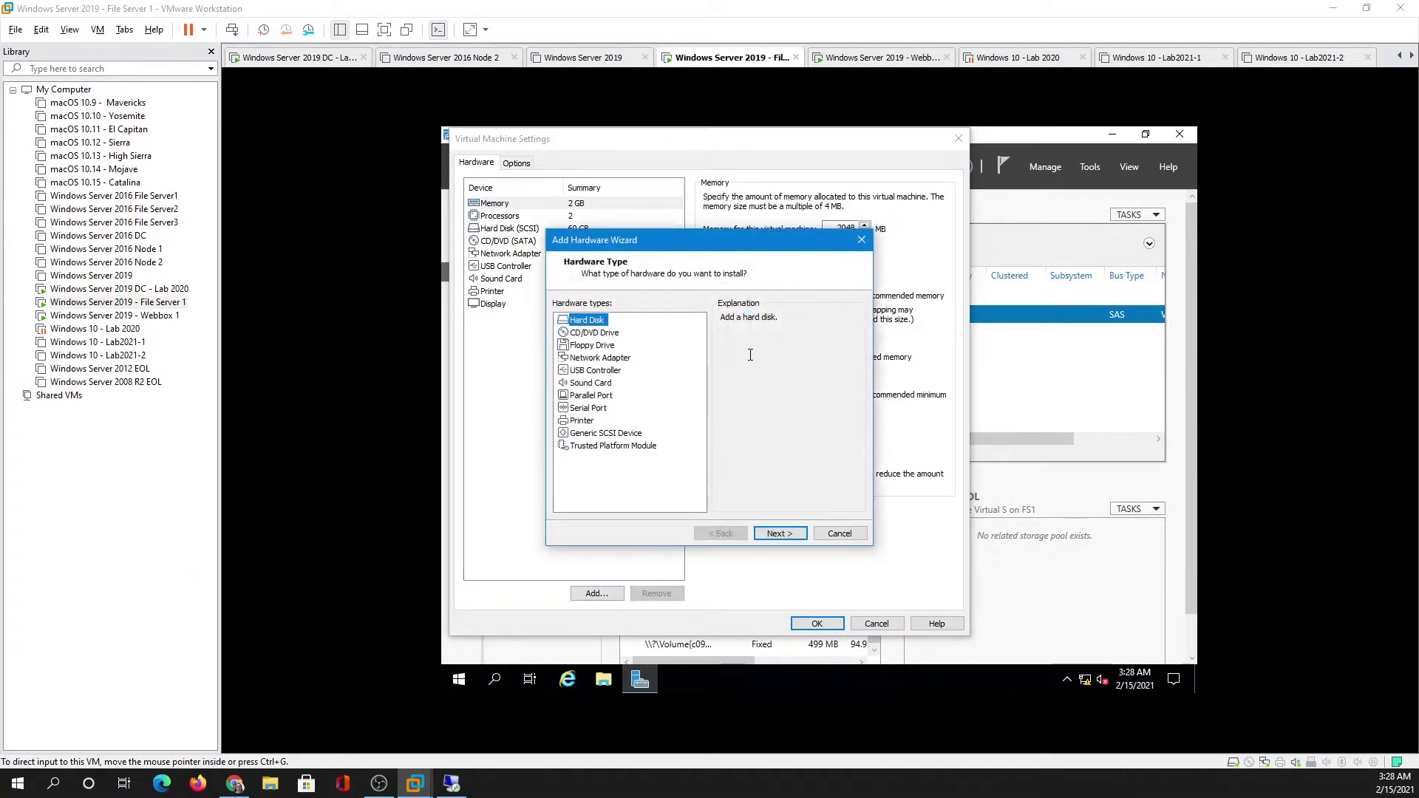
pyautogui.click(777, 534)
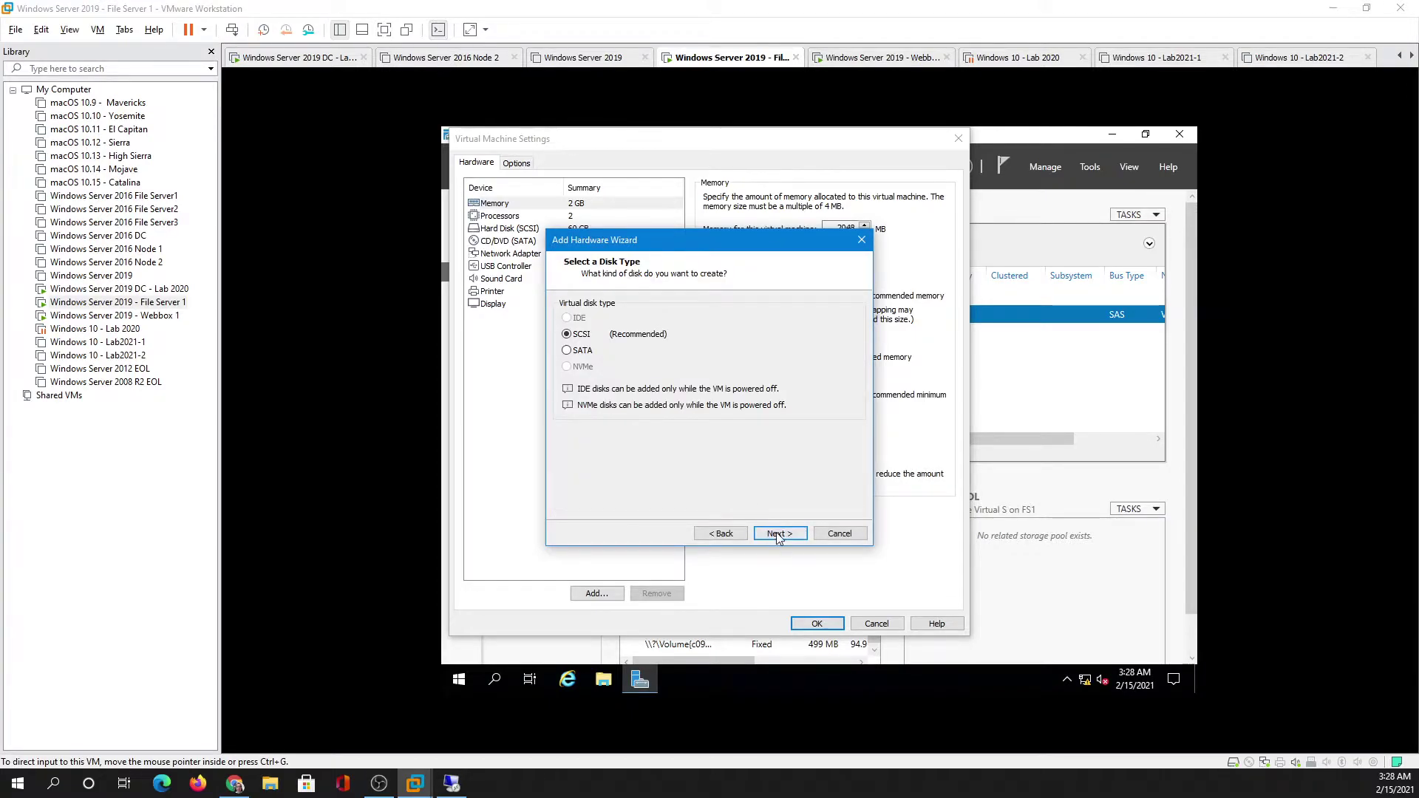
pyautogui.click(778, 537)
pyautogui.click(778, 537)
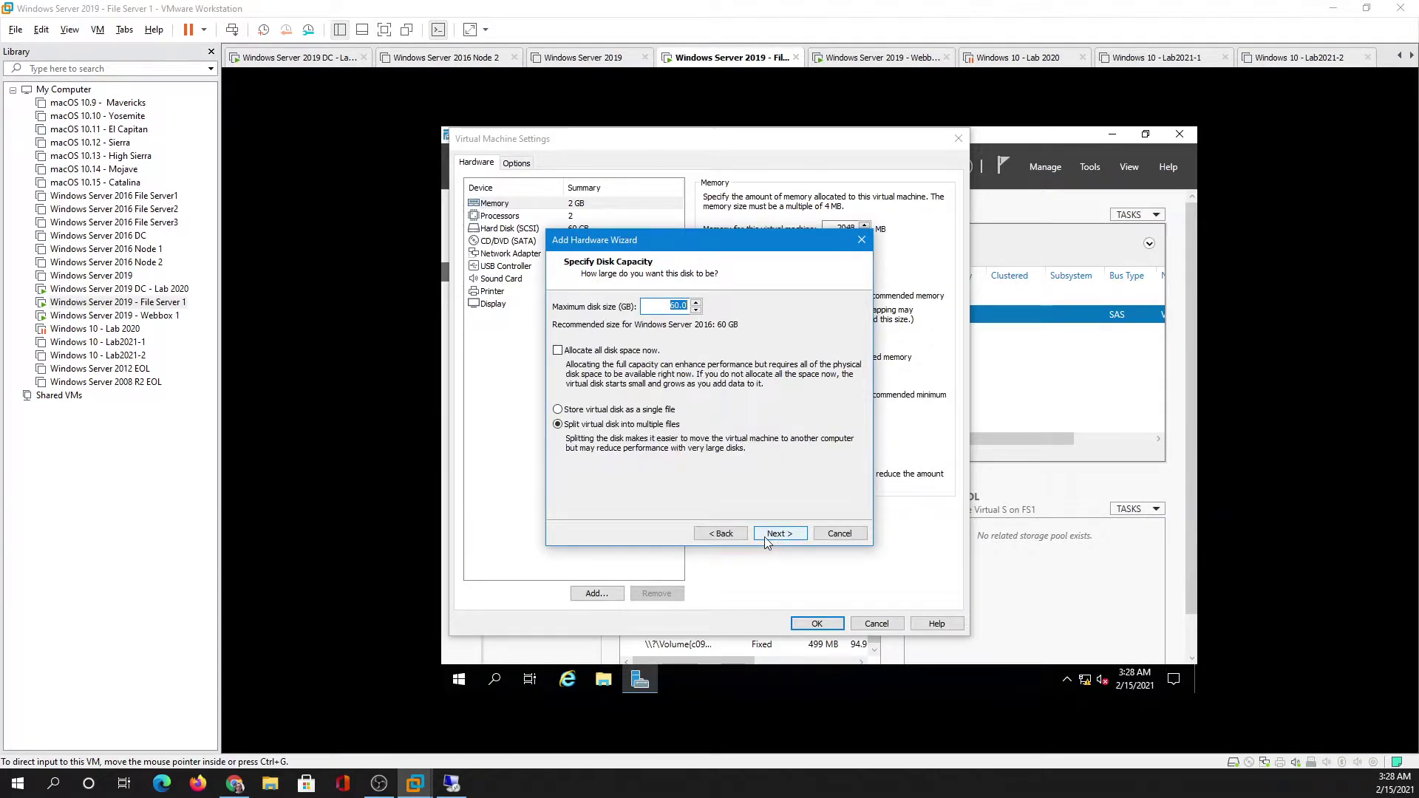
pyautogui.write('200')
pyautogui.click(660, 409)
pyautogui.click(775, 537)
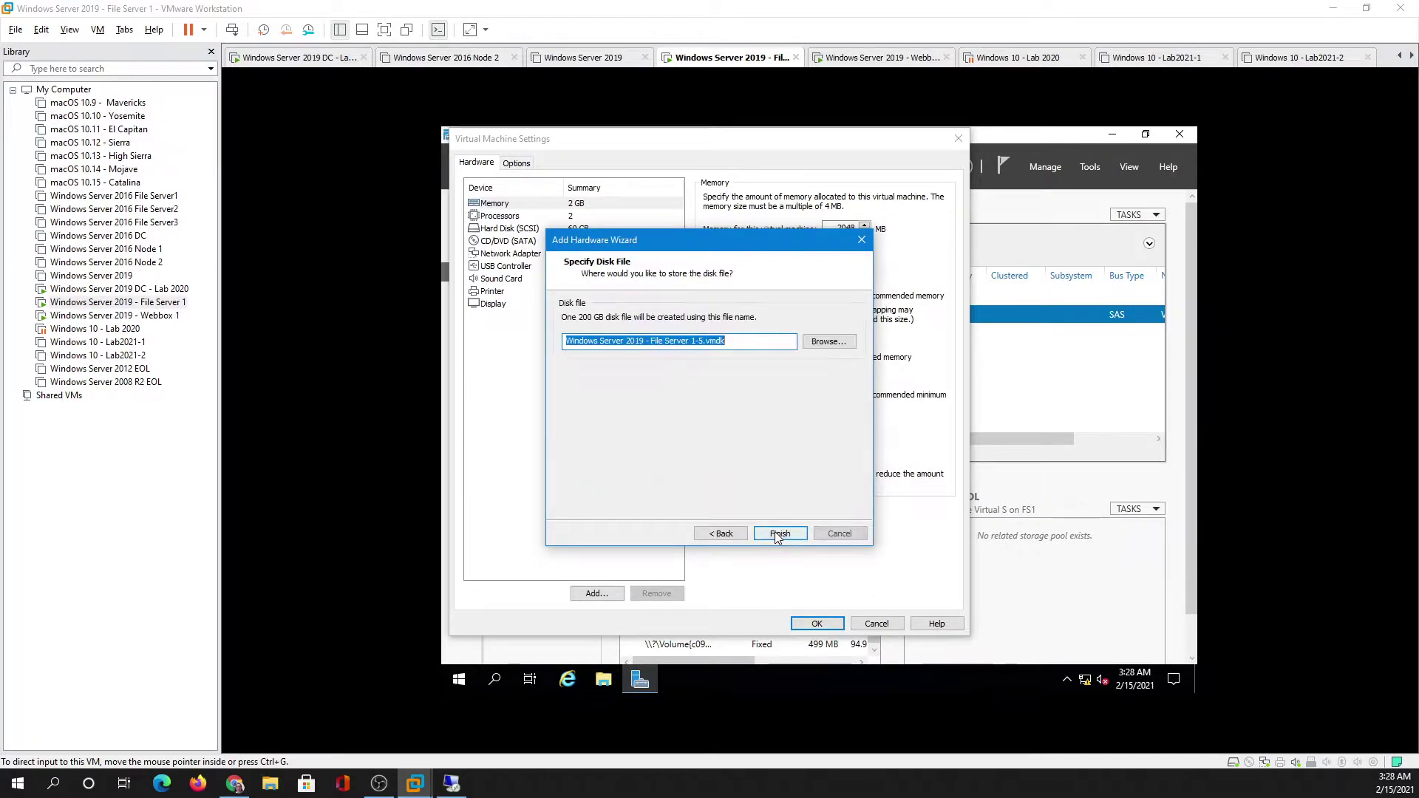
pyautogui.click(775, 531)
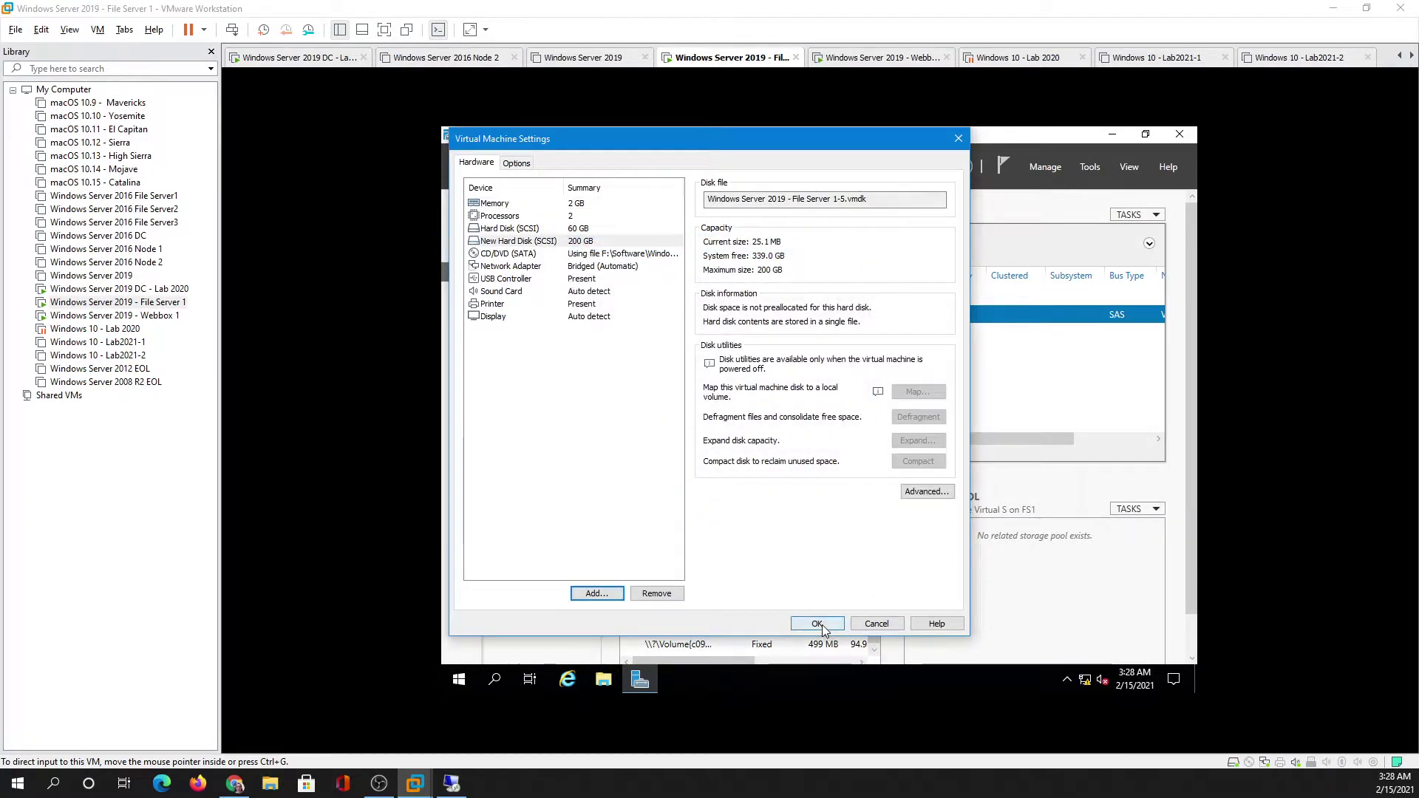
pyautogui.click(818, 624)
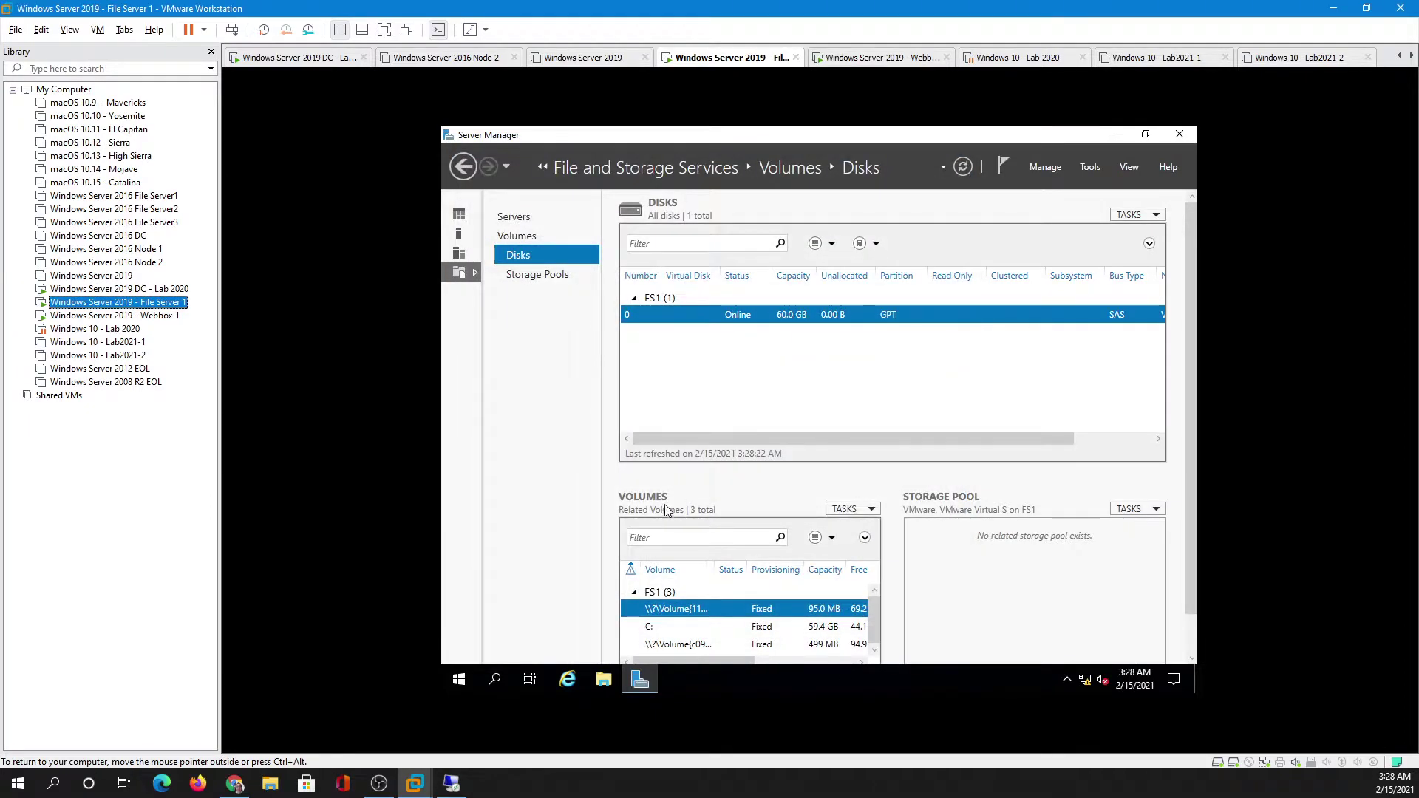
# - Rescan storage to detect the new 200 GB disk 1 and initialize it as GPT
pyautogui.click(1133, 220)
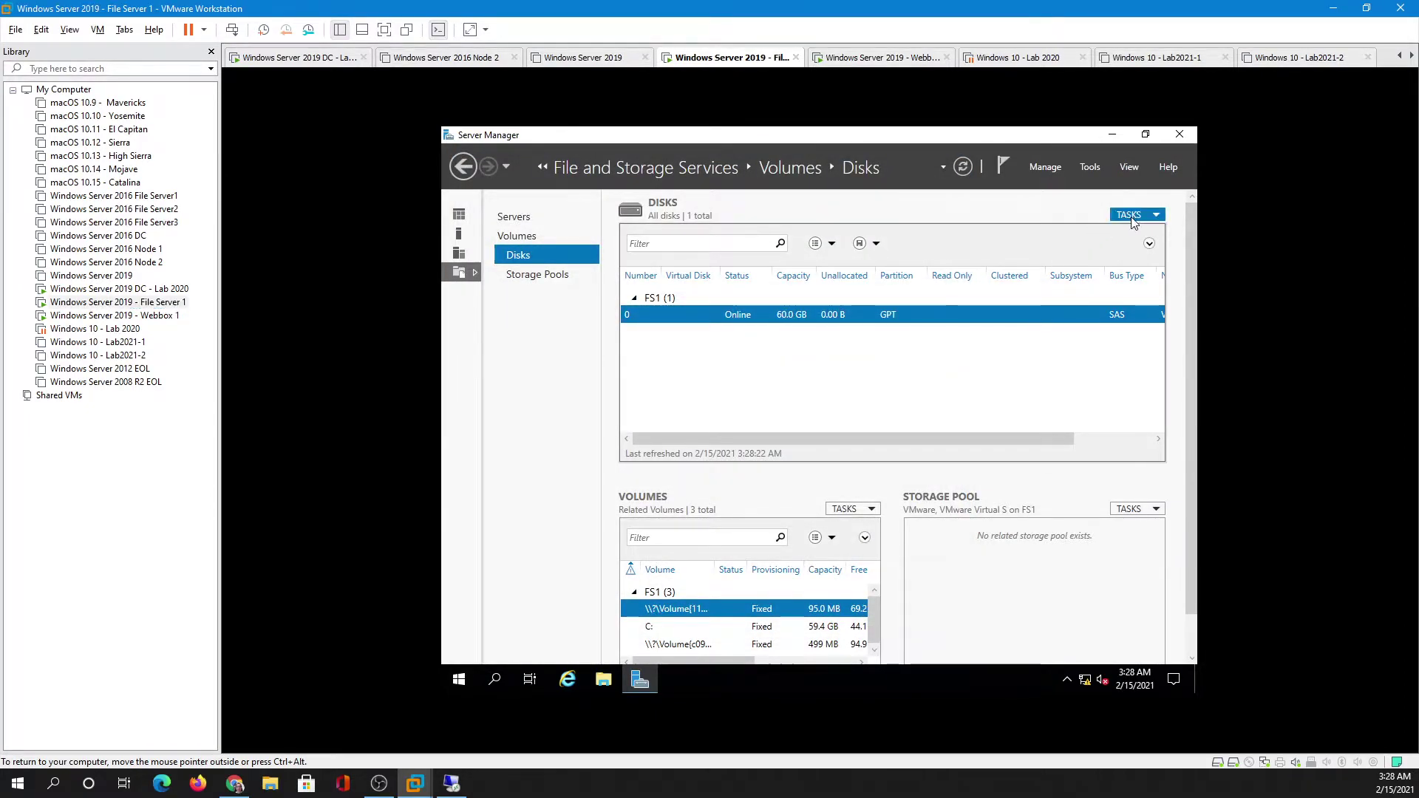
pyautogui.click(1120, 253)
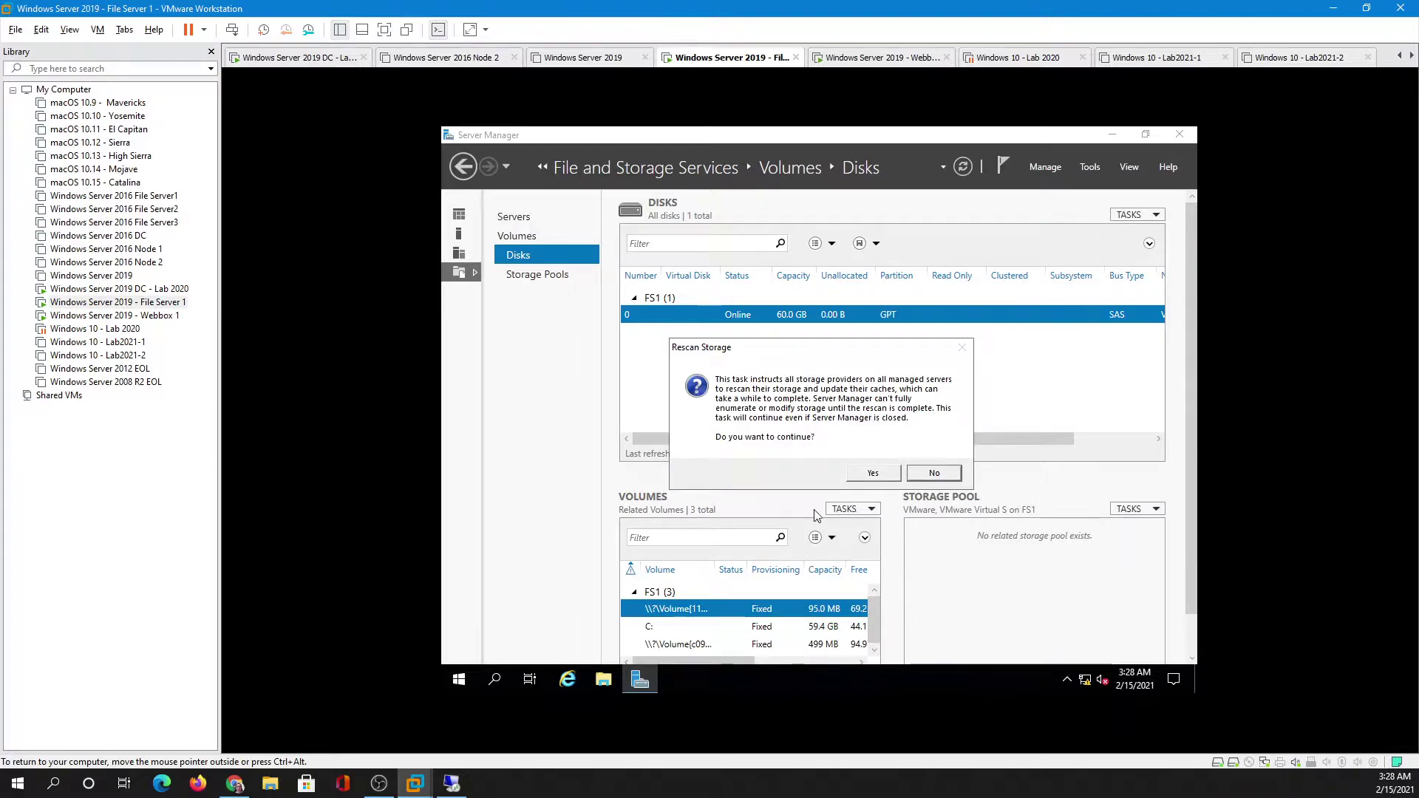
pyautogui.click(871, 473)
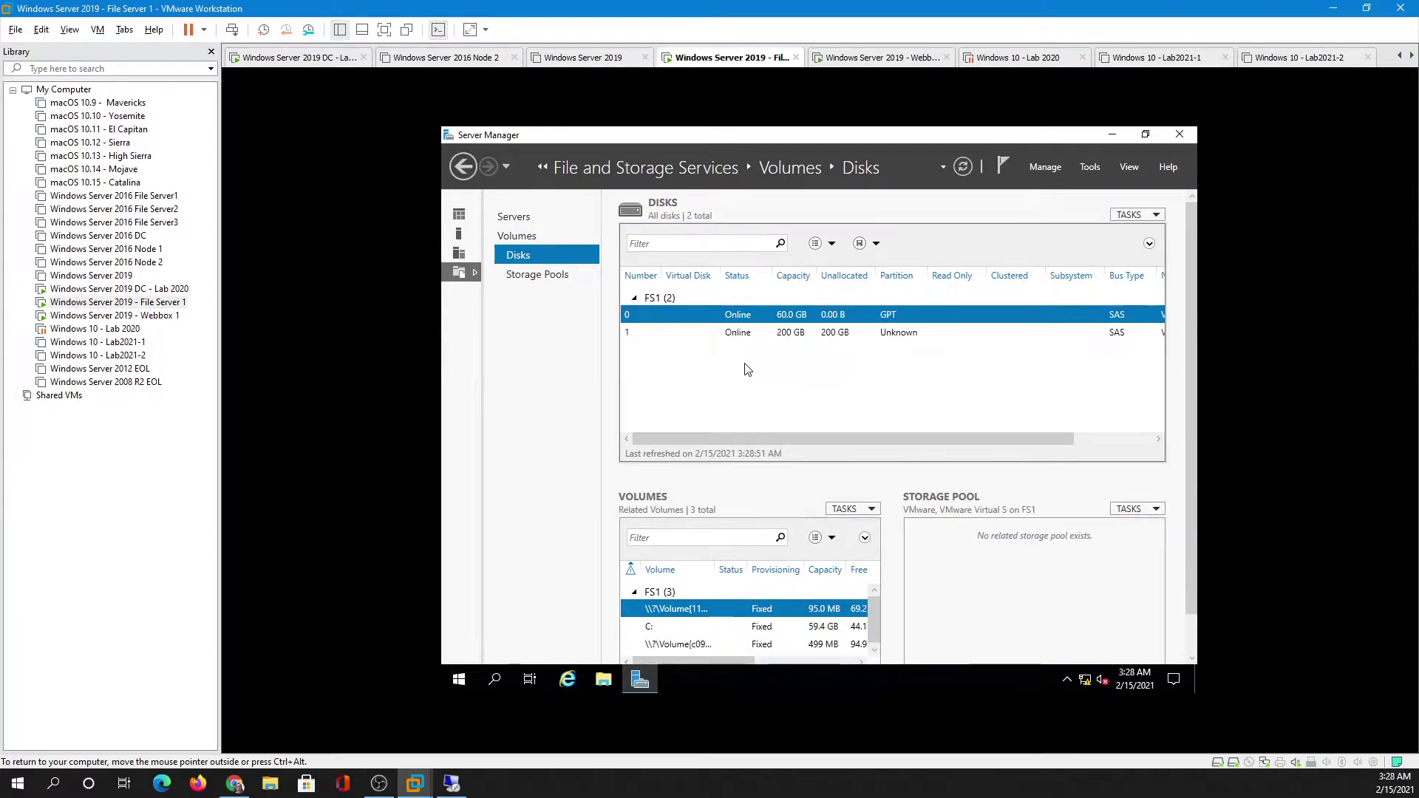
pyautogui.click(751, 334)
pyautogui.rightClick(754, 335)
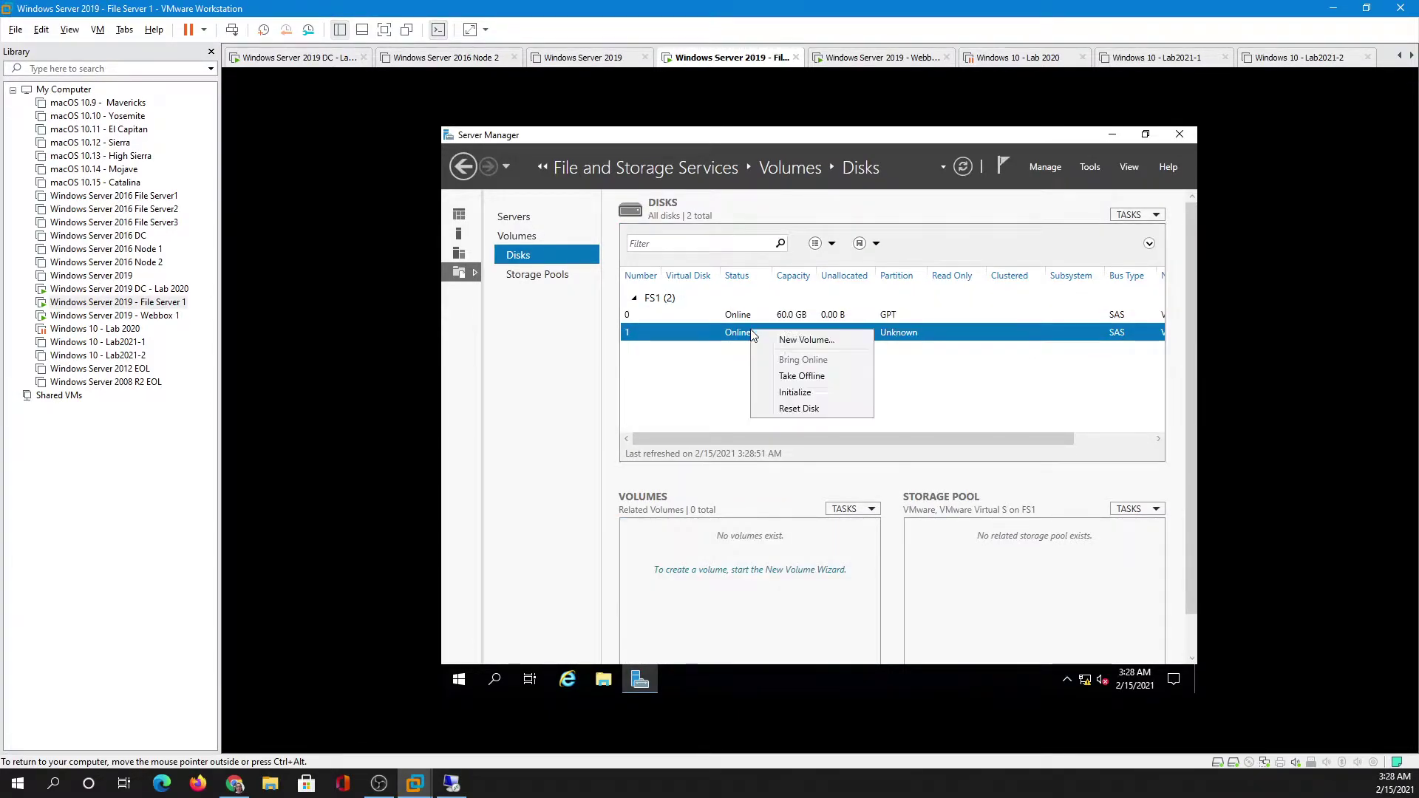
pyautogui.click(797, 399)
pyautogui.click(863, 451)
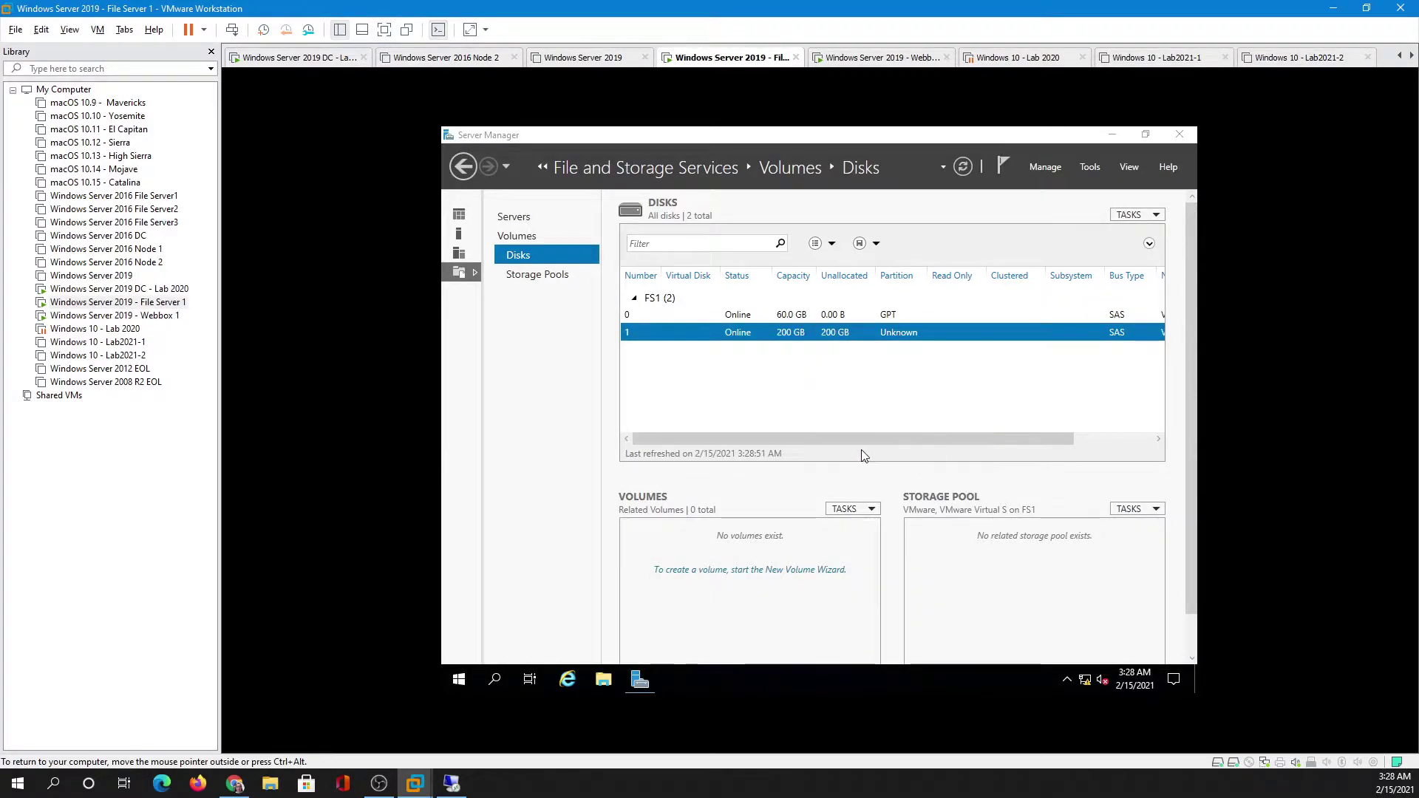
# - Create a full-size 200 GB volume E: labelled iscsi on disk 1
pyautogui.rightClick(796, 333)
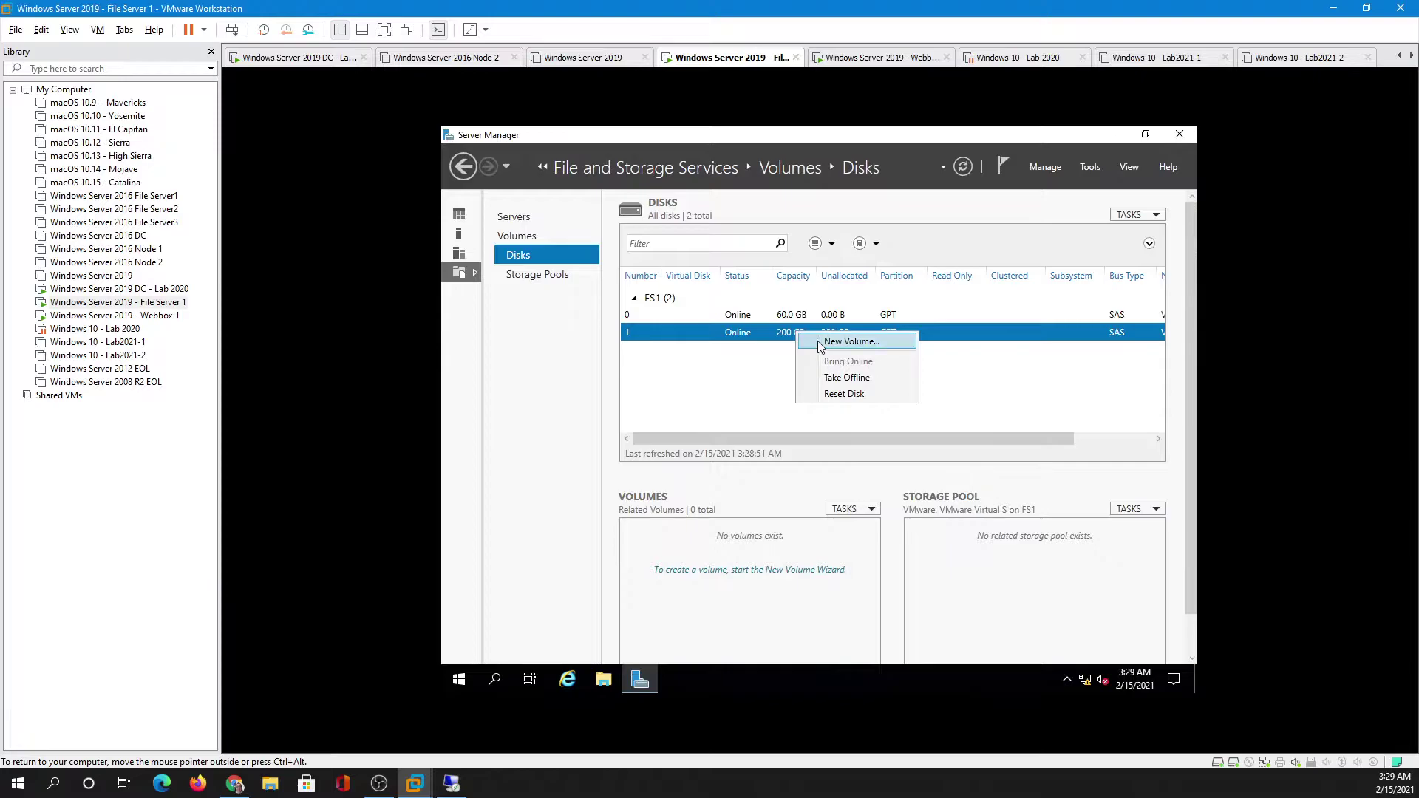
pyautogui.click(818, 340)
pyautogui.click(917, 620)
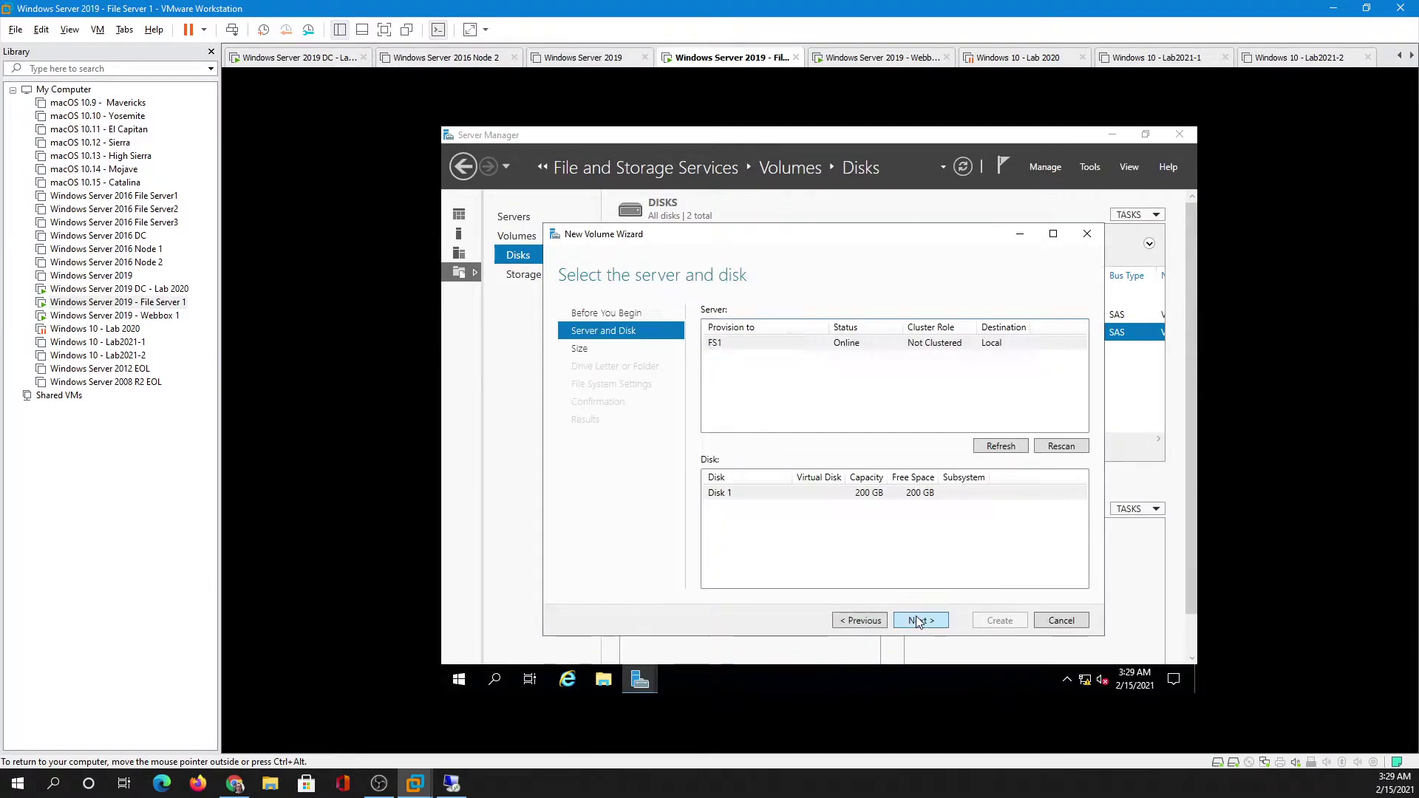
pyautogui.click(917, 620)
pyautogui.click(917, 619)
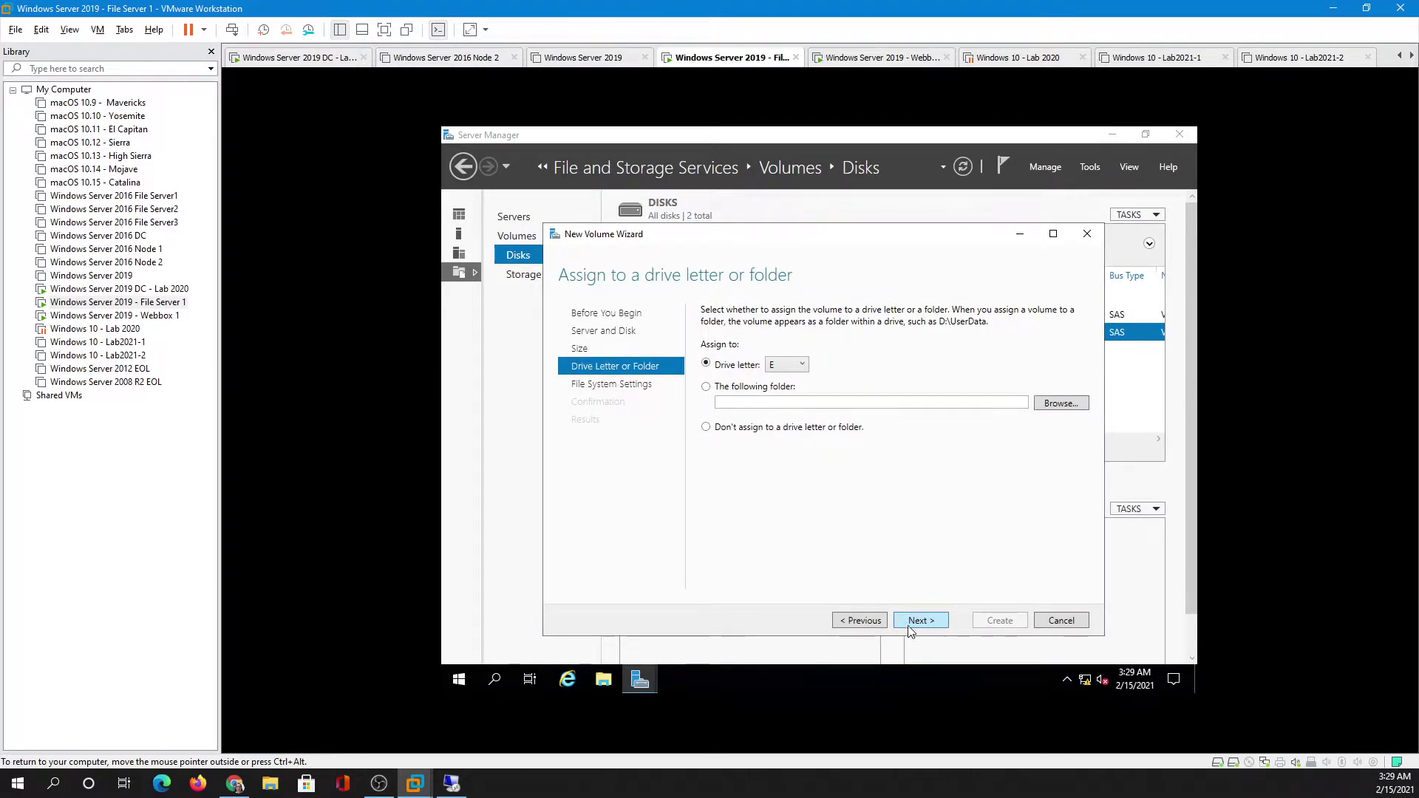
pyautogui.click(917, 621)
pyautogui.press('Tab')
pyautogui.press('Tab')
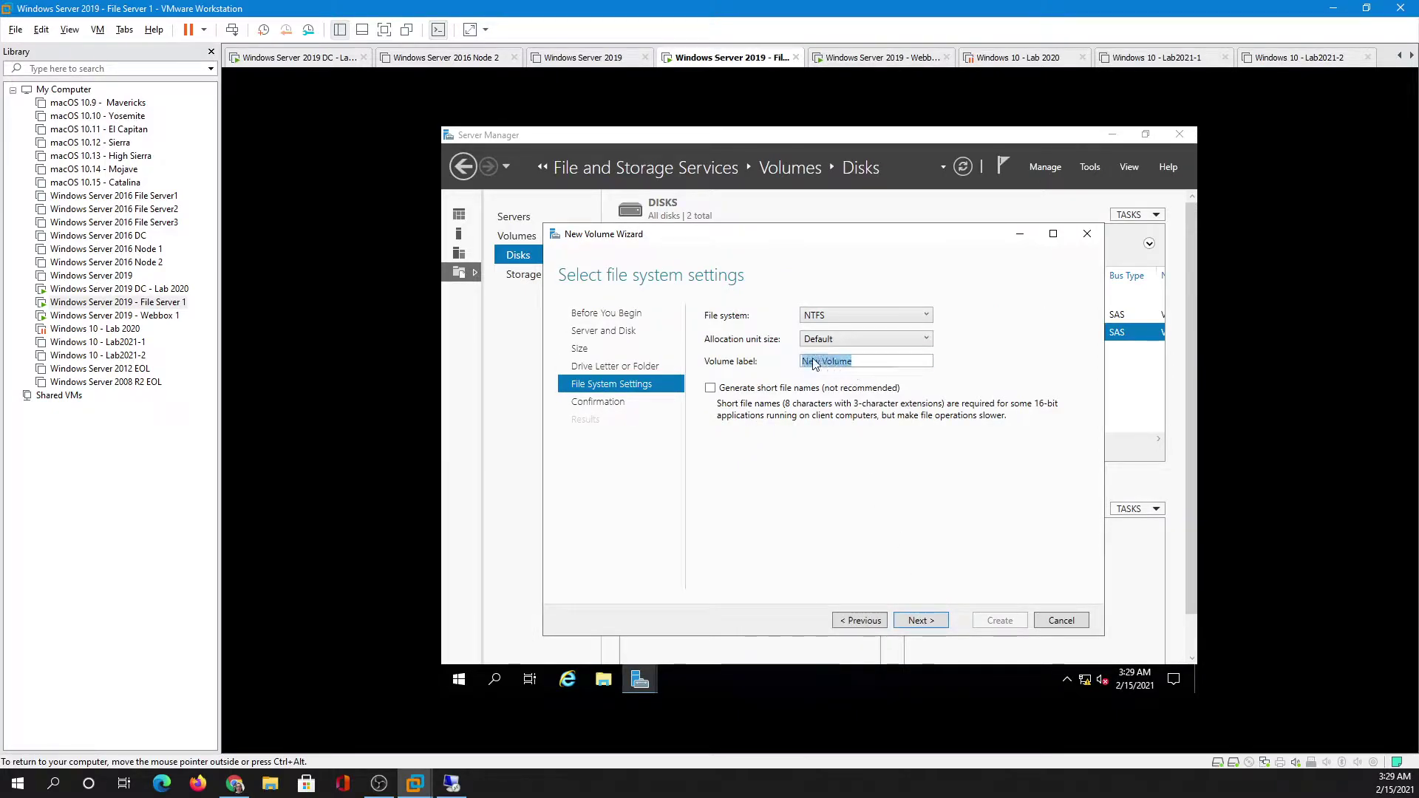
pyautogui.write('iscsi')
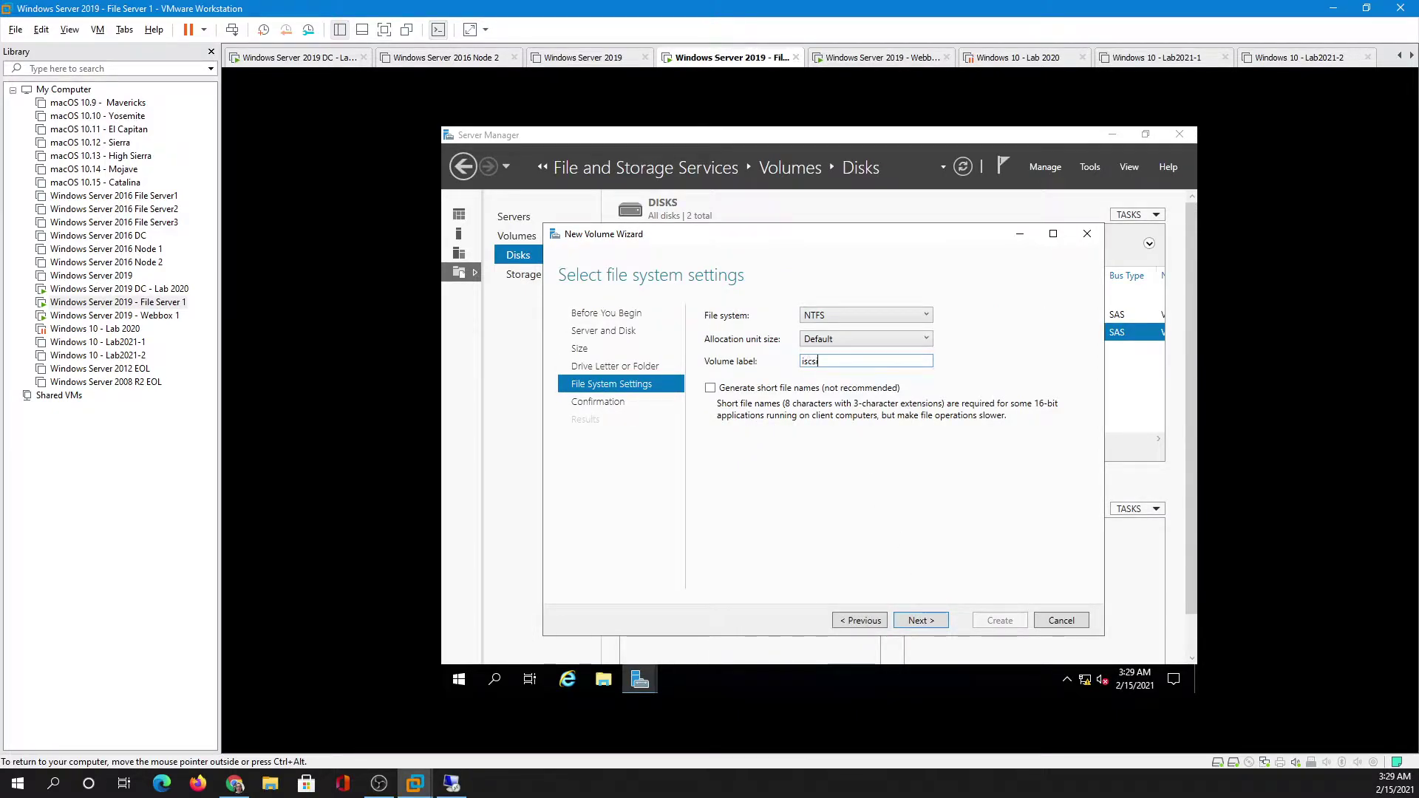
pyautogui.click(920, 620)
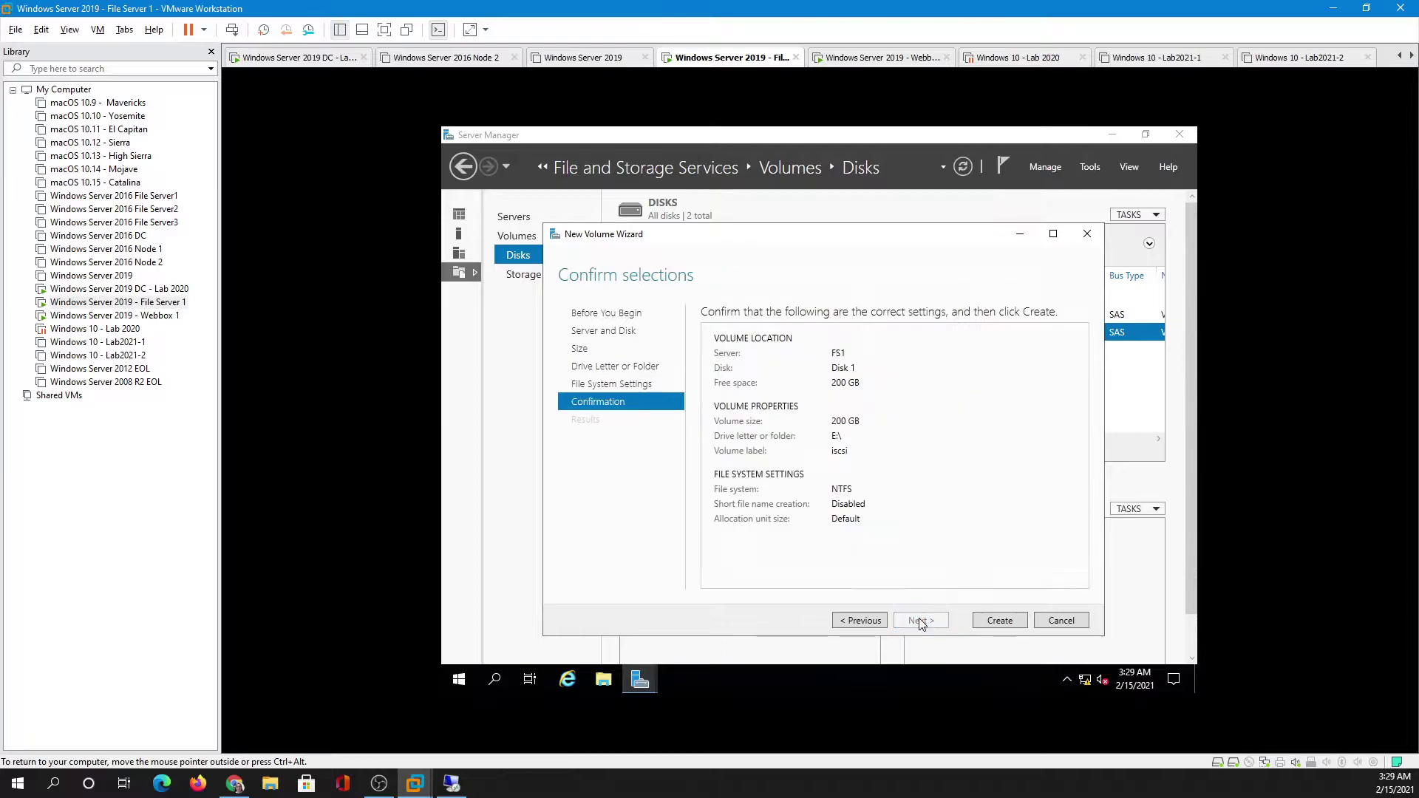
pyautogui.click(994, 621)
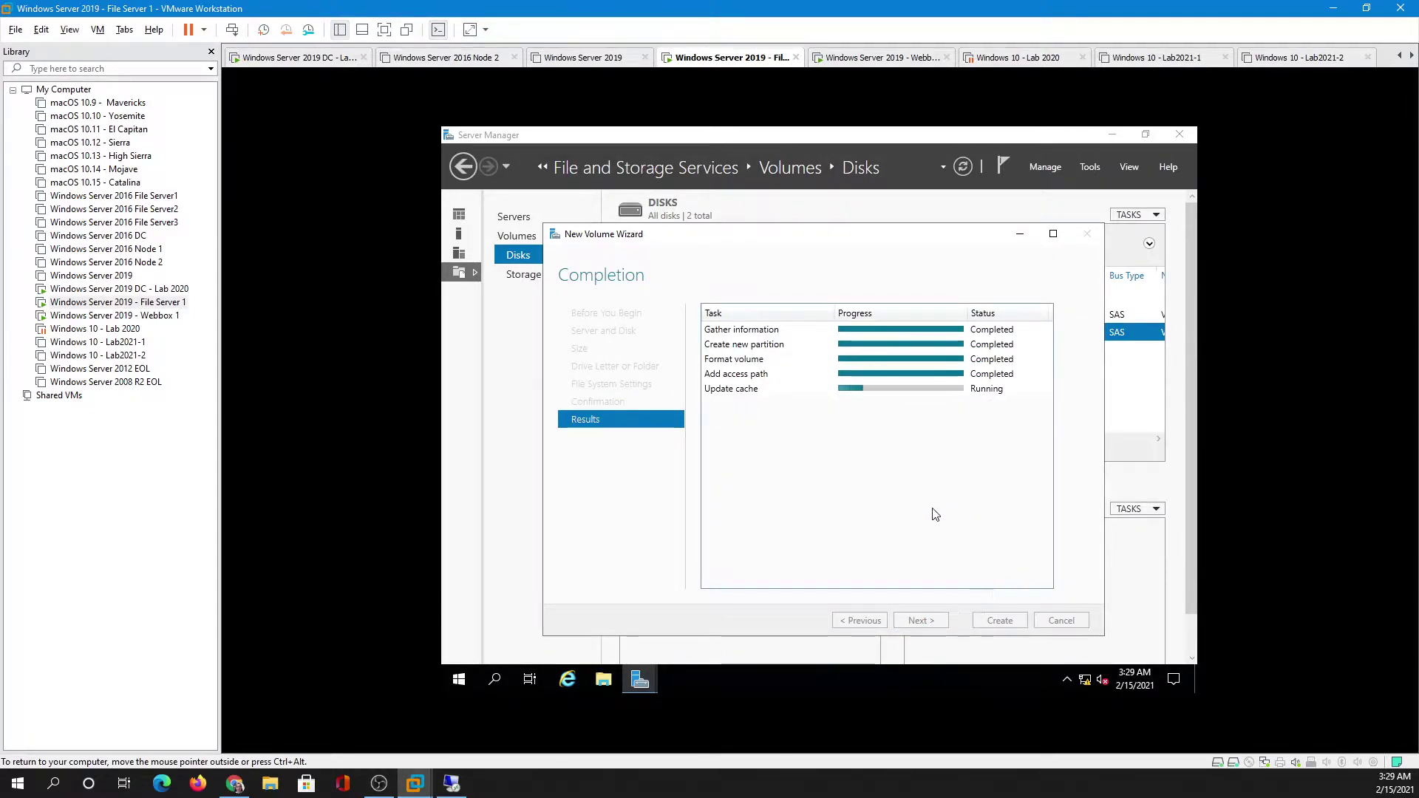
pyautogui.click(1017, 622)
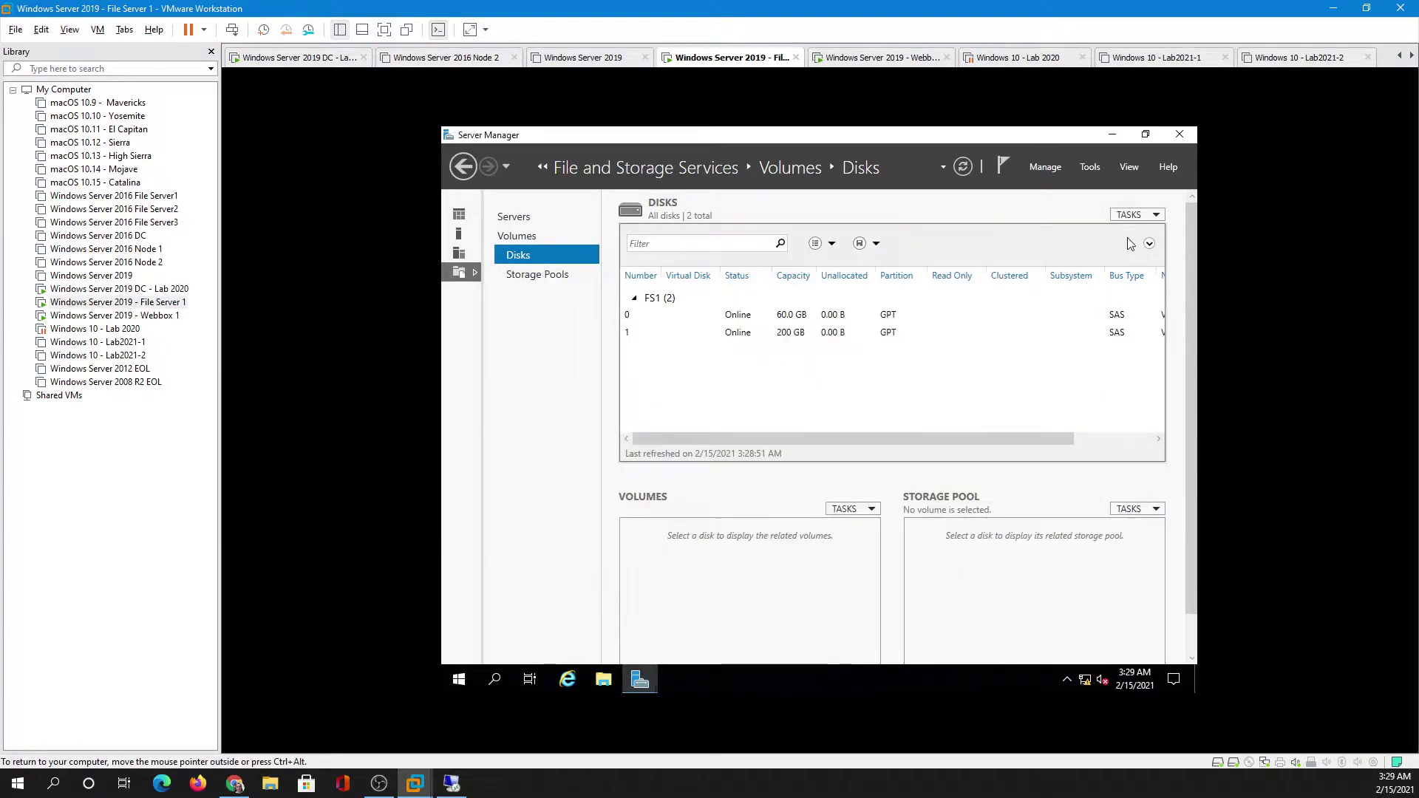
pyautogui.click(1111, 133)
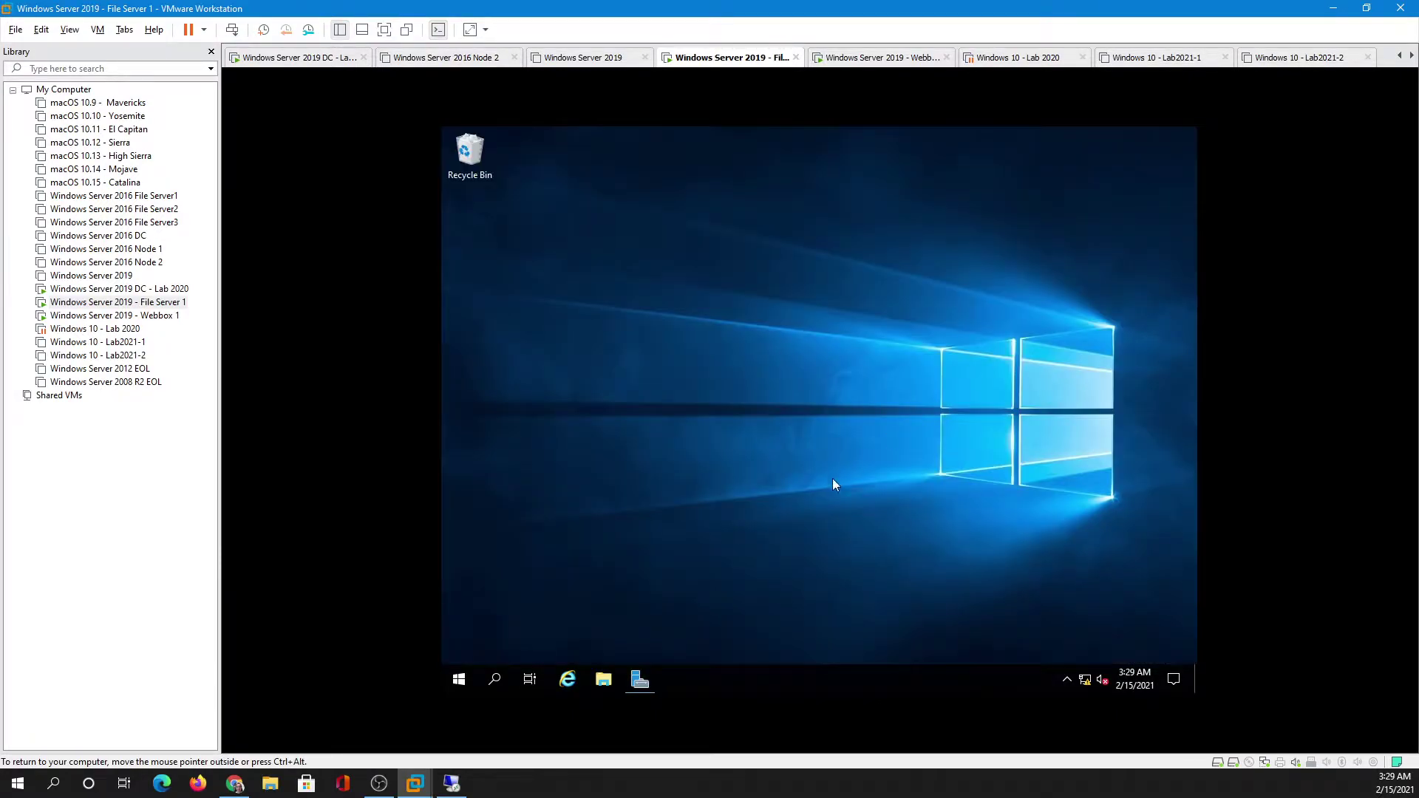
pyautogui.click(604, 679)
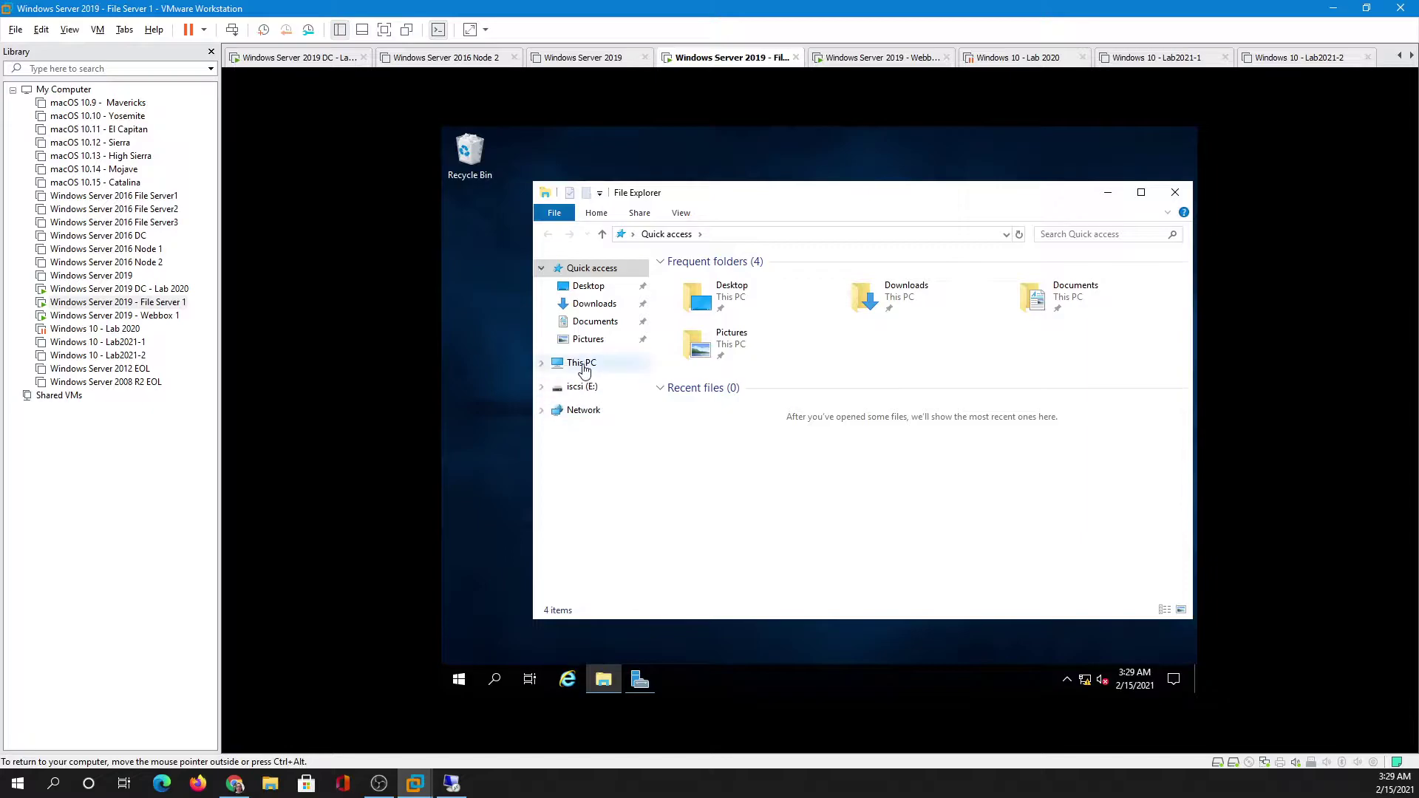
pyautogui.click(581, 363)
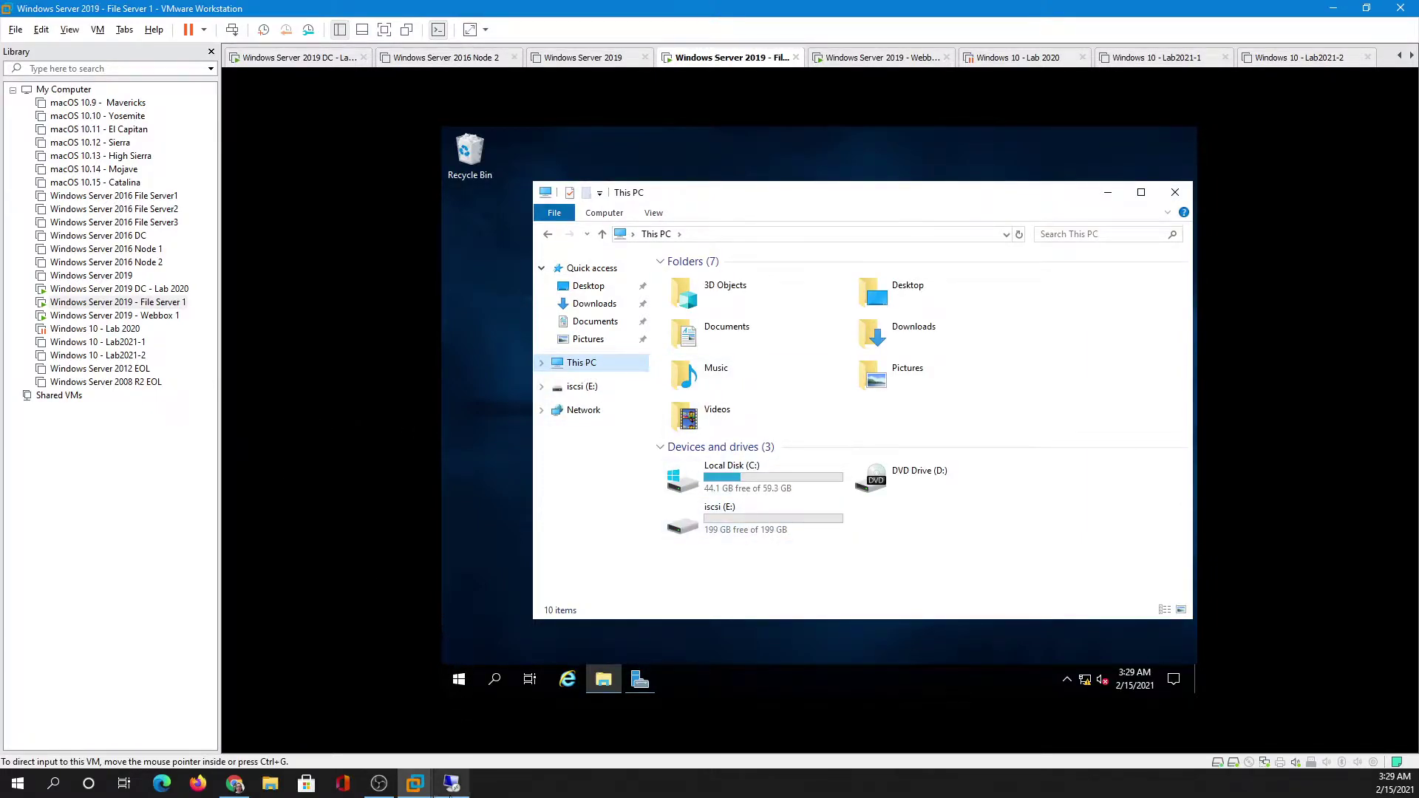
pyautogui.click(452, 784)
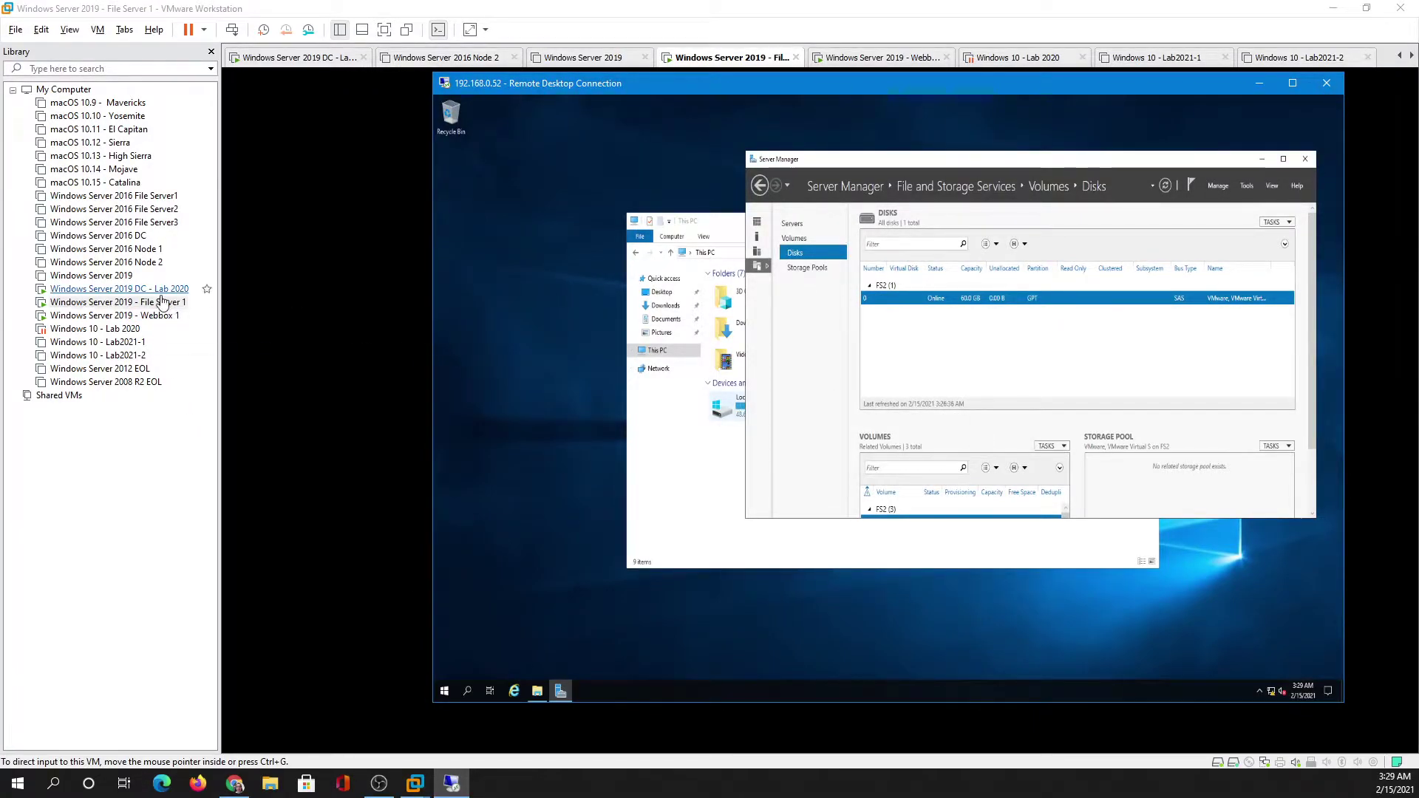
pyautogui.click(1263, 89)
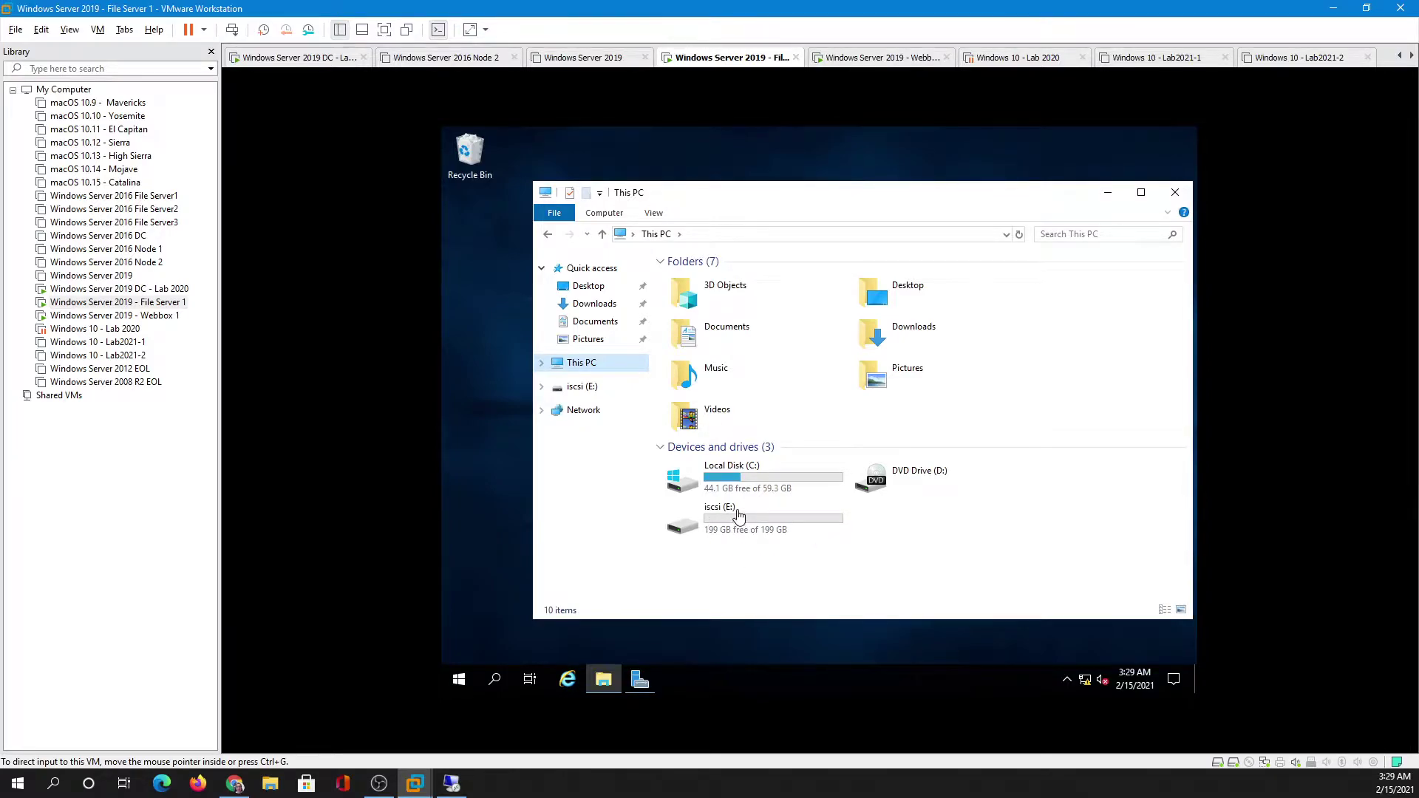
pyautogui.click(638, 684)
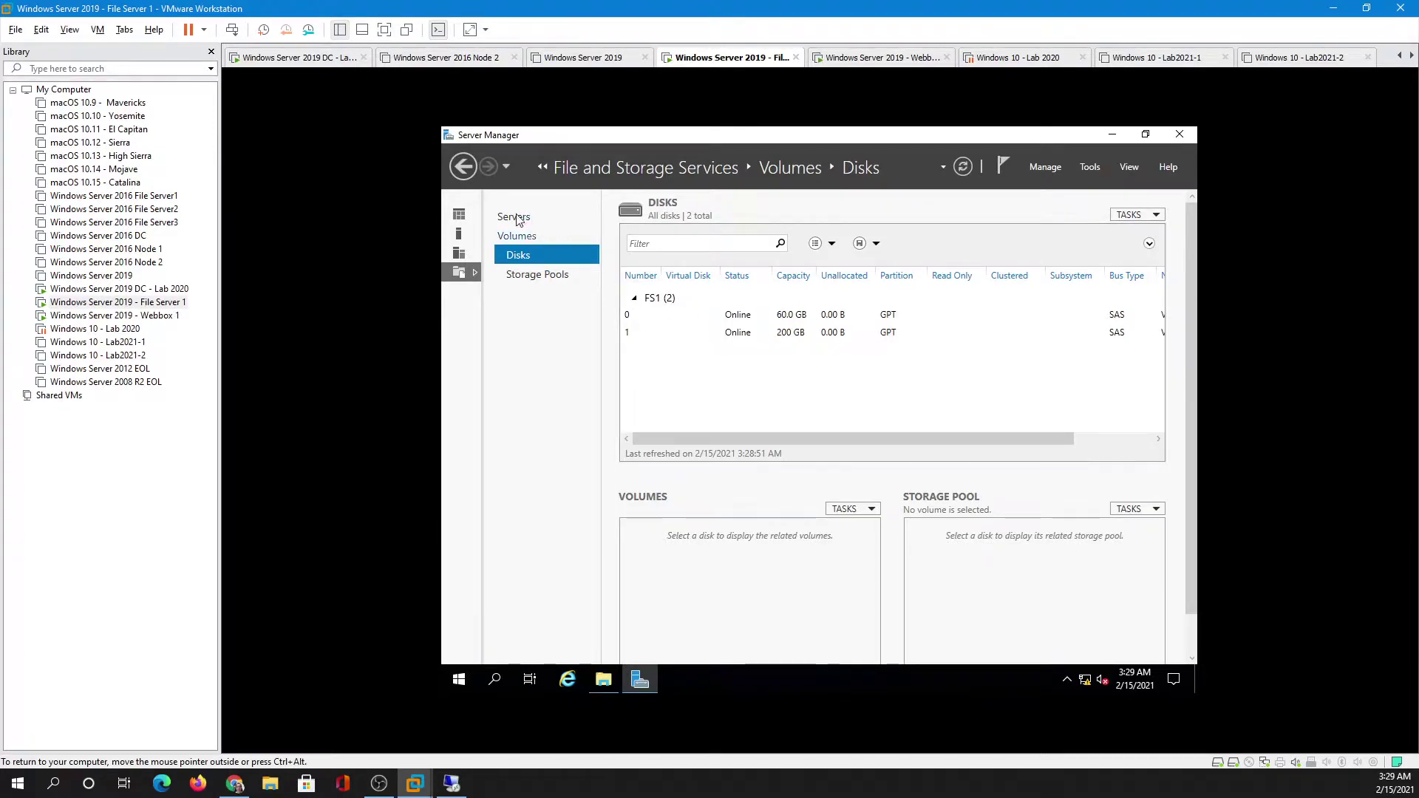
# - Start a role-based Add Roles and Features installation targeting FS1
pyautogui.click(460, 217)
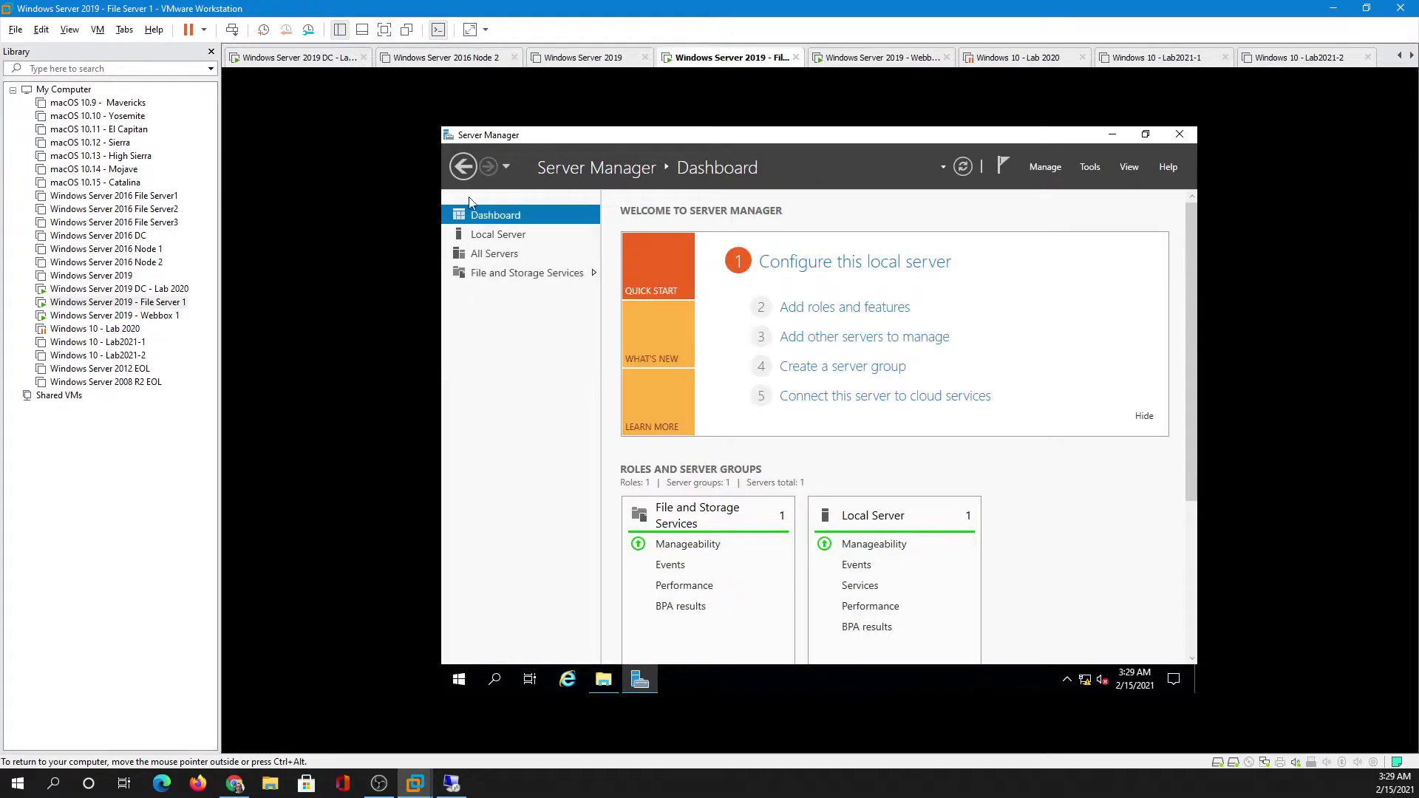
pyautogui.click(824, 314)
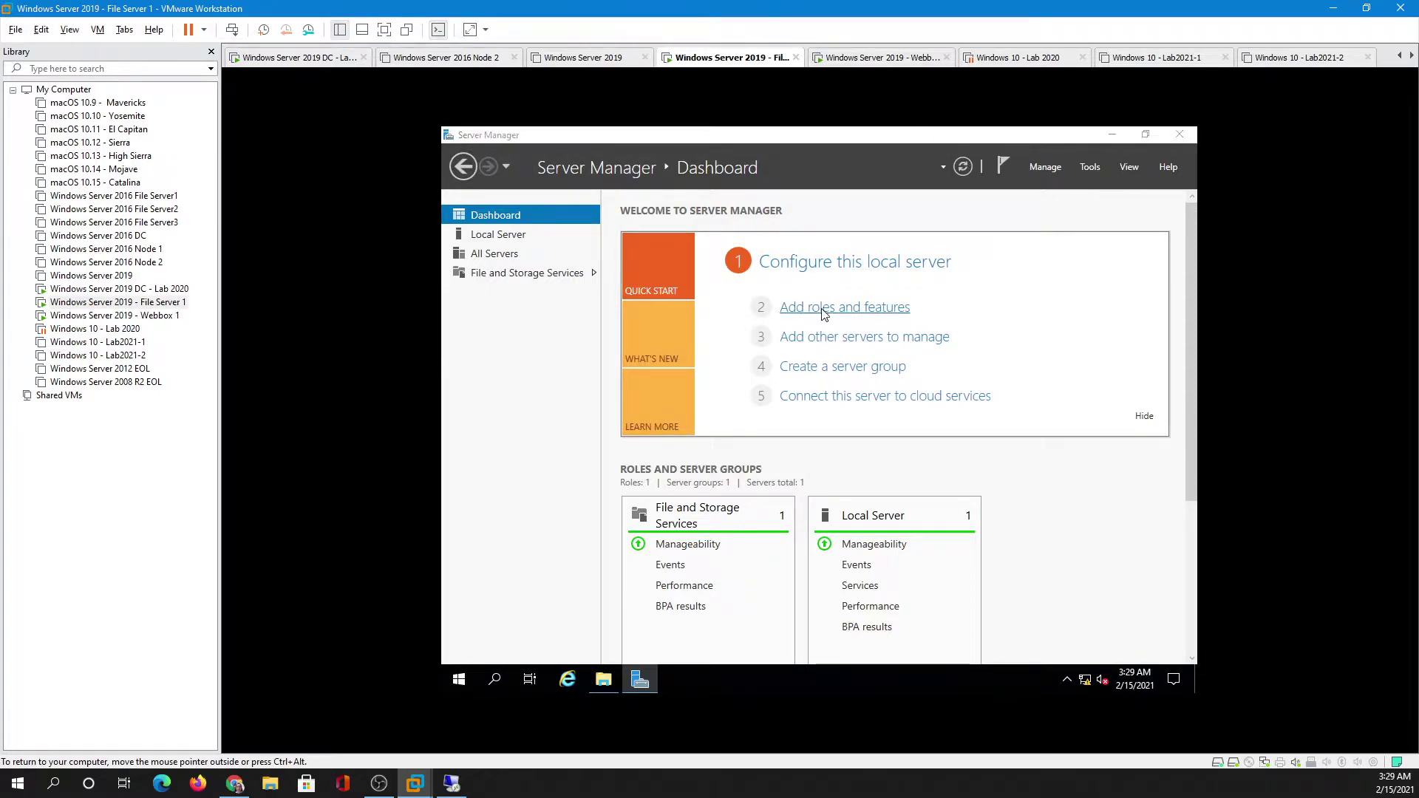
pyautogui.click(956, 640)
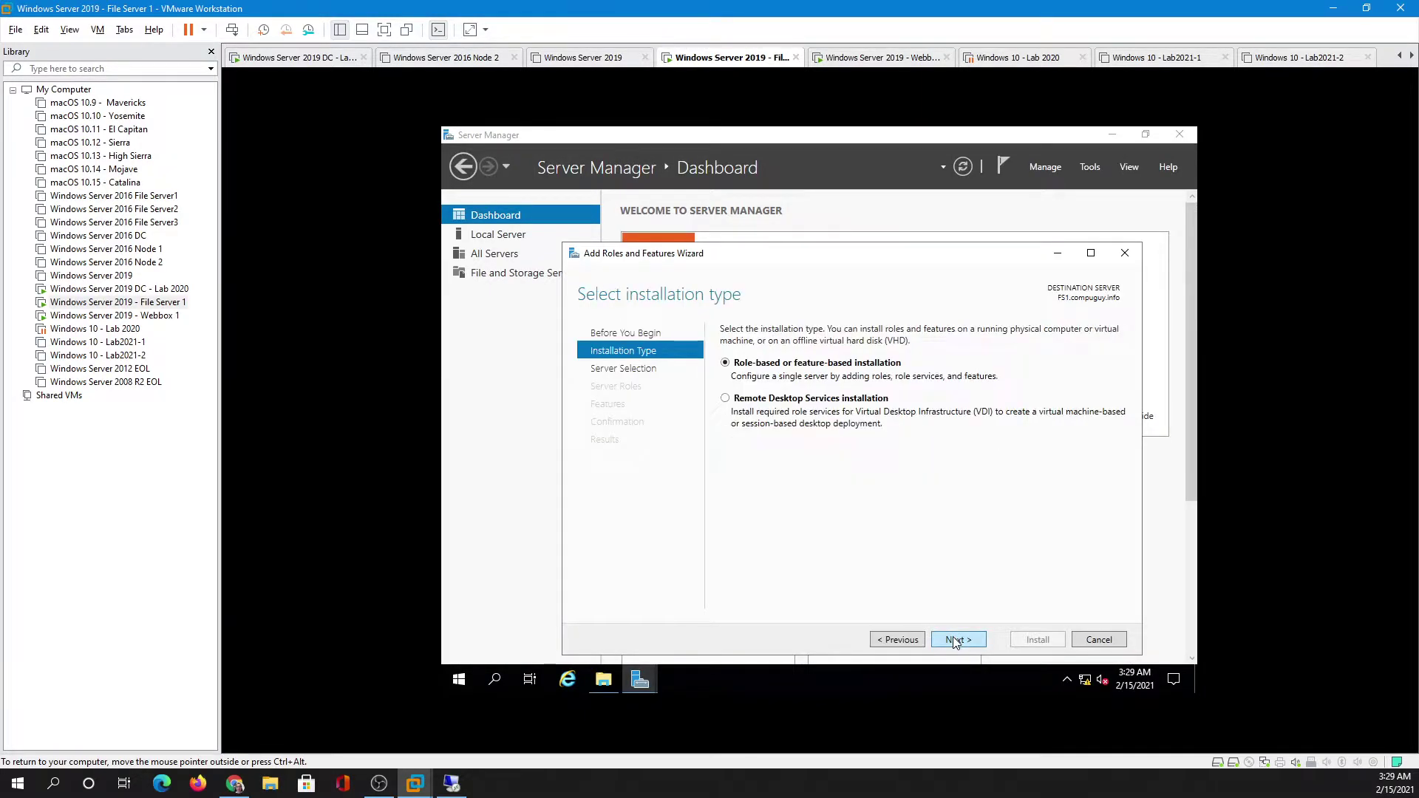
pyautogui.click(955, 641)
pyautogui.click(954, 640)
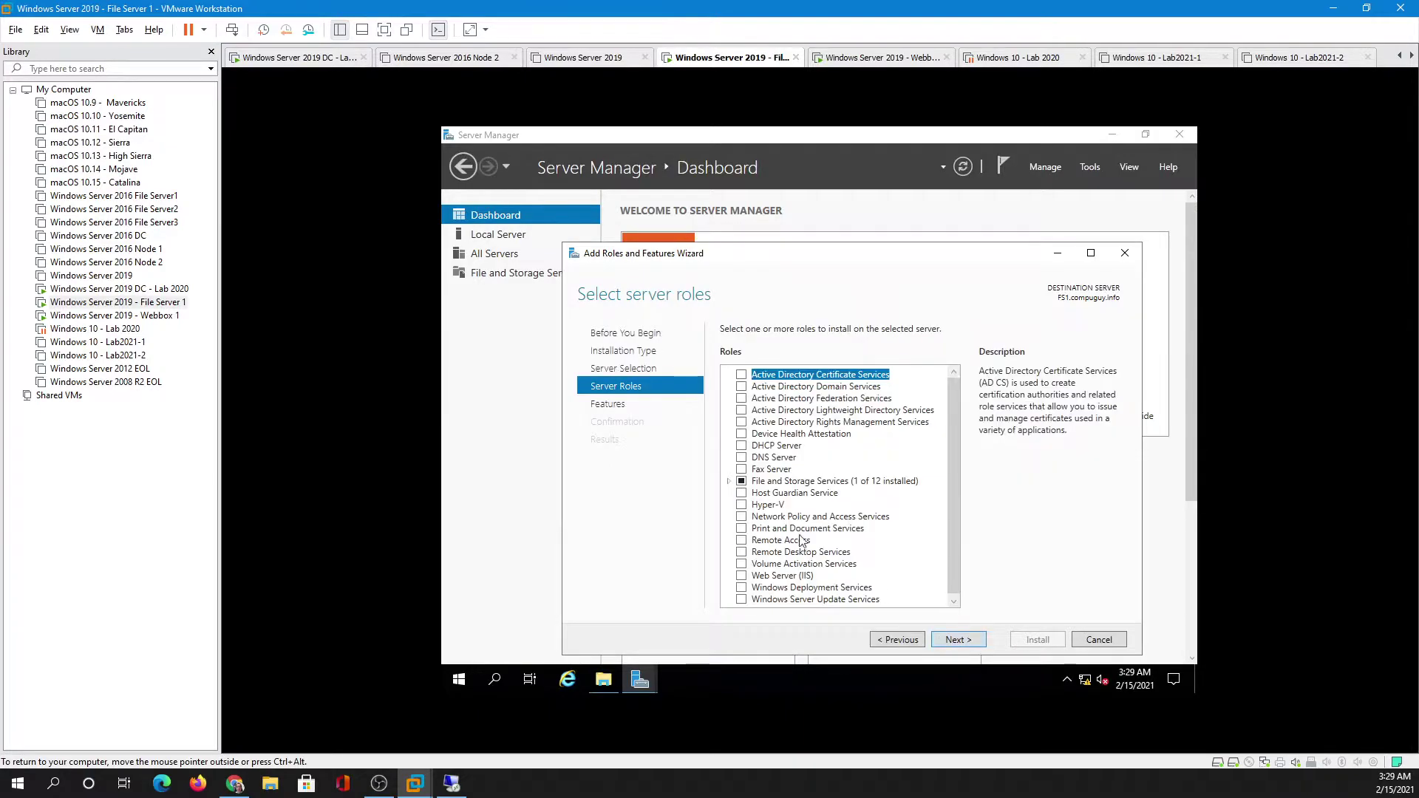
# - Select File Server and iSCSI Target Server roles, install them and close the wizard
pyautogui.click(728, 481)
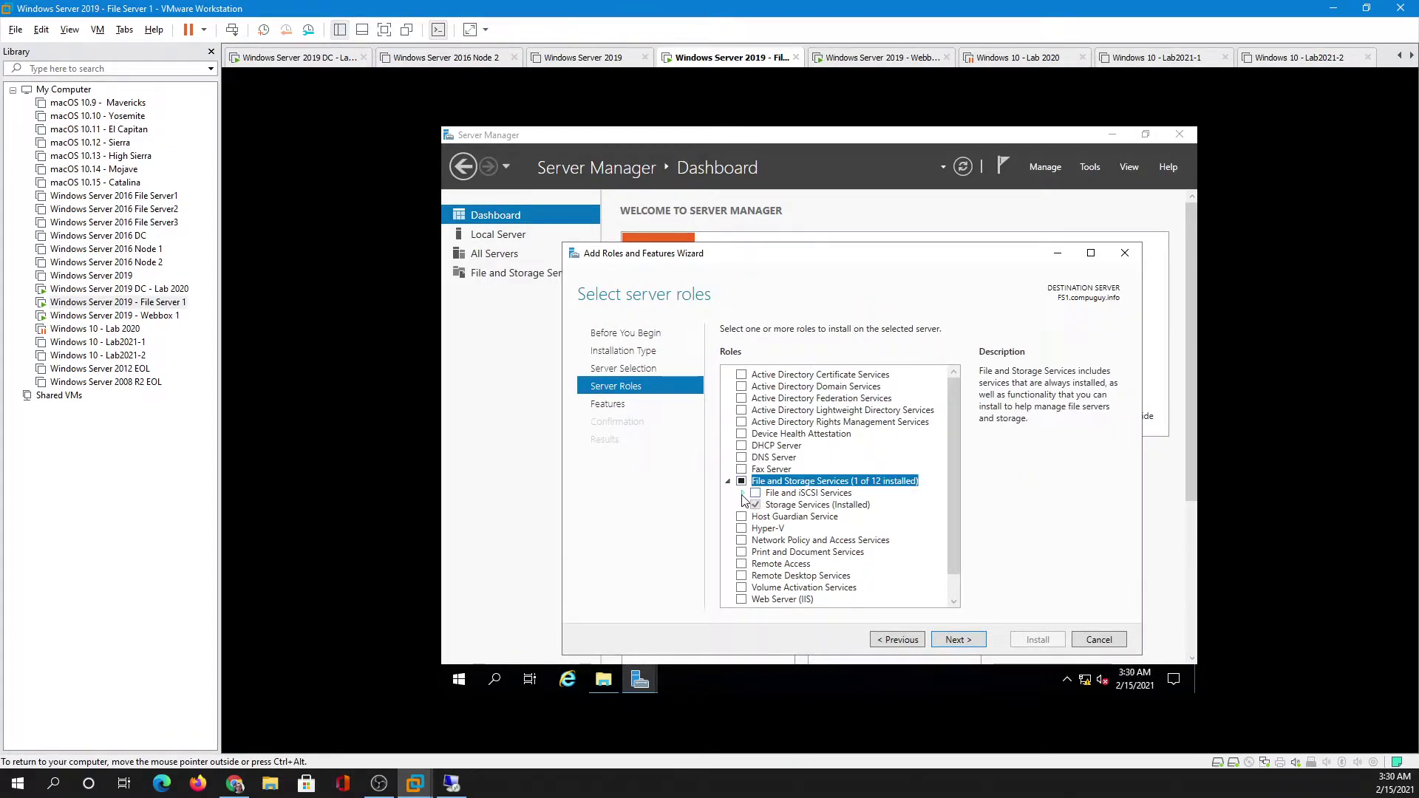
pyautogui.click(742, 494)
pyautogui.click(770, 504)
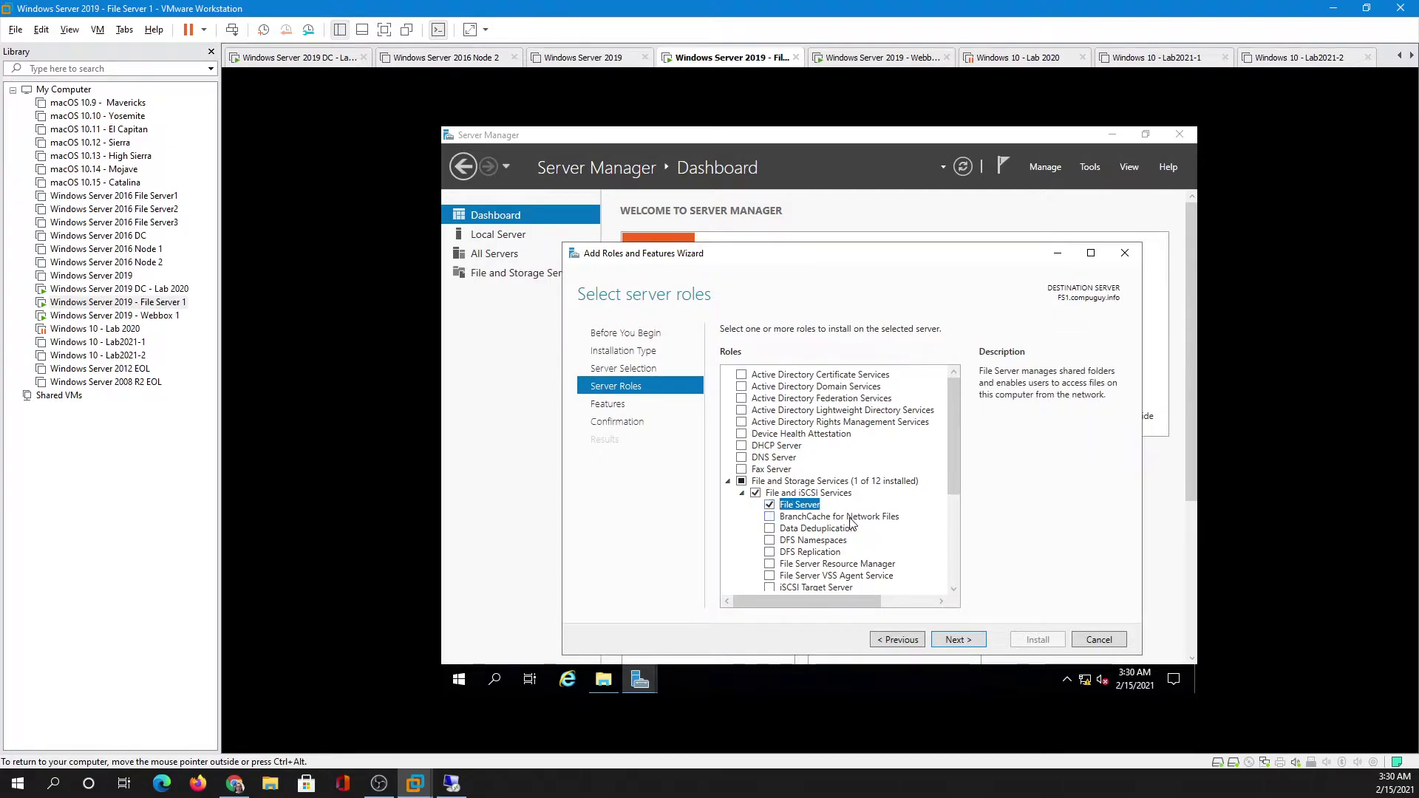
pyautogui.click(769, 587)
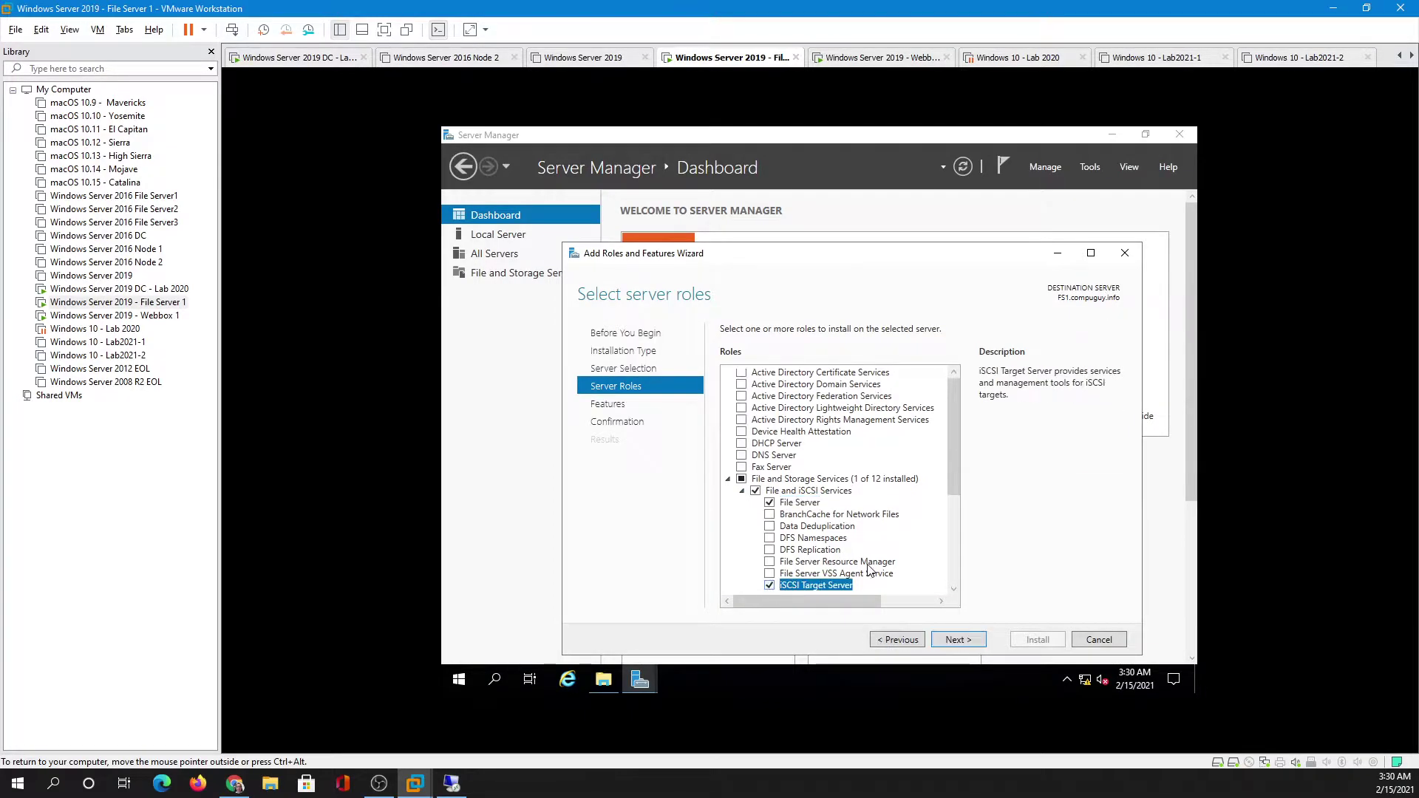
pyautogui.click(956, 641)
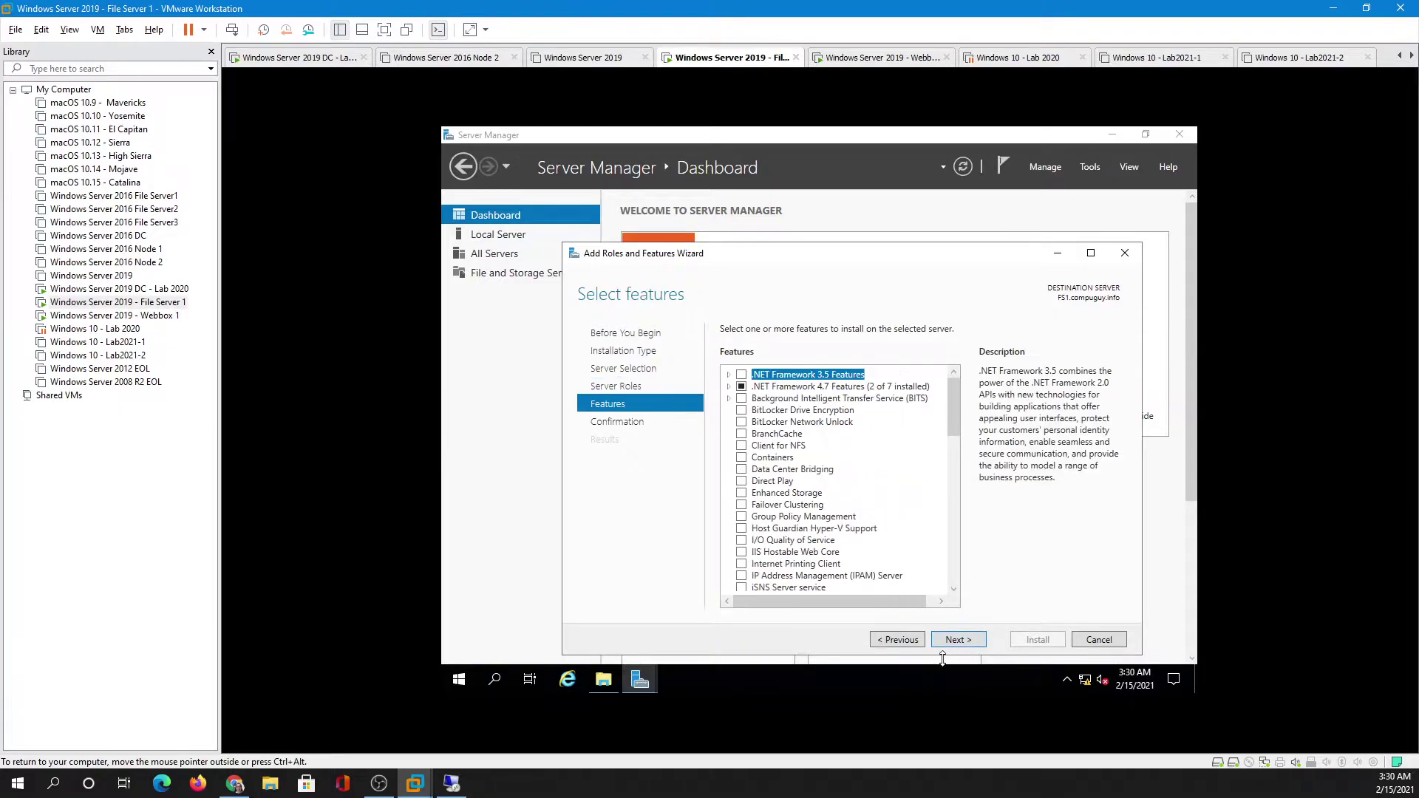
pyautogui.click(909, 645)
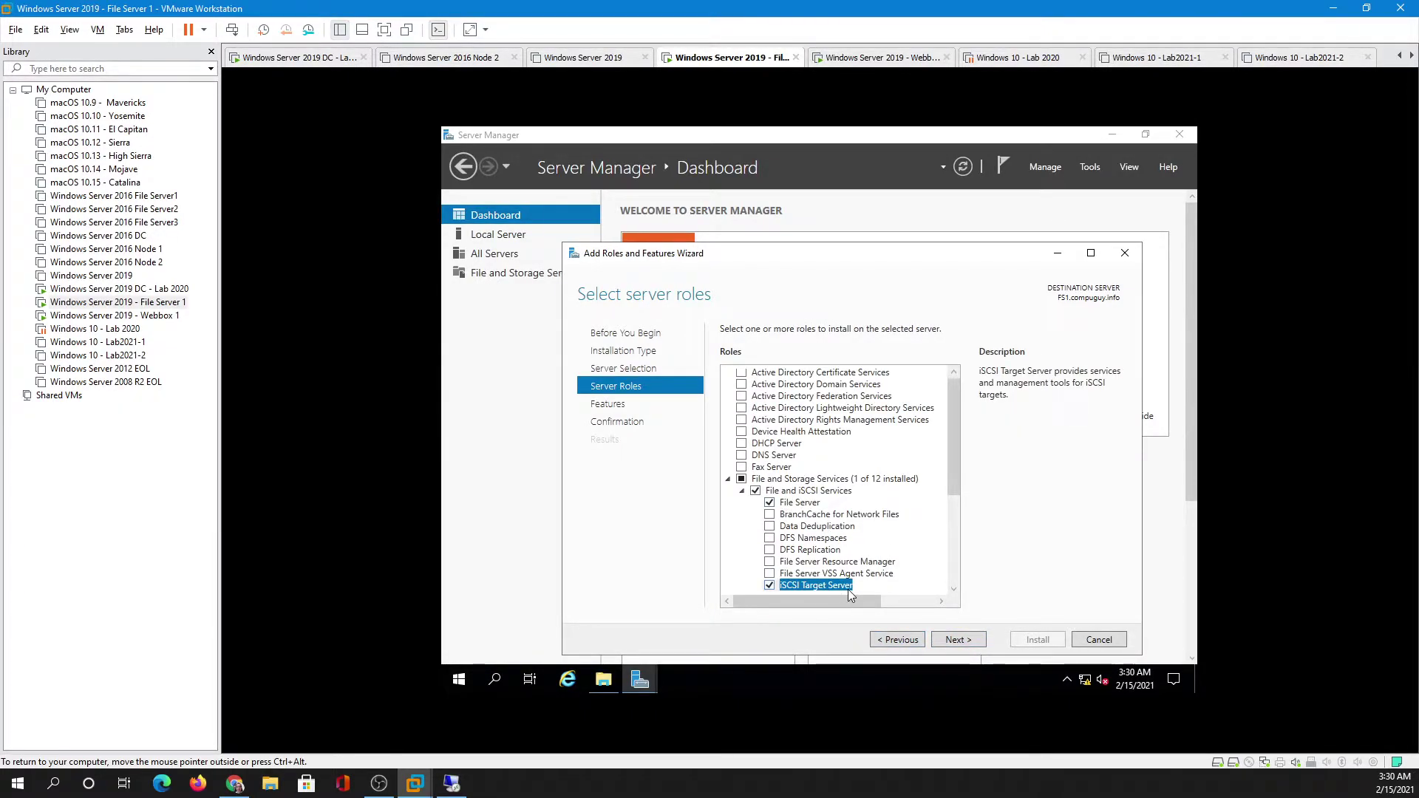
pyautogui.click(959, 641)
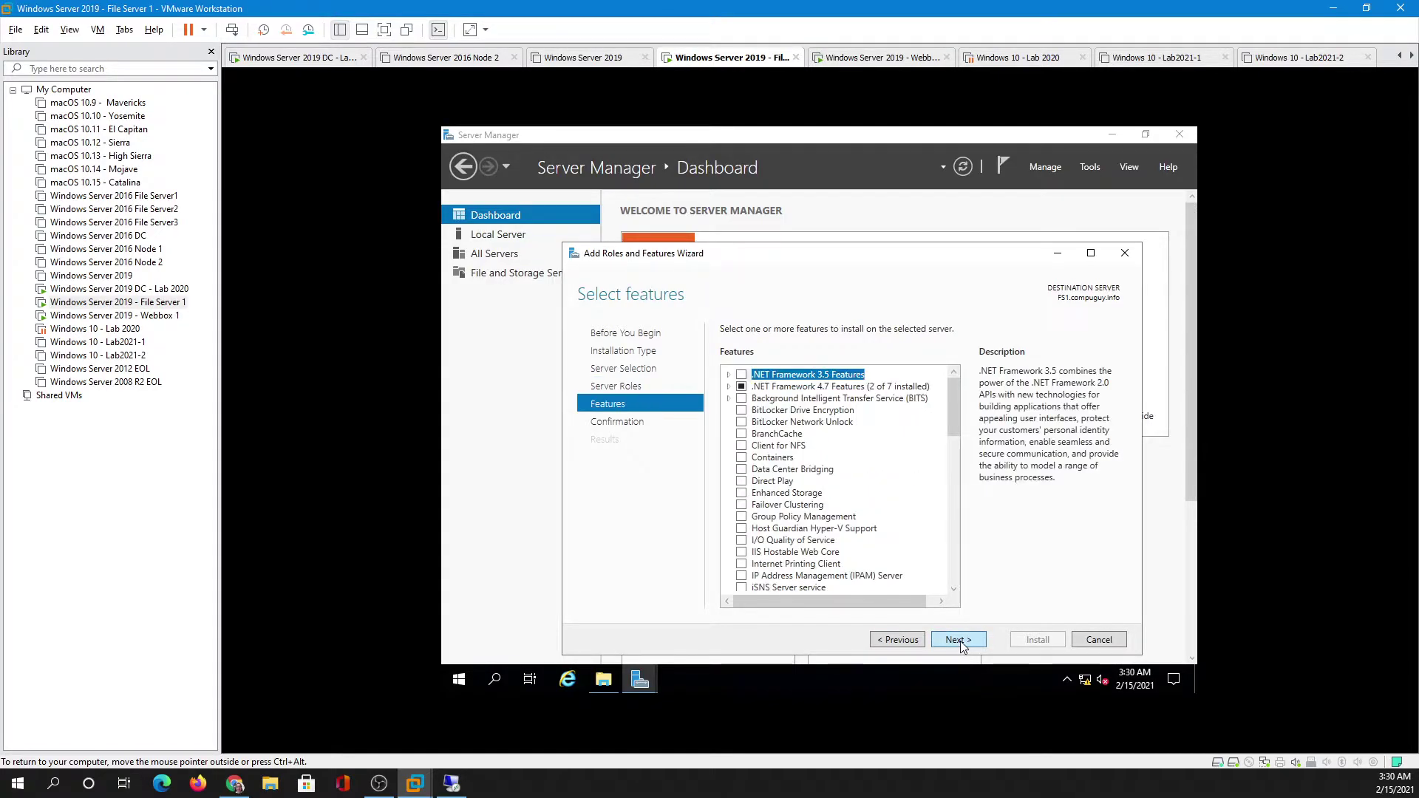
pyautogui.click(961, 643)
pyautogui.click(1034, 640)
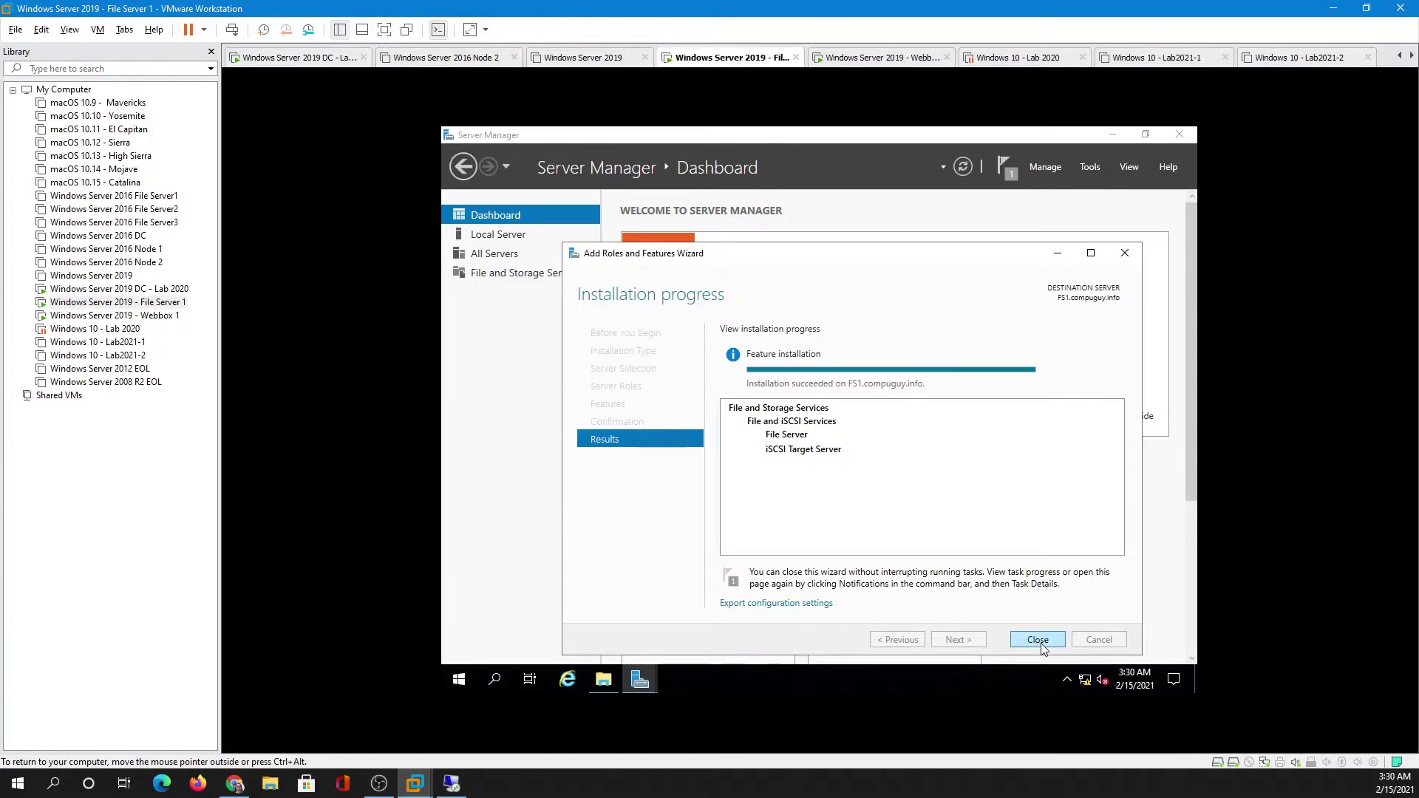
pyautogui.click(1039, 640)
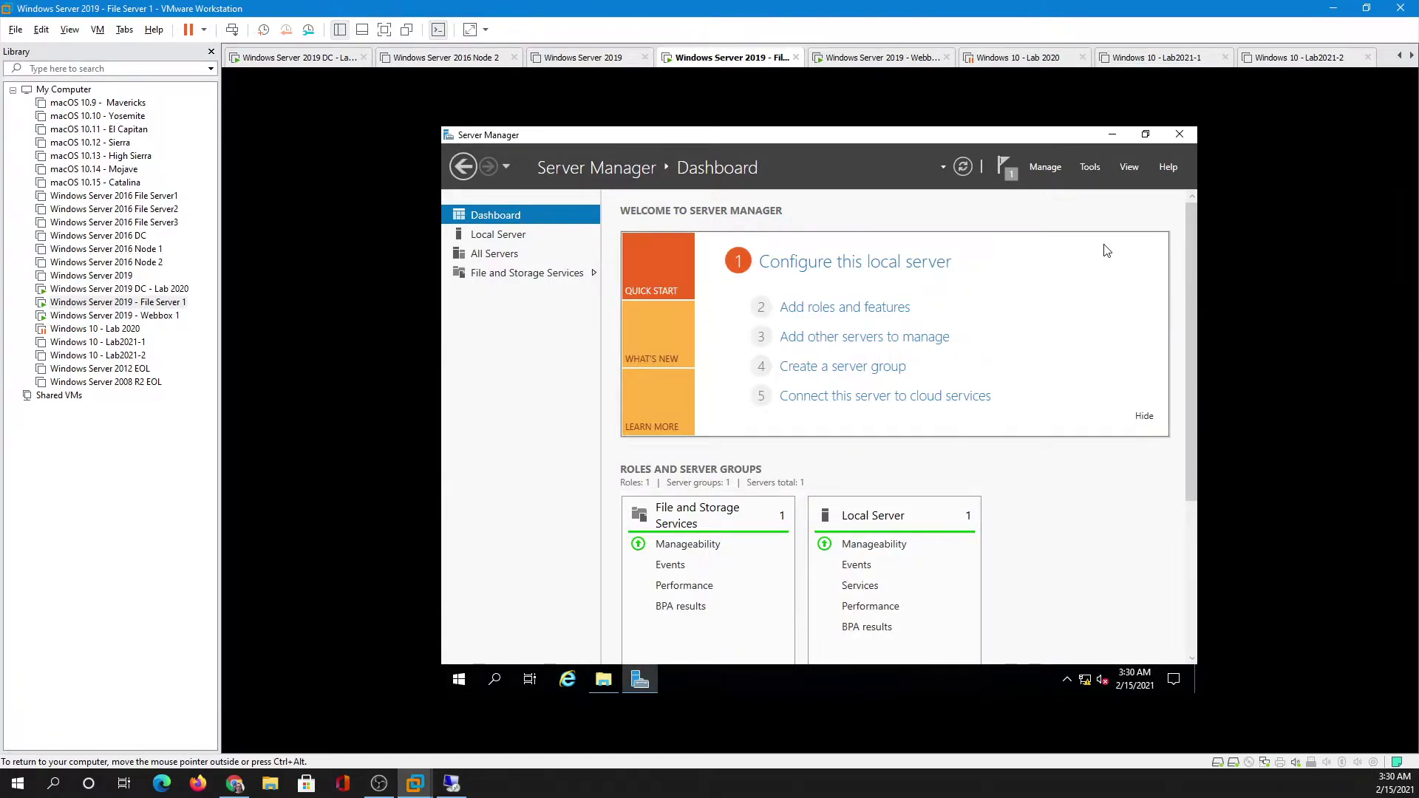
# - Go to File and Storage Services > iSCSI, which lists no virtual disks yet
pyautogui.click(500, 275)
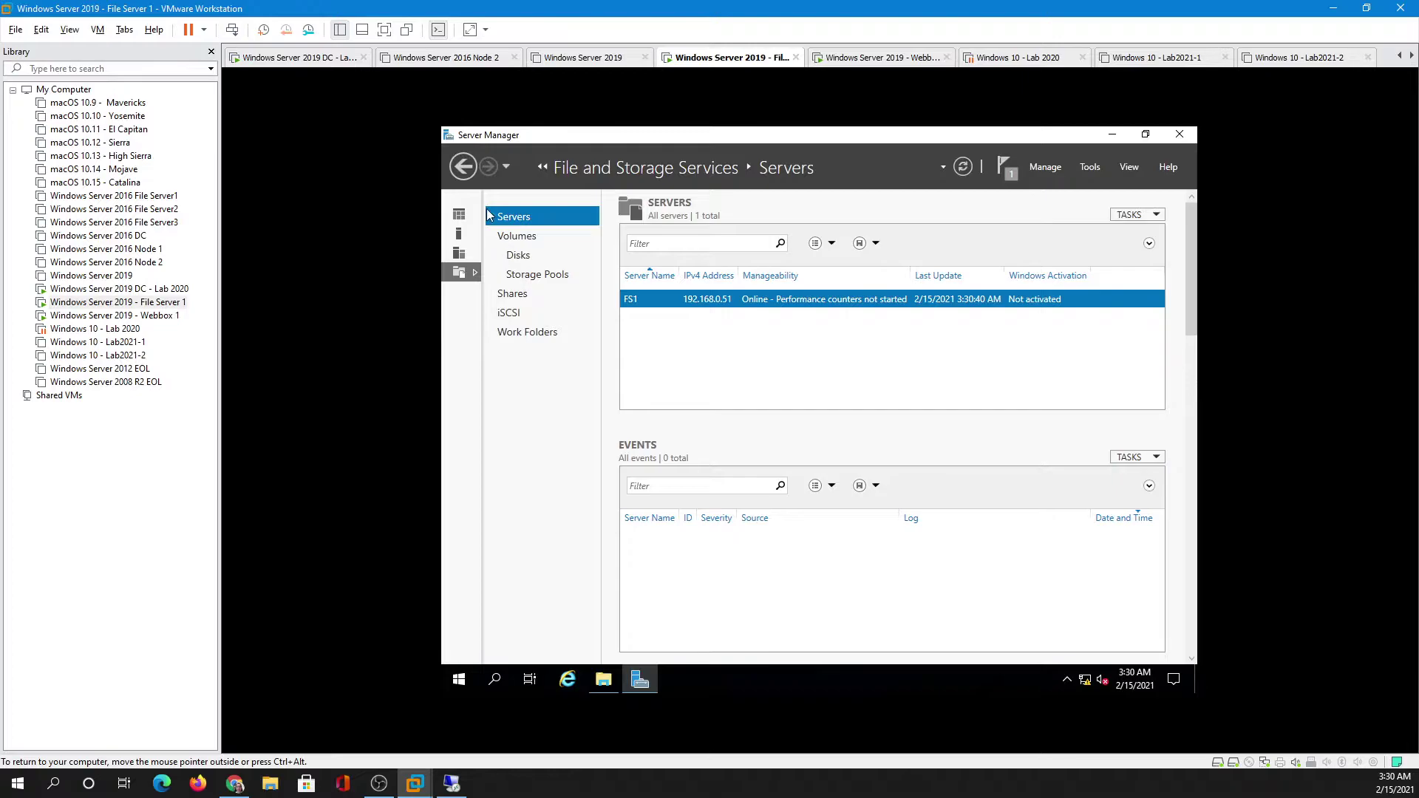
pyautogui.click(464, 166)
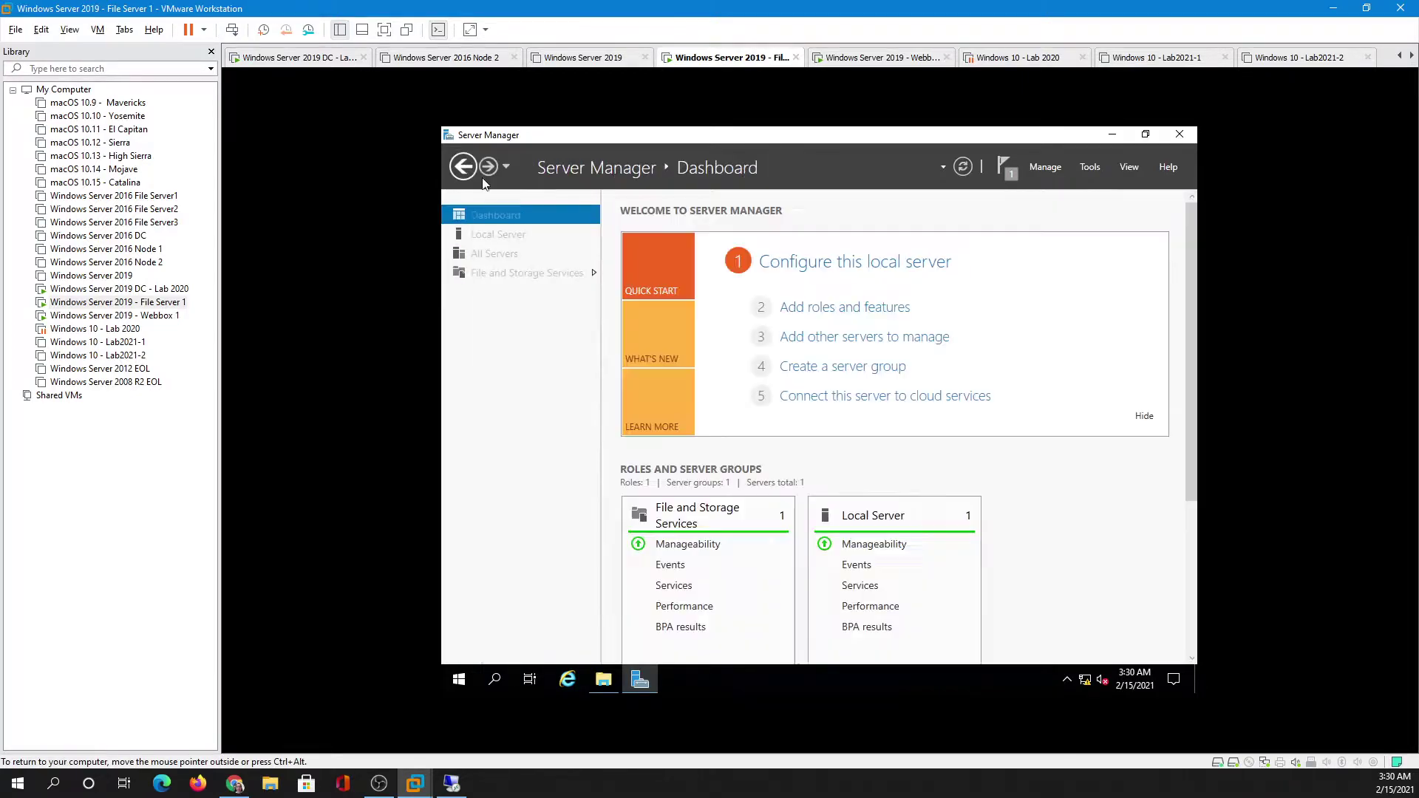
pyautogui.click(496, 278)
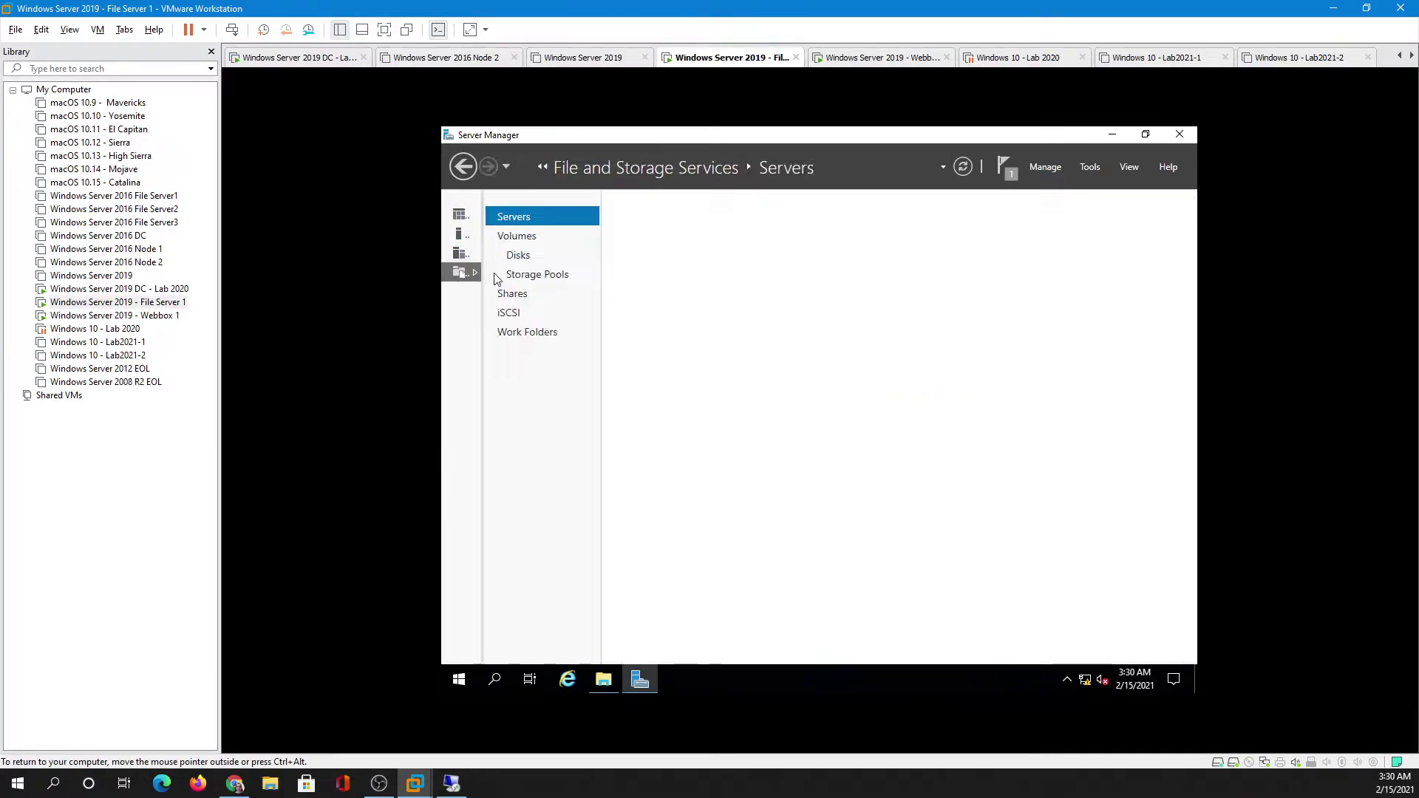
pyautogui.click(509, 314)
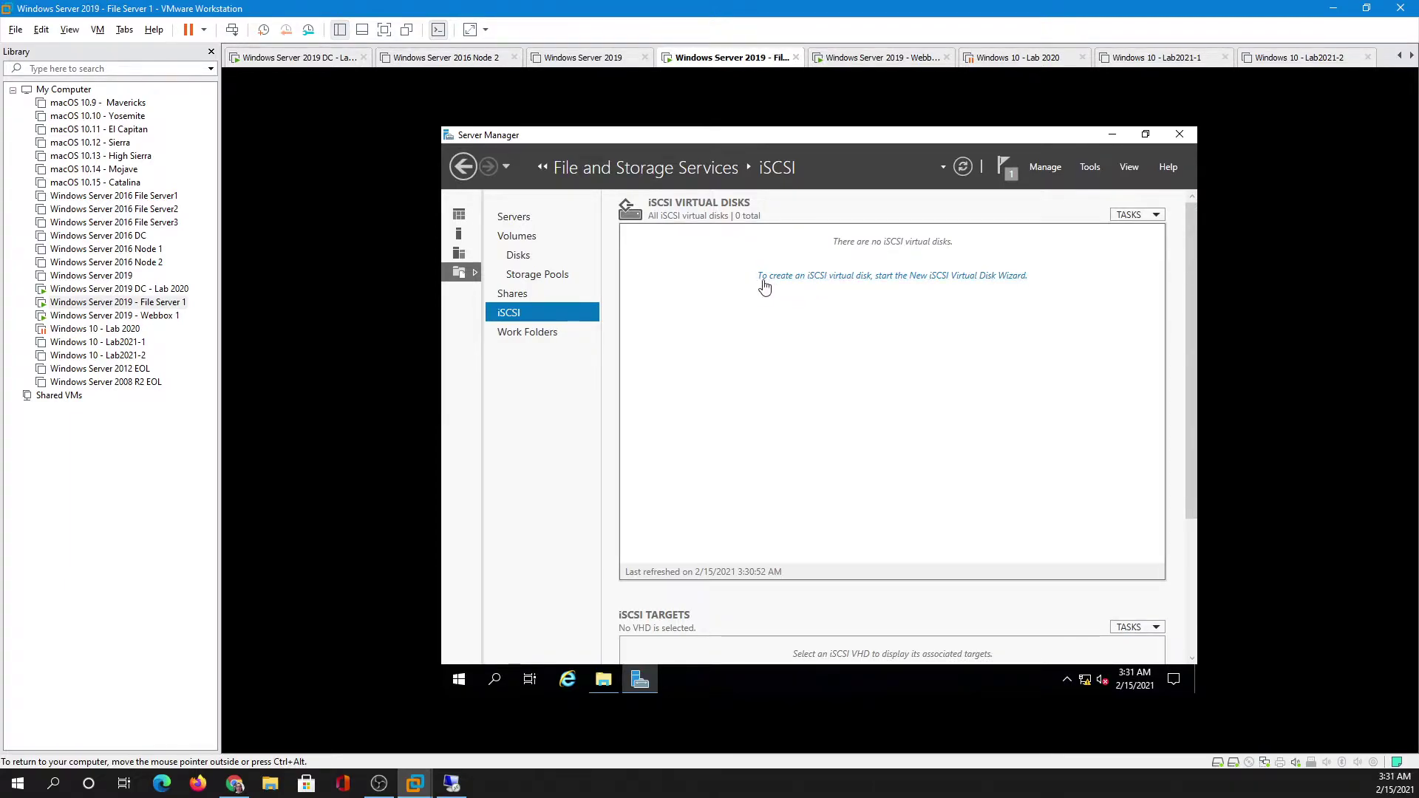
# - Define iSCSI virtual disk App1 on volume E: with a 50 GB size
pyautogui.click(890, 276)
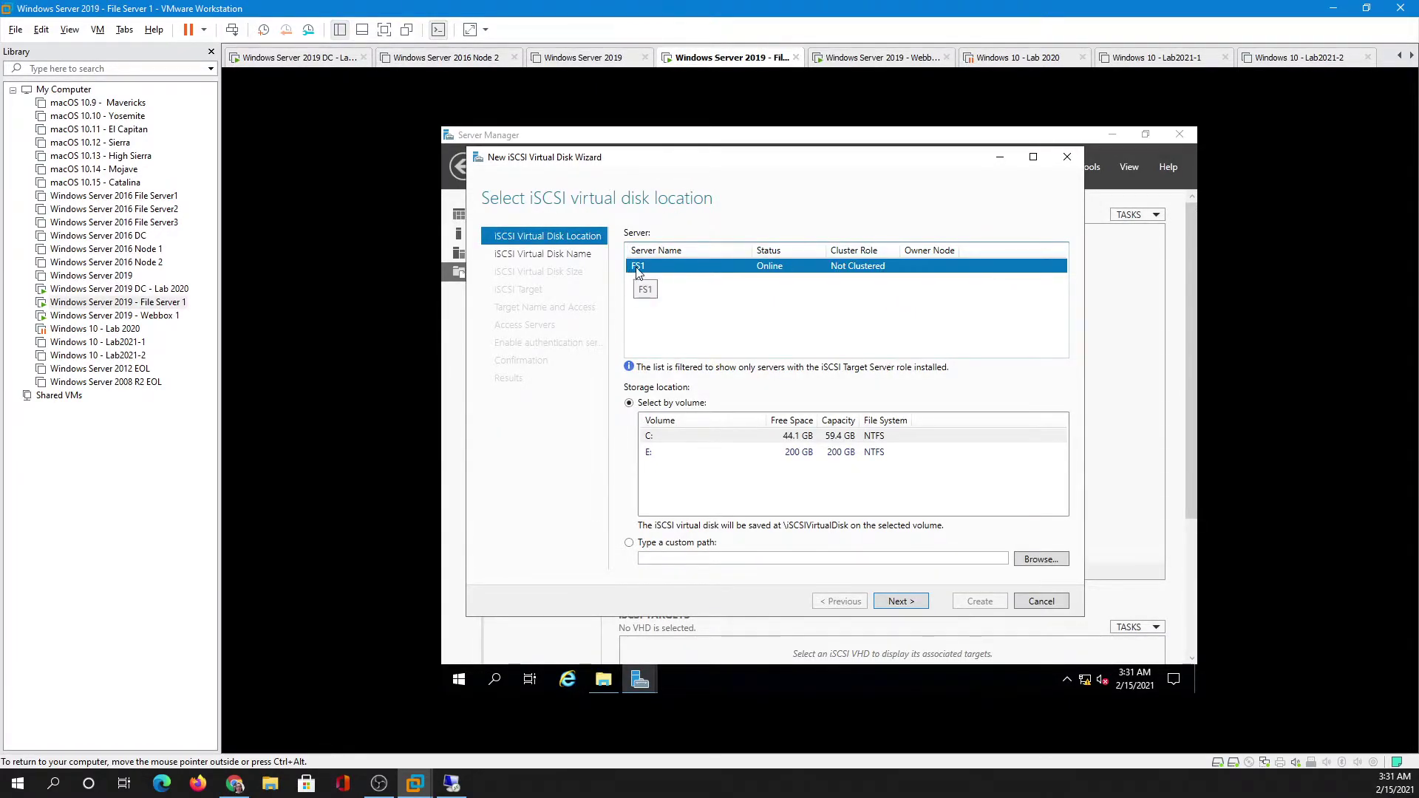
pyautogui.click(711, 454)
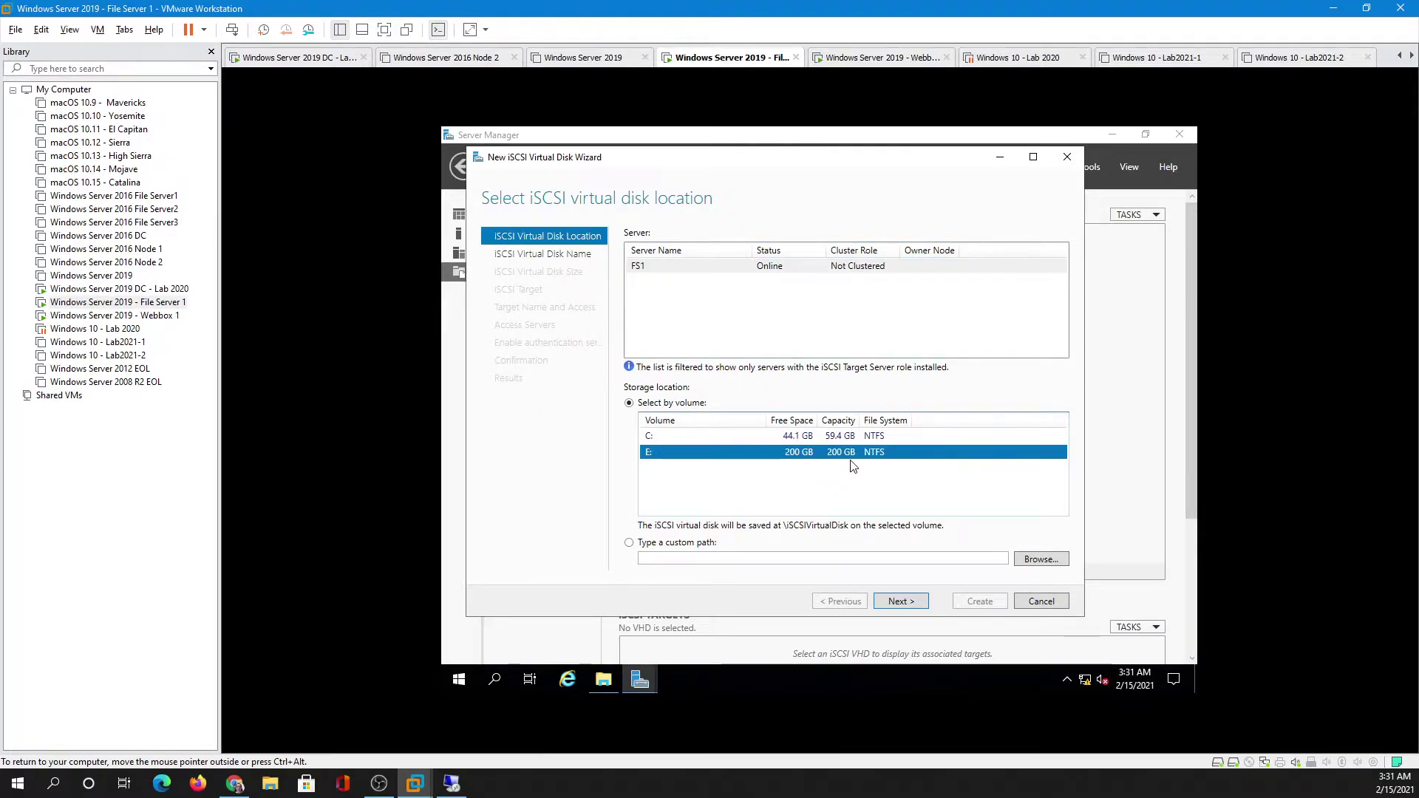
pyautogui.click(892, 602)
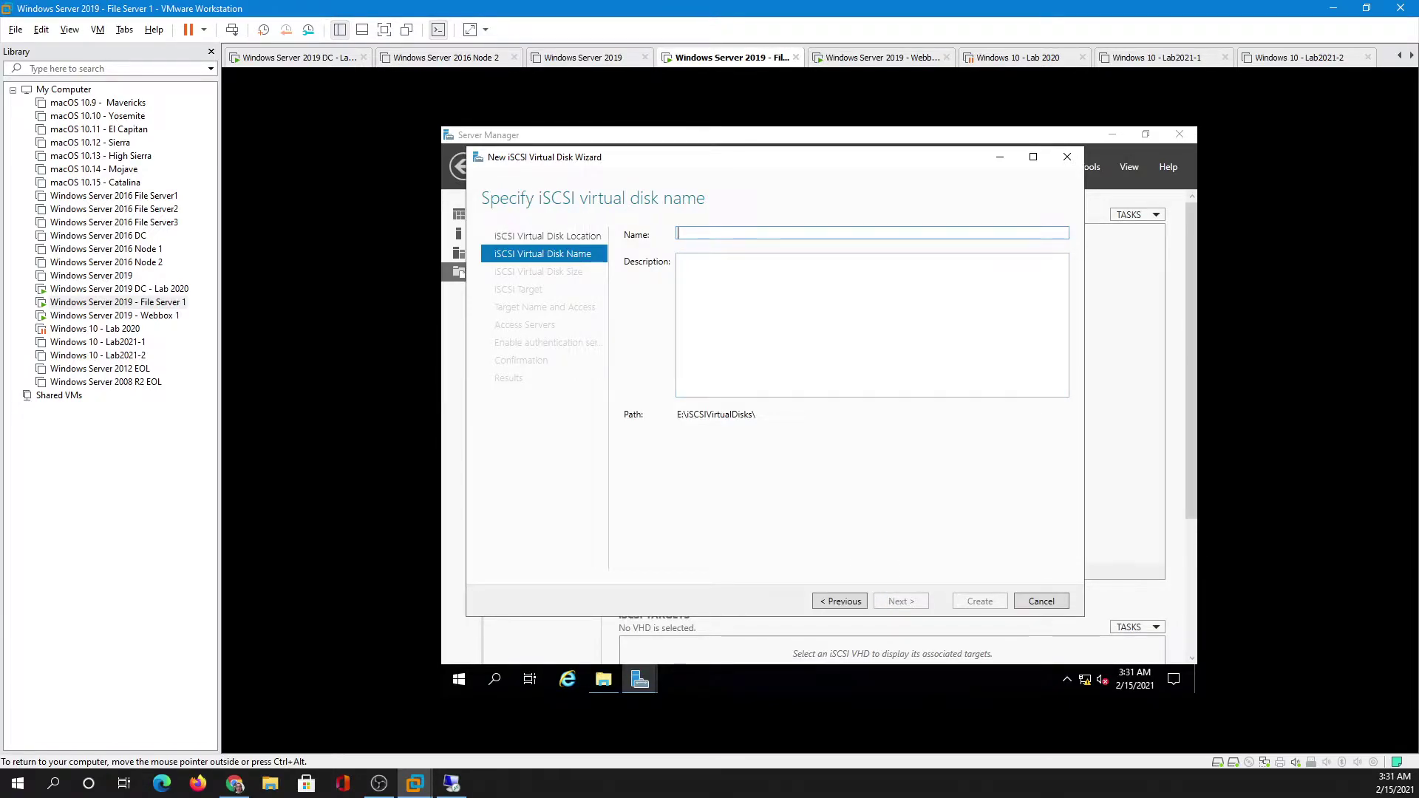
pyautogui.write('App1')
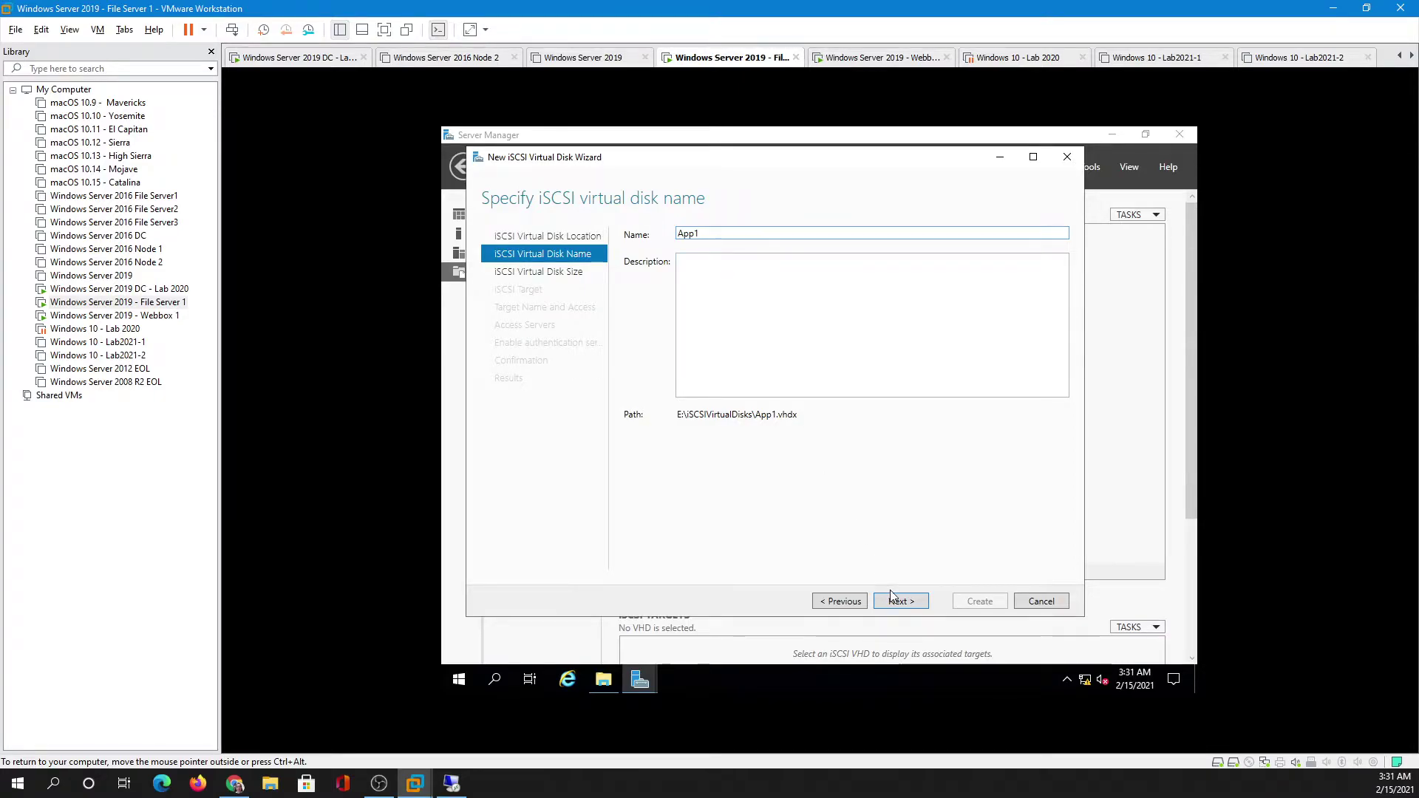
pyautogui.moveTo(798, 417); pyautogui.dragTo(676, 416)
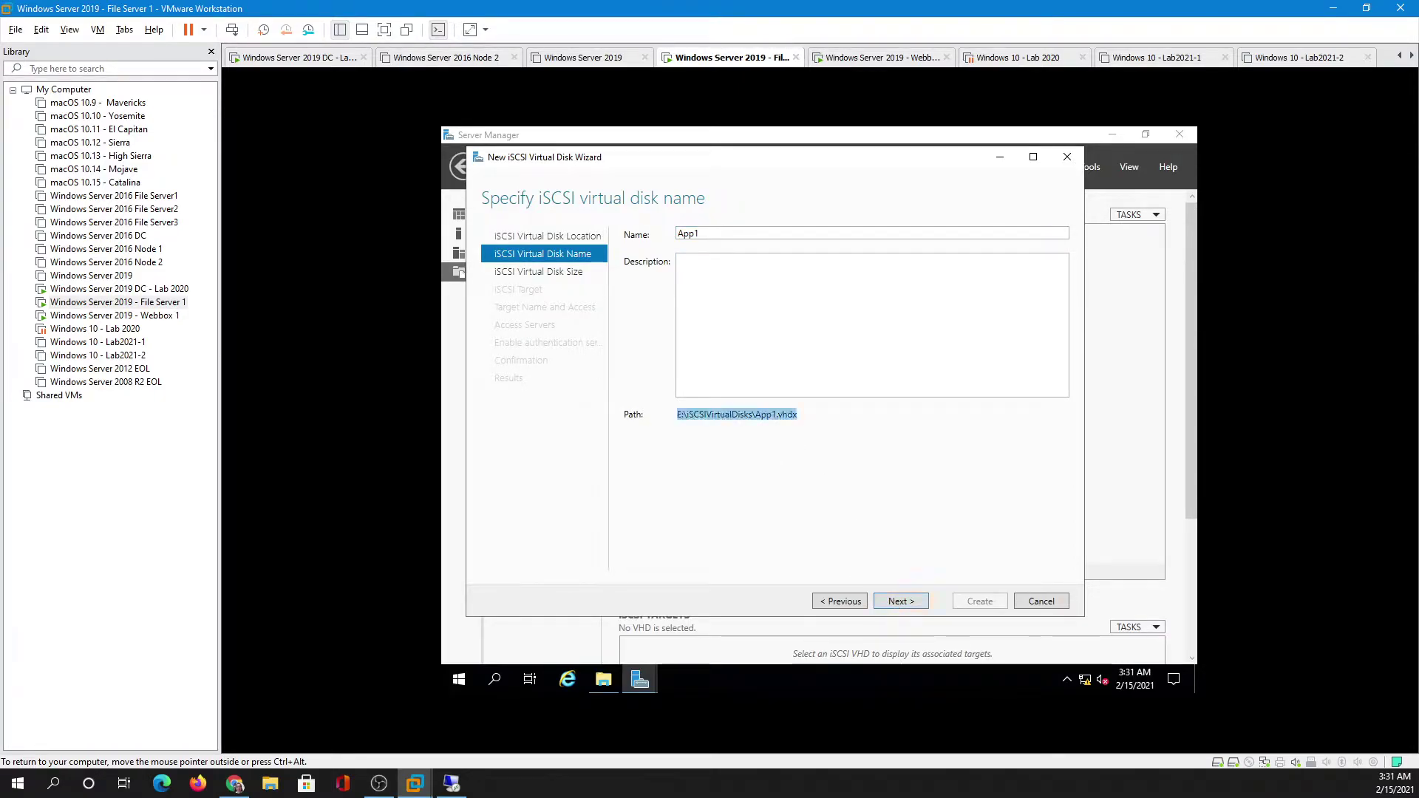
pyautogui.click(888, 608)
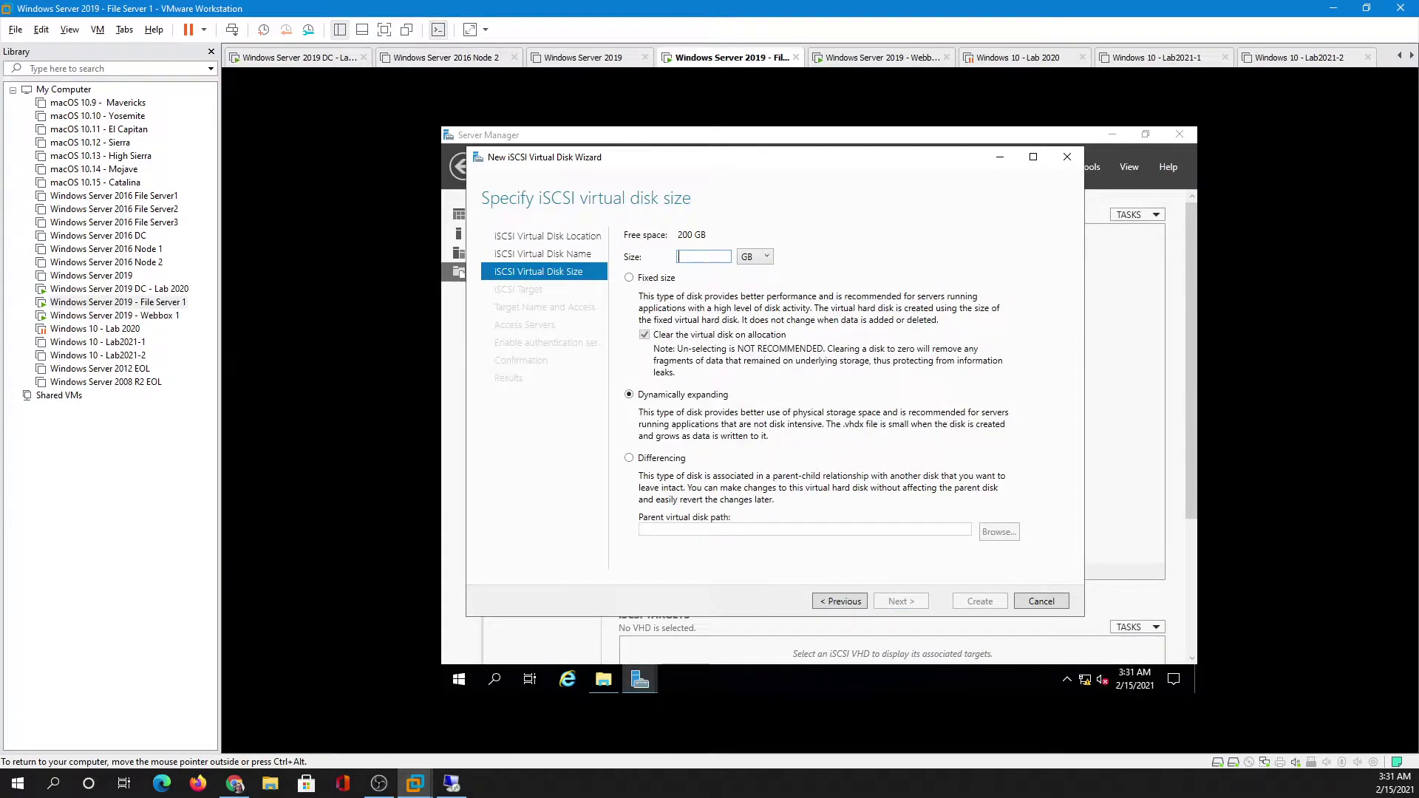
pyautogui.write('5')
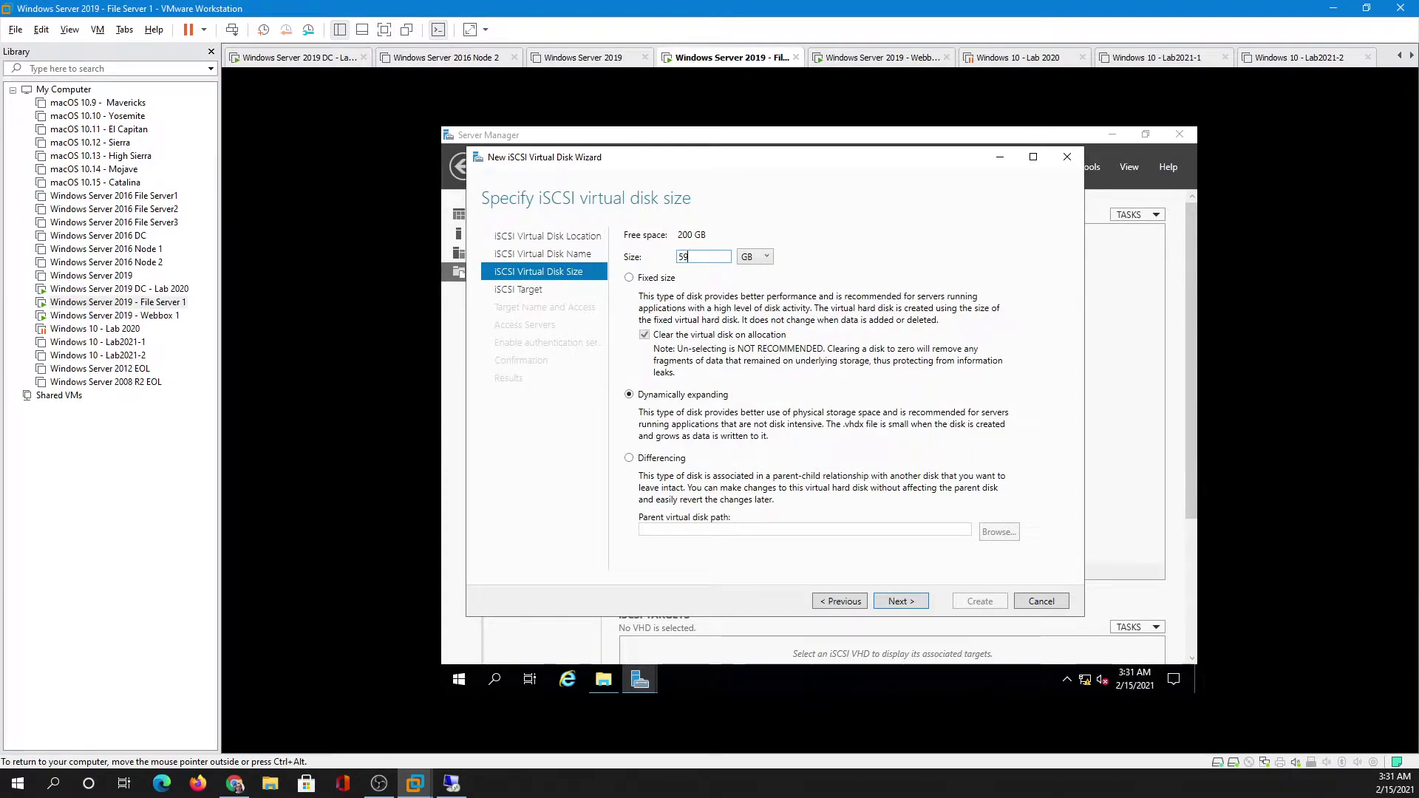
pyautogui.write('0')
pyautogui.click(901, 601)
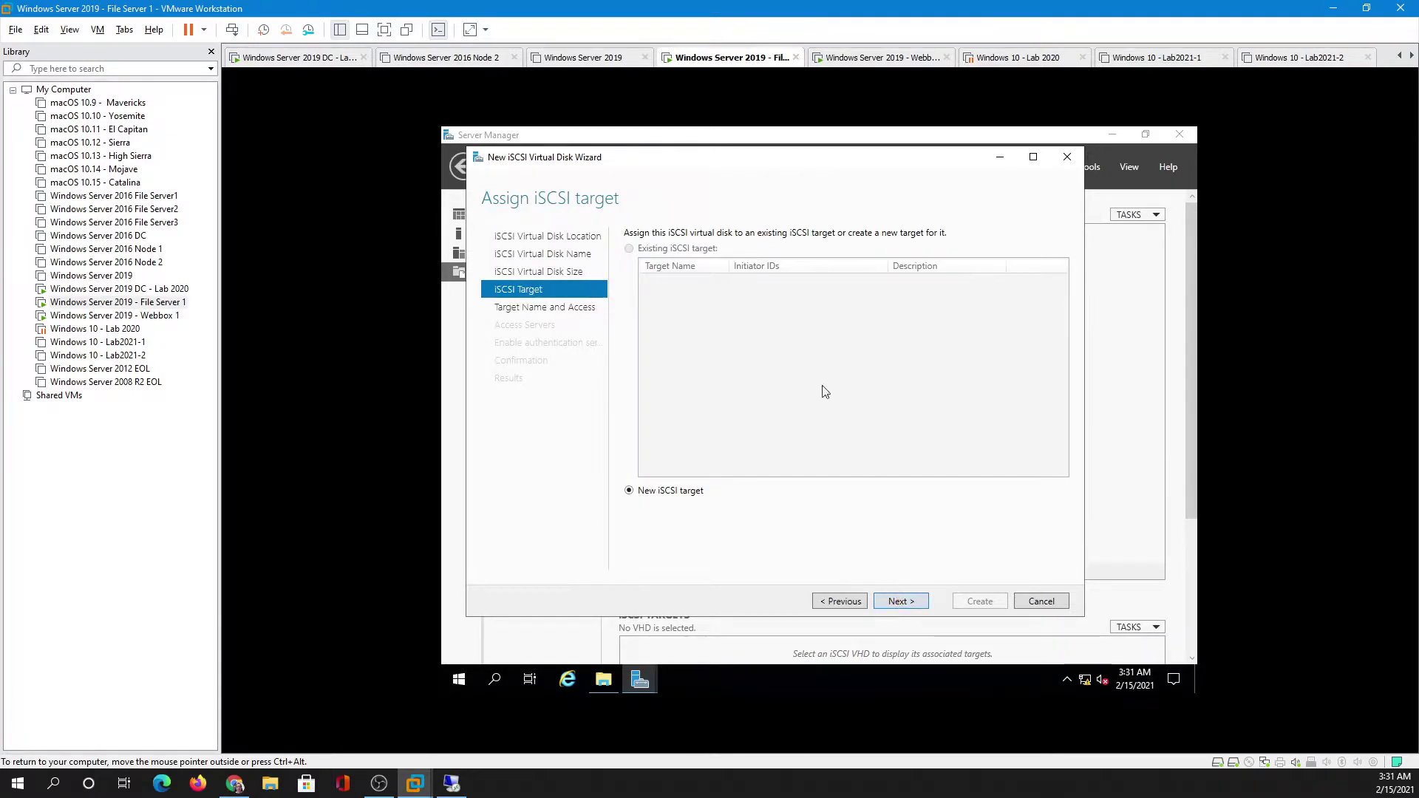
# - Create a new iSCSI target named Application
pyautogui.click(901, 601)
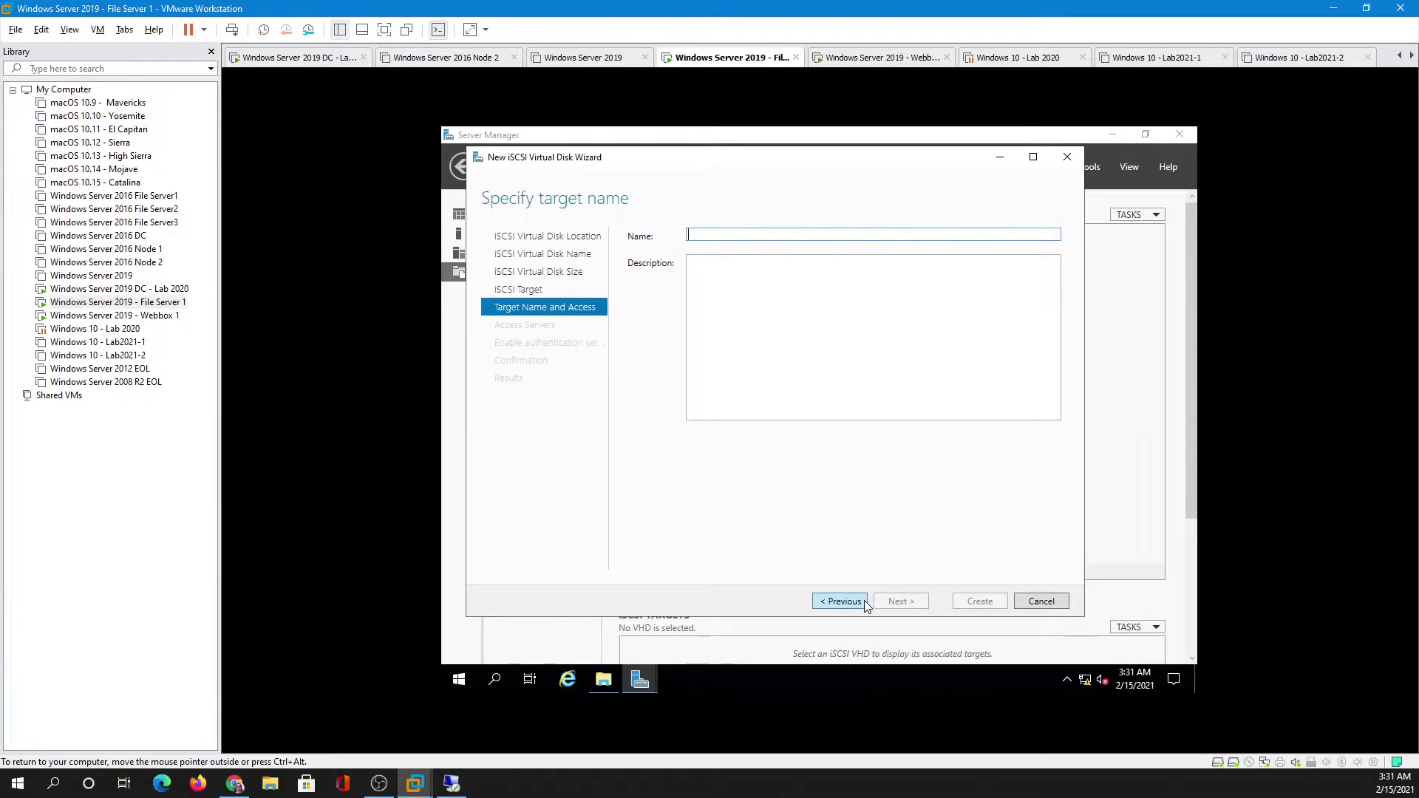
pyautogui.write('Application')
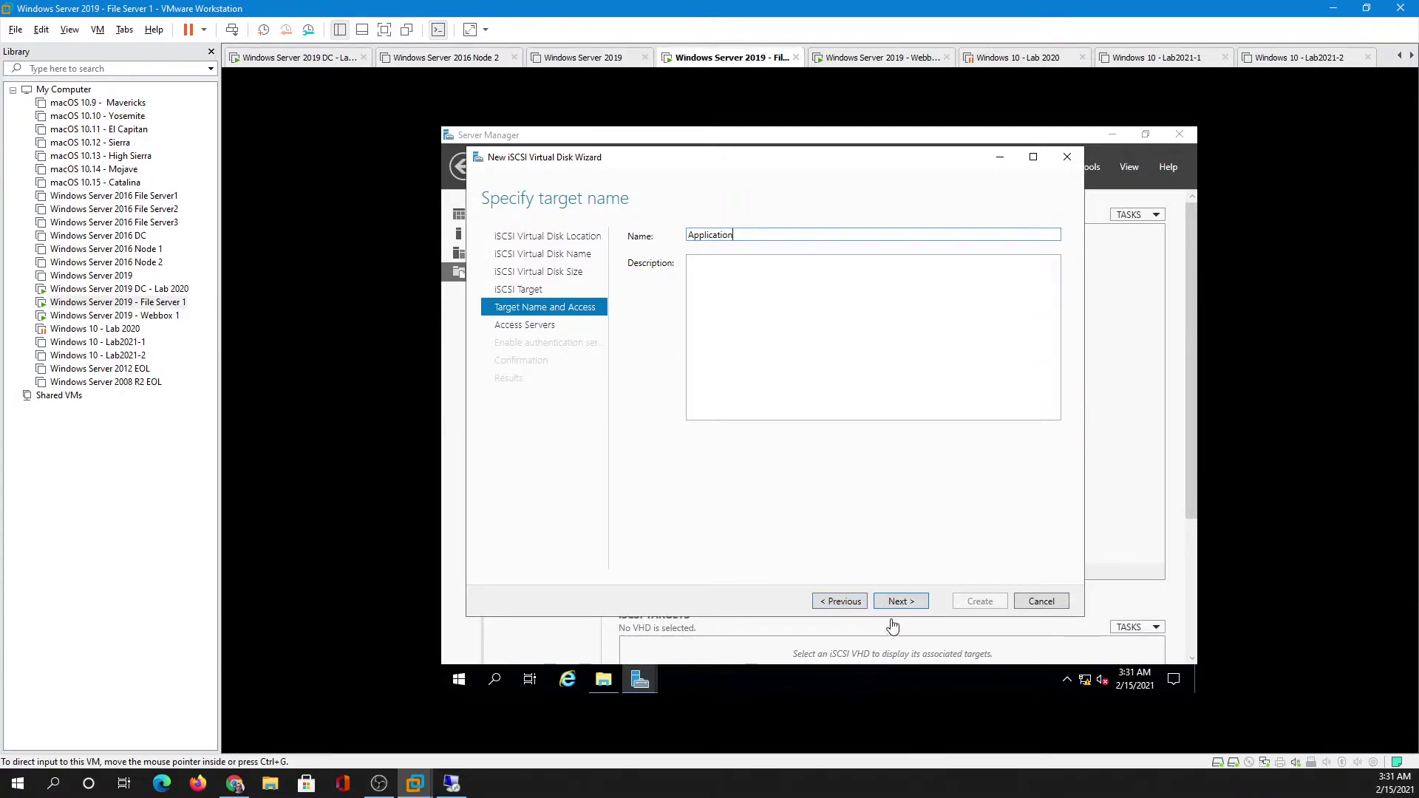
pyautogui.click(899, 602)
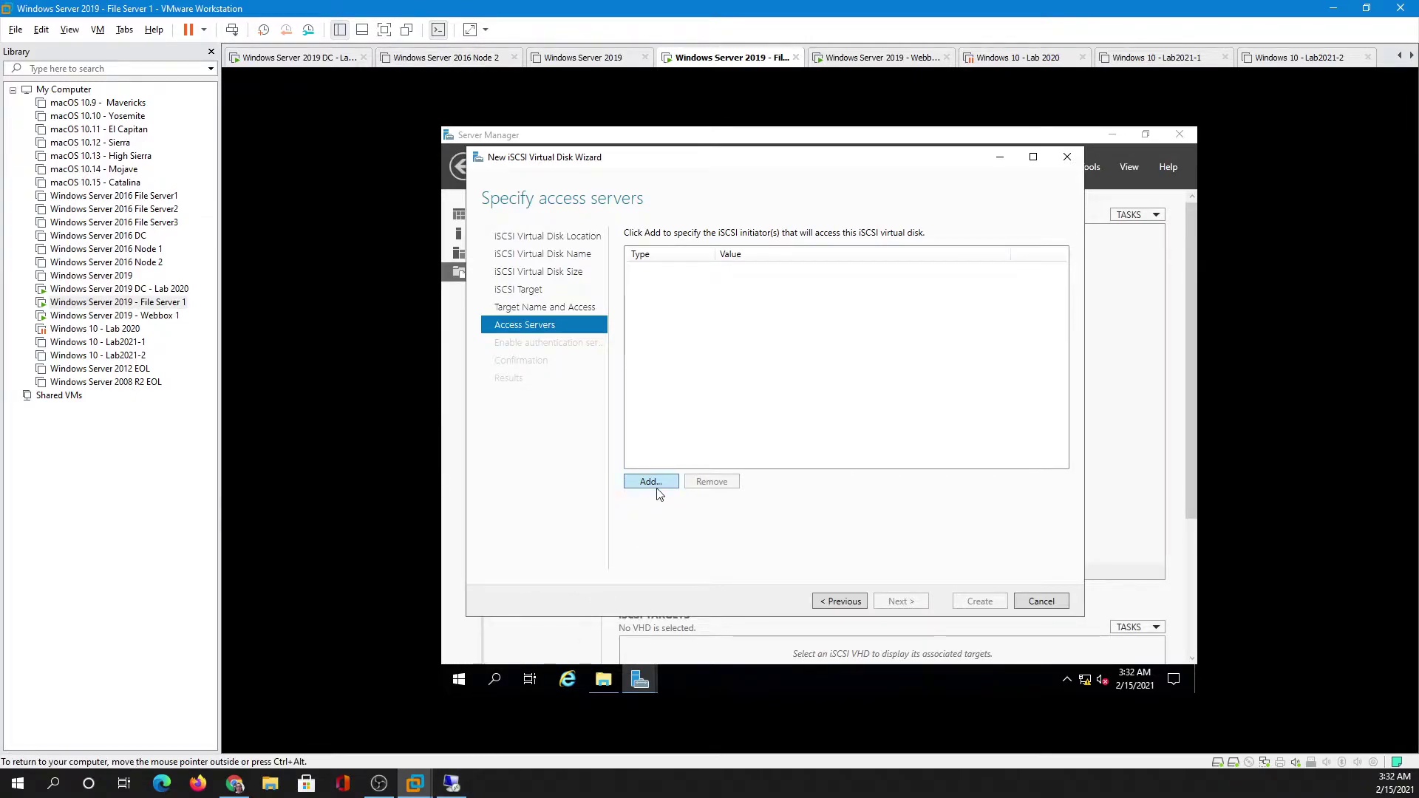
# - Add FS2's initiator IQN as the access server for the target
pyautogui.click(658, 490)
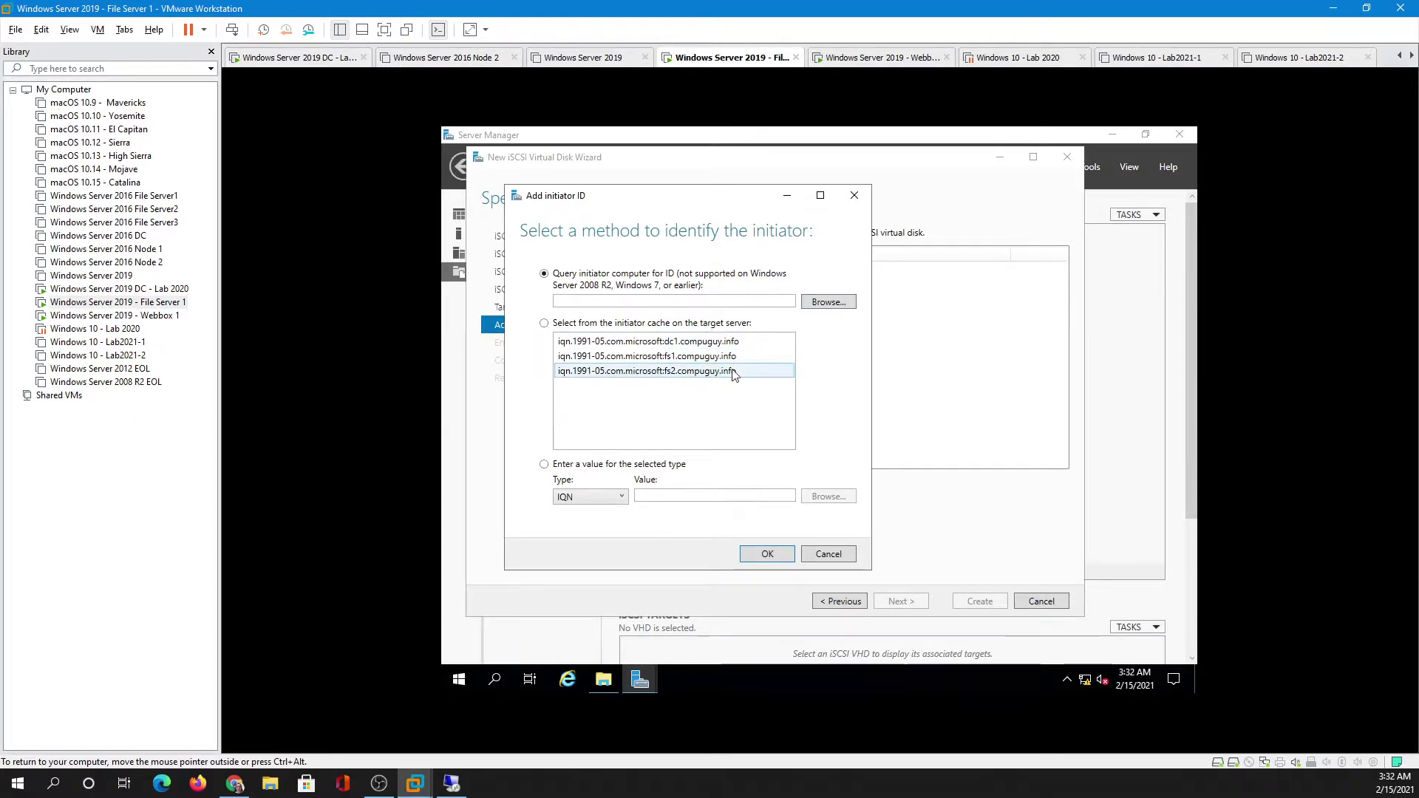
pyautogui.click(829, 302)
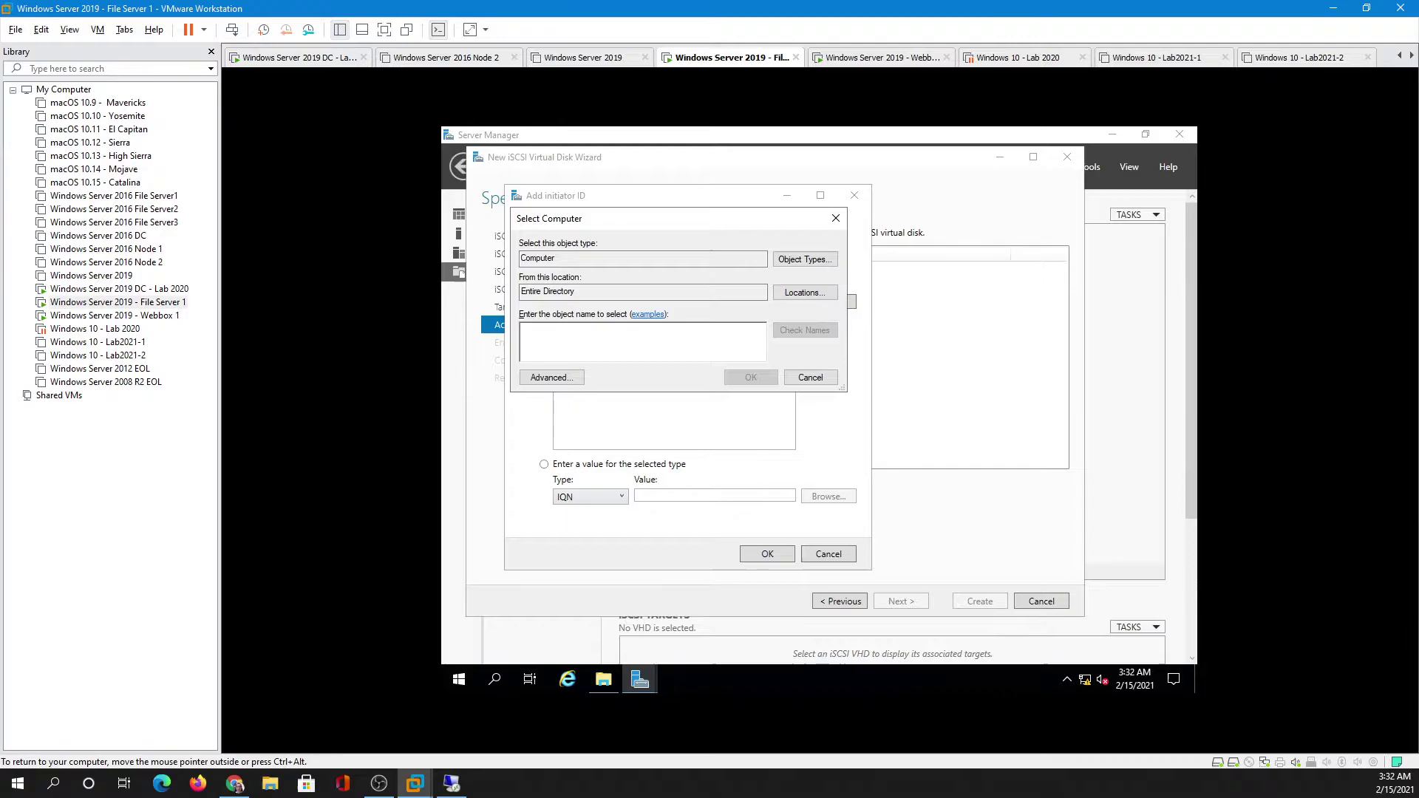
pyautogui.write('FS2')
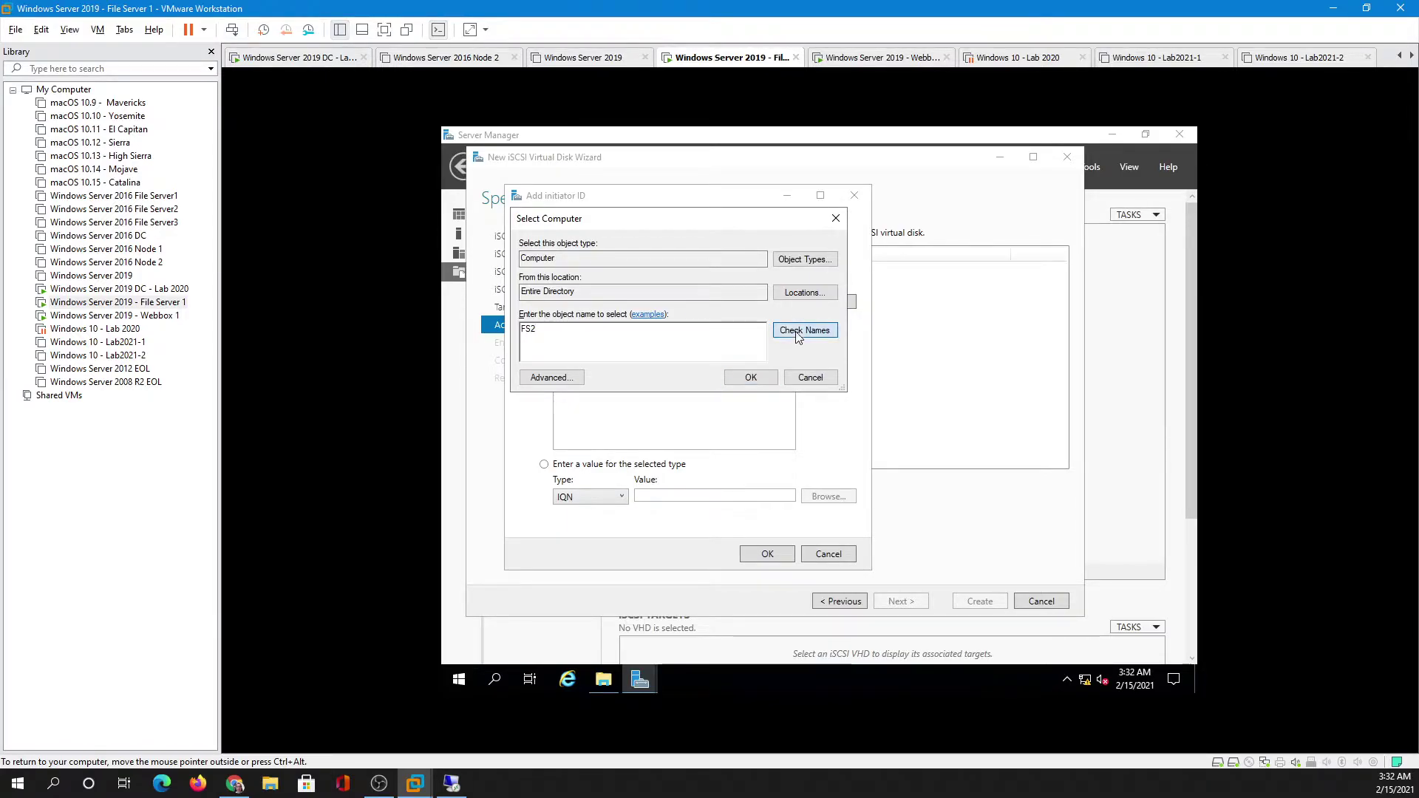
pyautogui.click(795, 331)
pyautogui.click(764, 378)
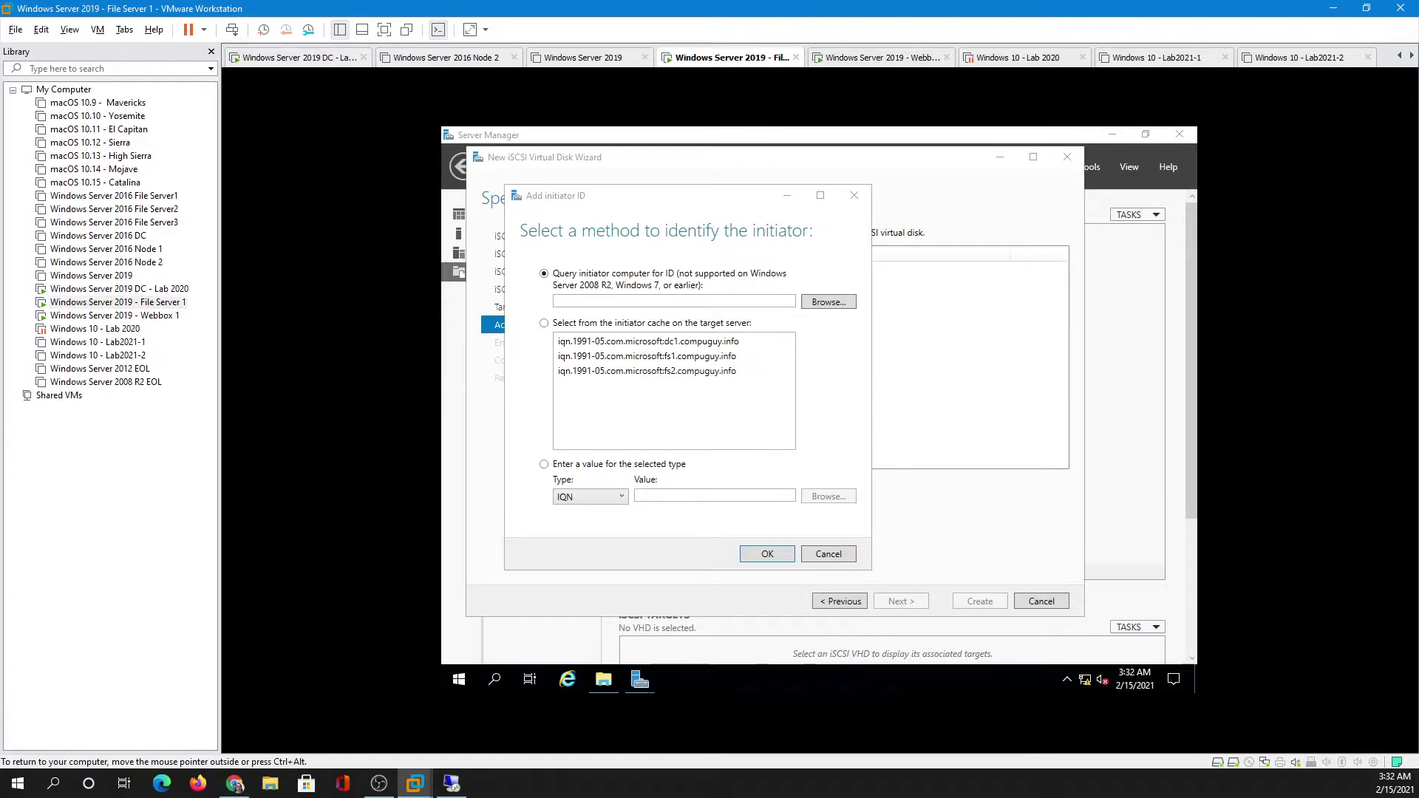
pyautogui.click(769, 553)
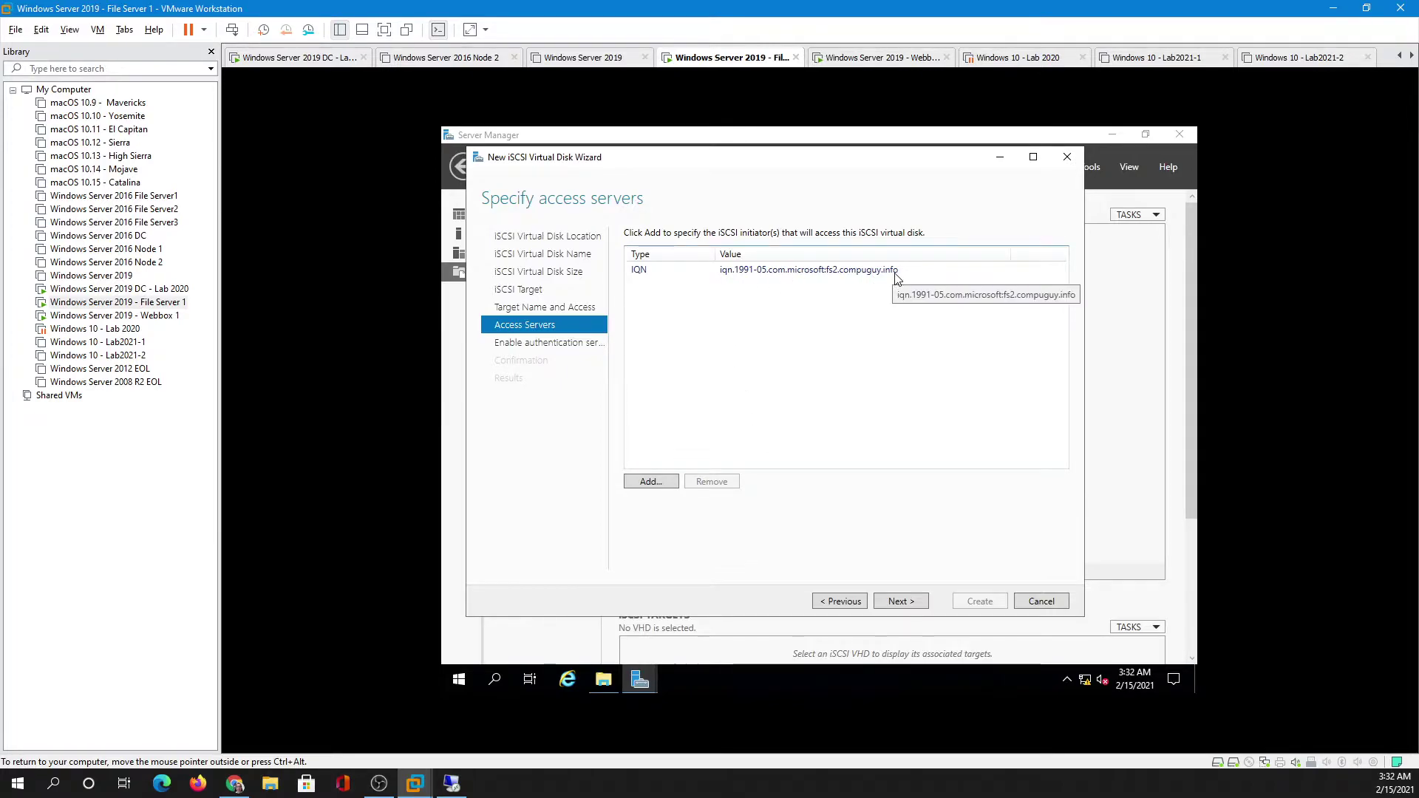
# - Move past Access Servers to the authentication page for the App1 disk
pyautogui.click(905, 602)
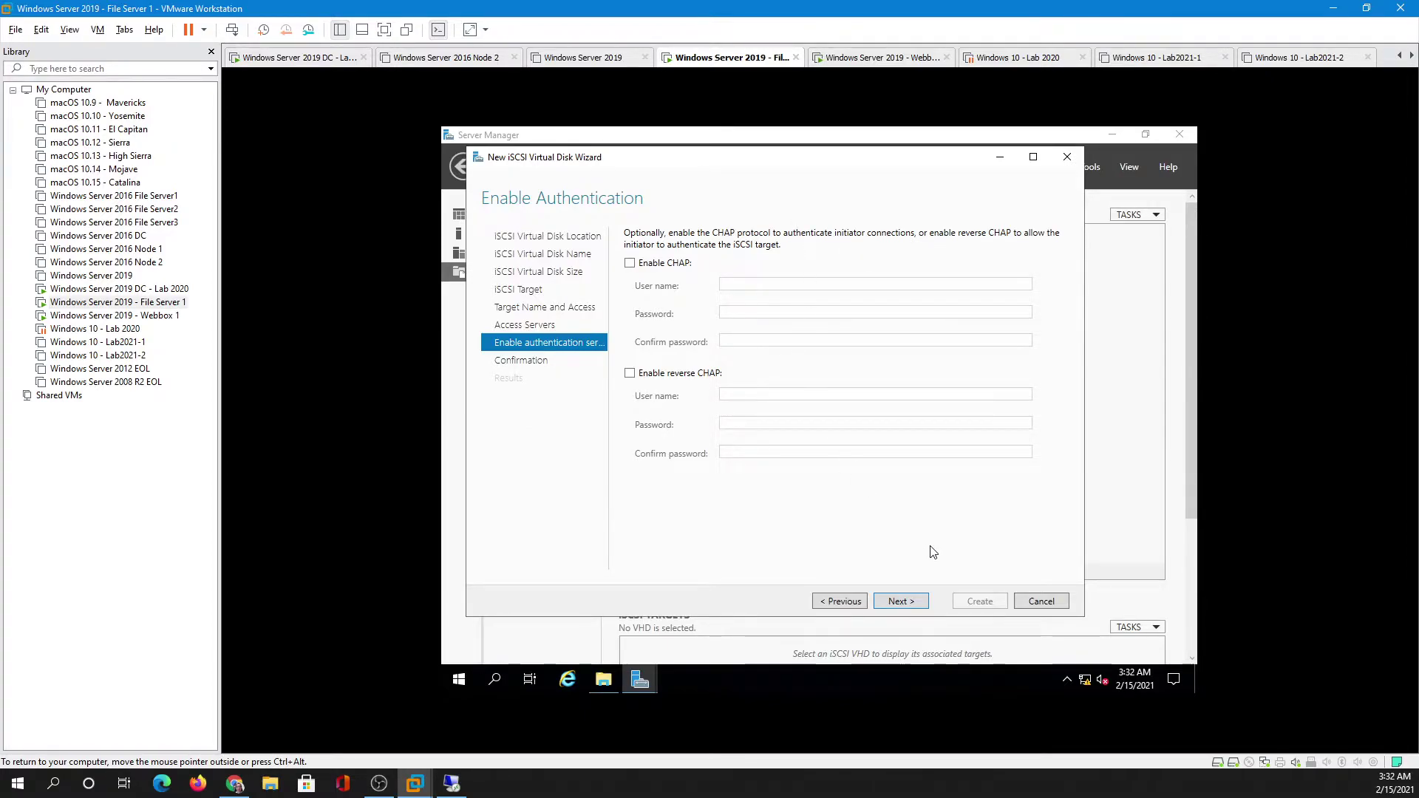
# - Create the App1 disk without CHAP and confirm App1.vhdx is in E:\iSCSIVirtualDisks
pyautogui.click(903, 600)
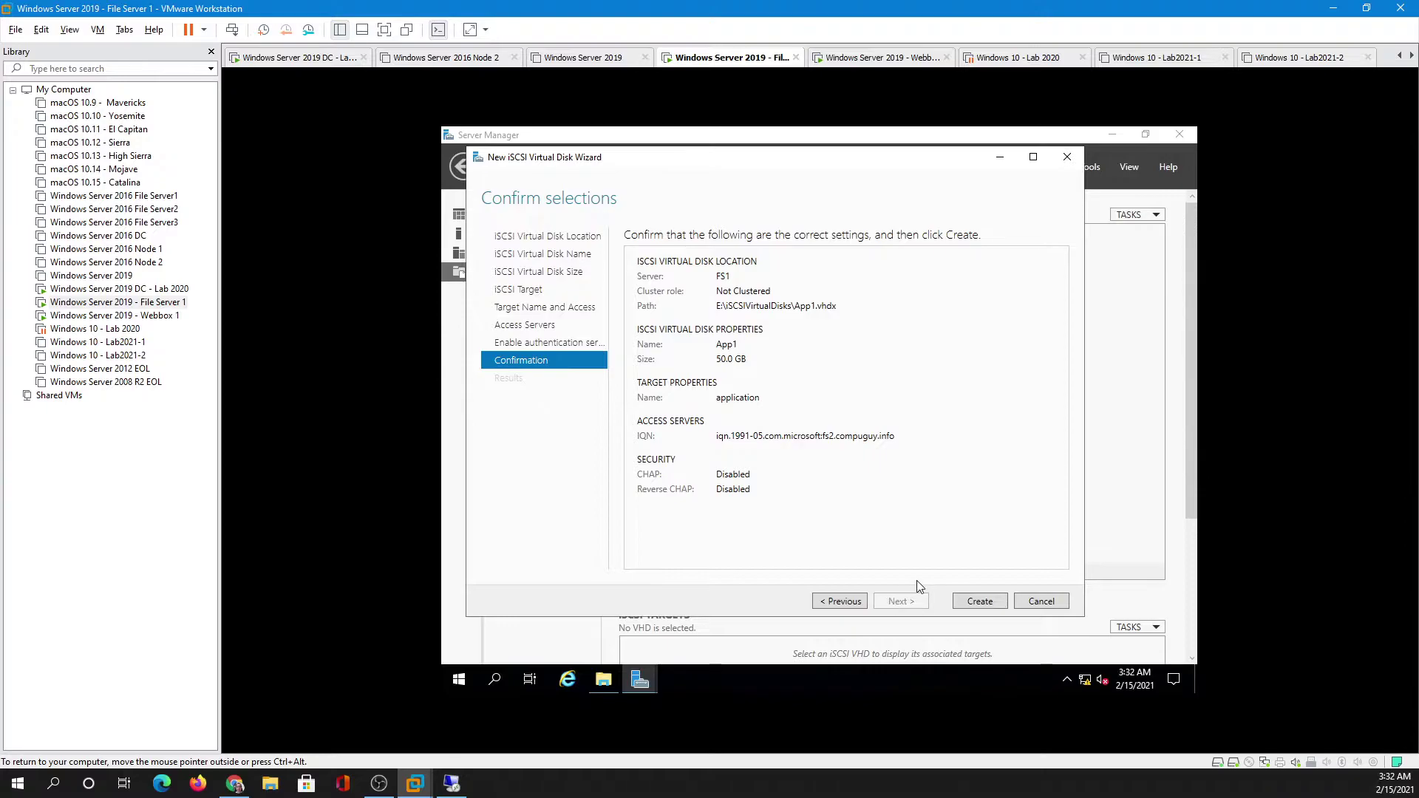
pyautogui.click(978, 601)
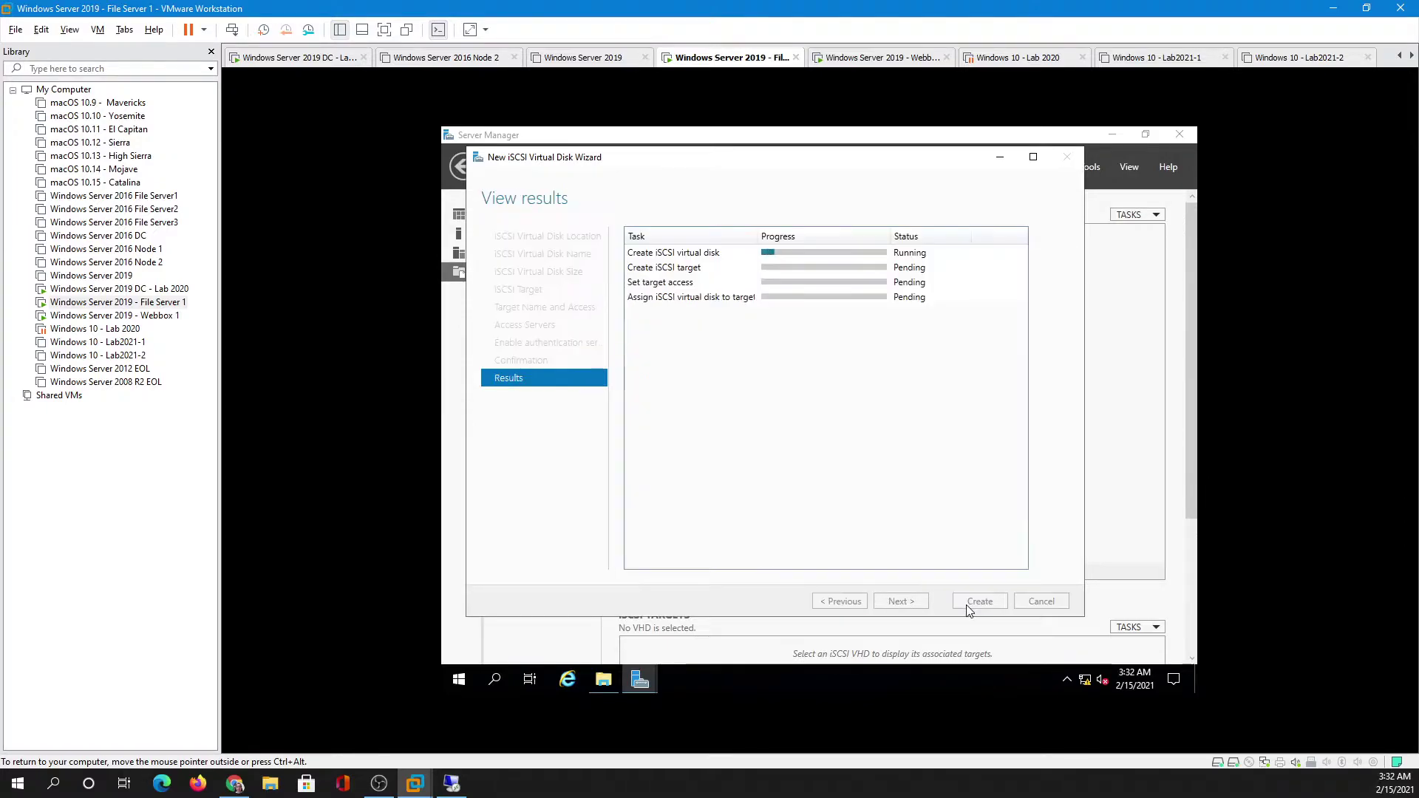
pyautogui.click(603, 682)
pyautogui.doubleClick(720, 517)
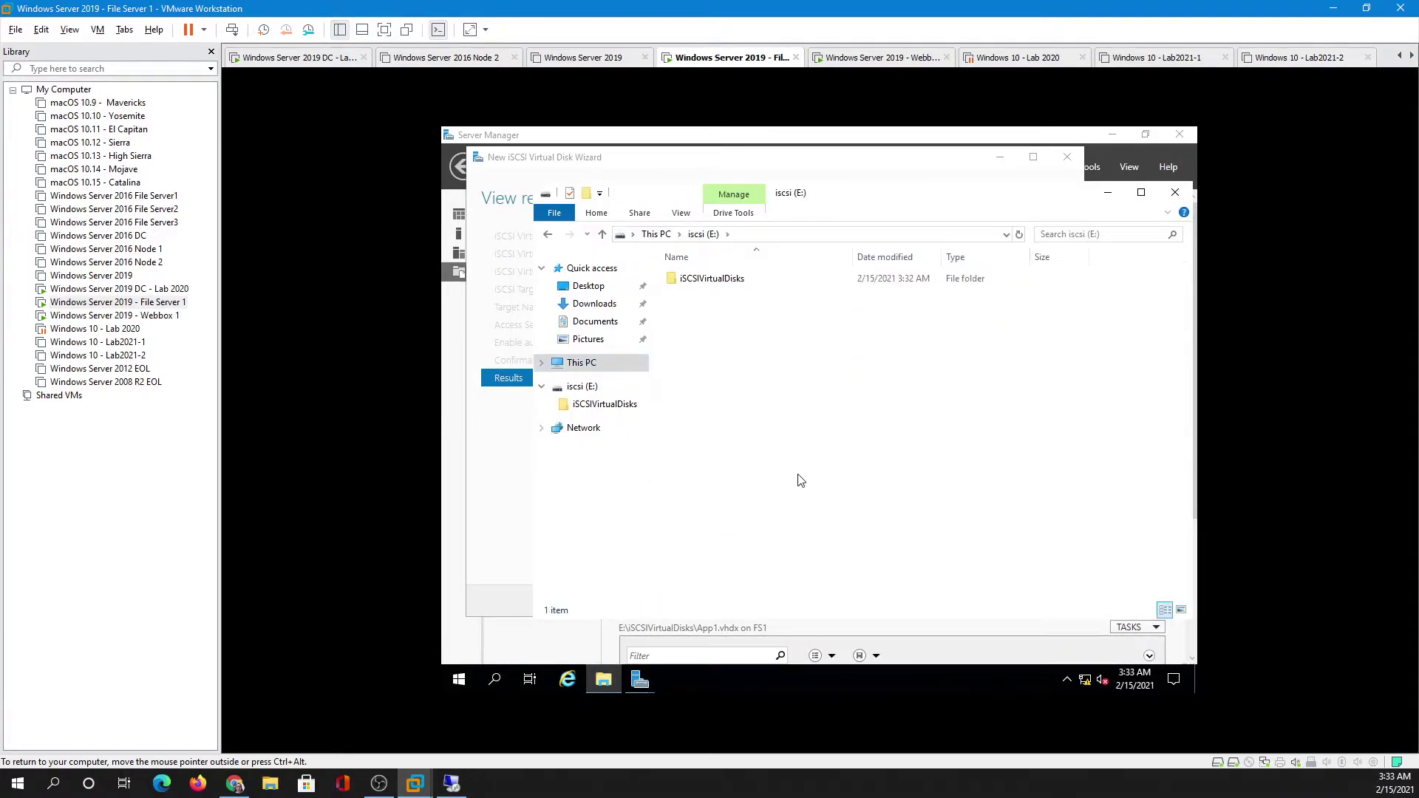
pyautogui.doubleClick(709, 280)
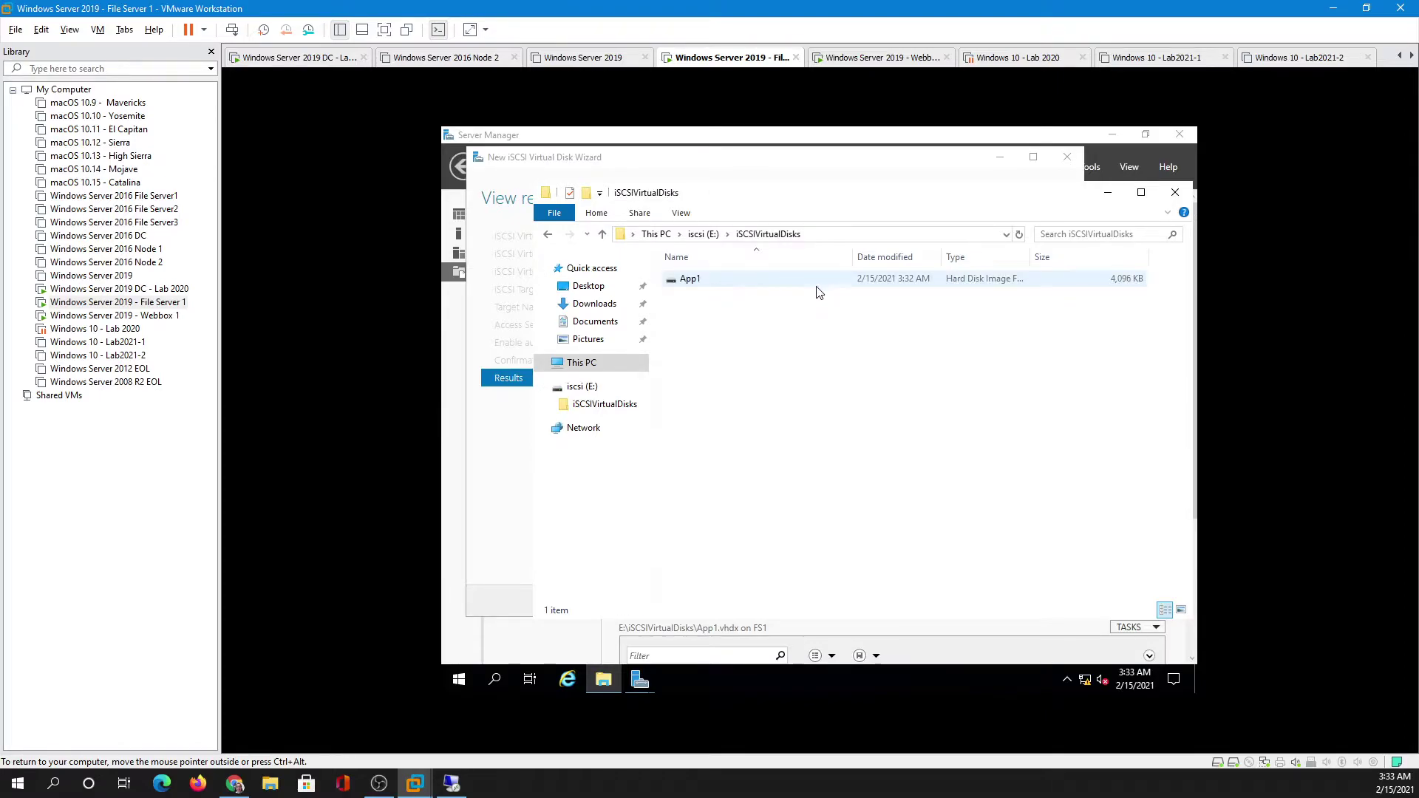
pyautogui.click(684, 287)
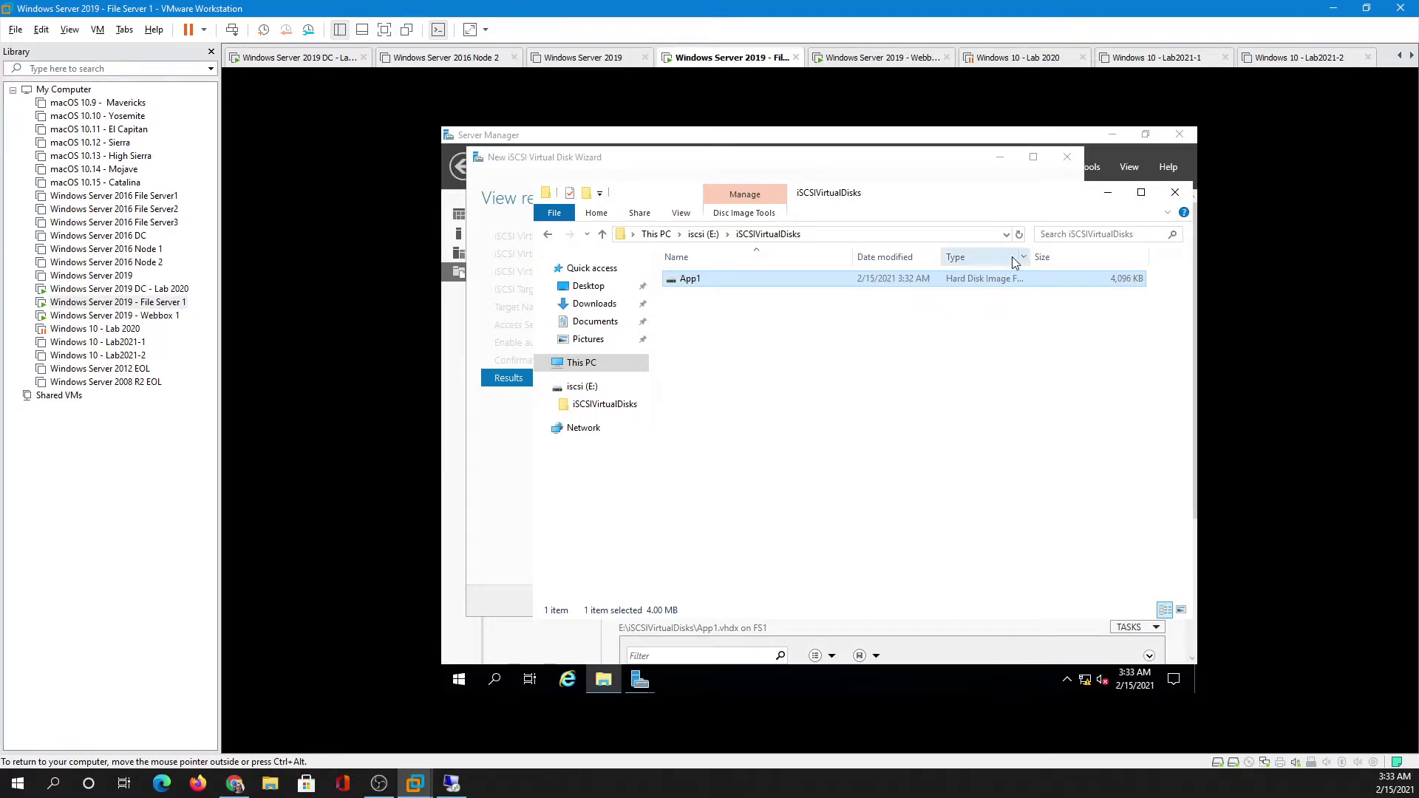
# - Close the finished wizard and scroll down to the iSCSI TARGETS list
pyautogui.click(1105, 193)
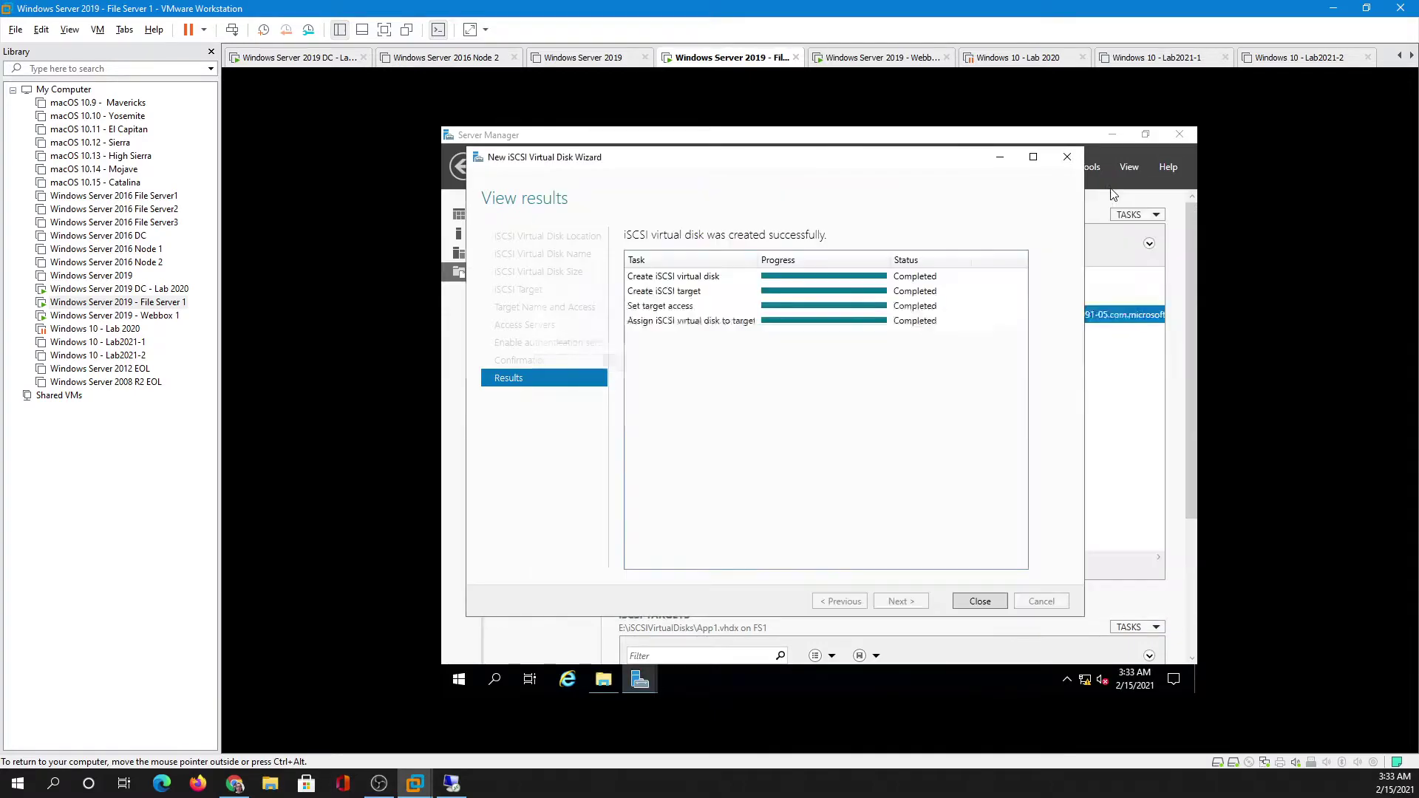
pyautogui.click(981, 601)
pyautogui.moveTo(1187, 363); pyautogui.dragTo(1191, 542)
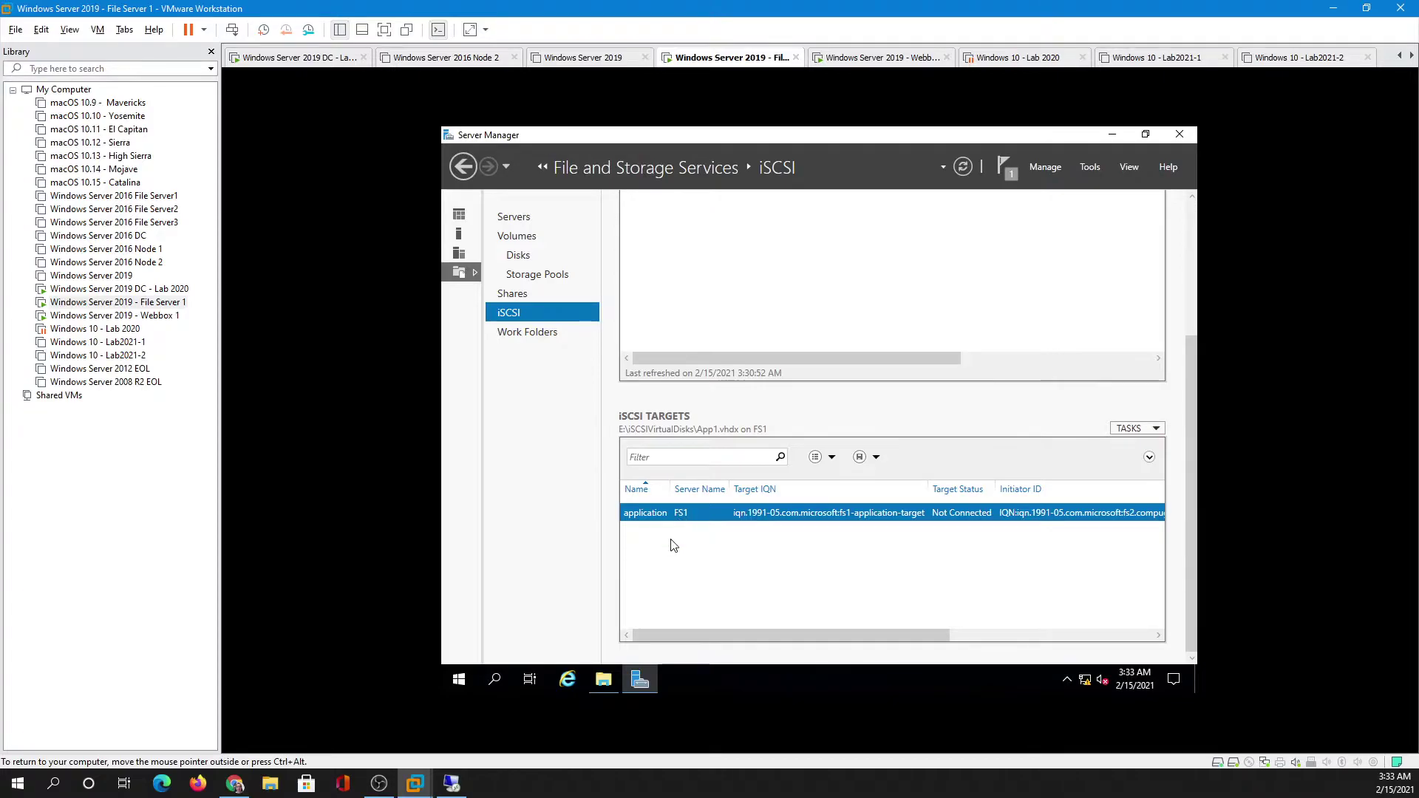
# - Run iSCSI Initiator as administrator from Windows Administrative Tools on FS2, full screen
pyautogui.click(457, 787)
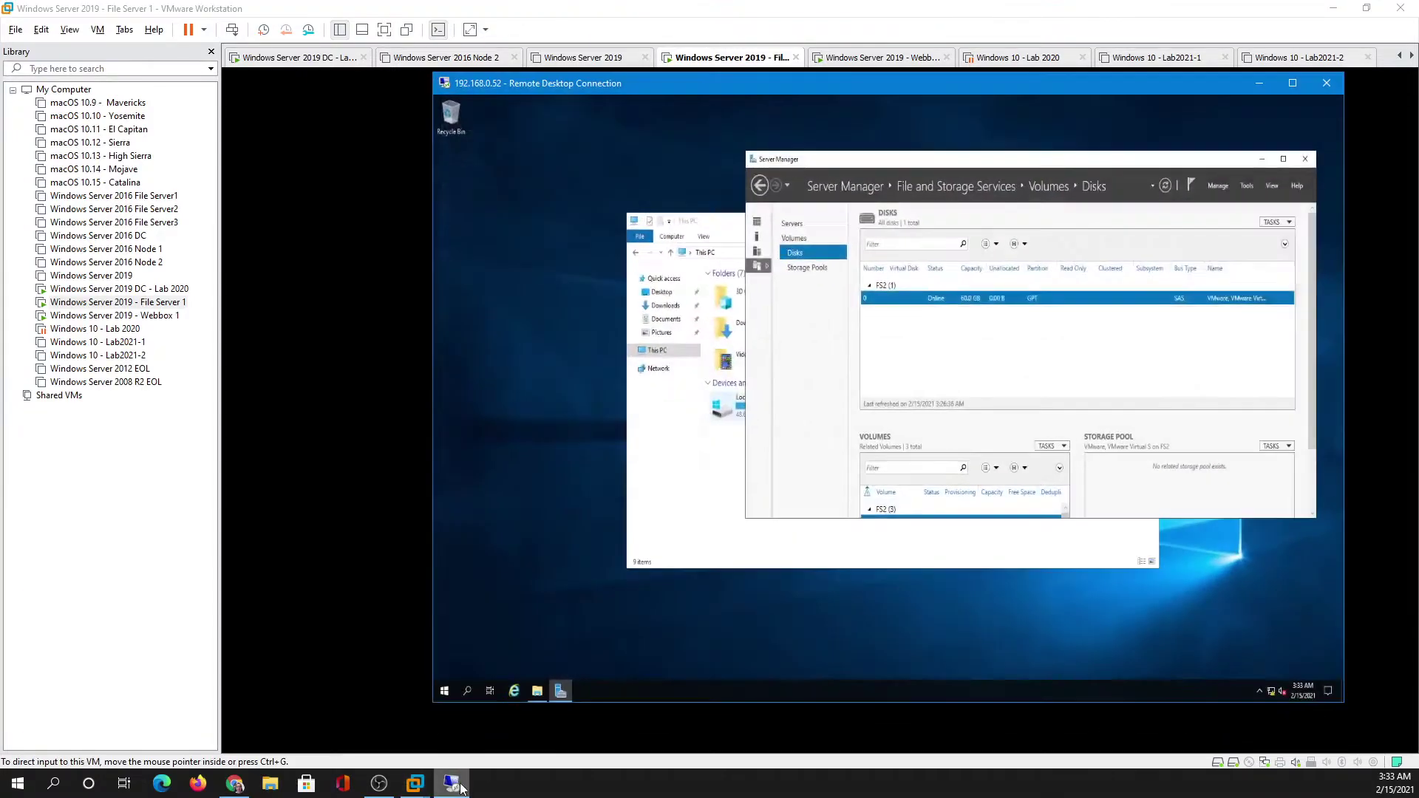
pyautogui.doubleClick(842, 89)
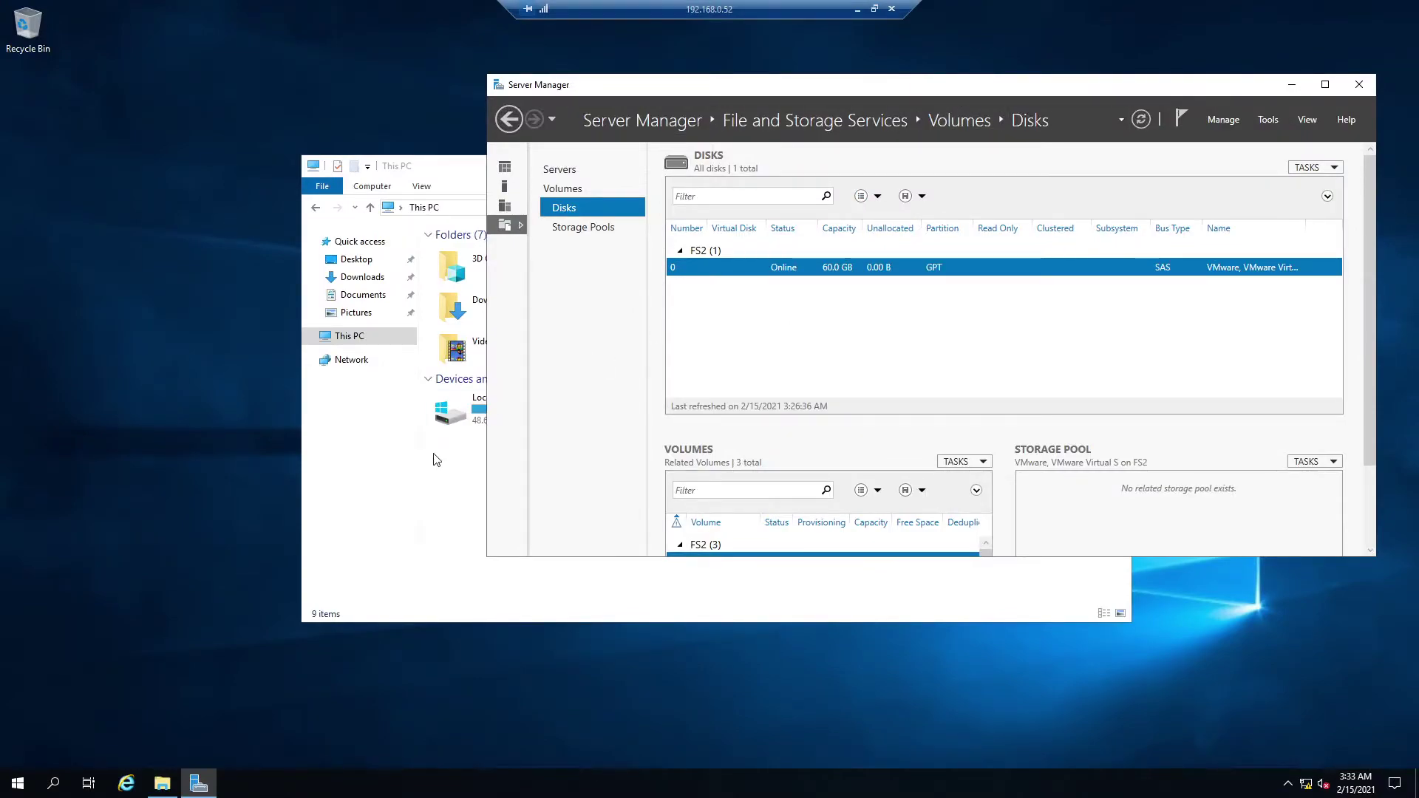
pyautogui.click(22, 784)
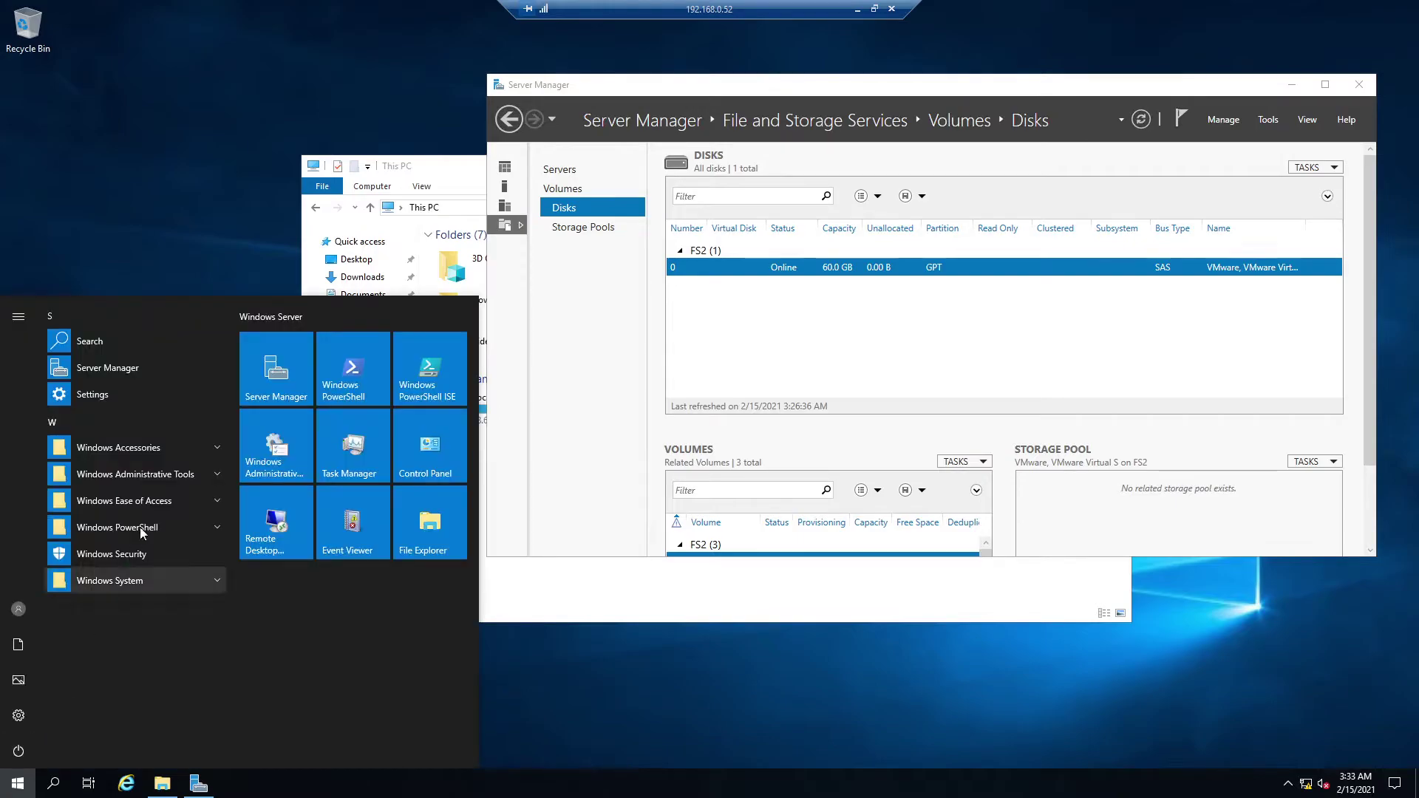
pyautogui.click(189, 478)
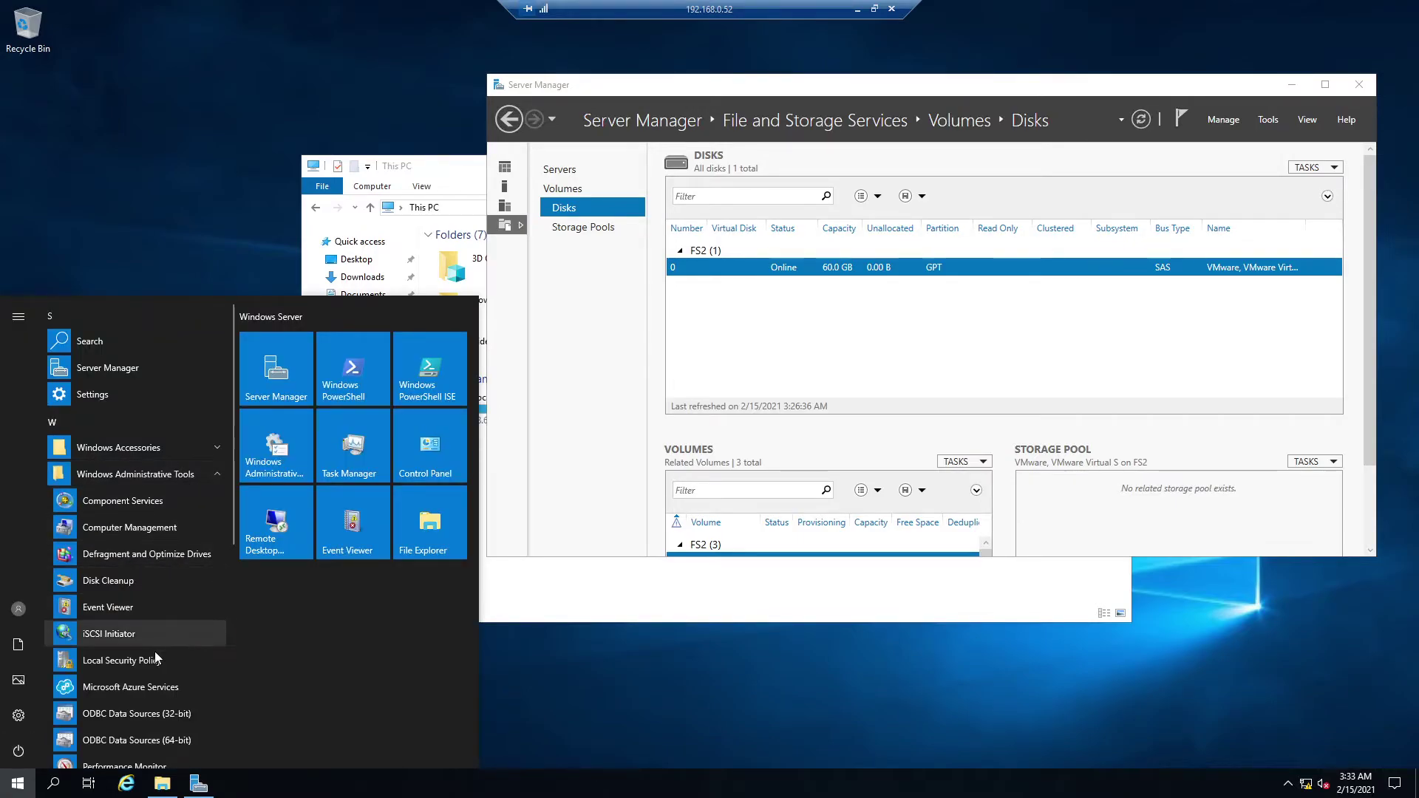
pyautogui.rightClick(108, 635)
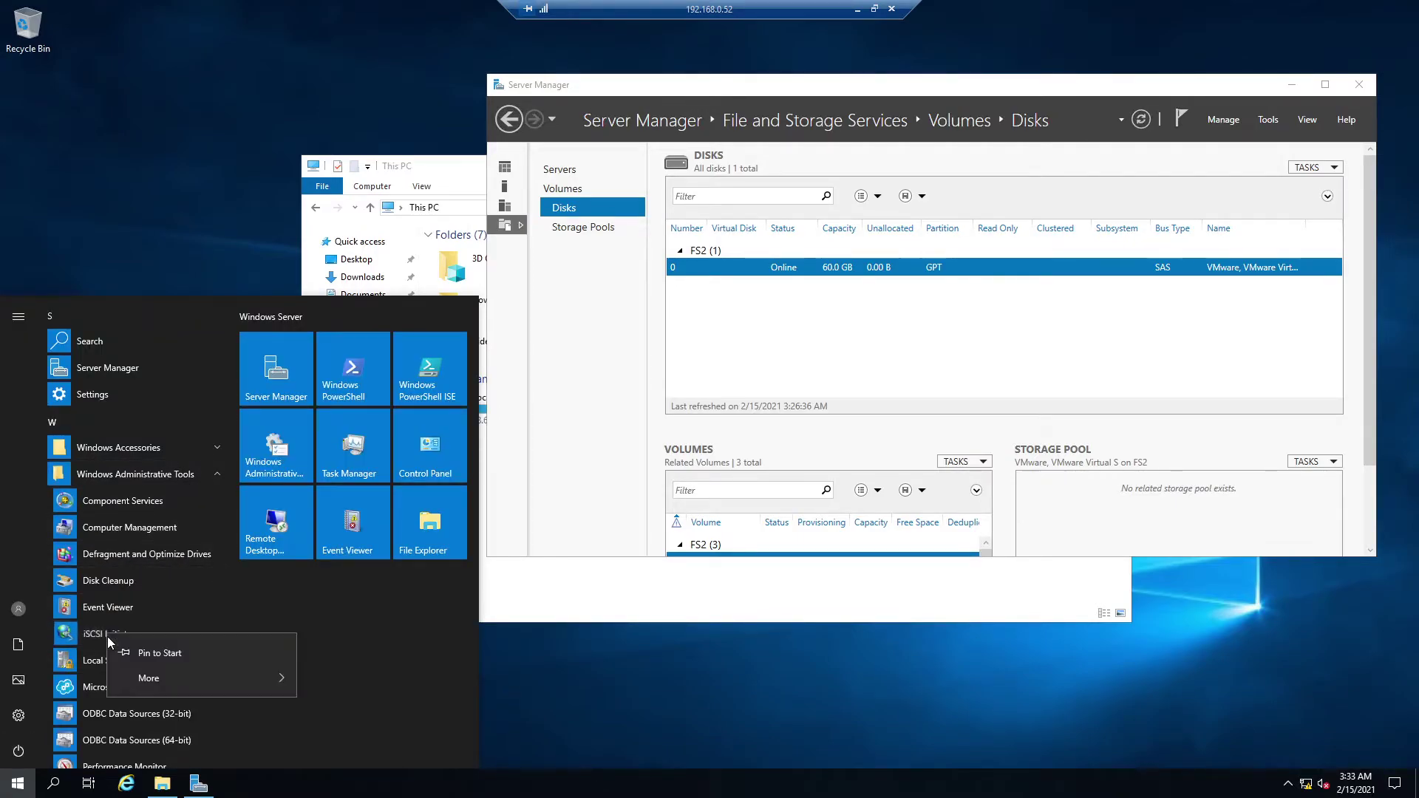
pyautogui.moveTo(174, 686)
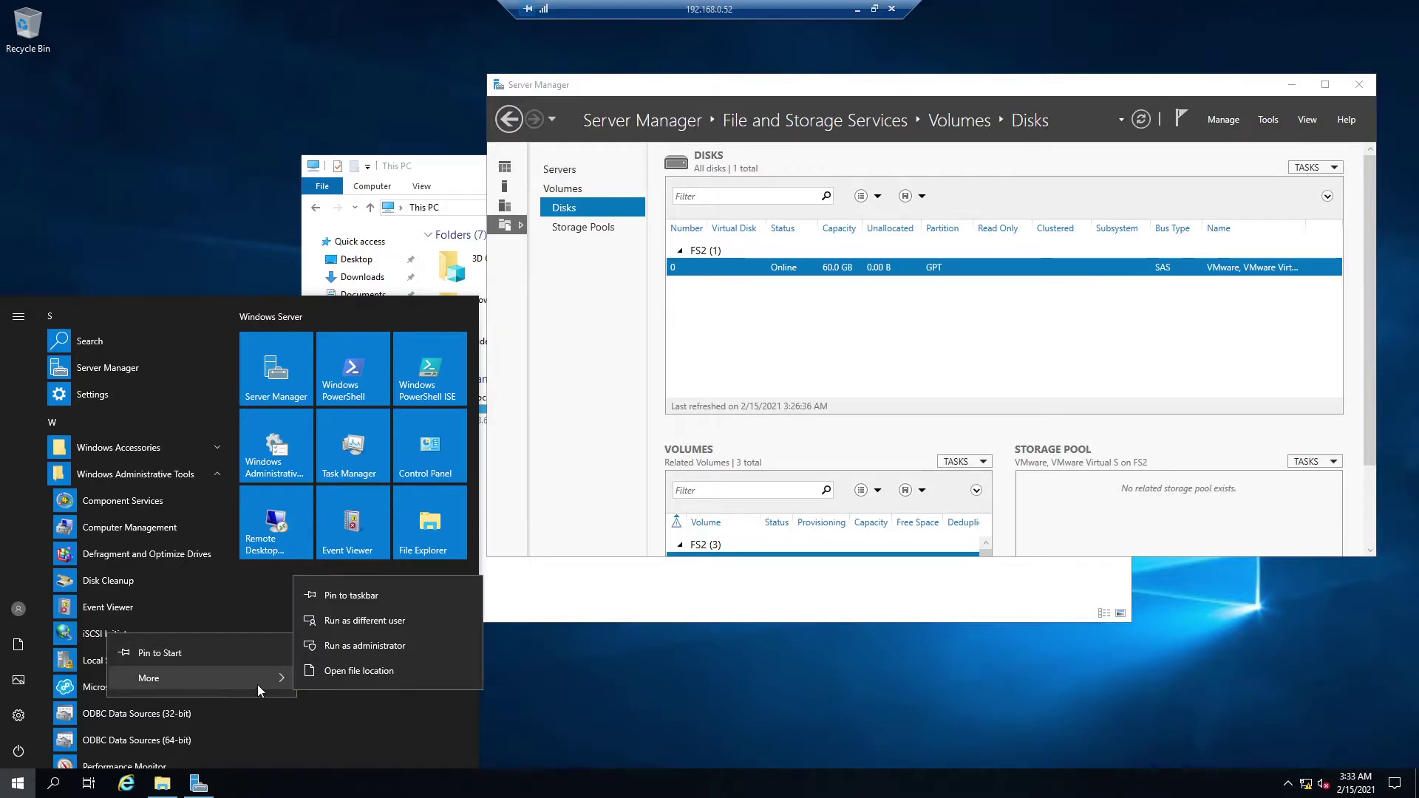
pyautogui.click(355, 600)
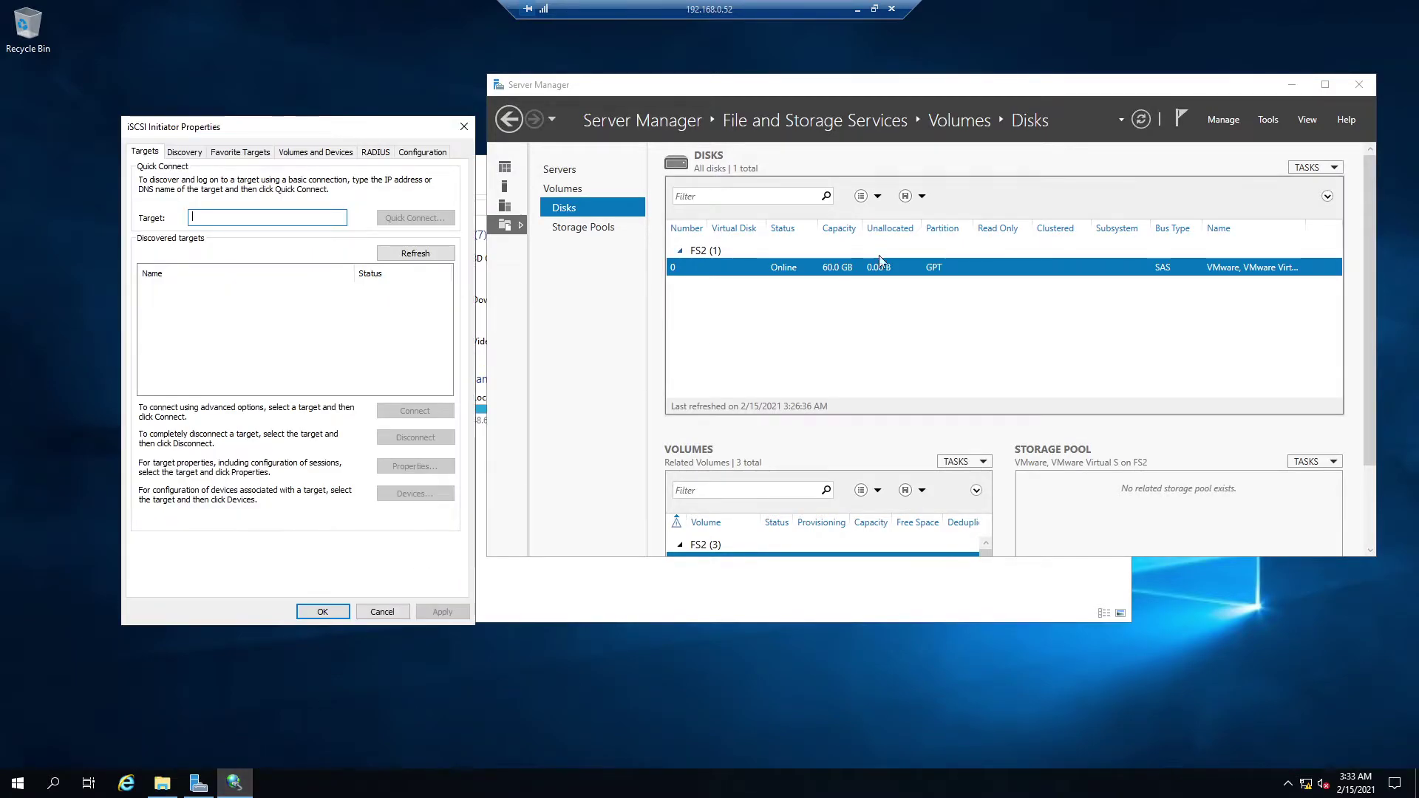
# - Refresh targets and connect FS2 to iqn.1991-05.com.microsoft:fs1-application-target, then close the properties
pyautogui.click(1269, 119)
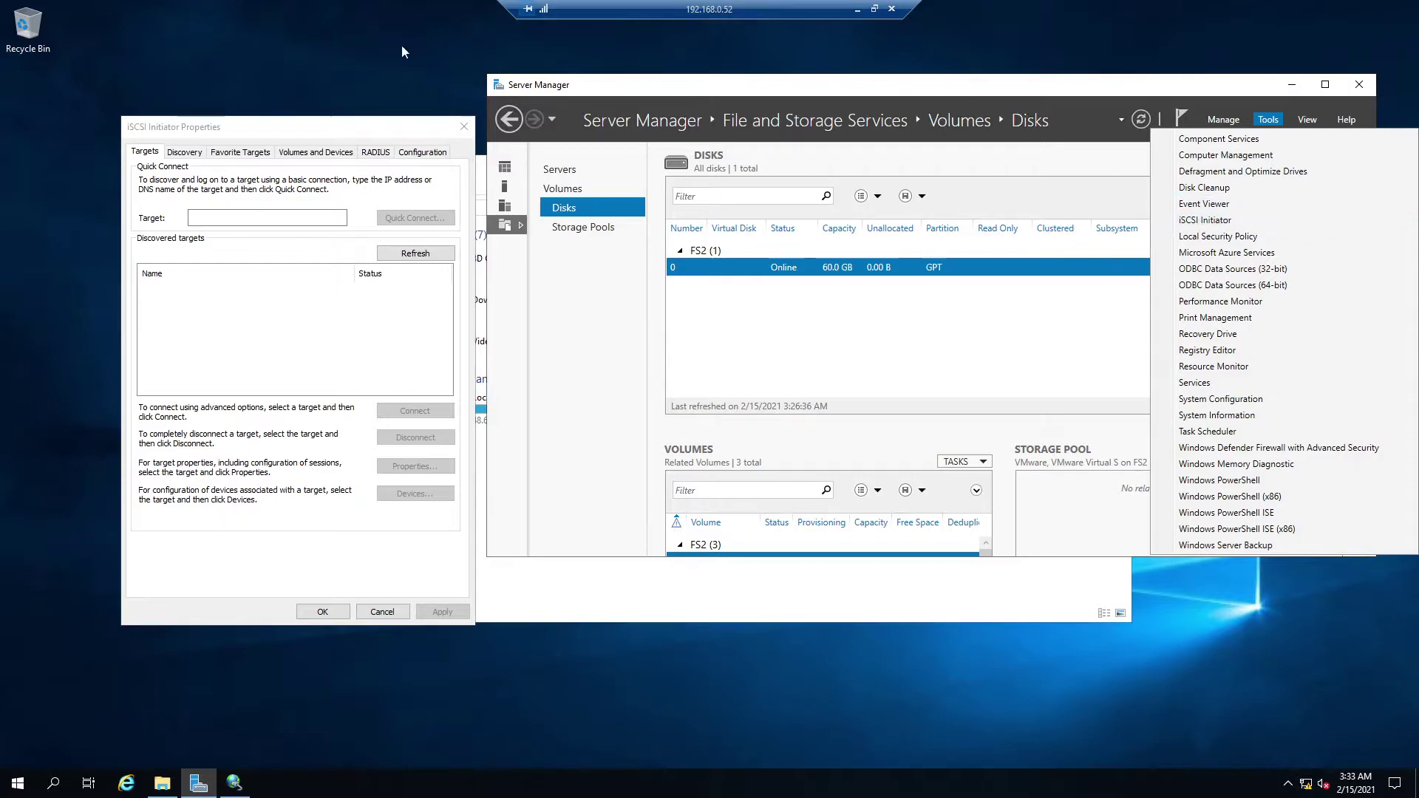
pyautogui.click(342, 136)
pyautogui.click(411, 252)
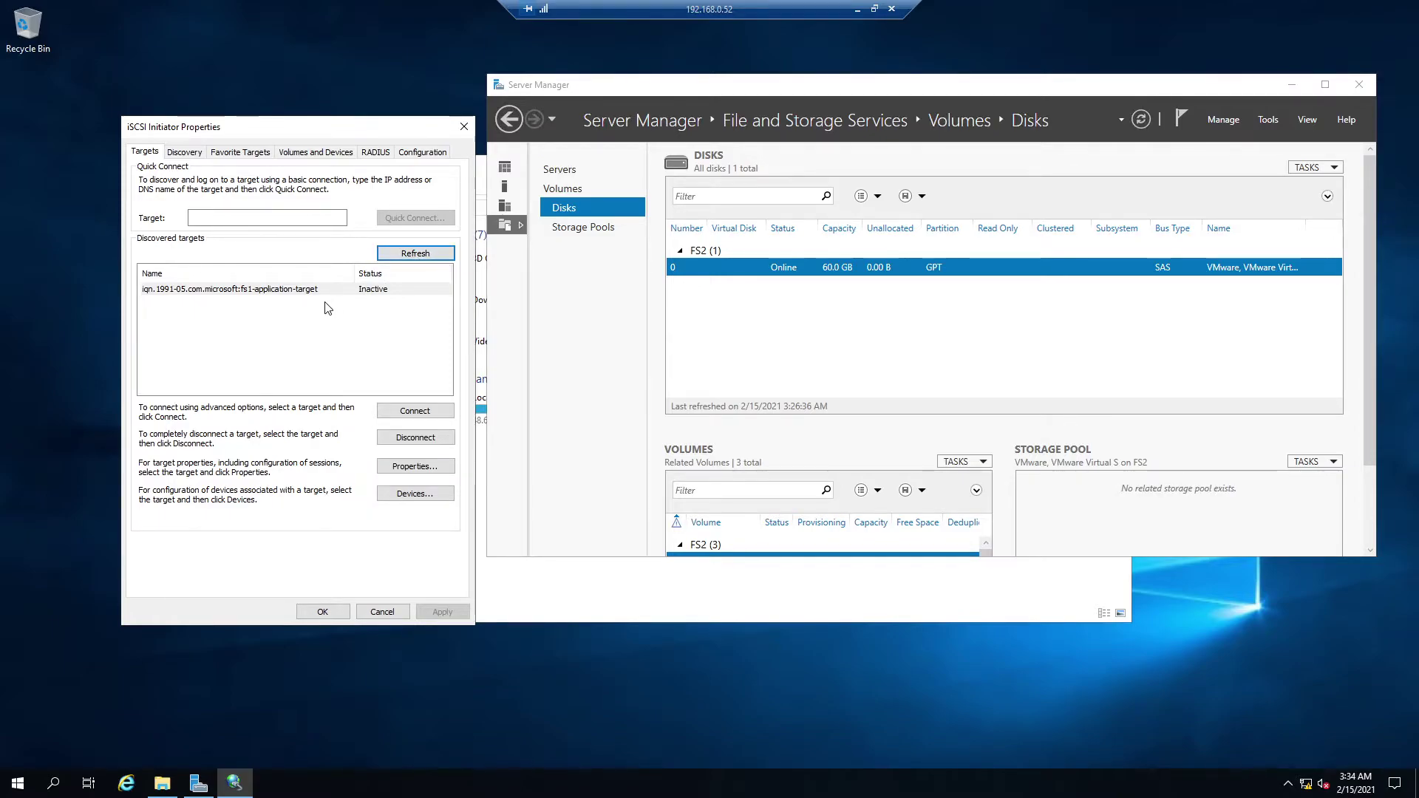
pyautogui.click(268, 216)
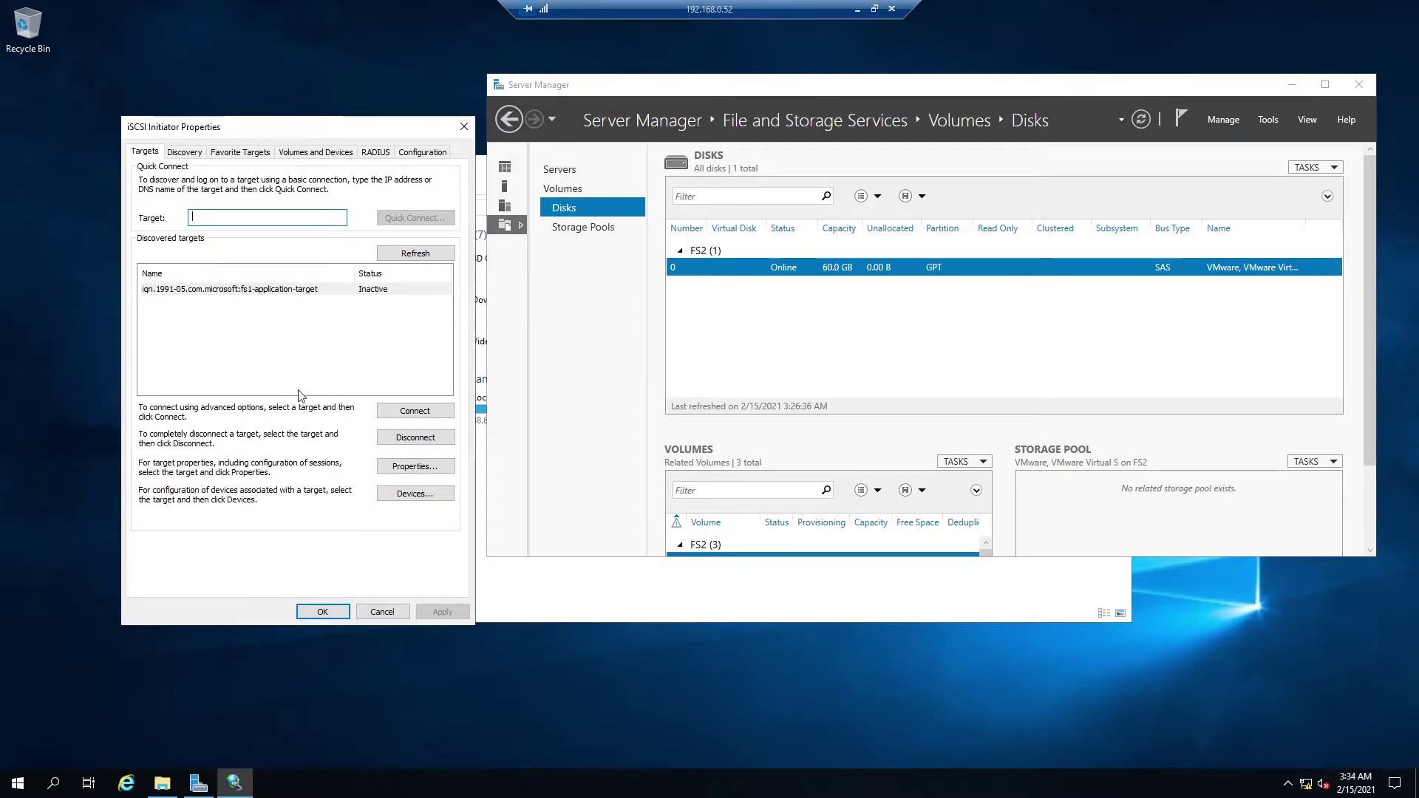
pyautogui.click(256, 294)
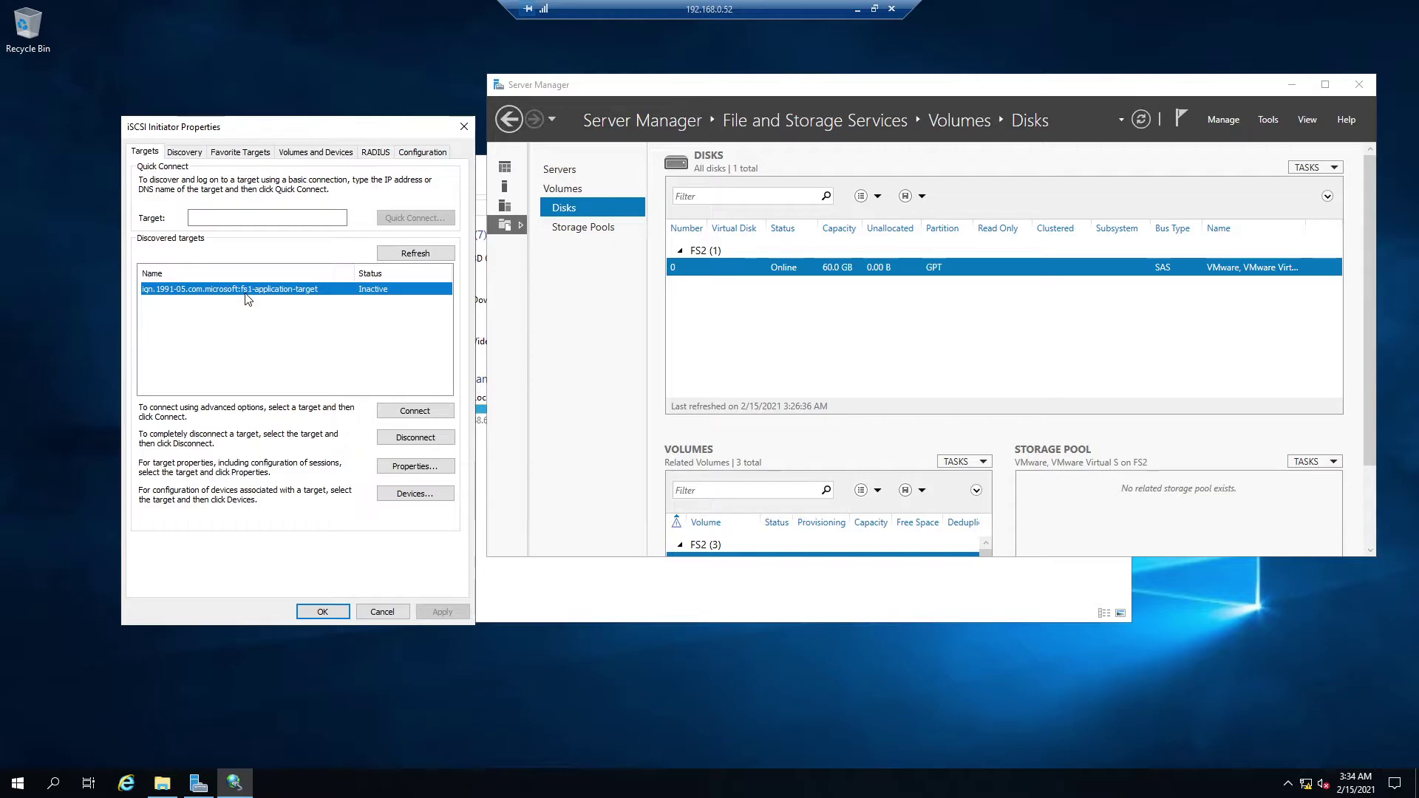
pyautogui.click(415, 411)
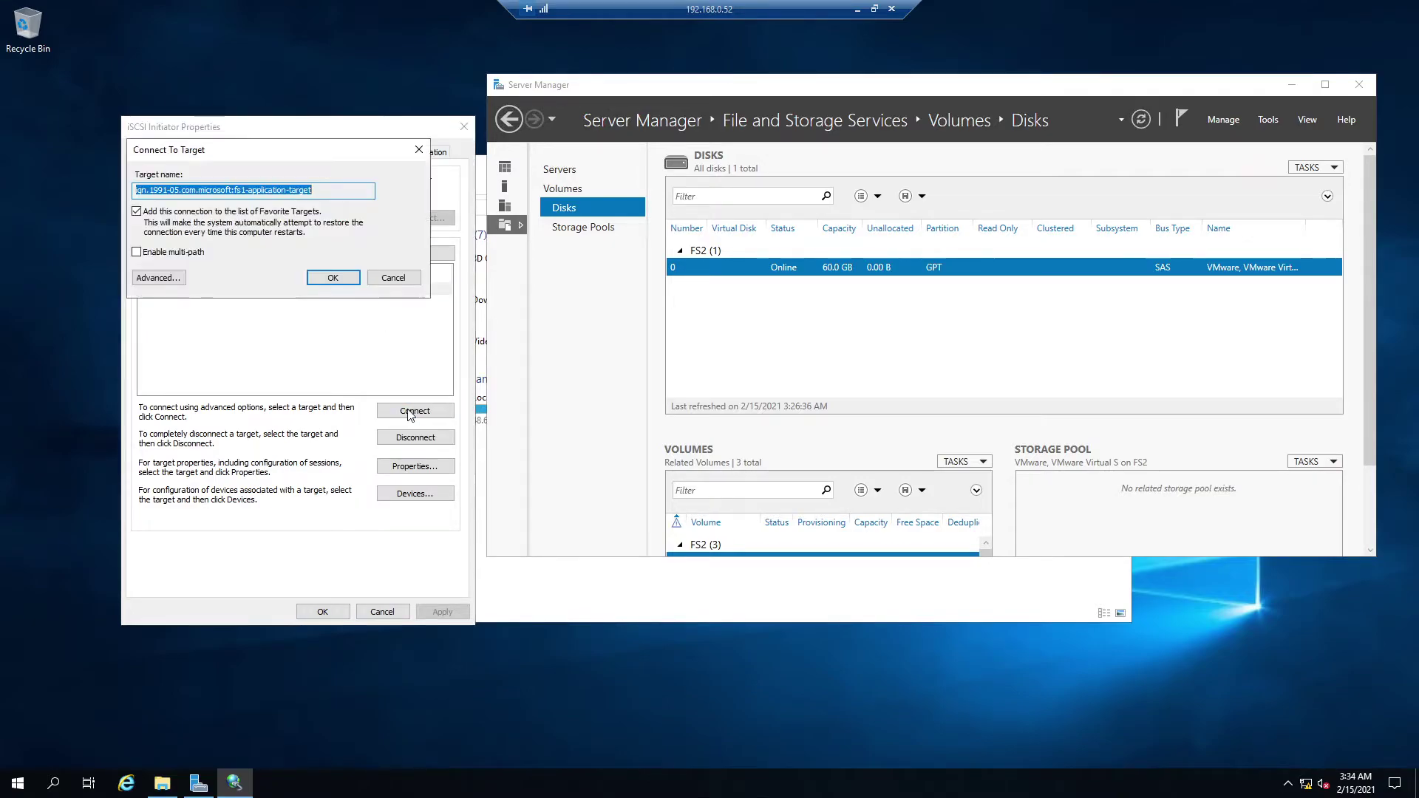
pyautogui.click(333, 277)
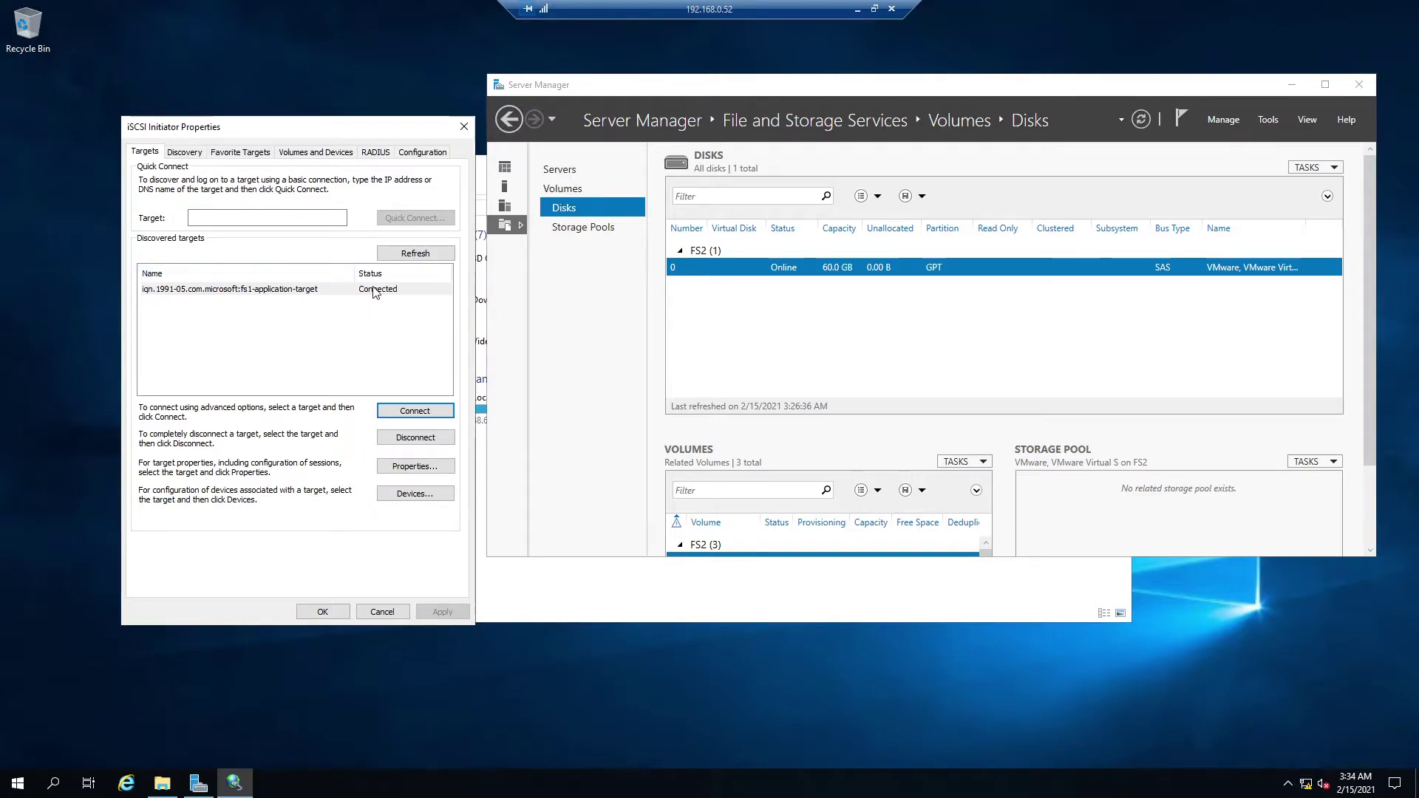
pyautogui.click(323, 612)
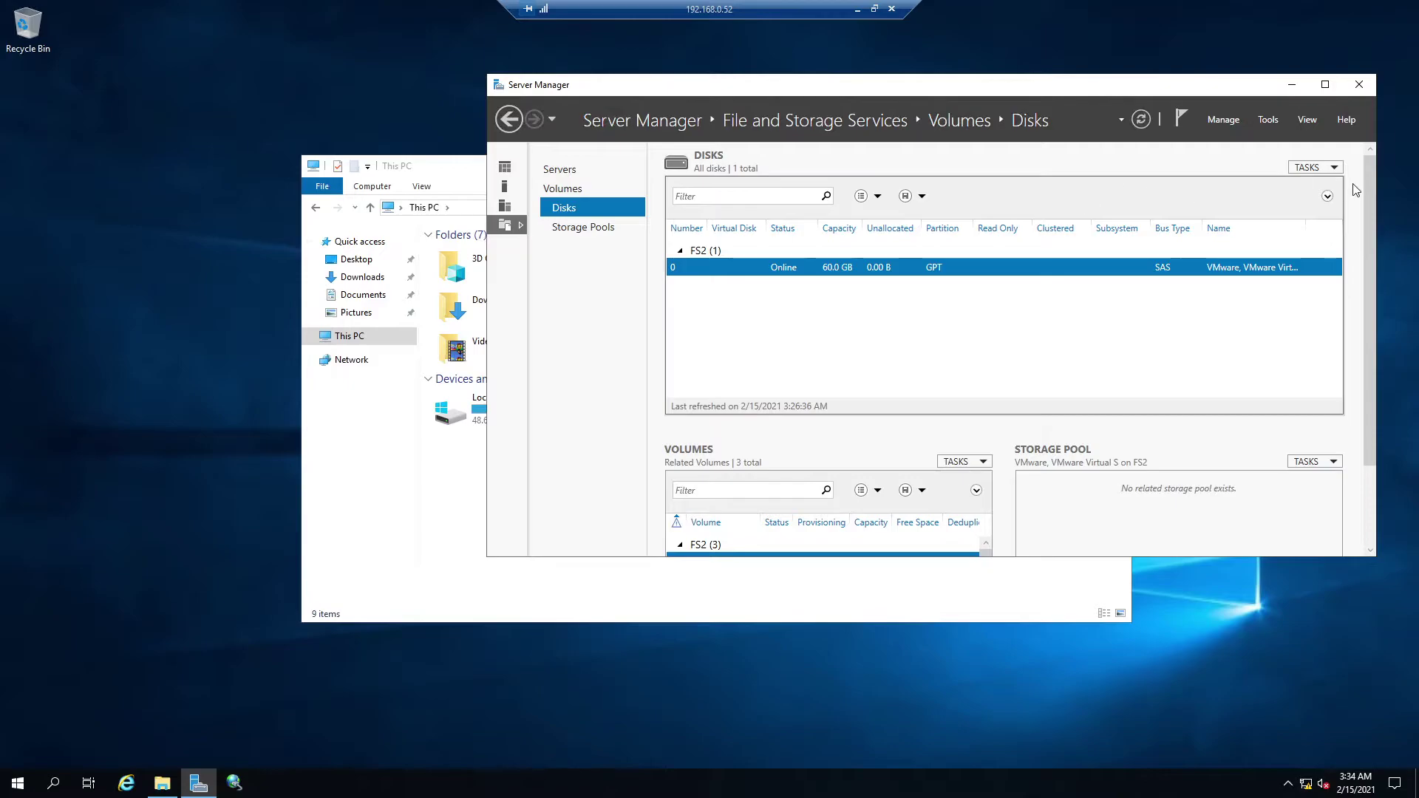
# - Rescan storage in Server Manager and select the new offline 50 GB iSCSI disk
pyautogui.click(1310, 169)
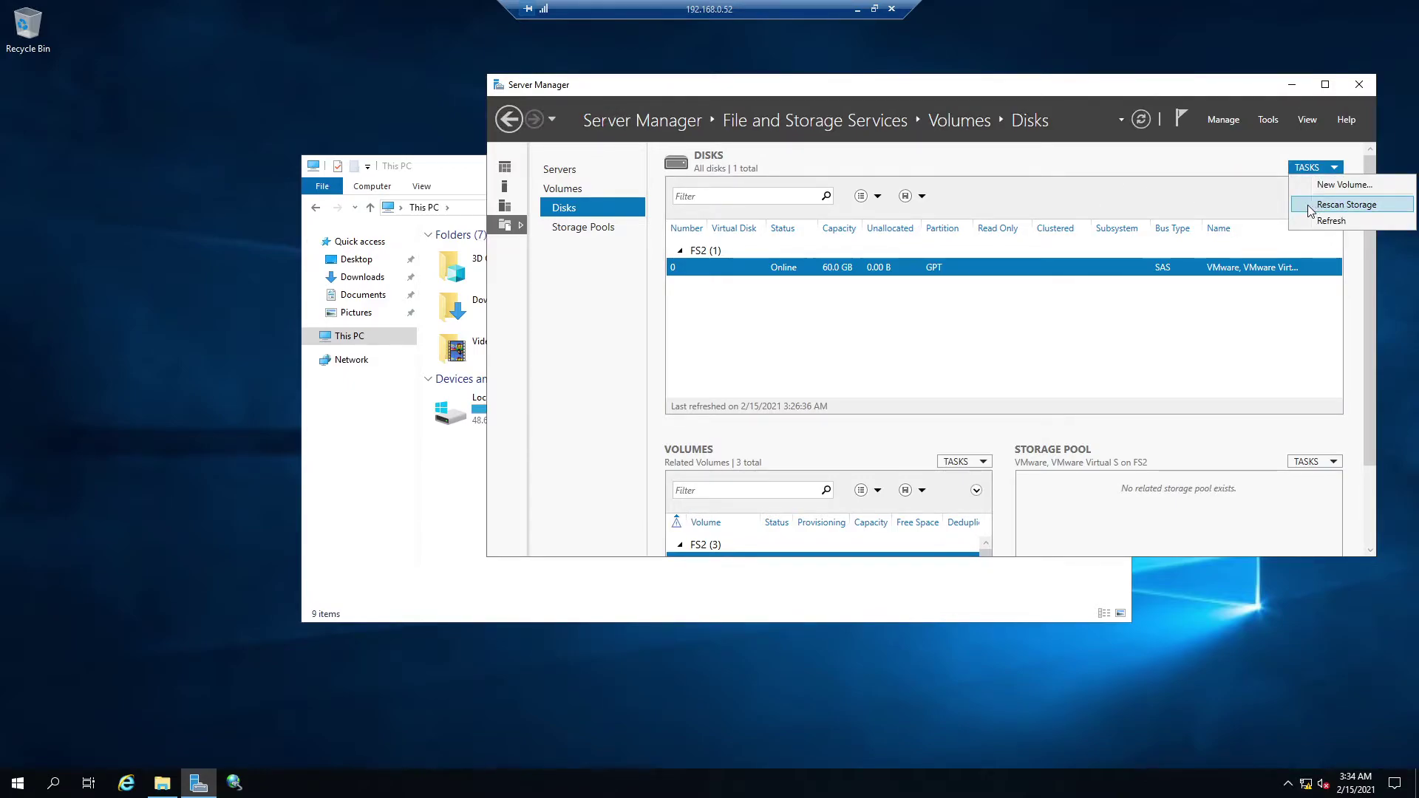
pyautogui.click(1313, 206)
pyautogui.click(778, 463)
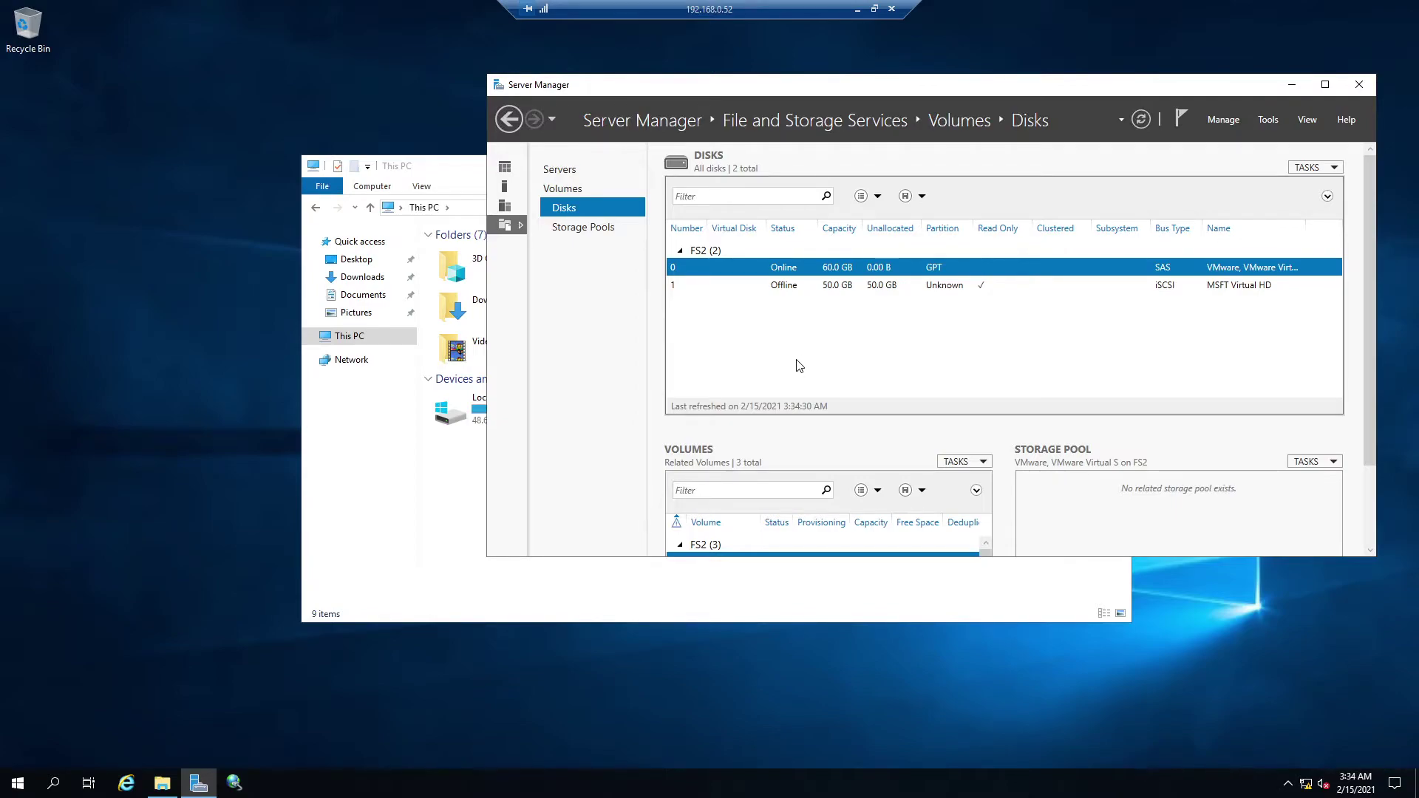
pyautogui.click(827, 288)
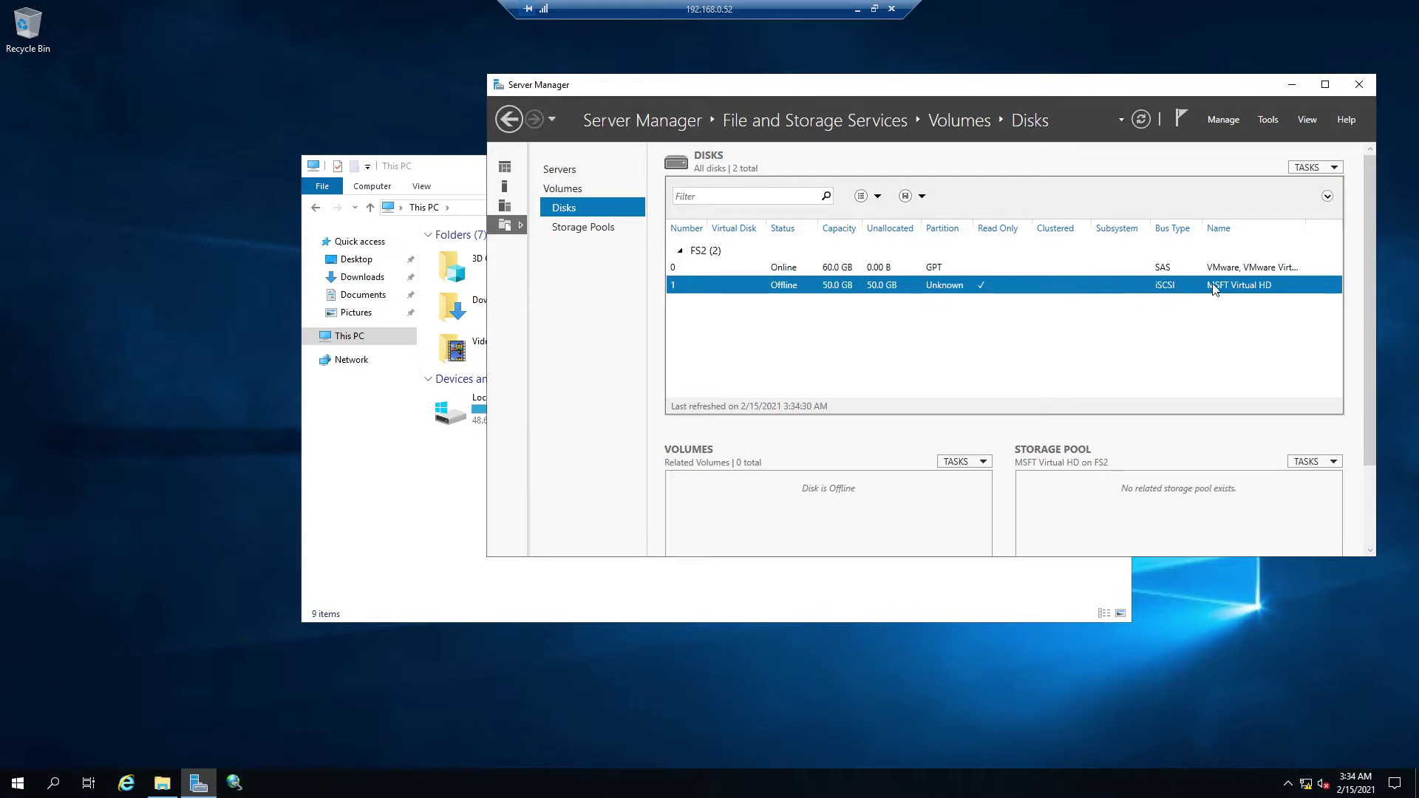
# - Bring the 50 GB disk online, initialize it as GPT, and start the New Volume wizard
pyautogui.rightClick(876, 293)
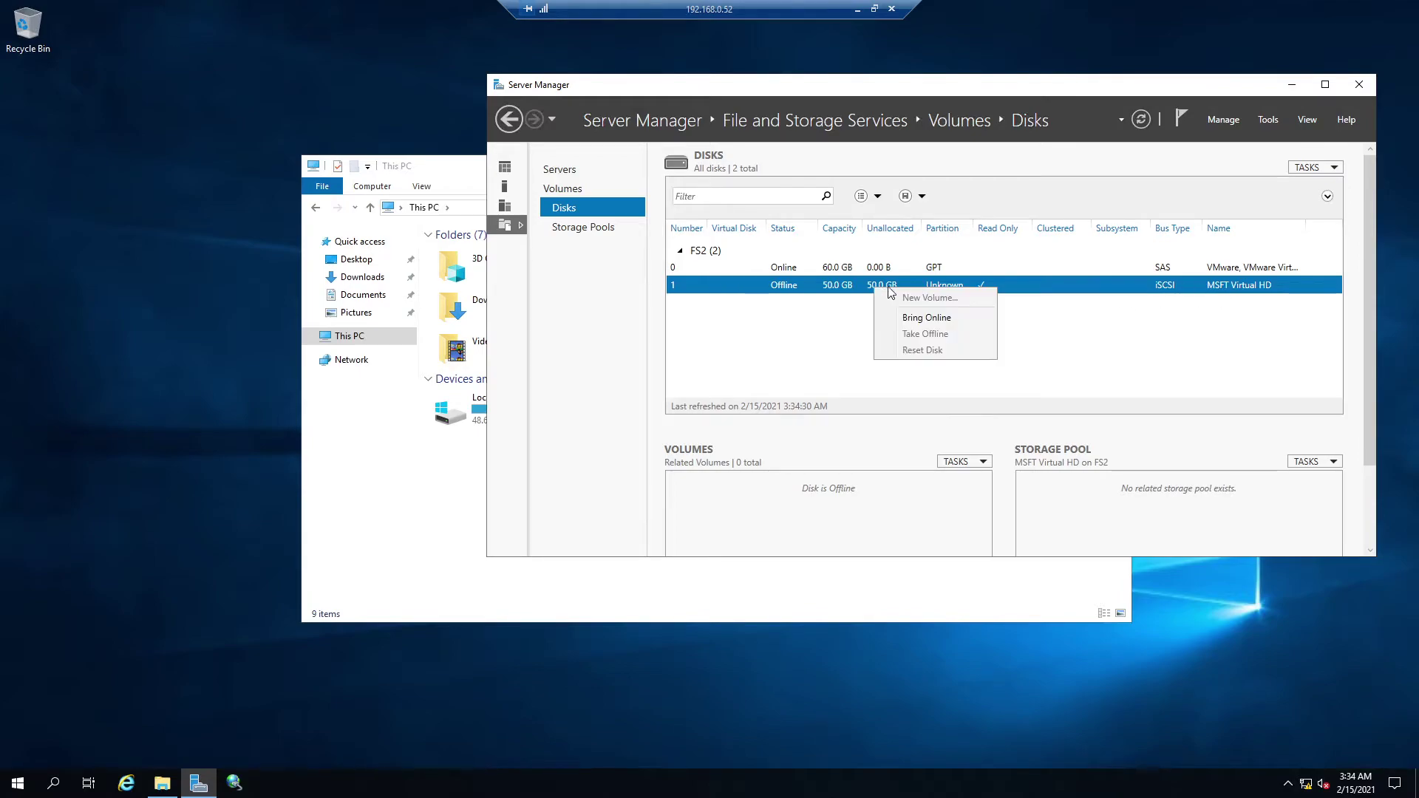
pyautogui.click(925, 317)
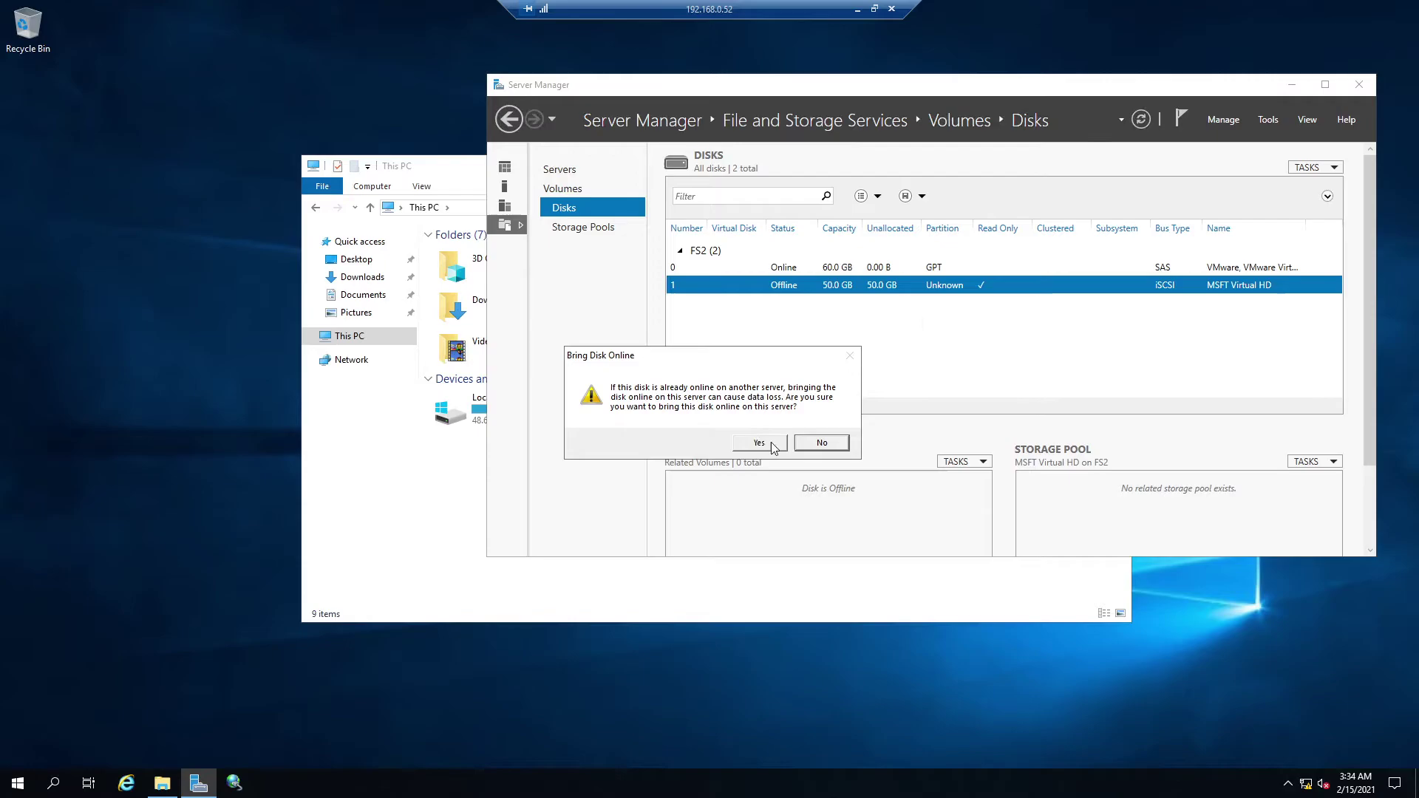
pyautogui.click(762, 442)
pyautogui.rightClick(894, 289)
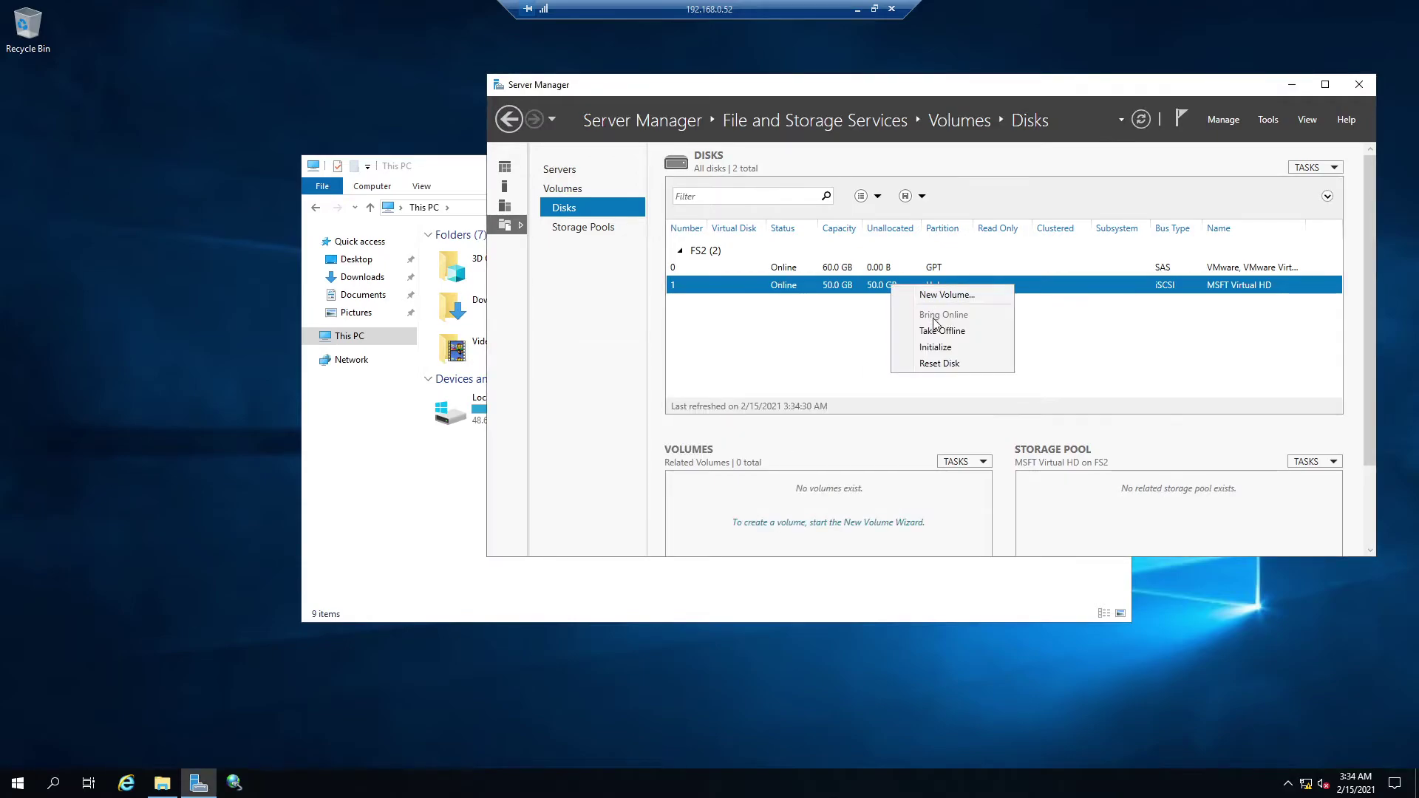
pyautogui.click(935, 347)
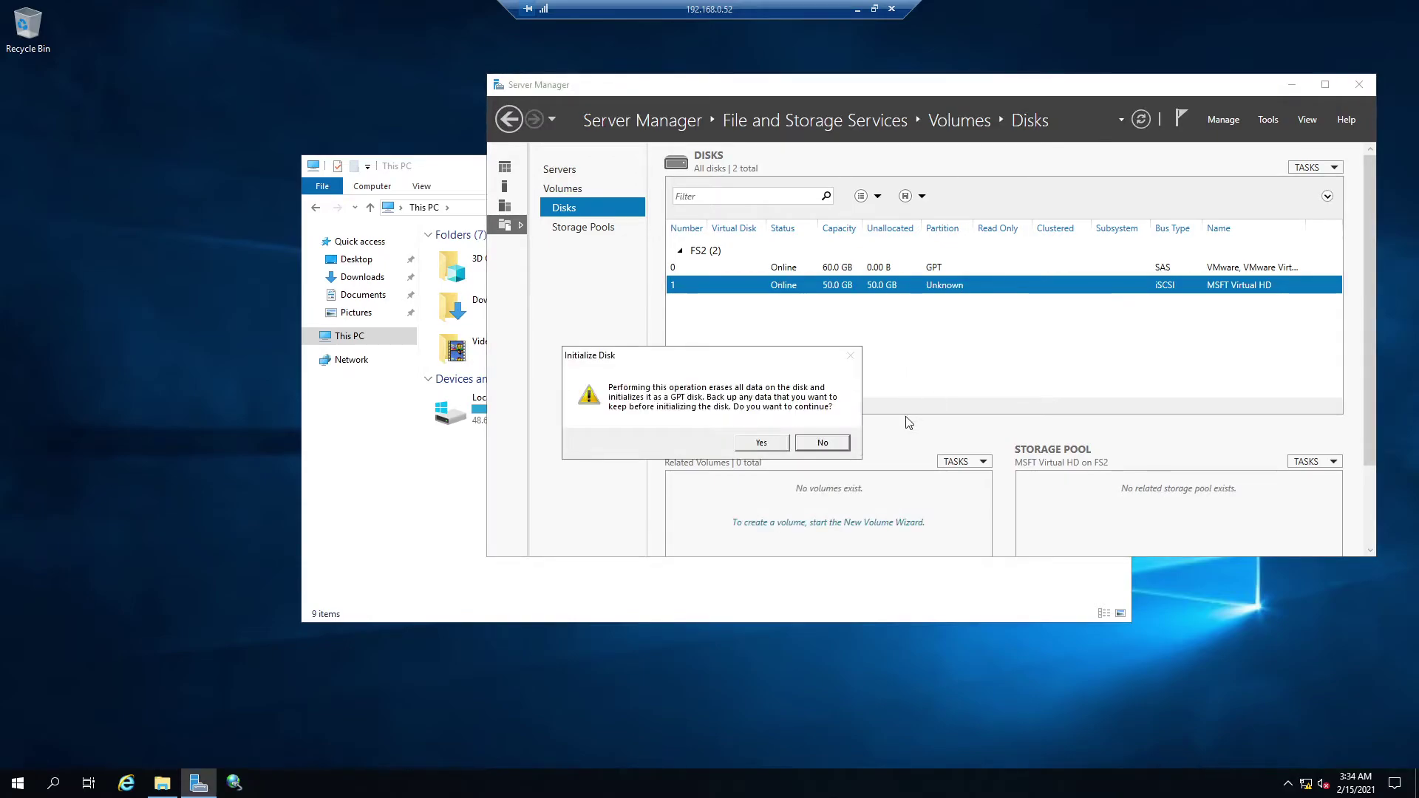
pyautogui.click(780, 446)
pyautogui.rightClick(933, 290)
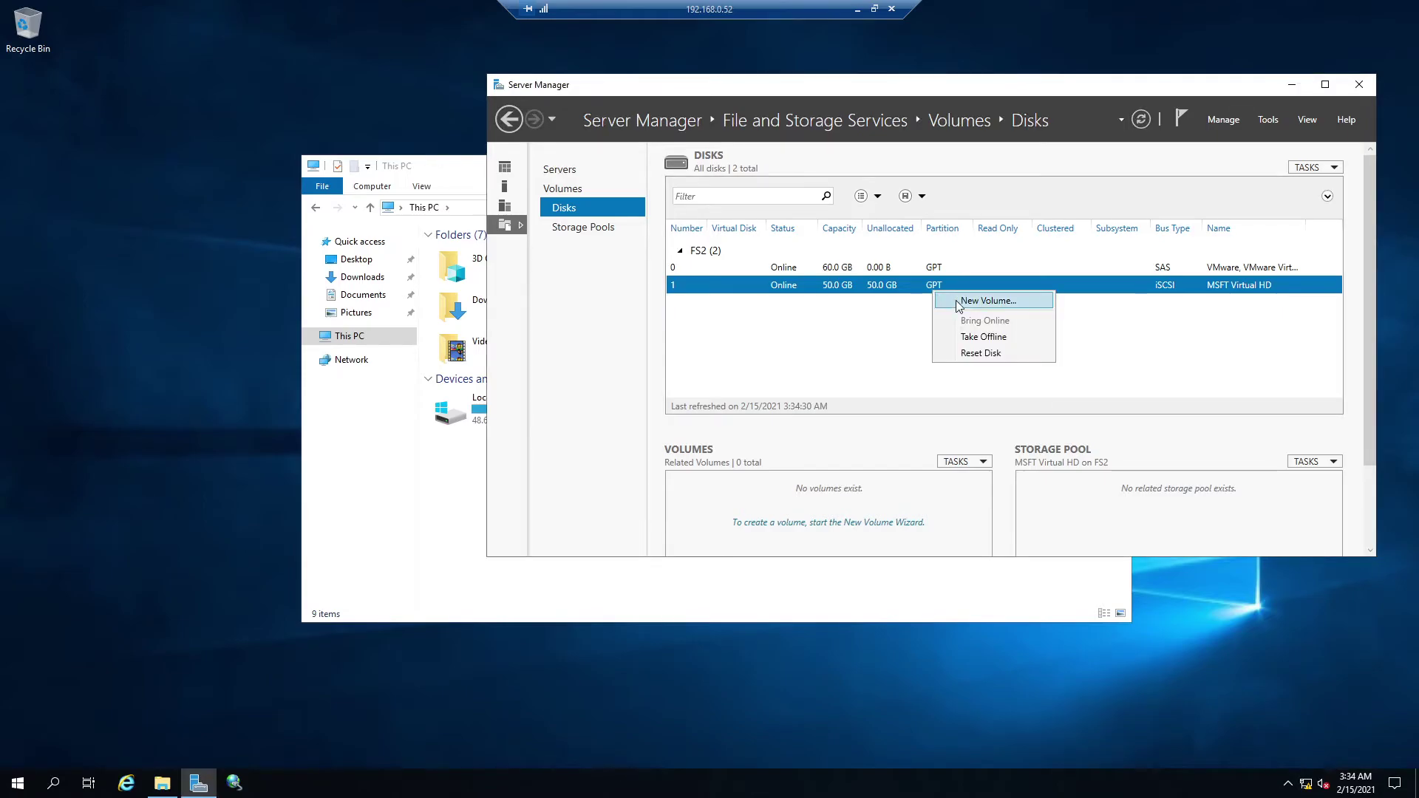
pyautogui.click(959, 303)
# - Keep the full 50 GB and drive letter E, label the volume Application, and create it
pyautogui.click(415, 418)
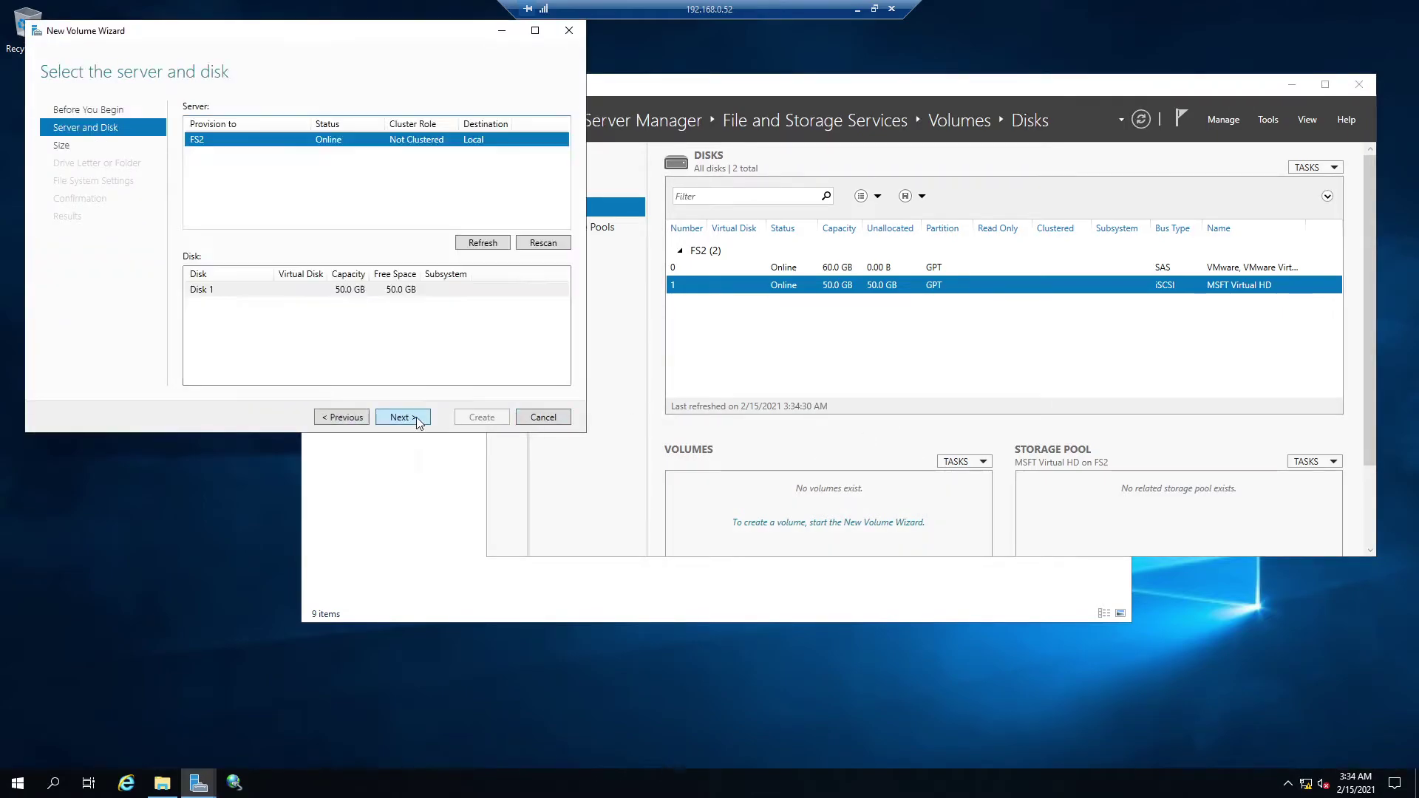
pyautogui.click(416, 417)
pyautogui.click(415, 417)
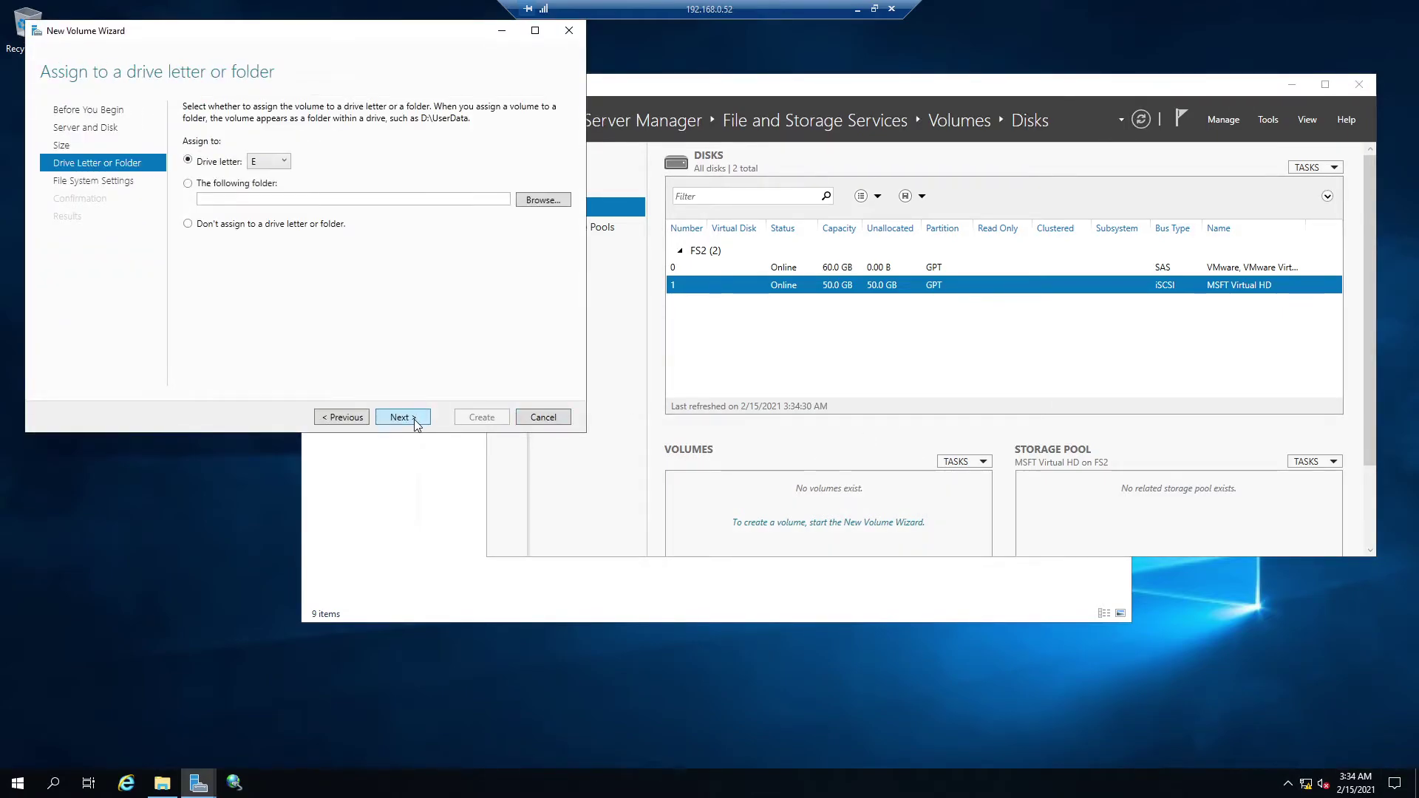
pyautogui.click(400, 417)
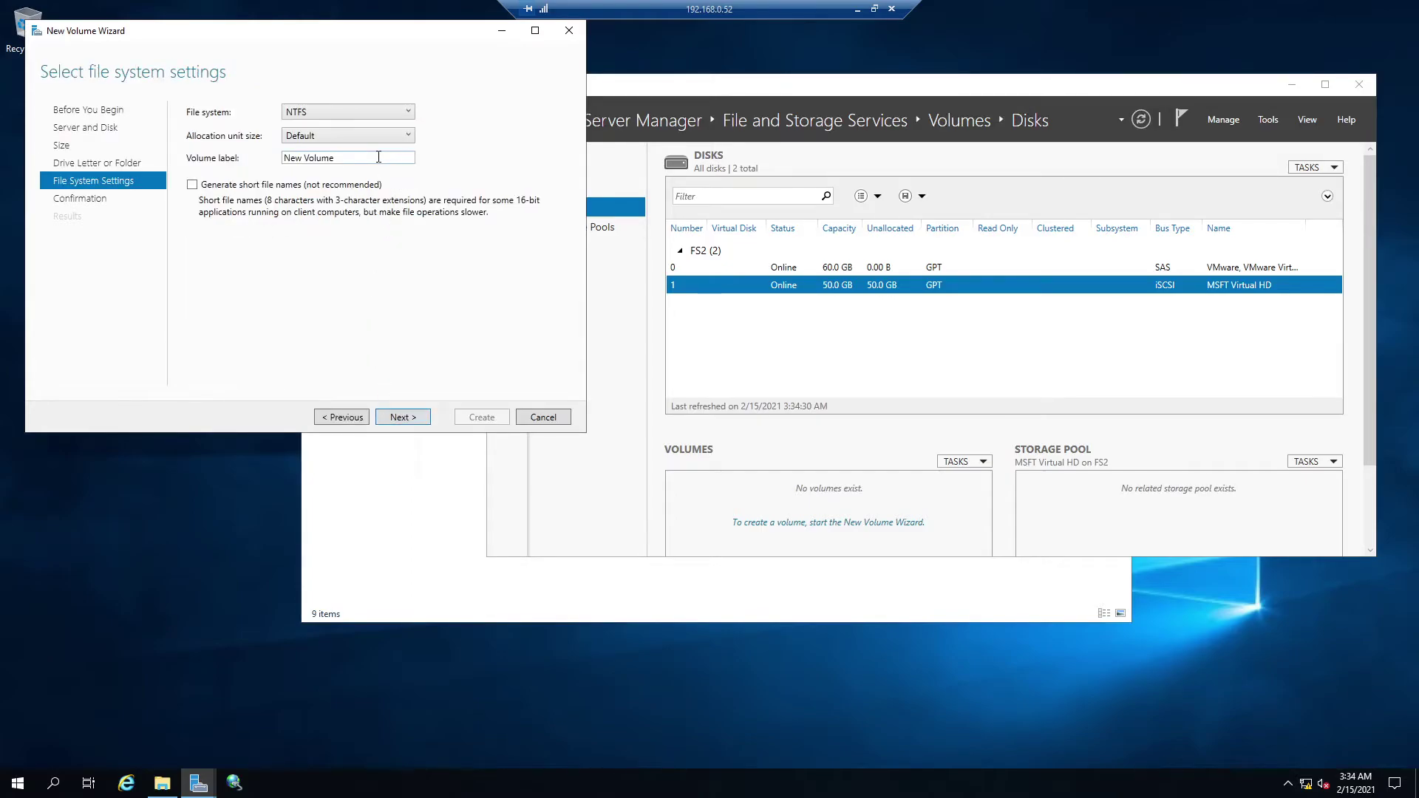
pyautogui.moveTo(379, 158); pyautogui.dragTo(264, 158)
pyautogui.write('Application')
pyautogui.press('Return')
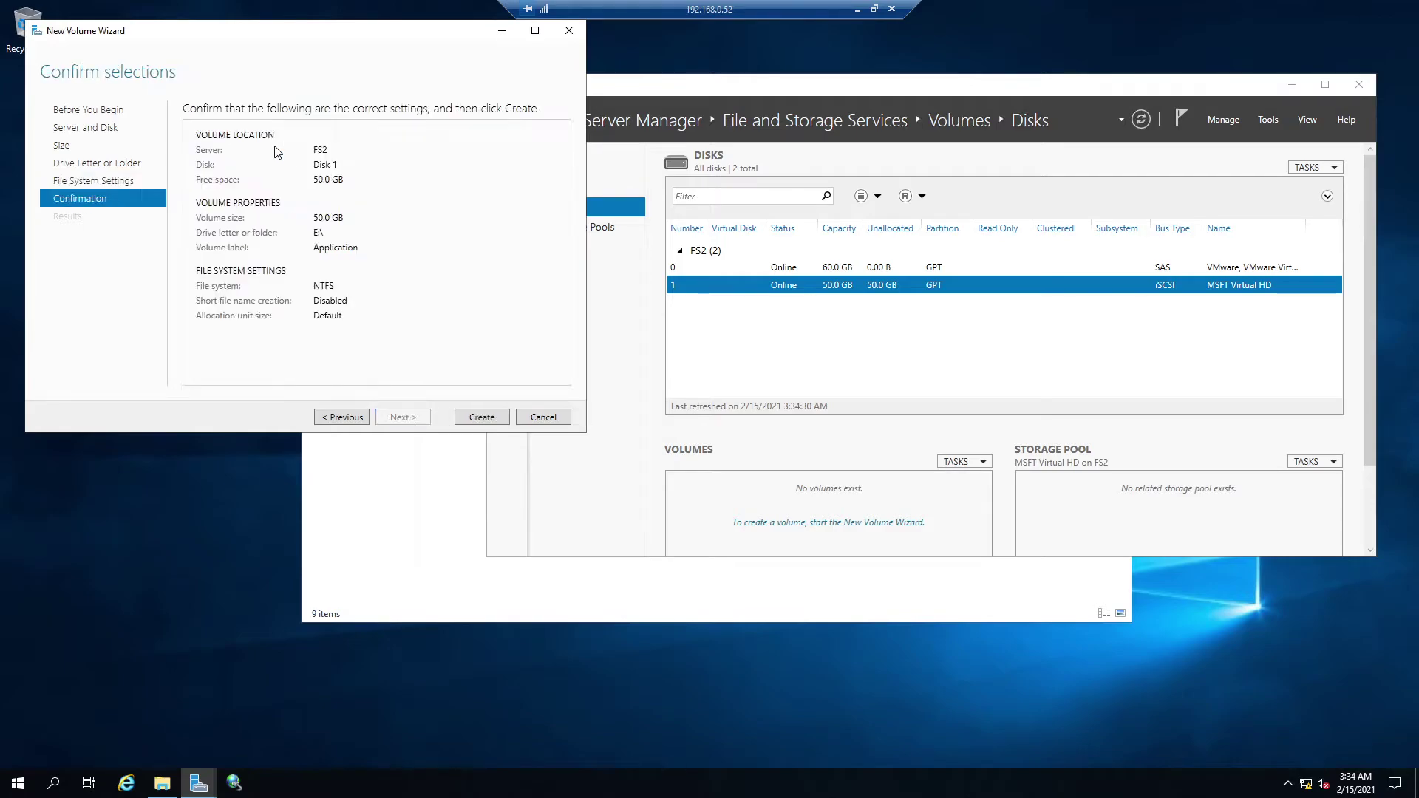
pyautogui.click(468, 419)
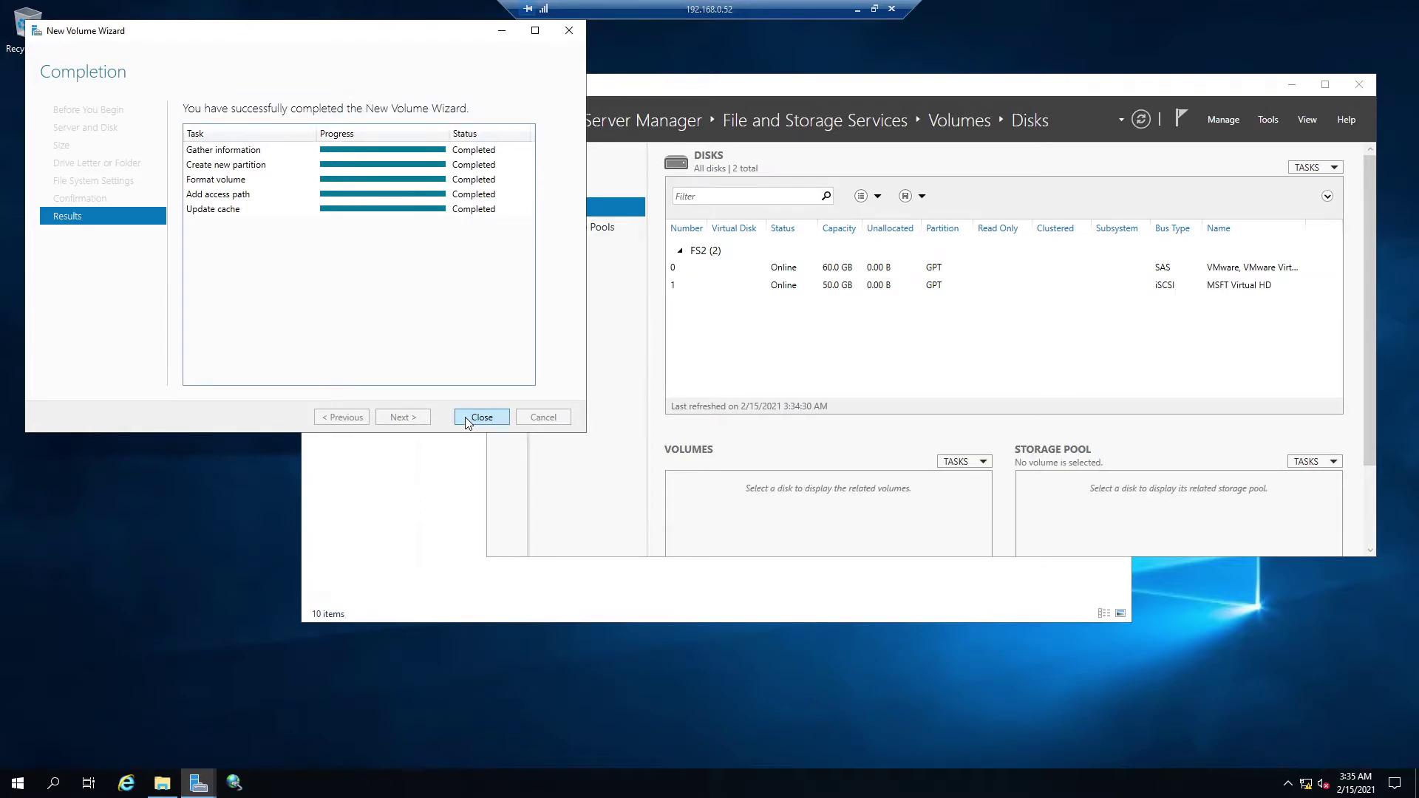
pyautogui.click(464, 417)
# - Select Application (E:) in This PC, shrink the window, and bring the disk view forward
pyautogui.click(449, 182)
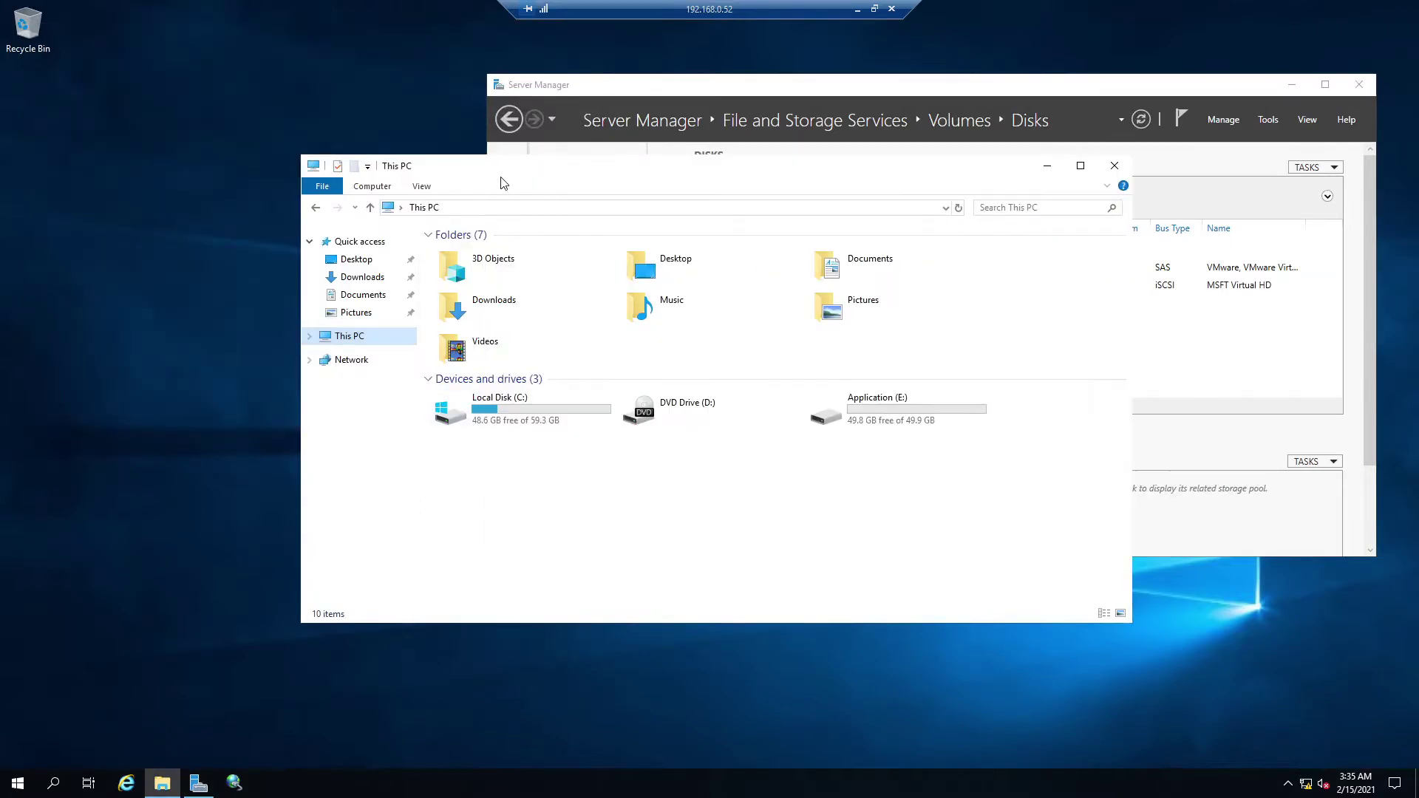
pyautogui.click(868, 410)
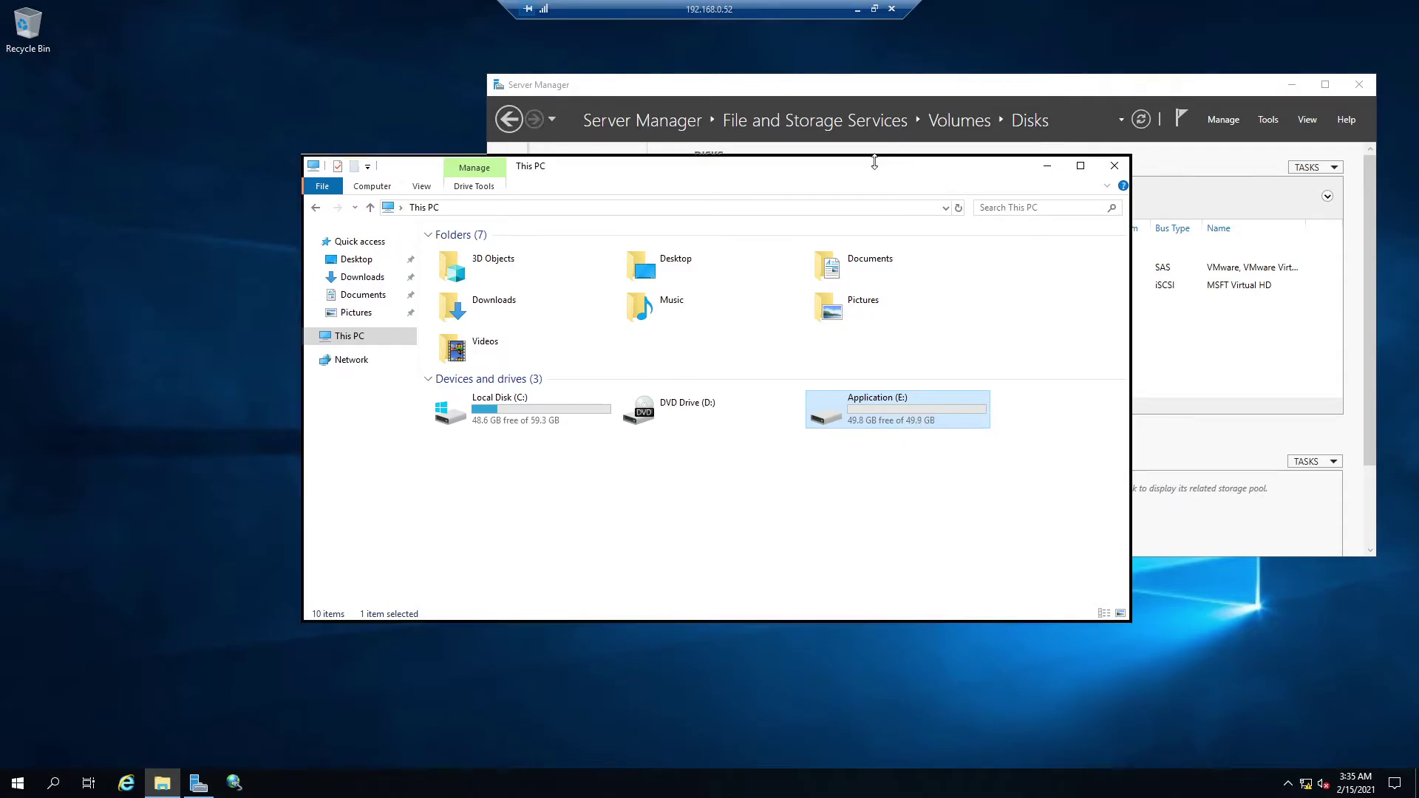
pyautogui.moveTo(875, 161); pyautogui.dragTo(568, 250)
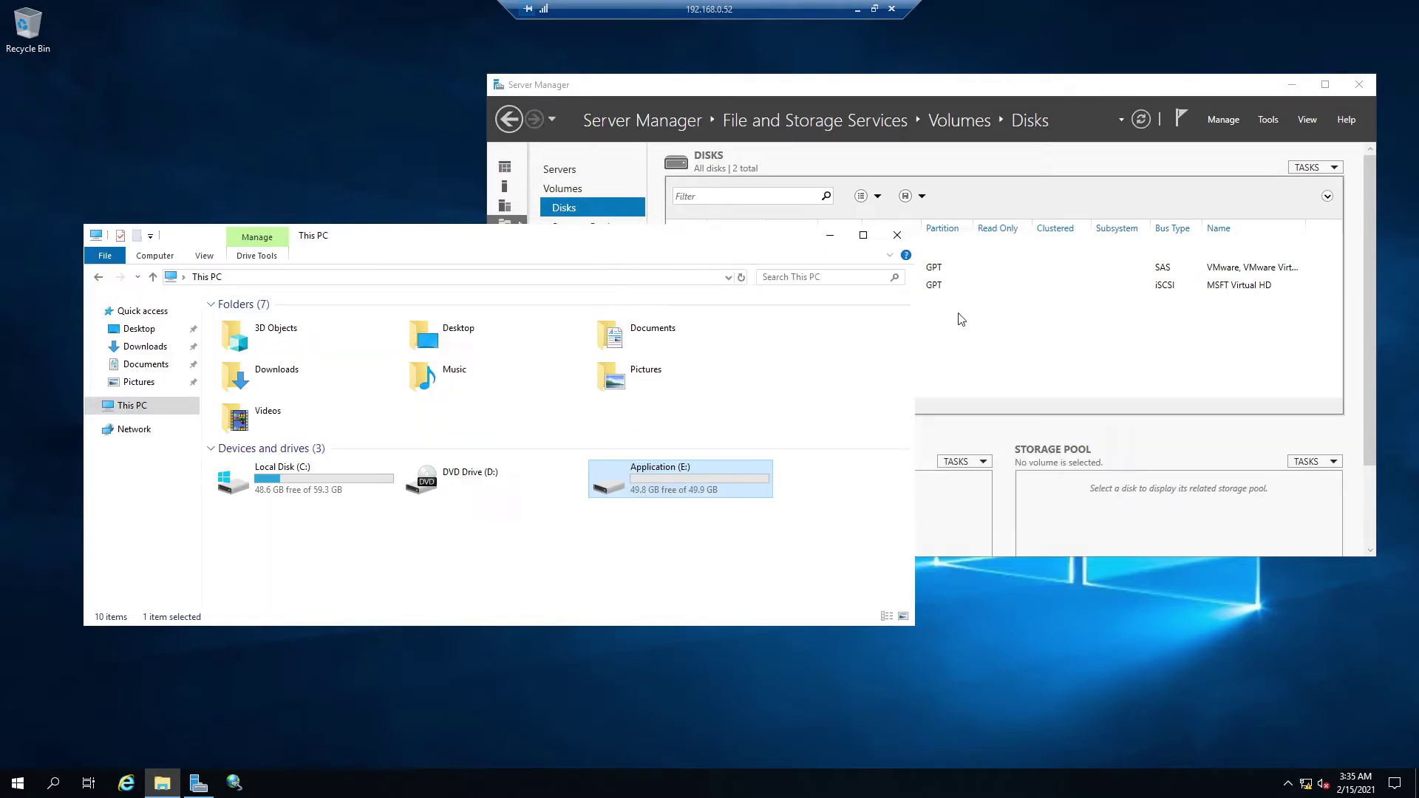
pyautogui.click(1156, 288)
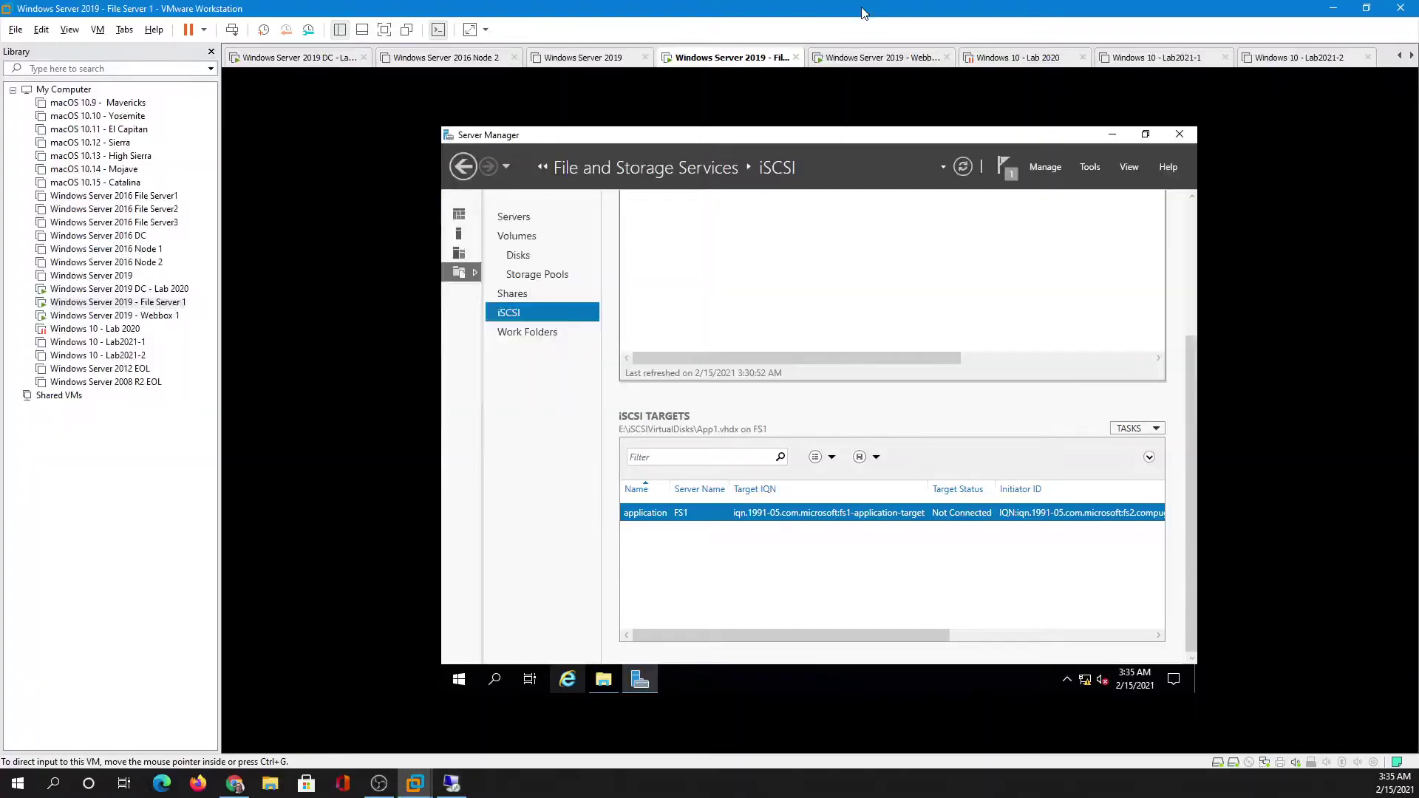
# - On File Server 1, view all iSCSI targets and refresh them to confirm the application target is Connected
pyautogui.click(858, 9)
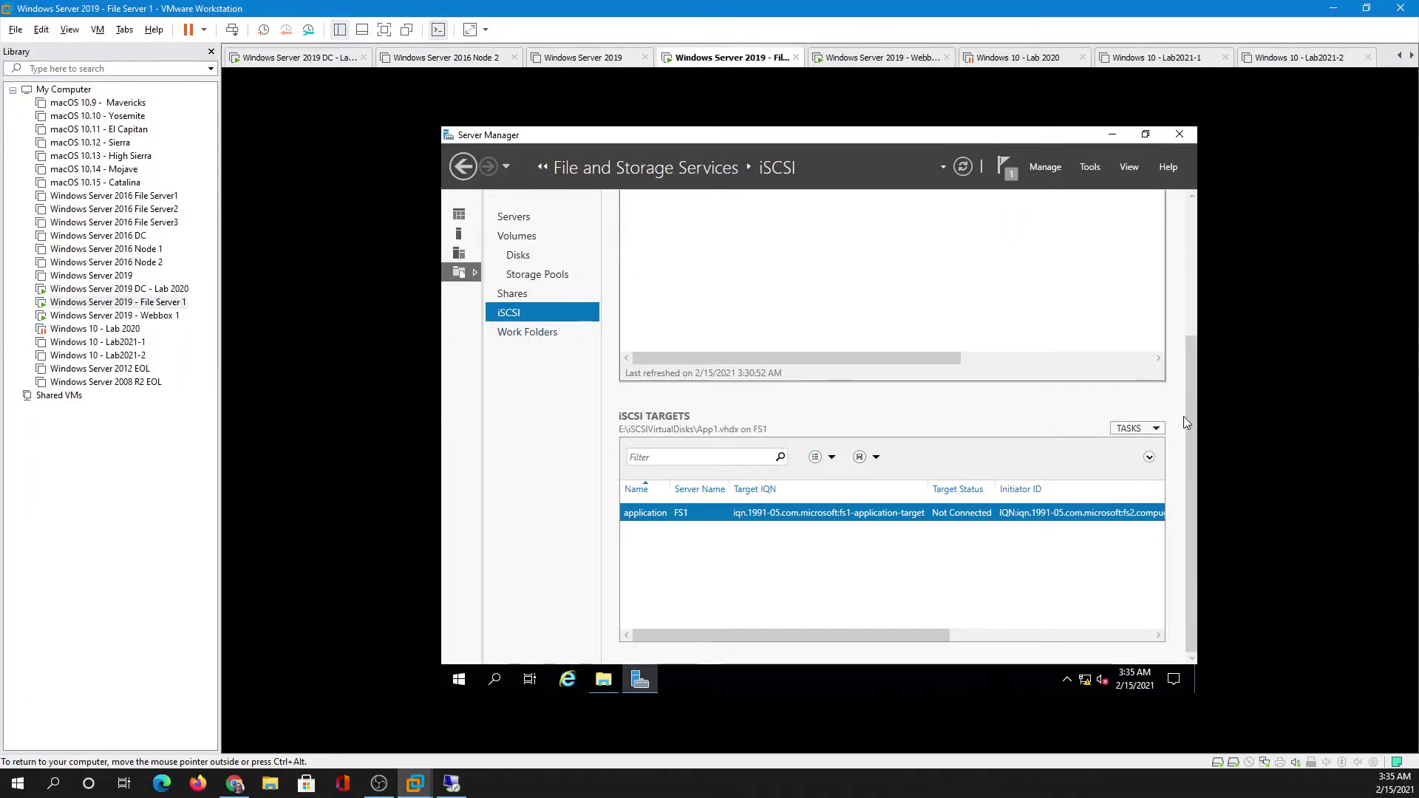
pyautogui.click(1129, 429)
pyautogui.click(1122, 446)
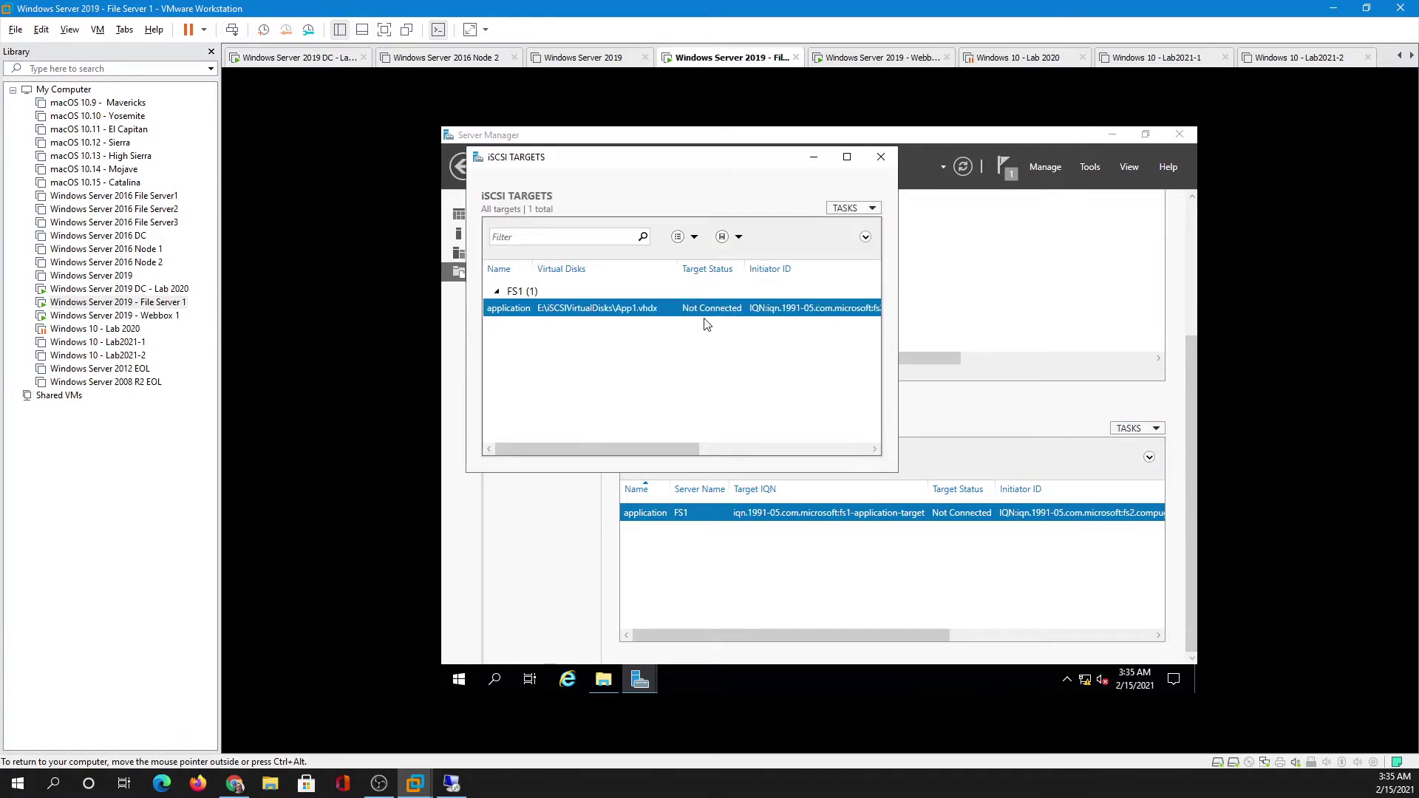
pyautogui.click(850, 209)
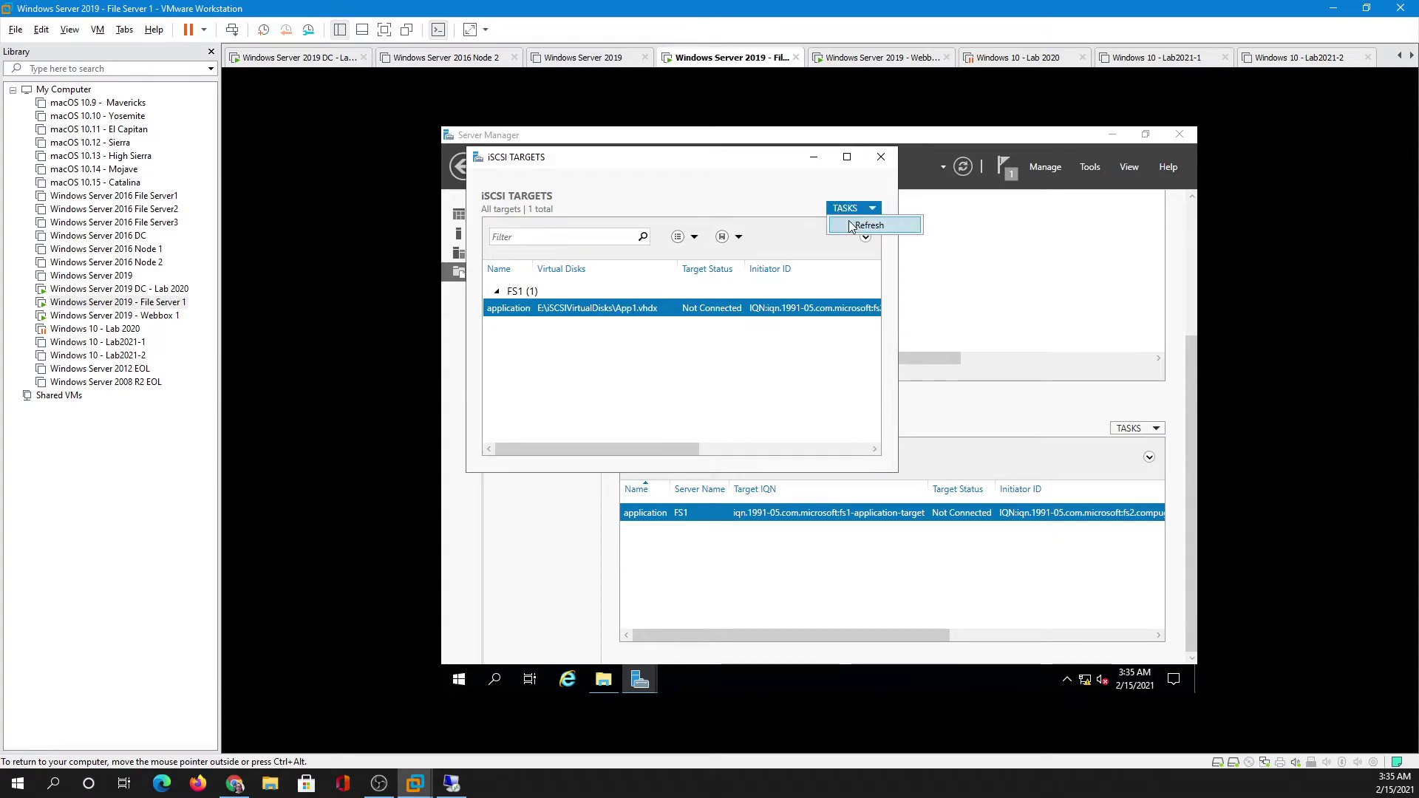
pyautogui.click(858, 224)
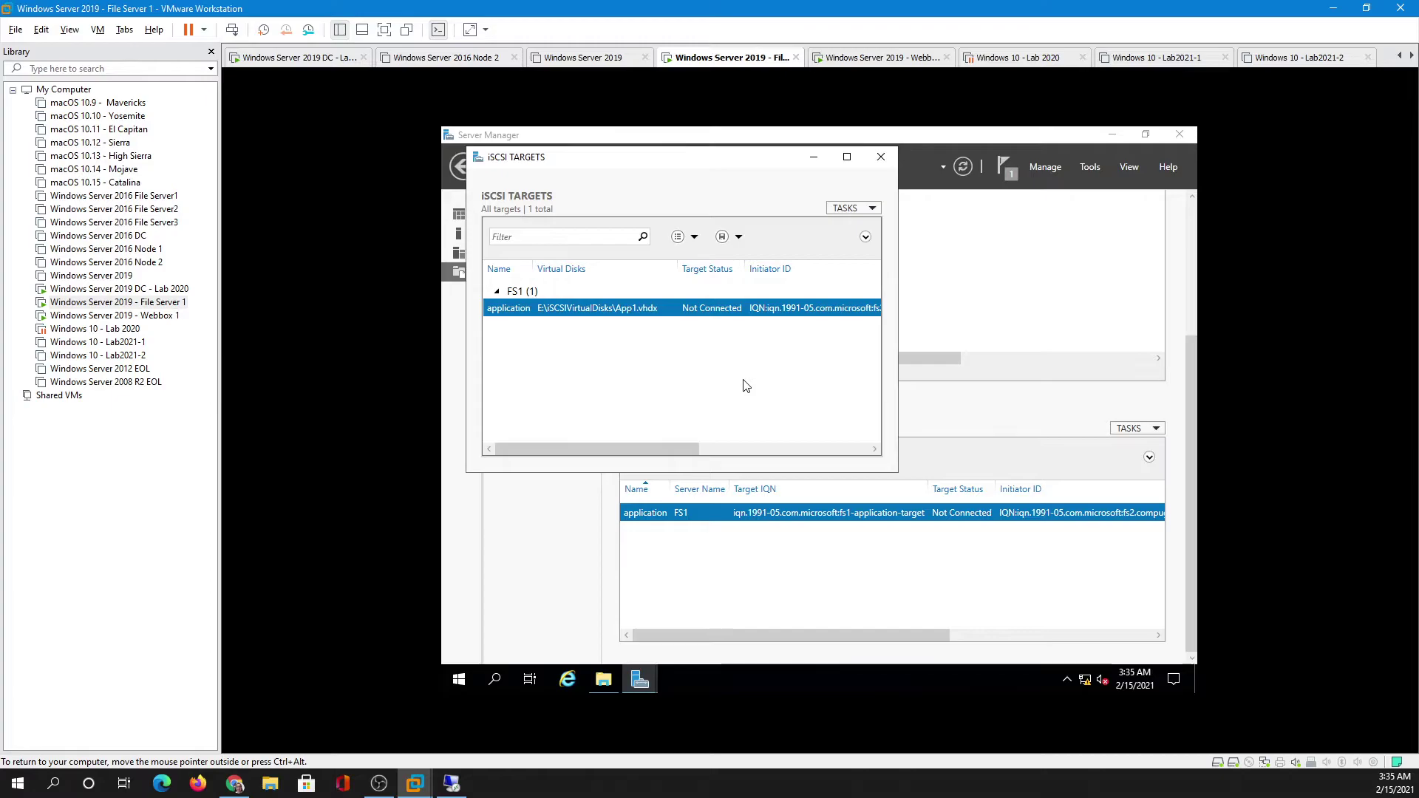
pyautogui.click(865, 210)
pyautogui.click(862, 228)
pyautogui.click(885, 157)
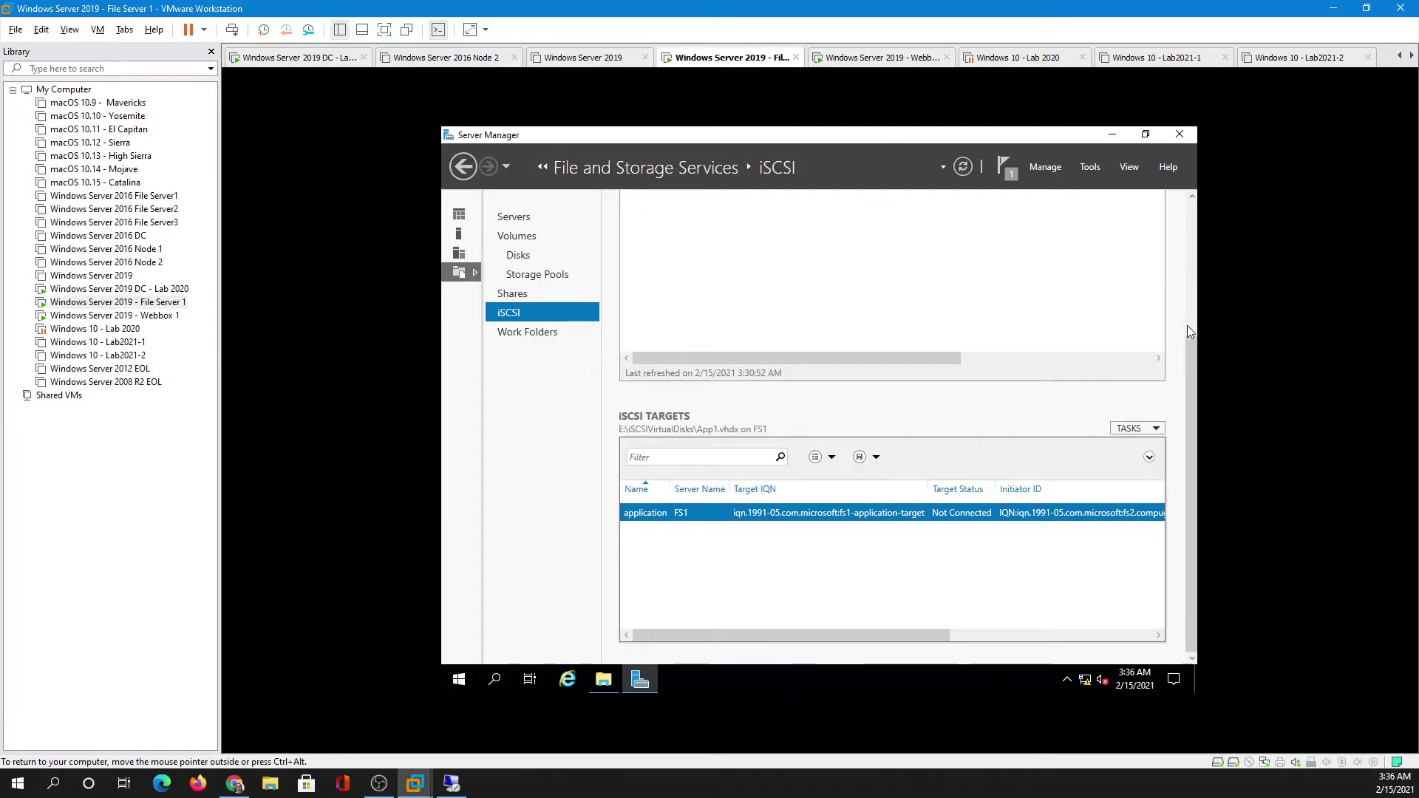
# - Refresh the iSCSI virtual disks, check the App1 folder, and switch to the Windows Server 2019 DC - Lab 2020 VM
pyautogui.scroll(3, 1187, 326)
pyautogui.click(1148, 215)
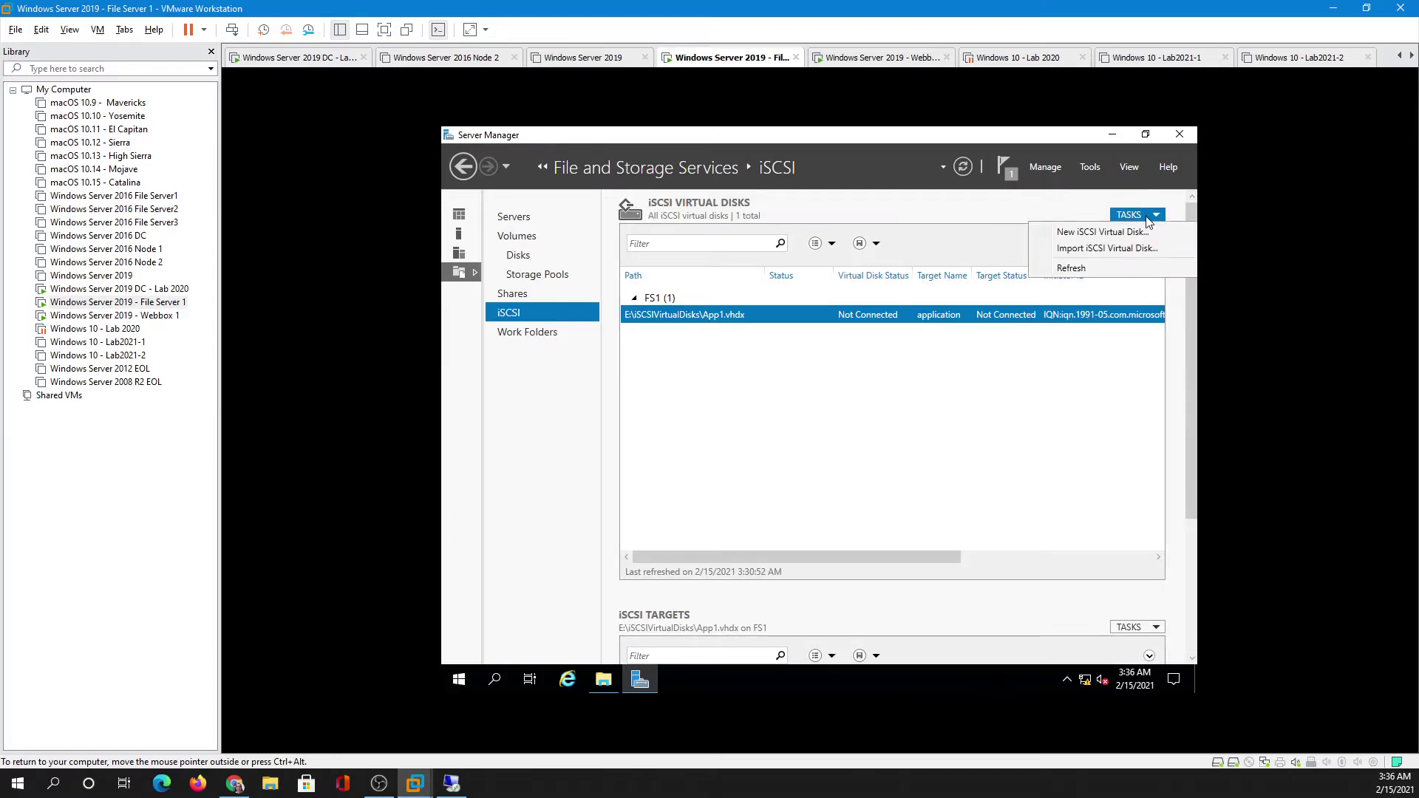
pyautogui.click(1088, 263)
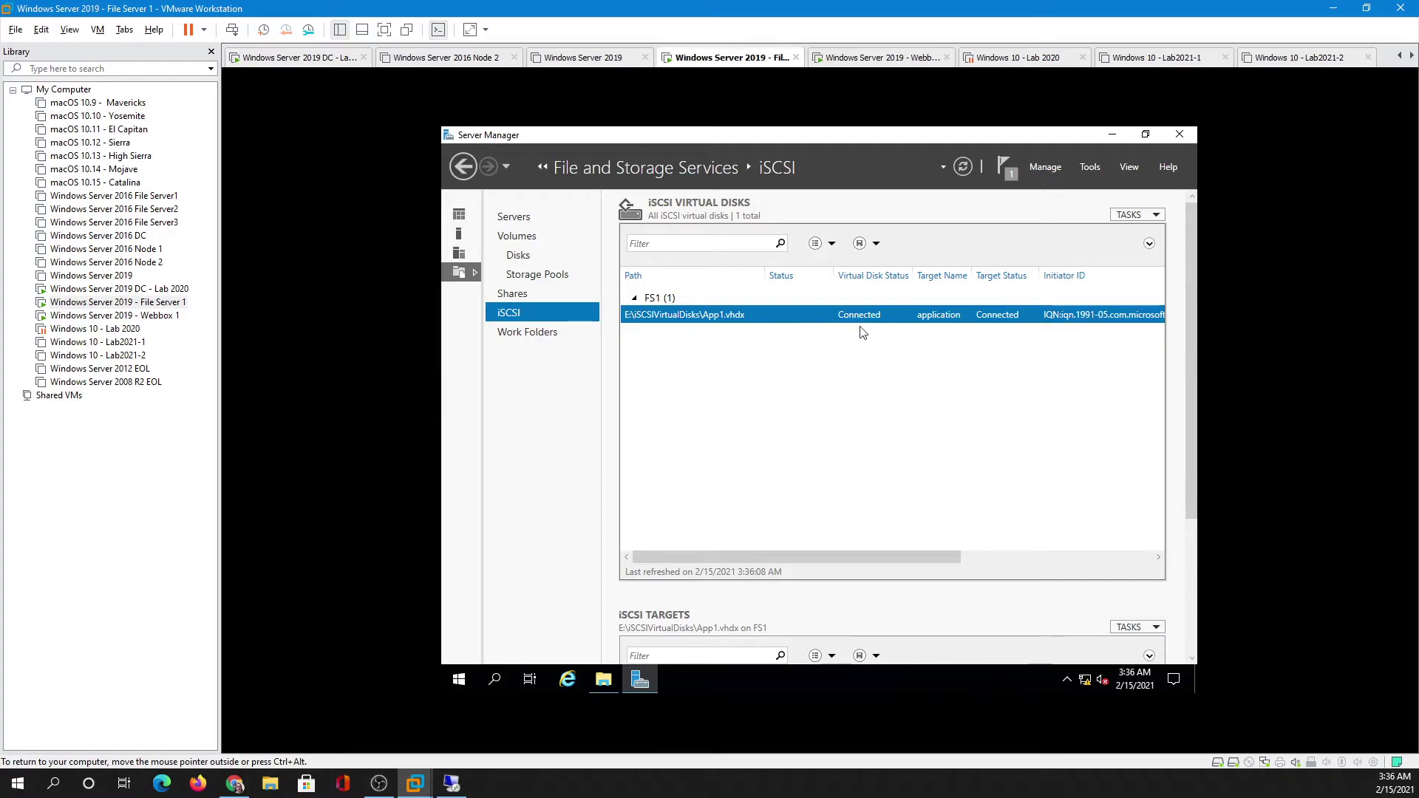
pyautogui.moveTo(1192, 305); pyautogui.dragTo(1197, 488)
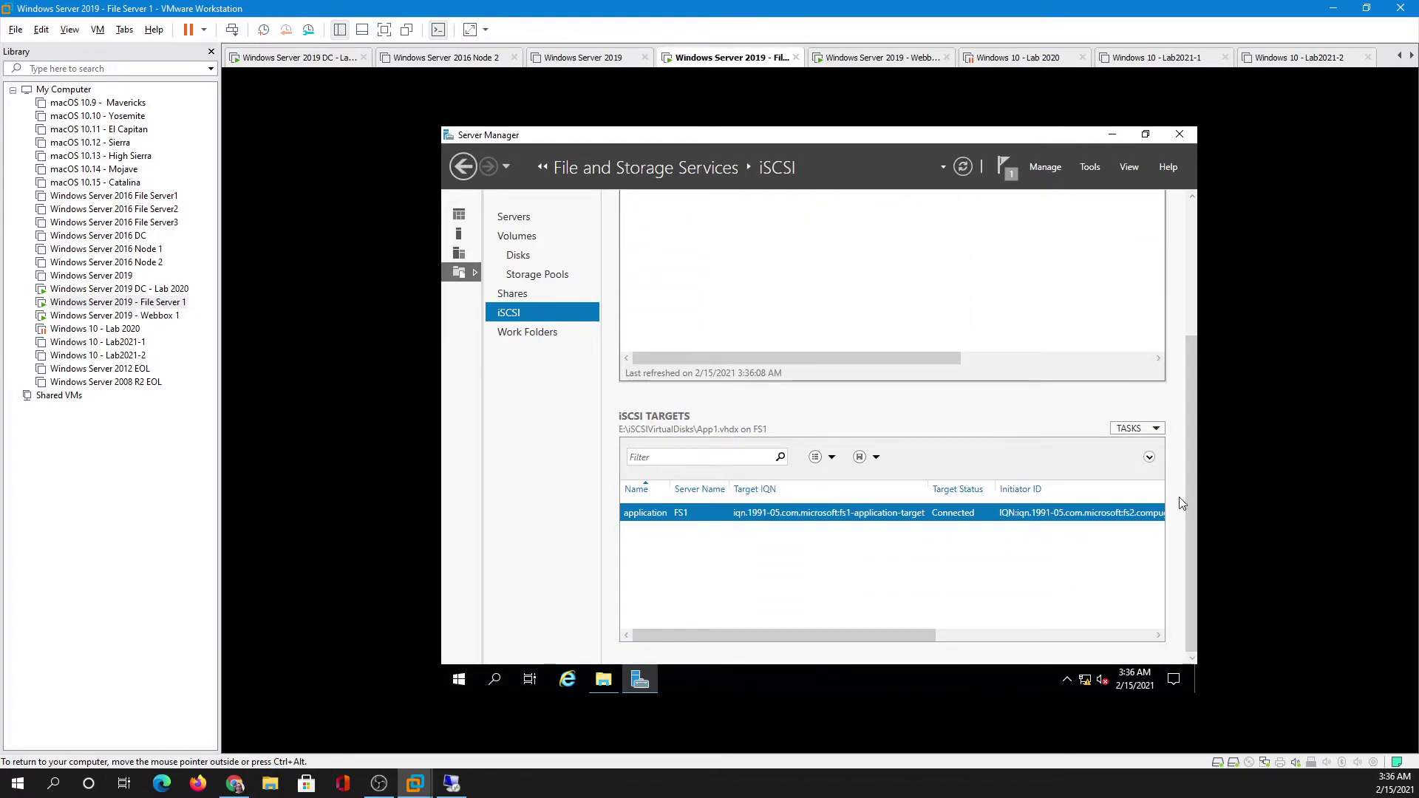
pyautogui.click(603, 679)
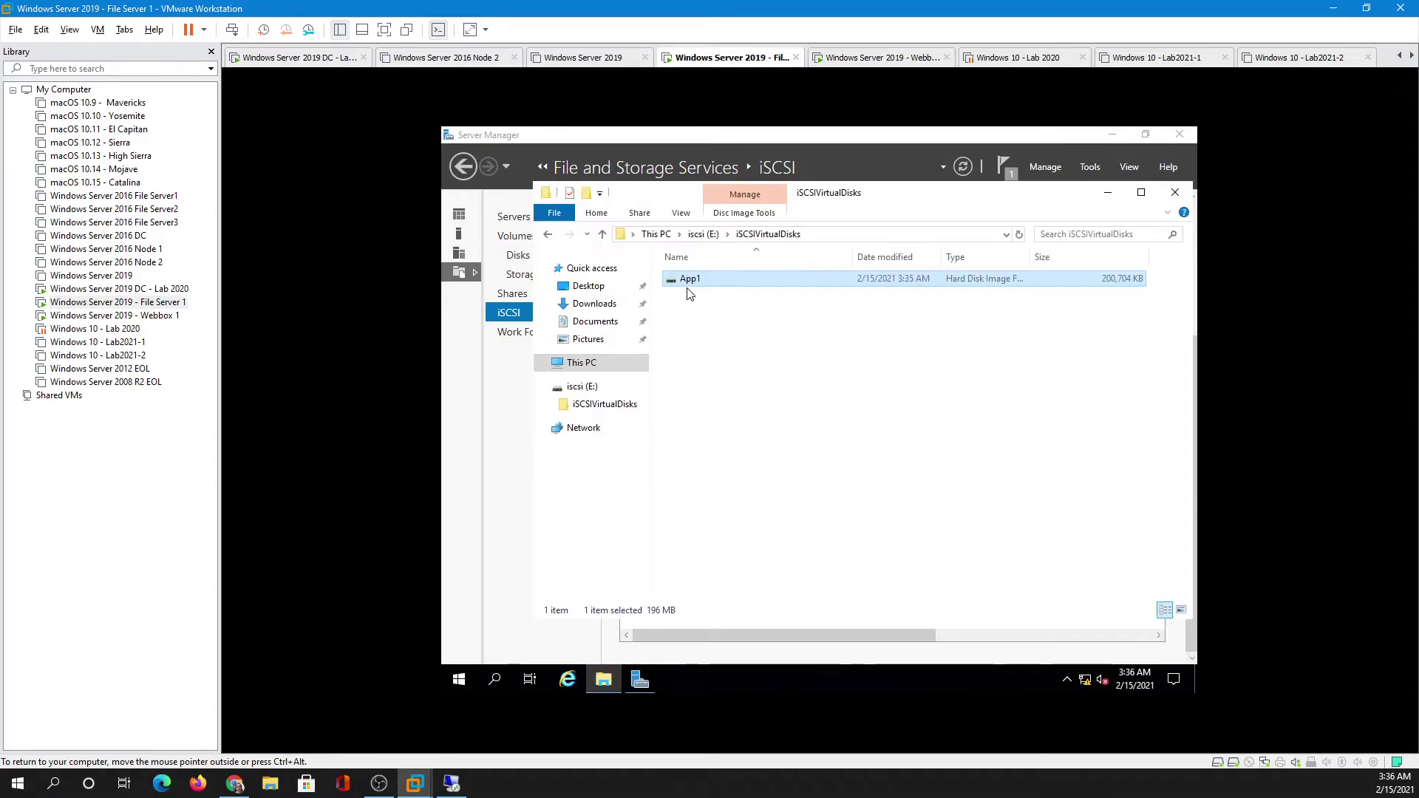
pyautogui.click(1111, 200)
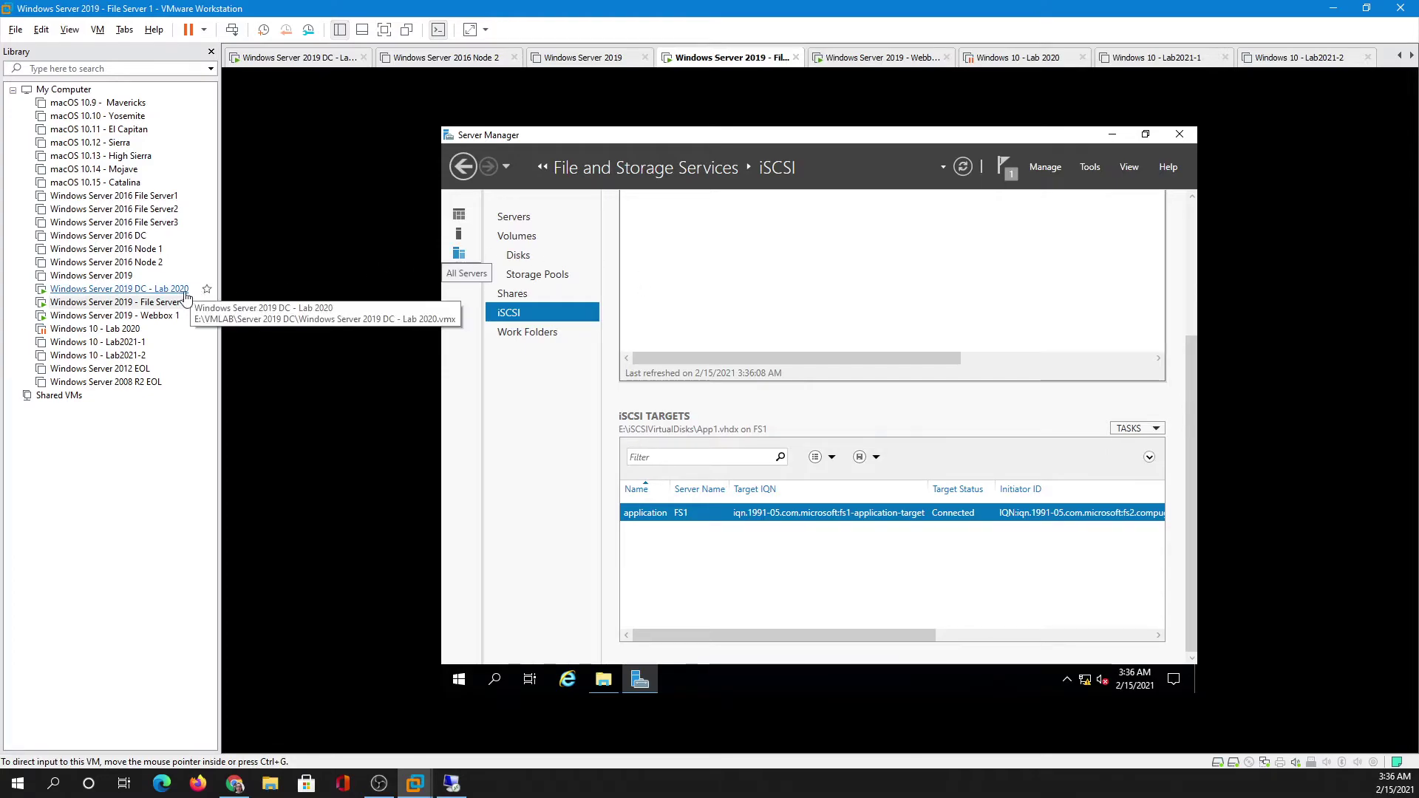
pyautogui.click(139, 290)
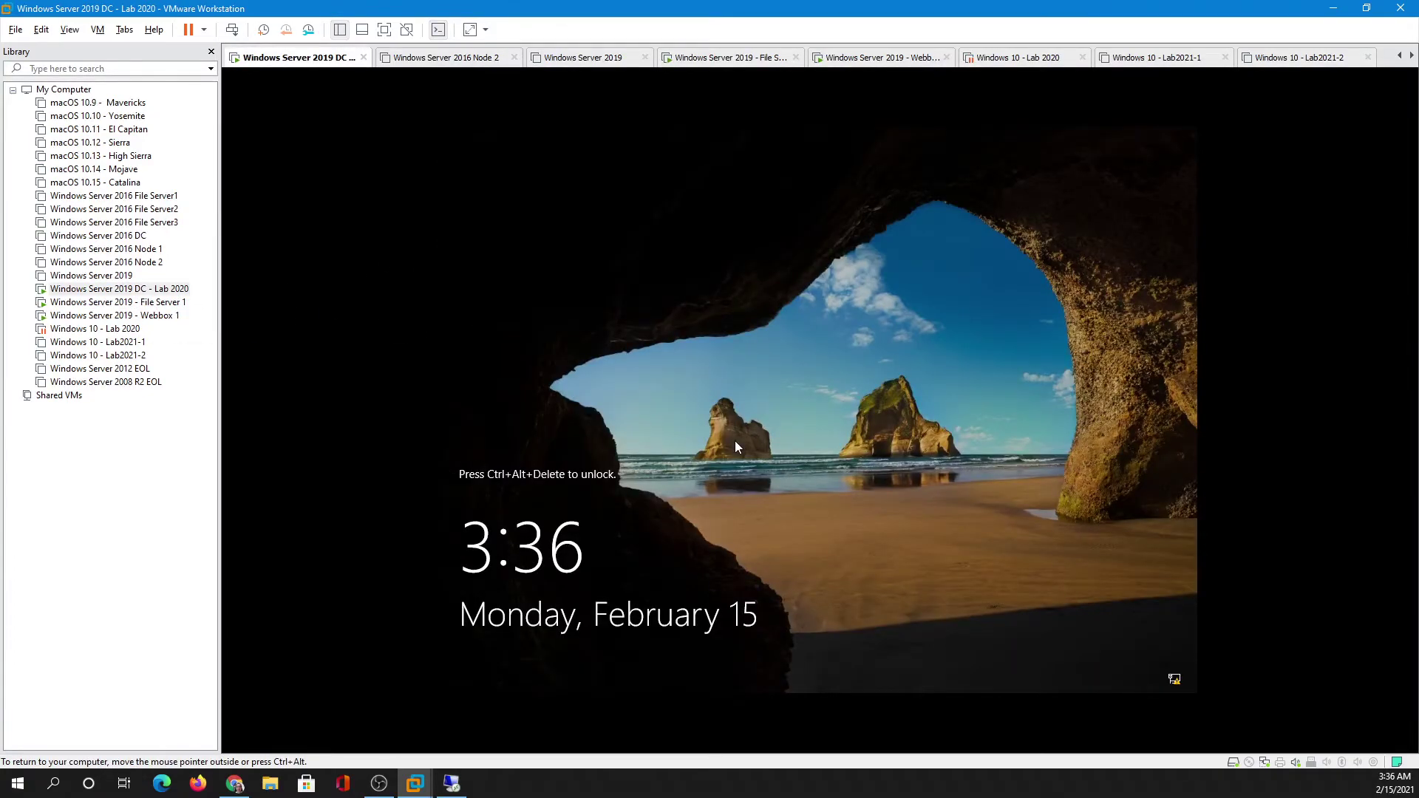
# - Sign in to the DC VM as Administrator with its password, then return to File Server 1
pyautogui.press('ctrl+alt+Insert')
pyautogui.write('P')
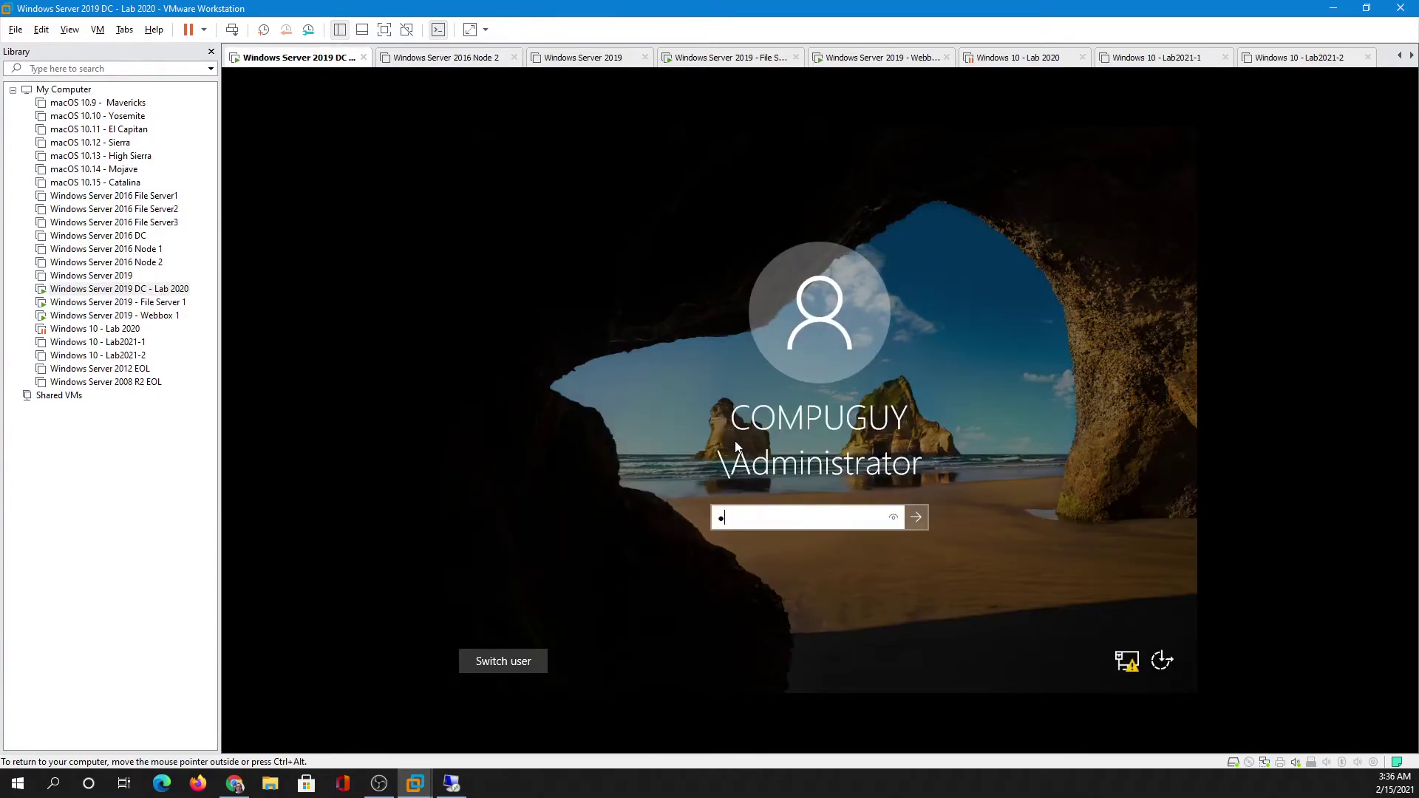
pyautogui.press('Return')
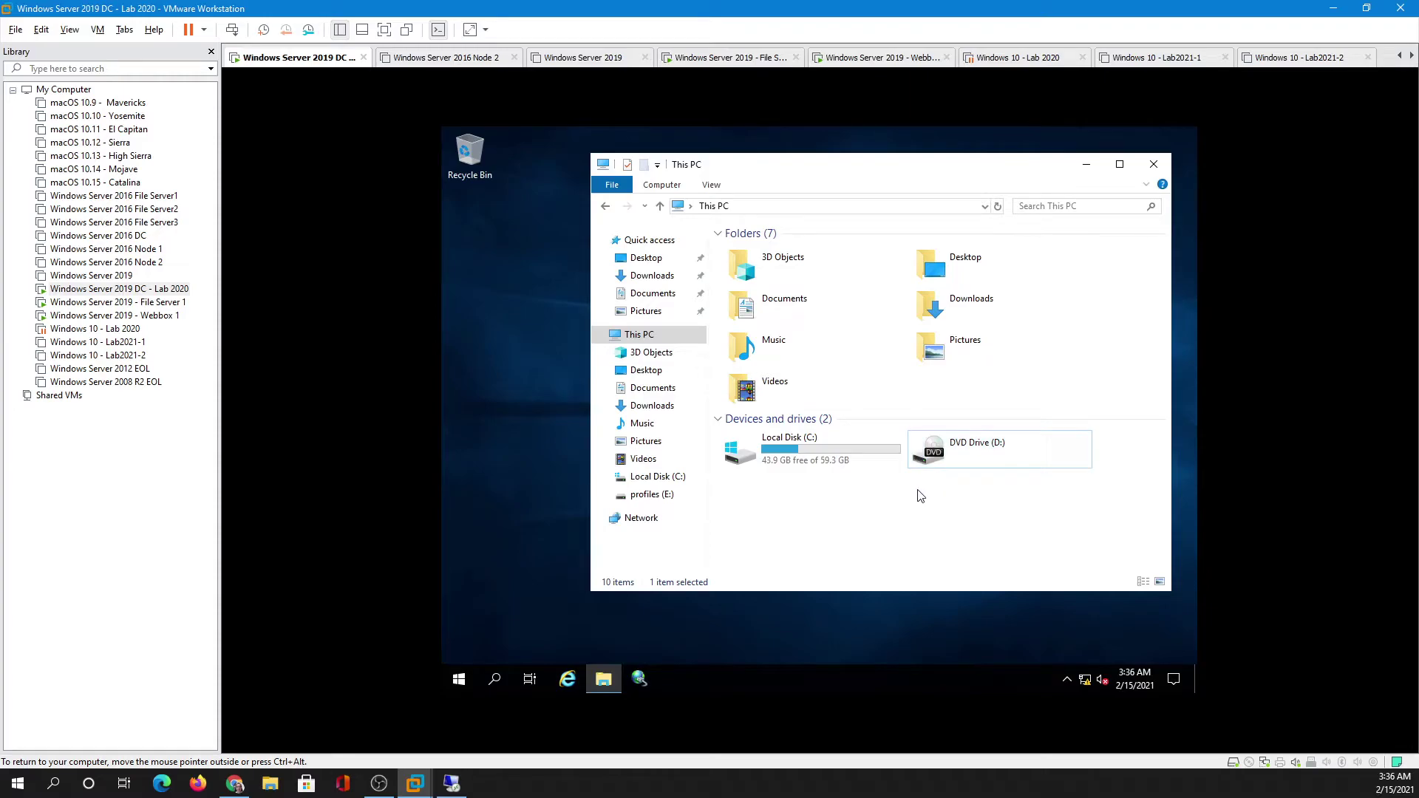
pyautogui.click(147, 303)
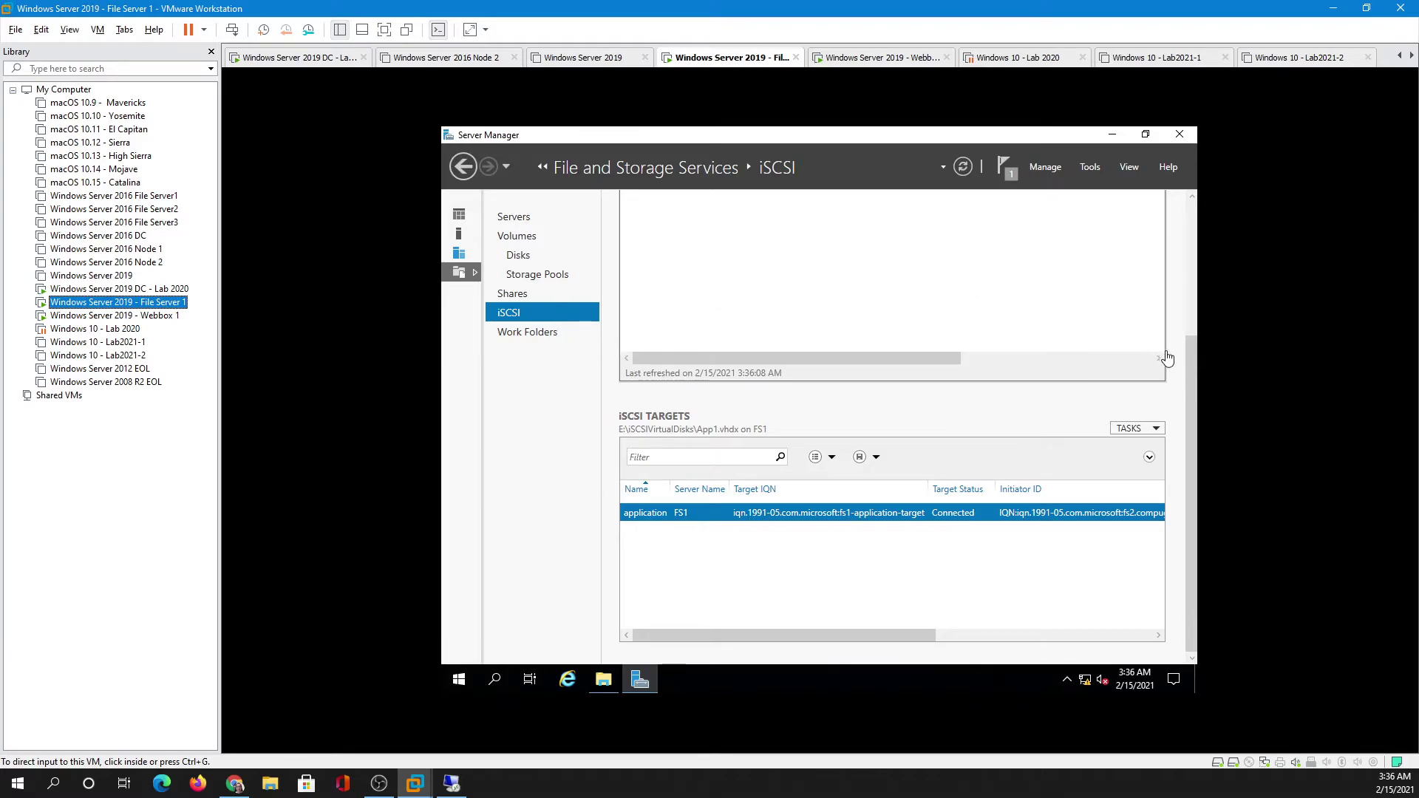
# - Start a new iSCSI virtual disk stored on FS1's E: volume
pyautogui.click(1192, 215)
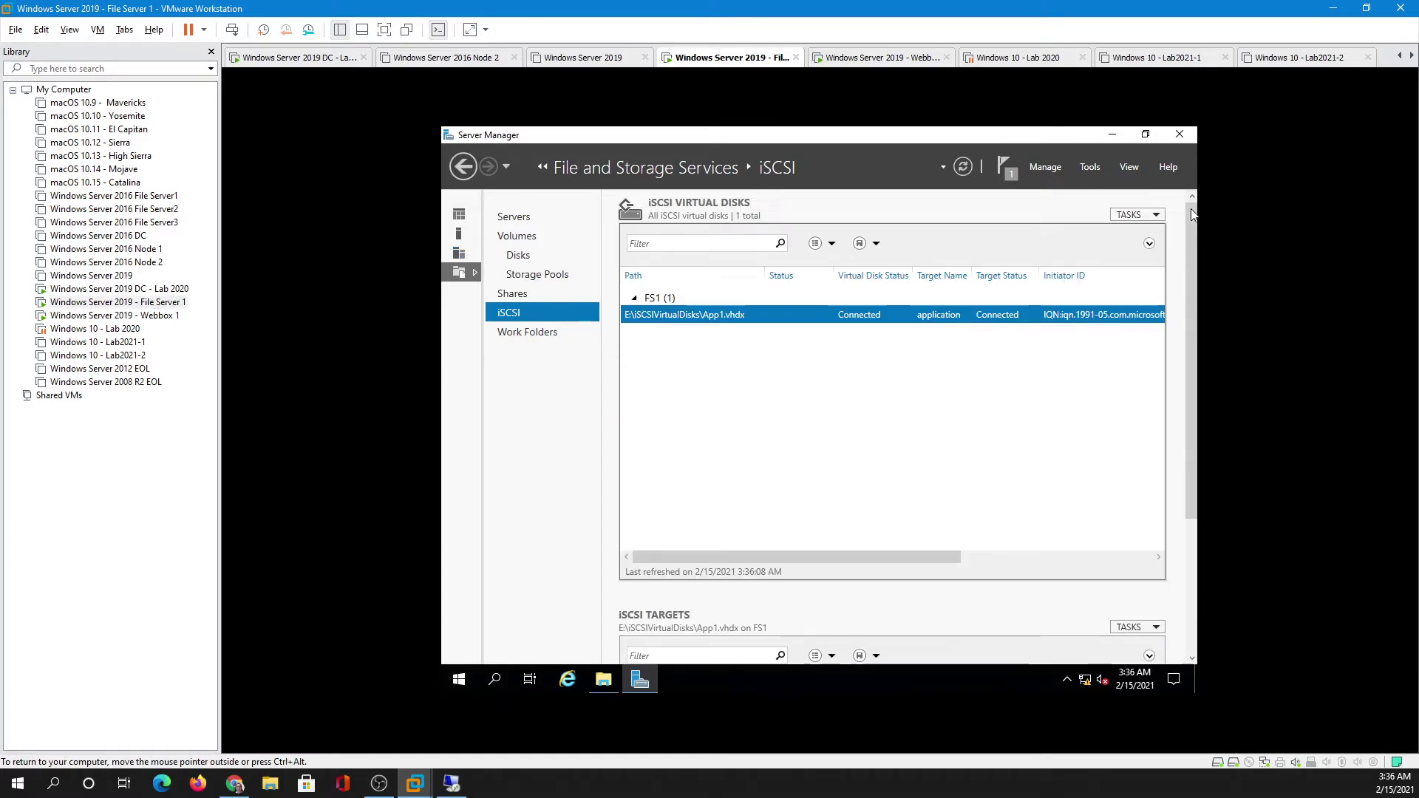
pyautogui.click(1140, 214)
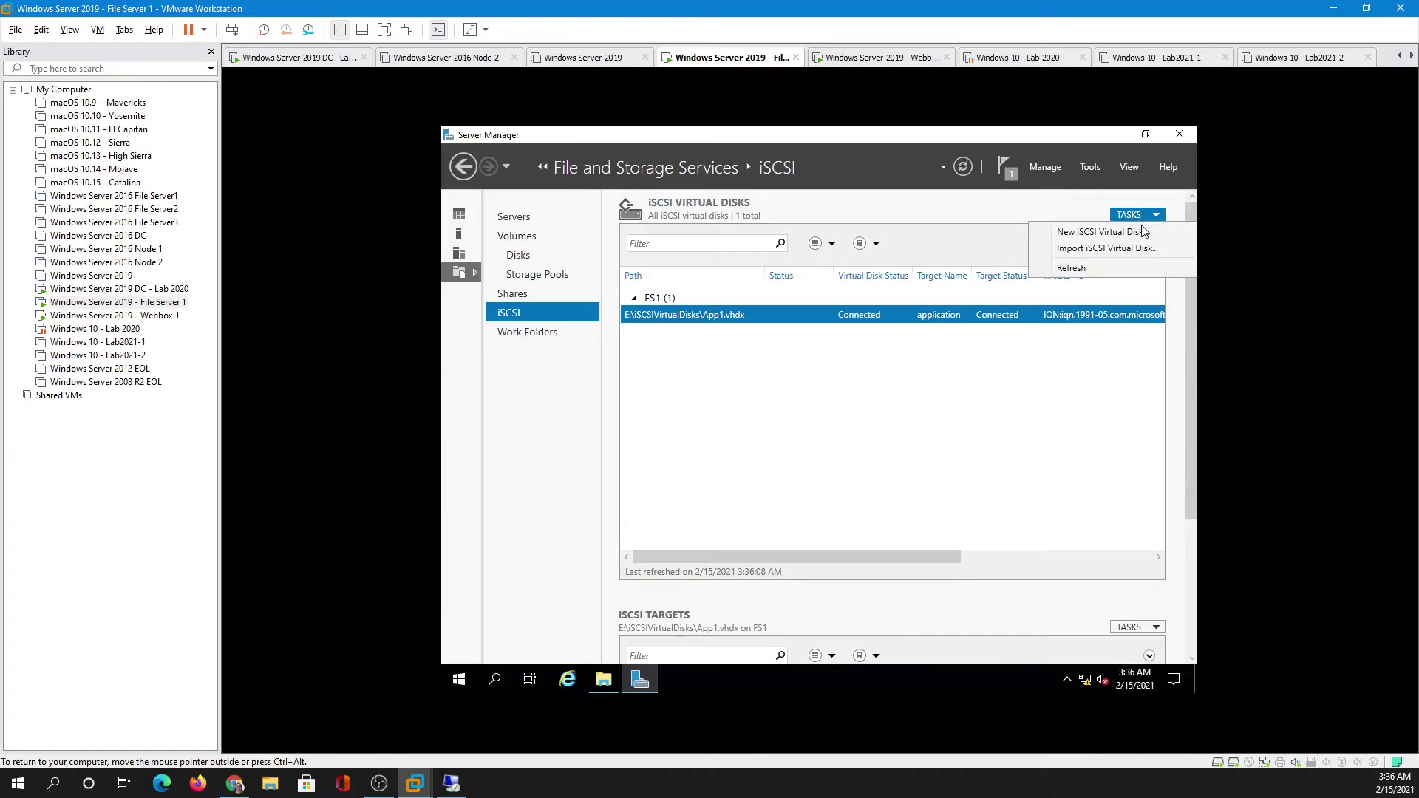
pyautogui.click(1085, 232)
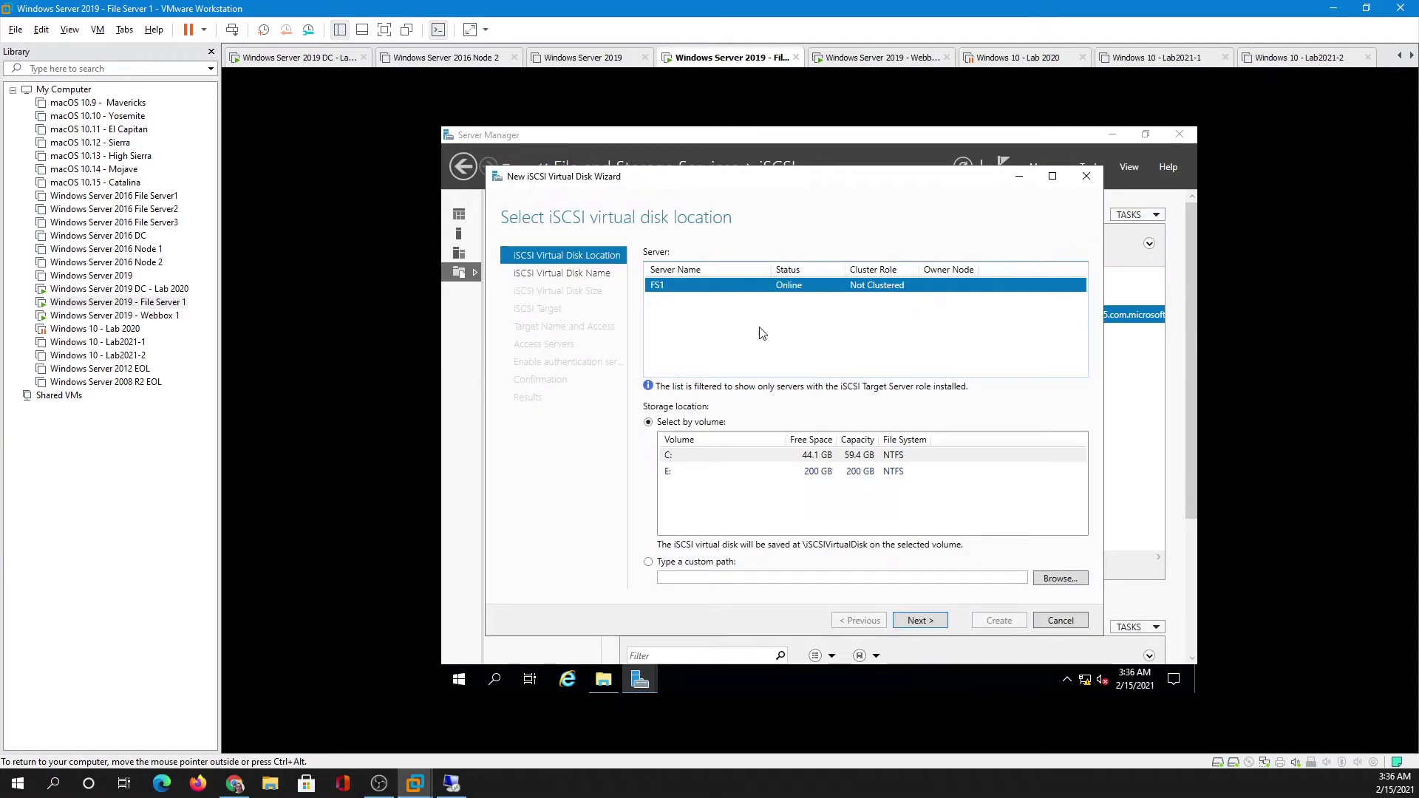
pyautogui.click(672, 471)
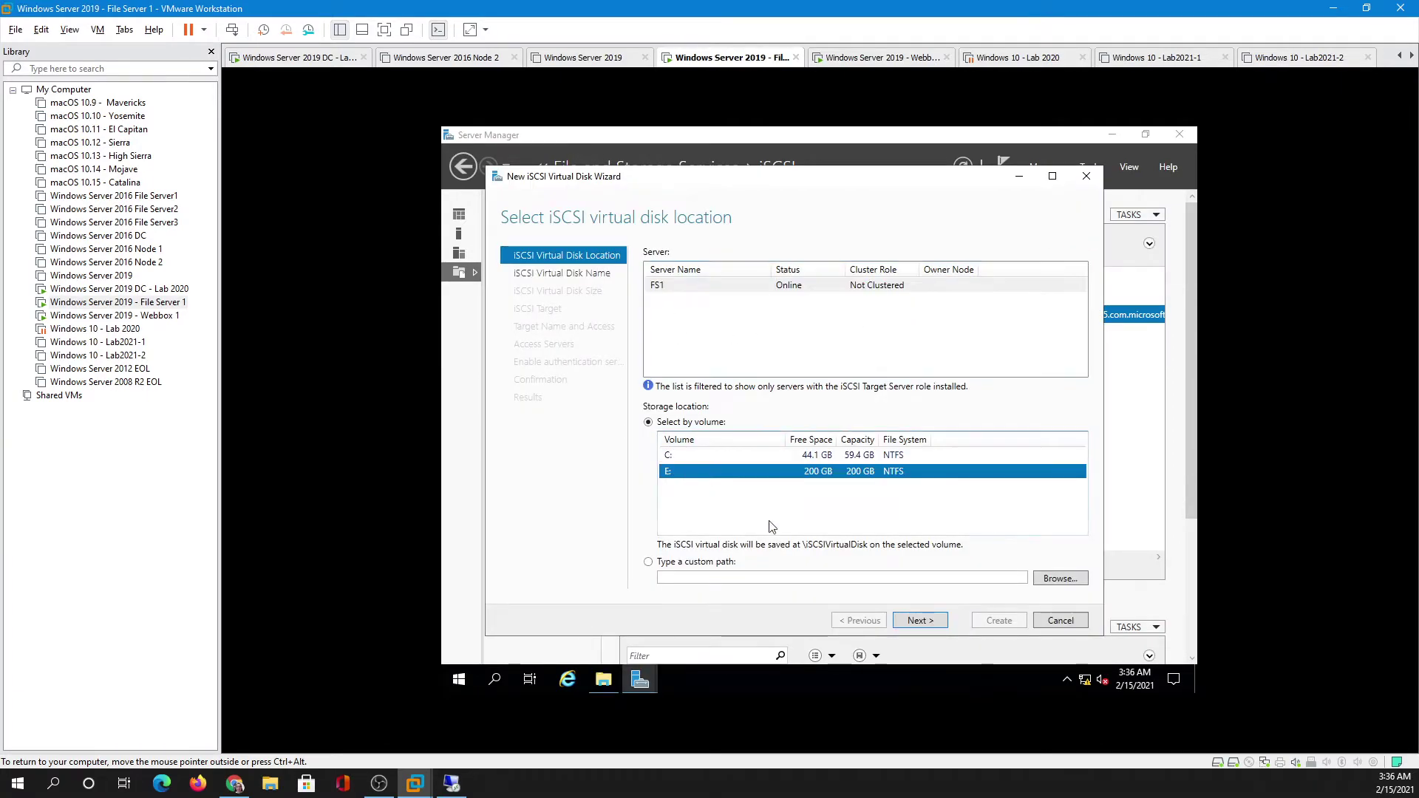
pyautogui.click(914, 623)
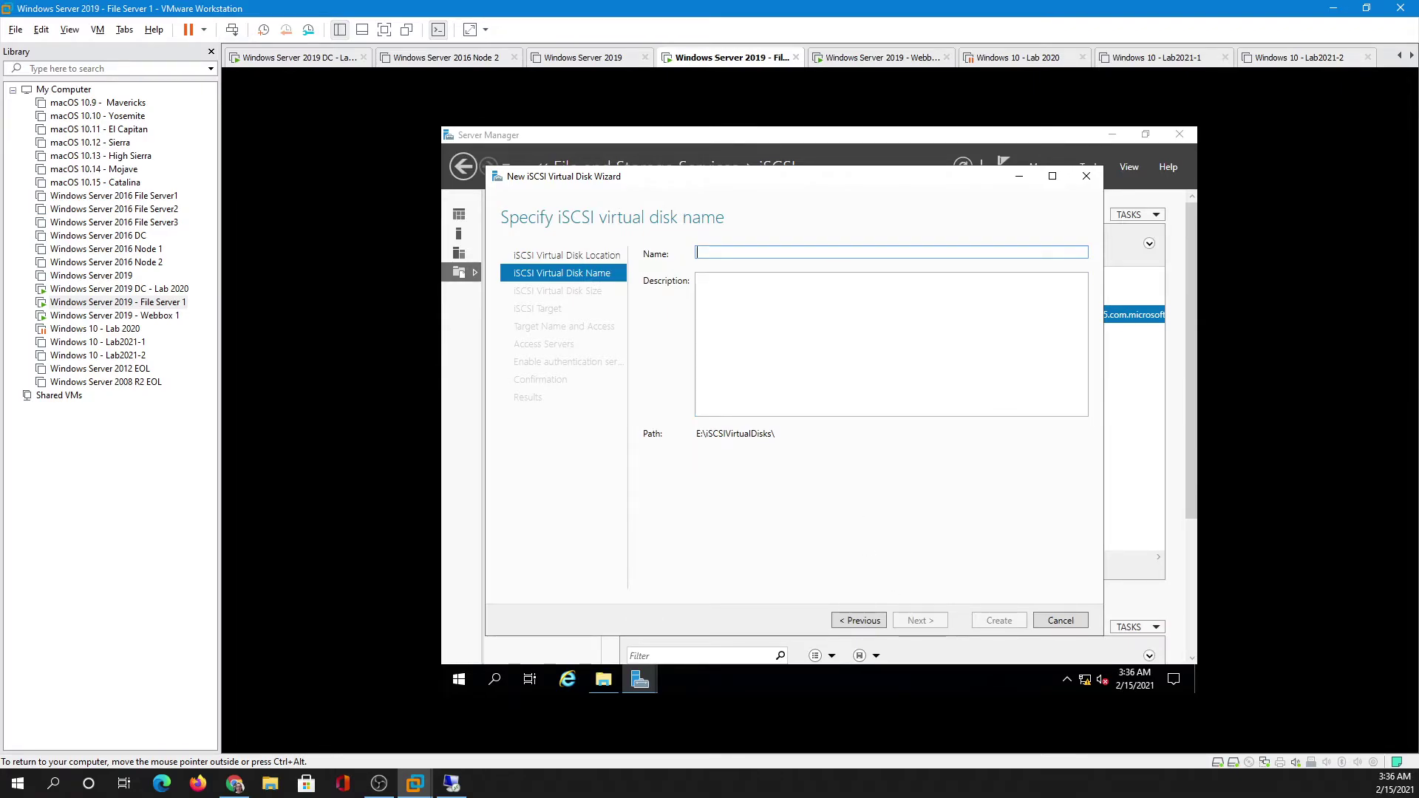
# - Name the virtual disk Profiles and give it a fixed 40 GB size
pyautogui.write('Profiles')
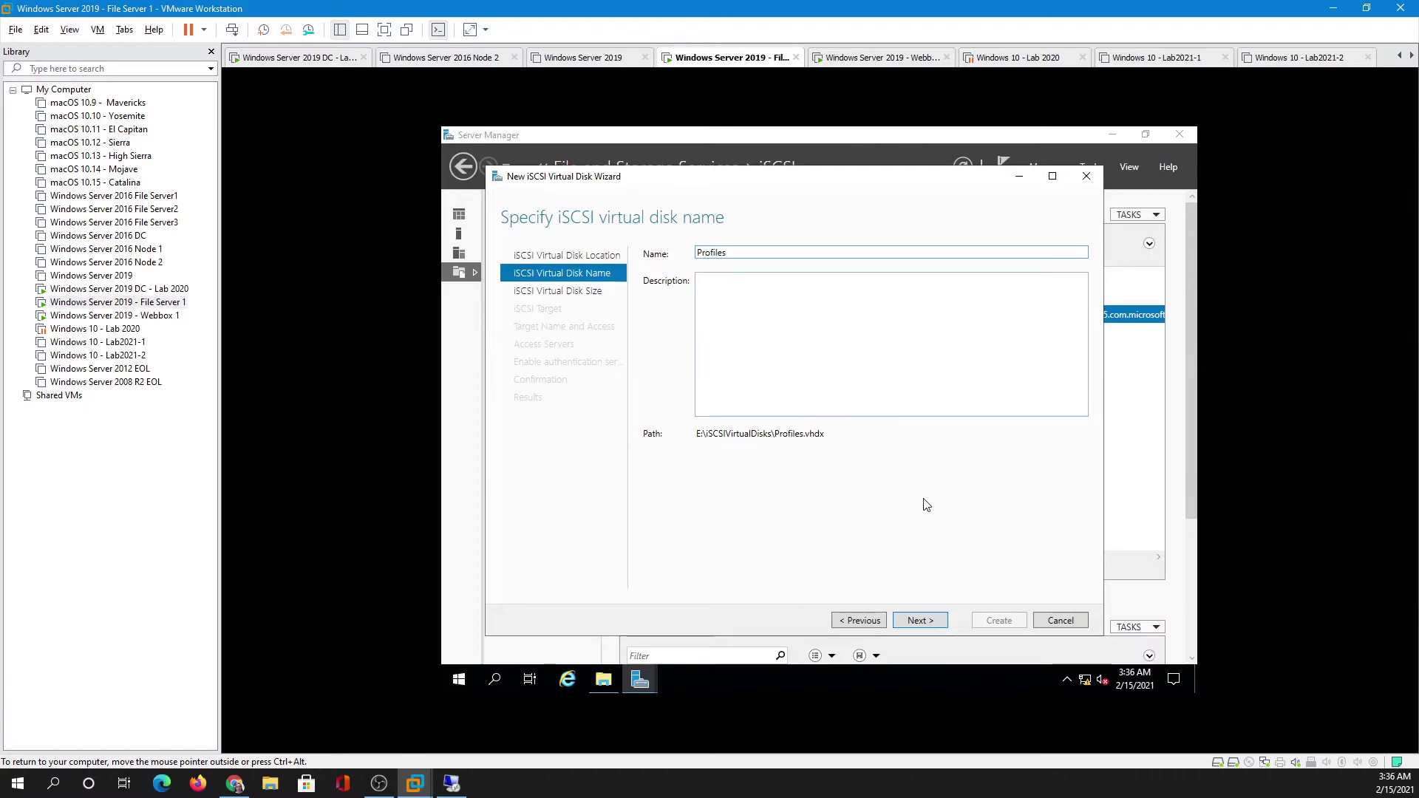
pyautogui.press('Tab')
pyautogui.press('Tab')
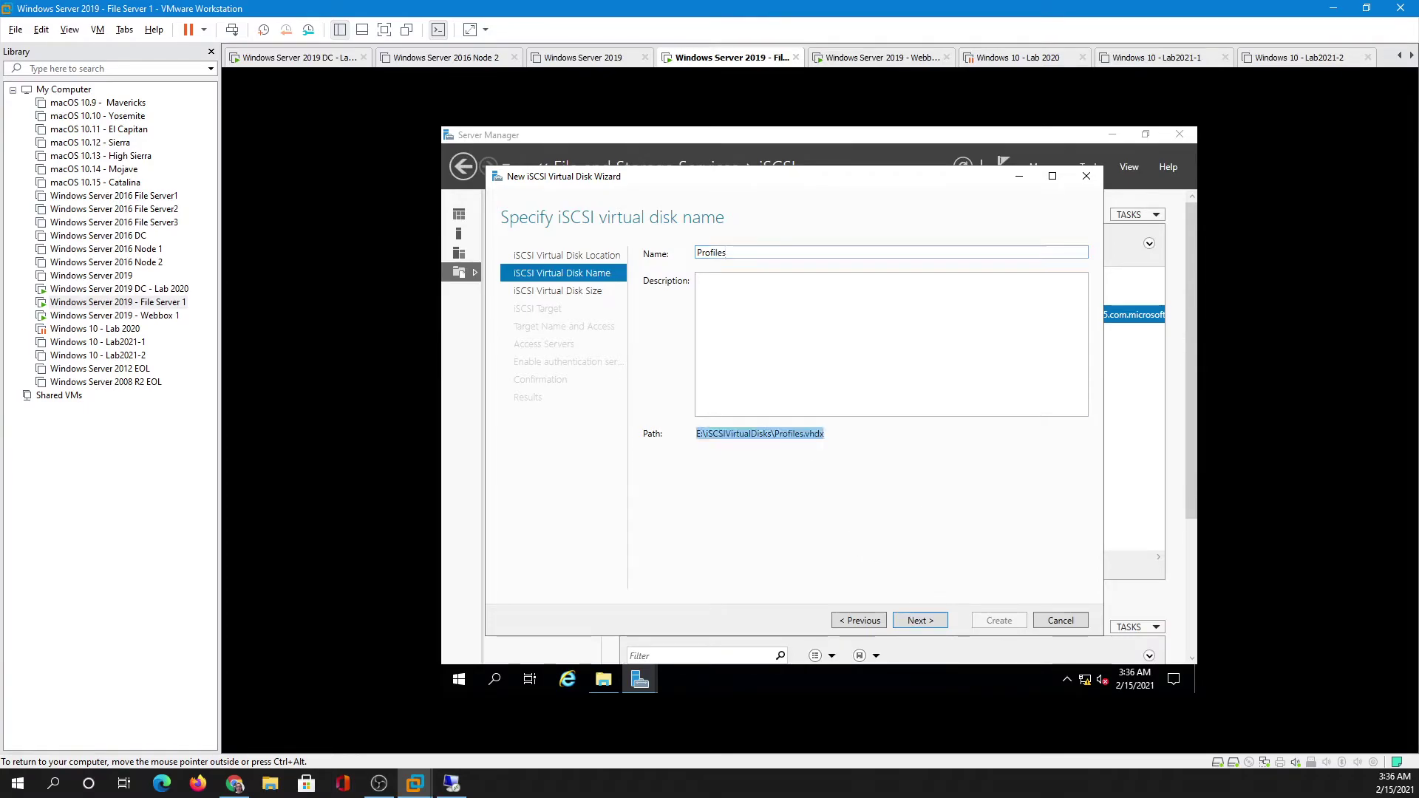
pyautogui.click(920, 622)
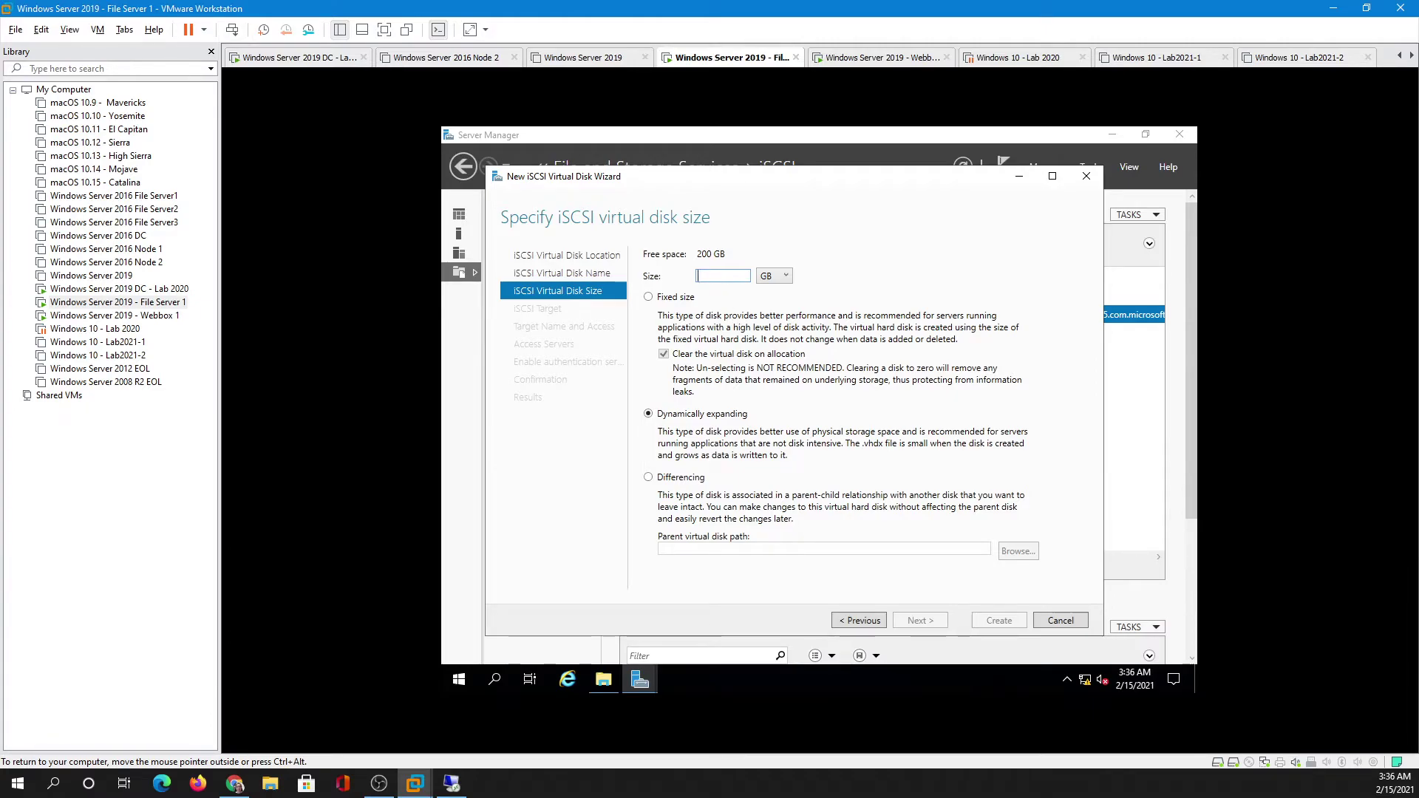
pyautogui.write('40')
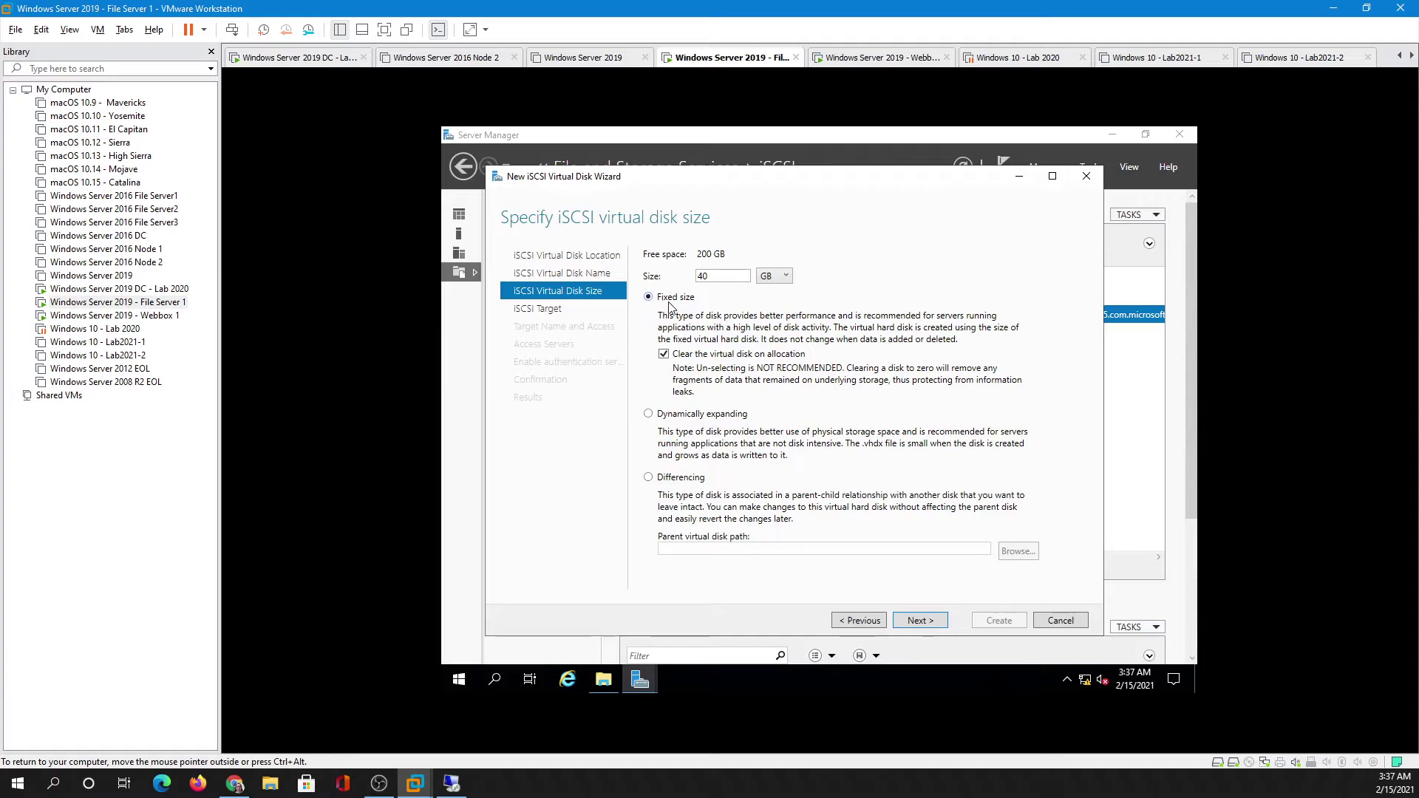
pyautogui.click(920, 621)
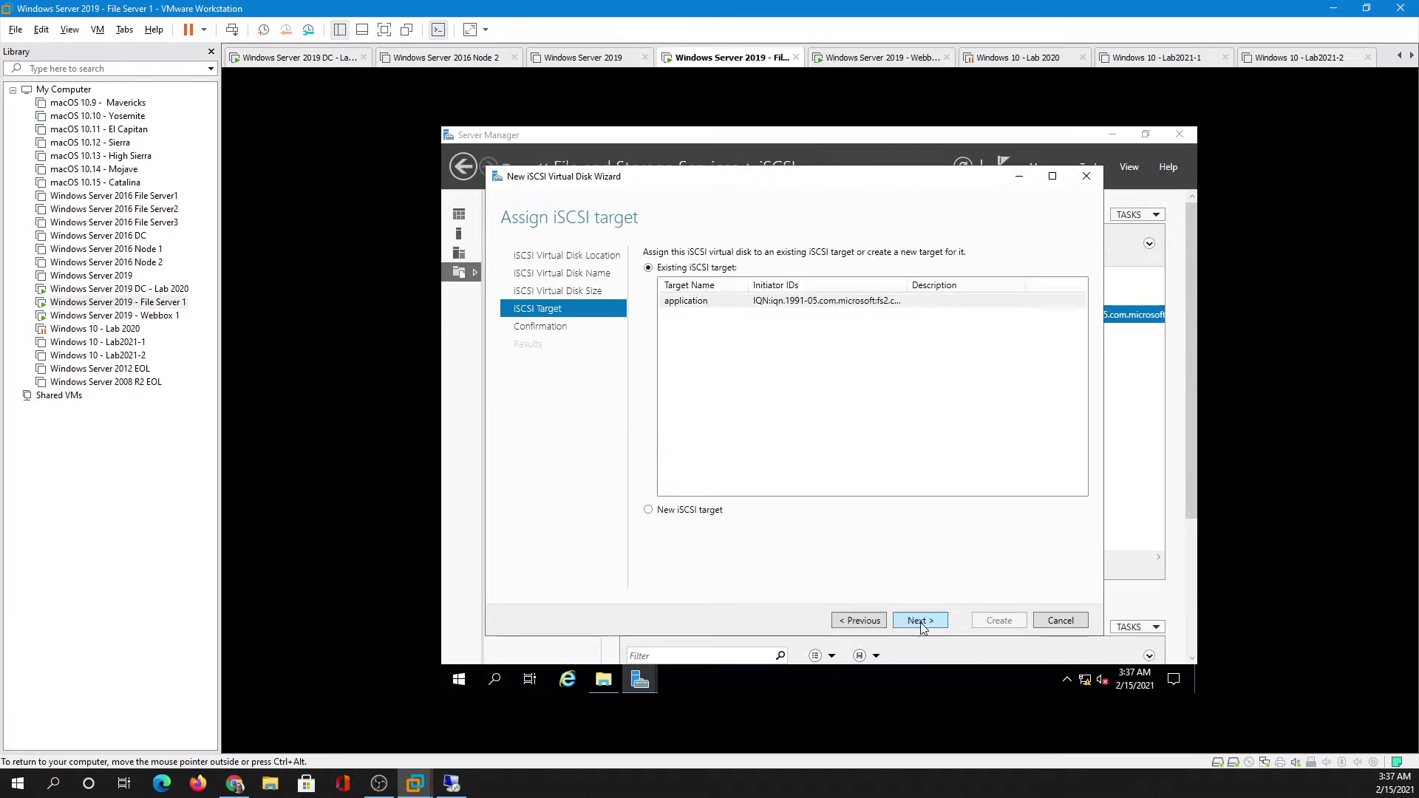
# - Assign the disk to a new iSCSI target named 'Profiles' and continue to access servers
pyautogui.click(678, 509)
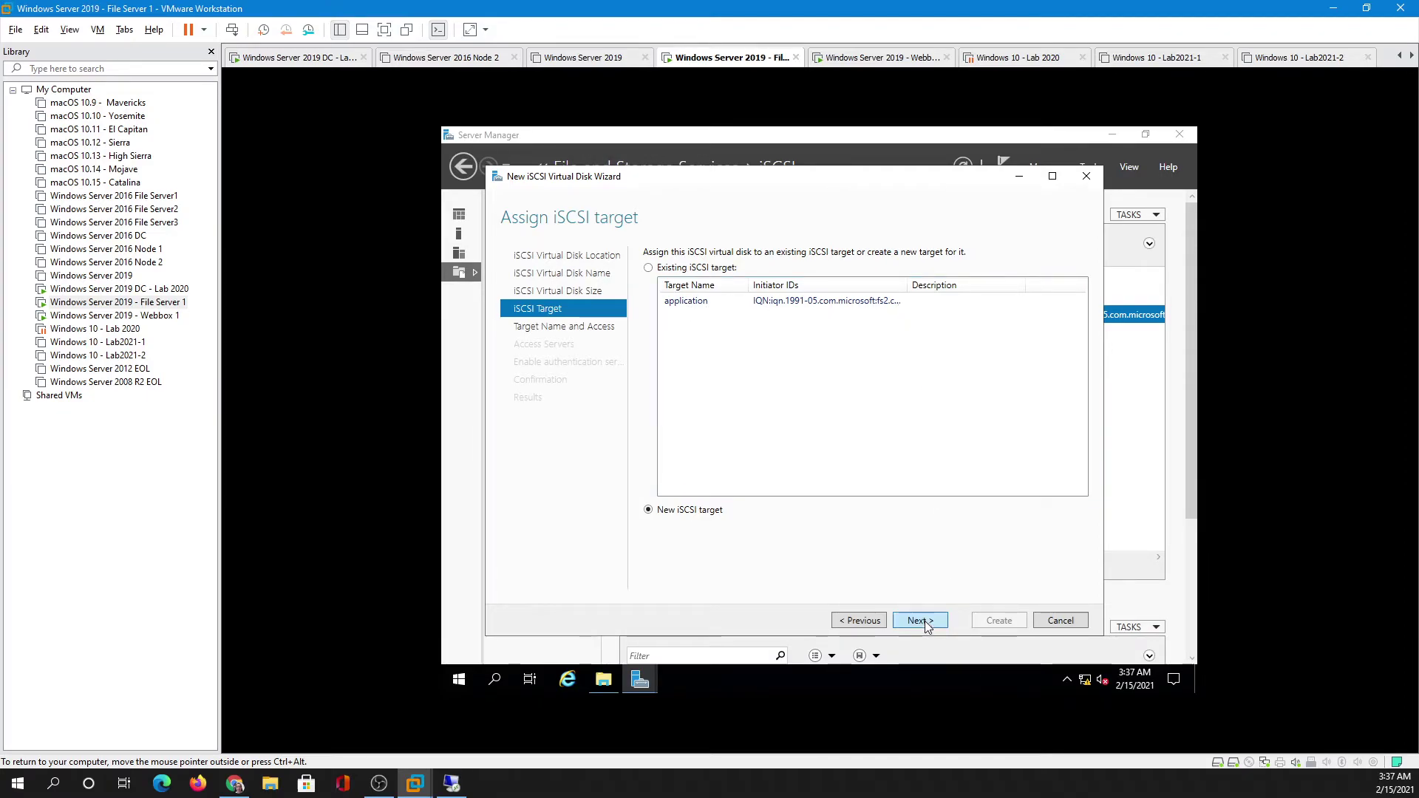
pyautogui.click(923, 621)
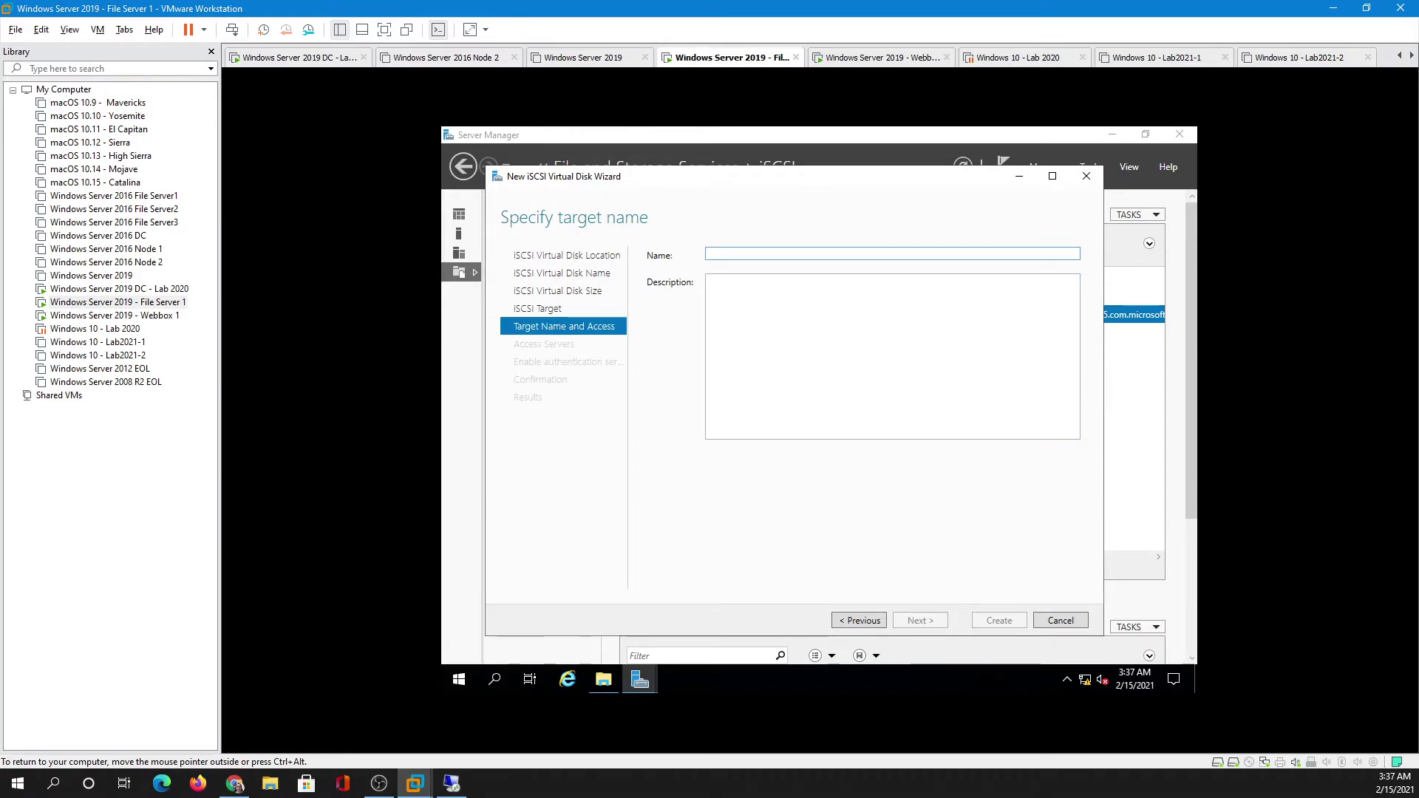
pyautogui.write('Profiles')
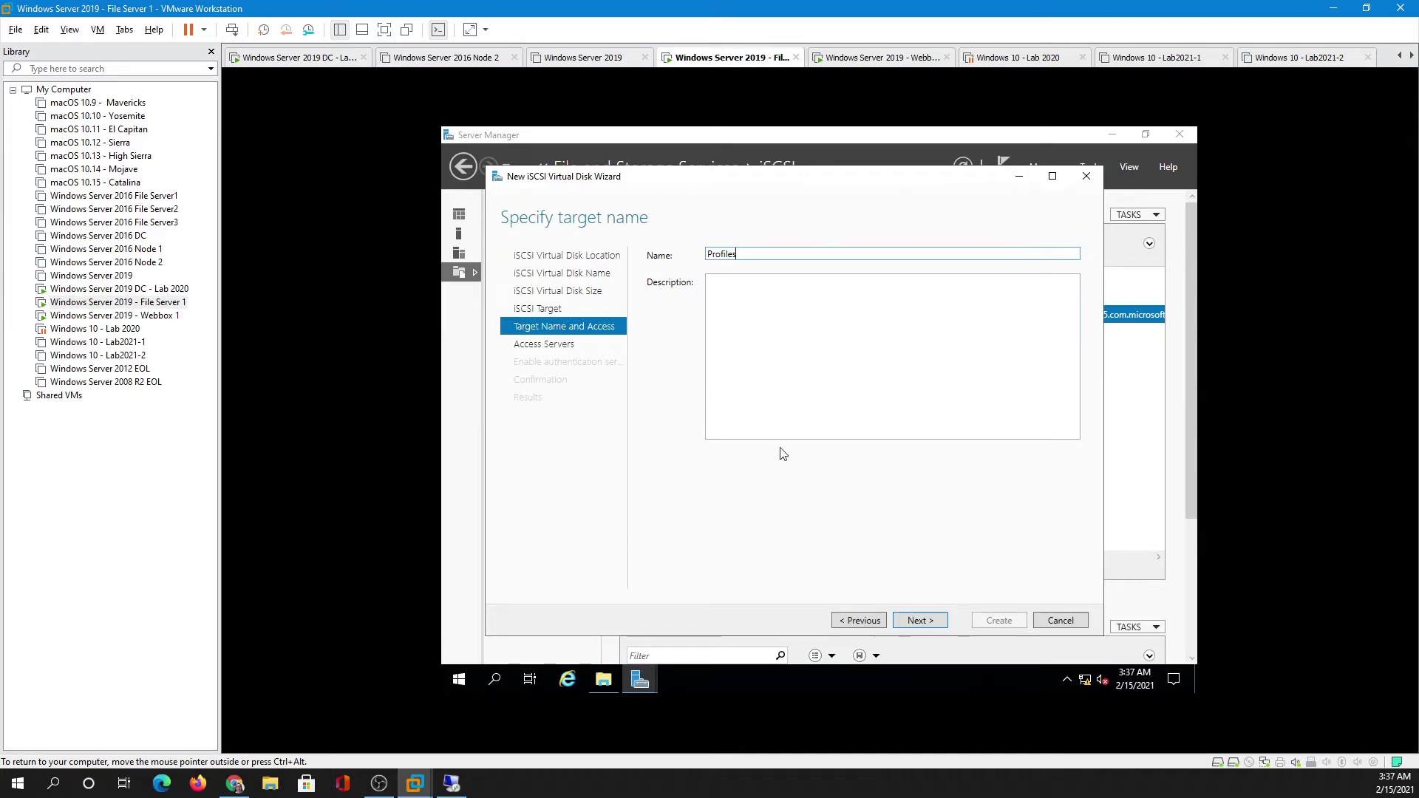
pyautogui.click(925, 634)
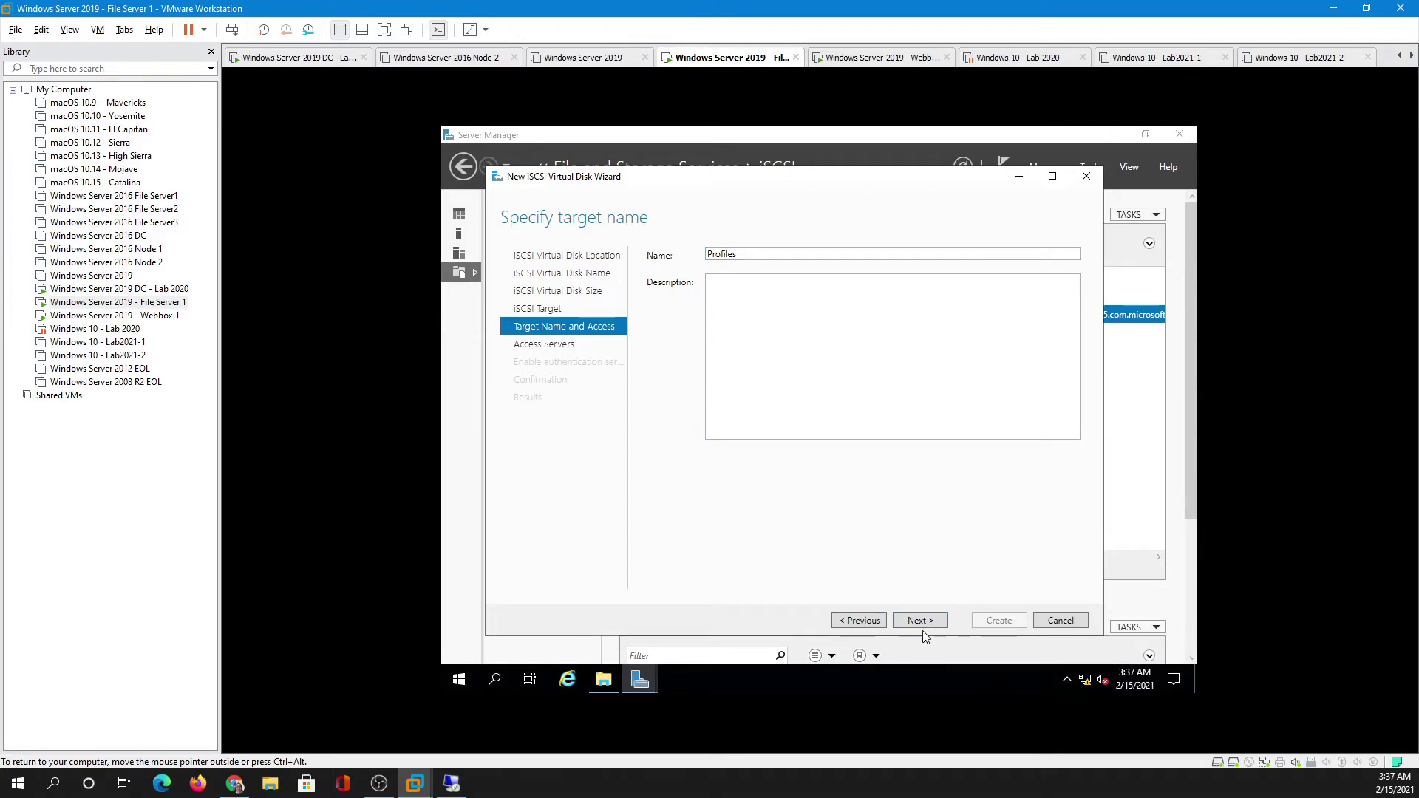
# - Add dc1's initiator IQN (dc1.compuguy.info) to the Profiles target's access server list
pyautogui.click(917, 622)
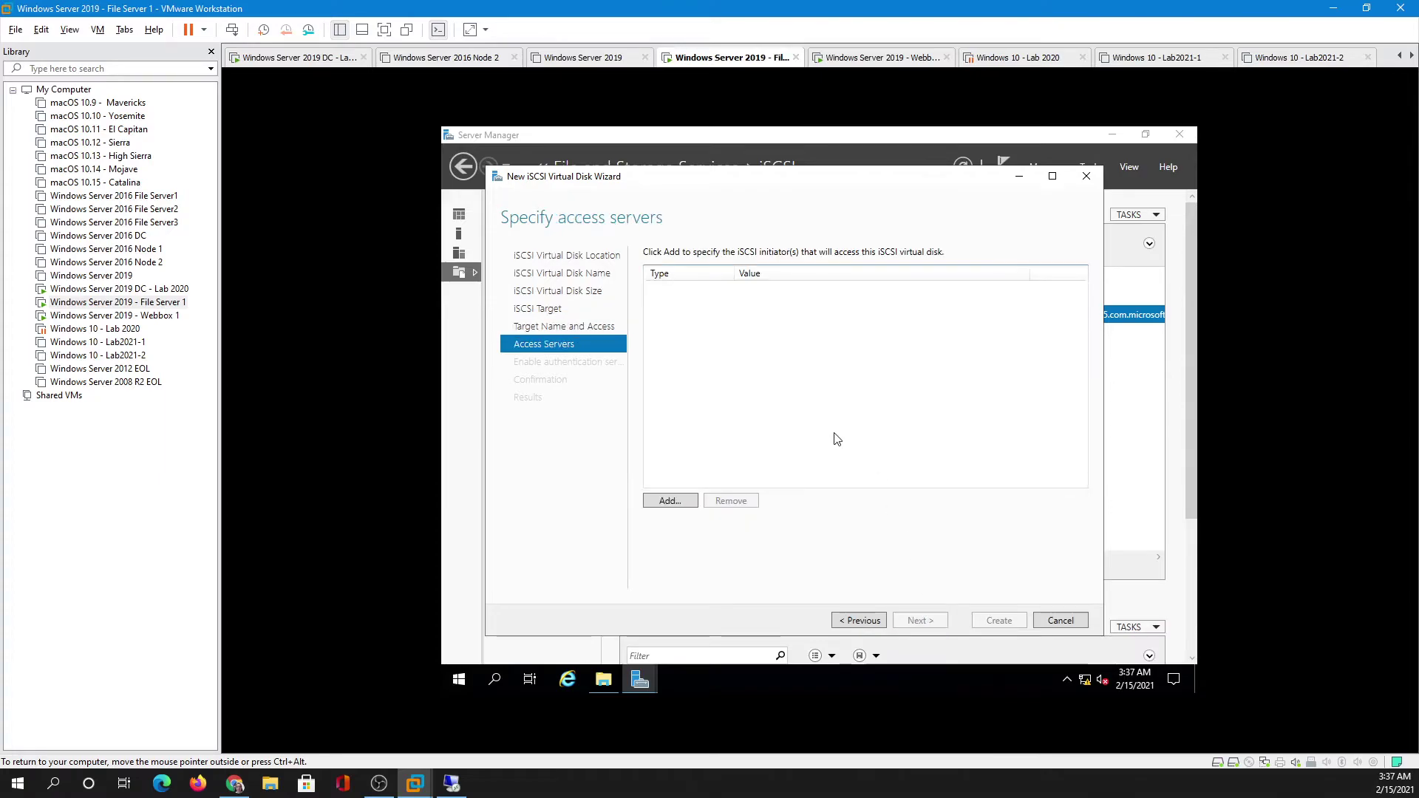
pyautogui.click(675, 501)
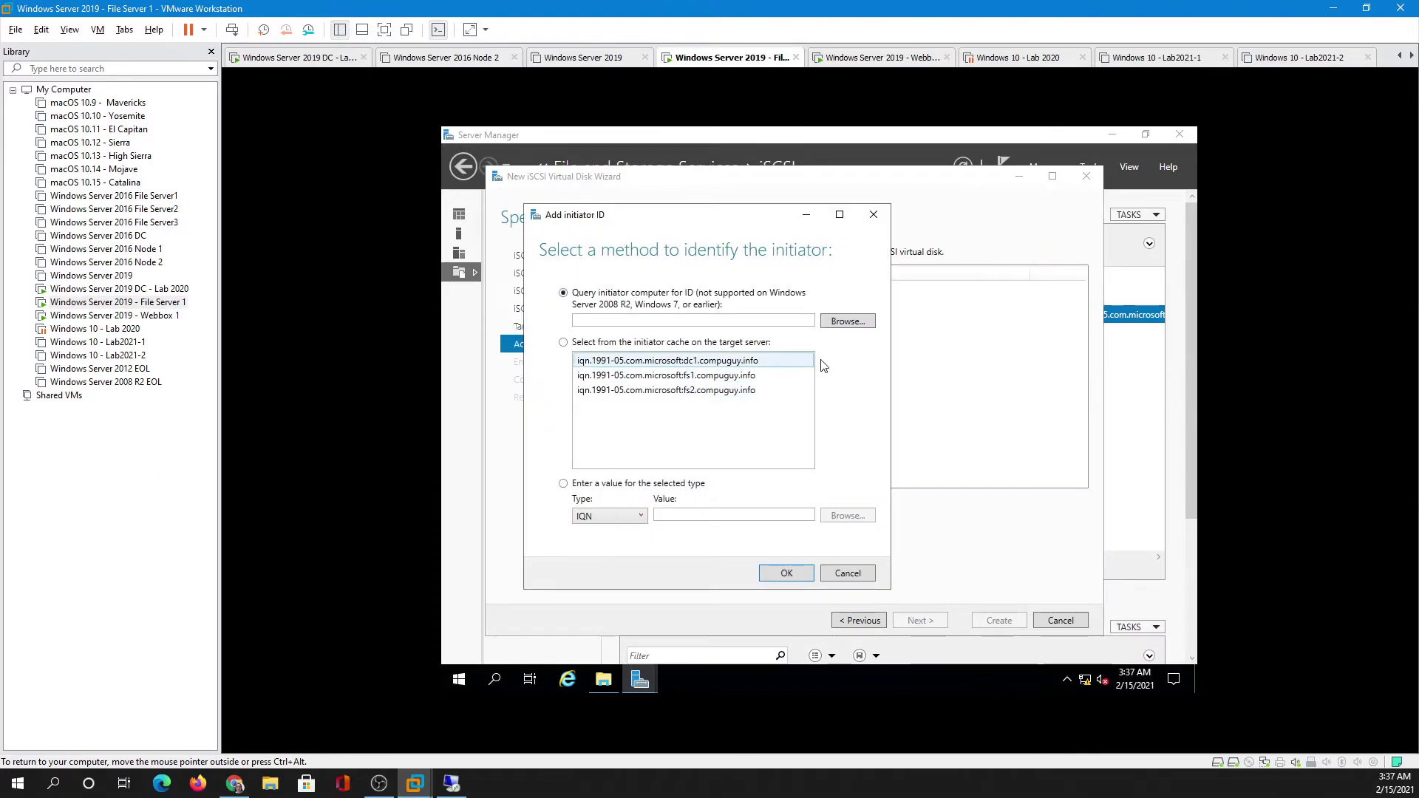
pyautogui.click(776, 361)
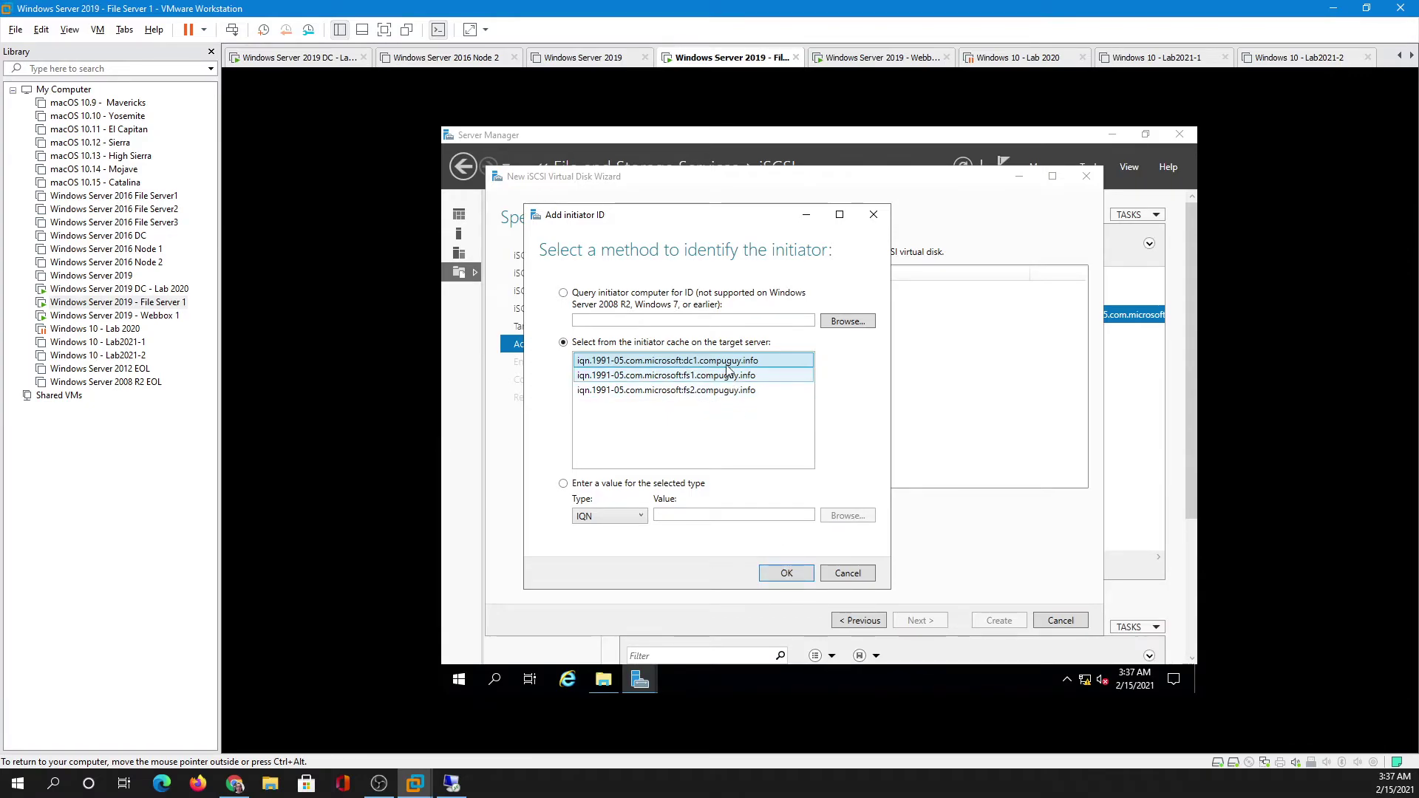
pyautogui.click(843, 320)
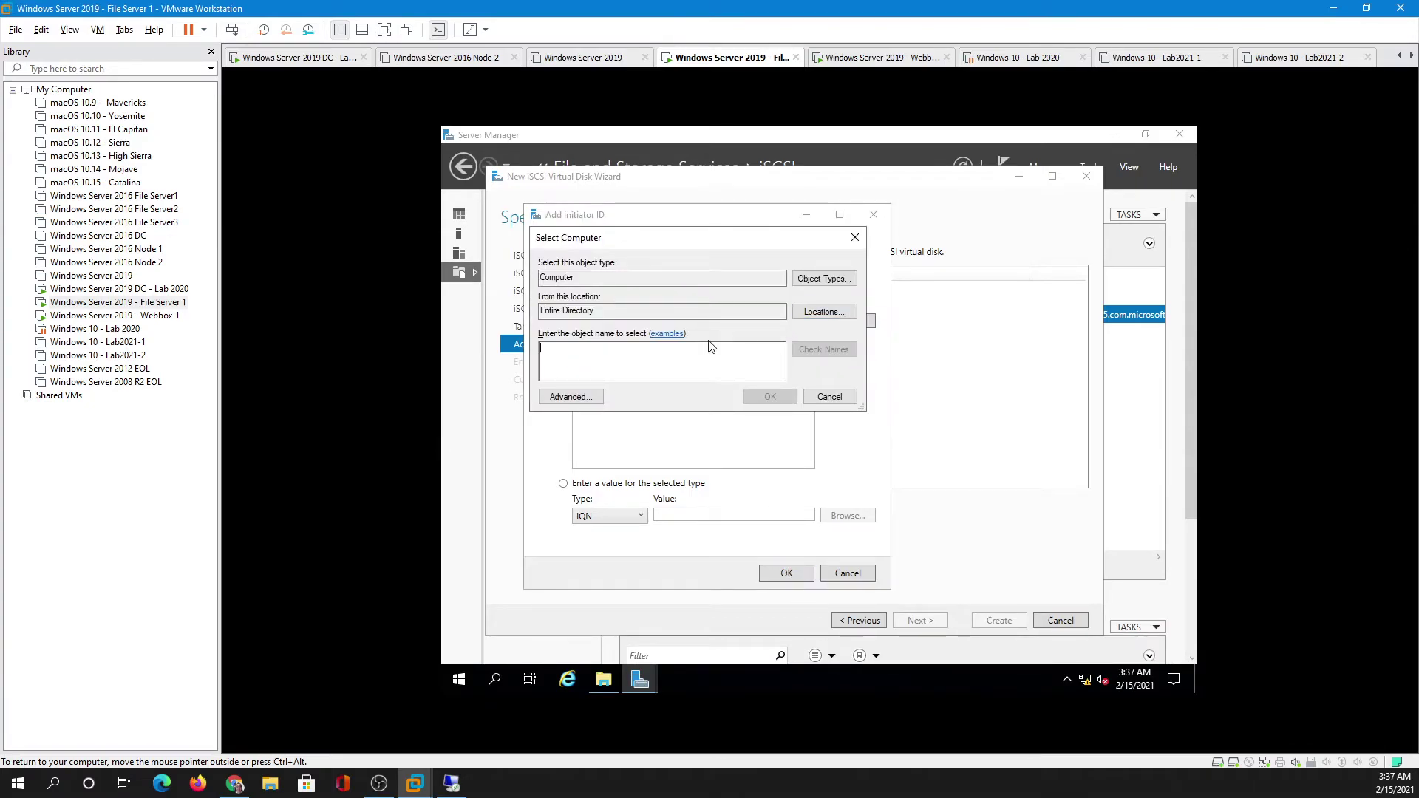
pyautogui.write('dc1')
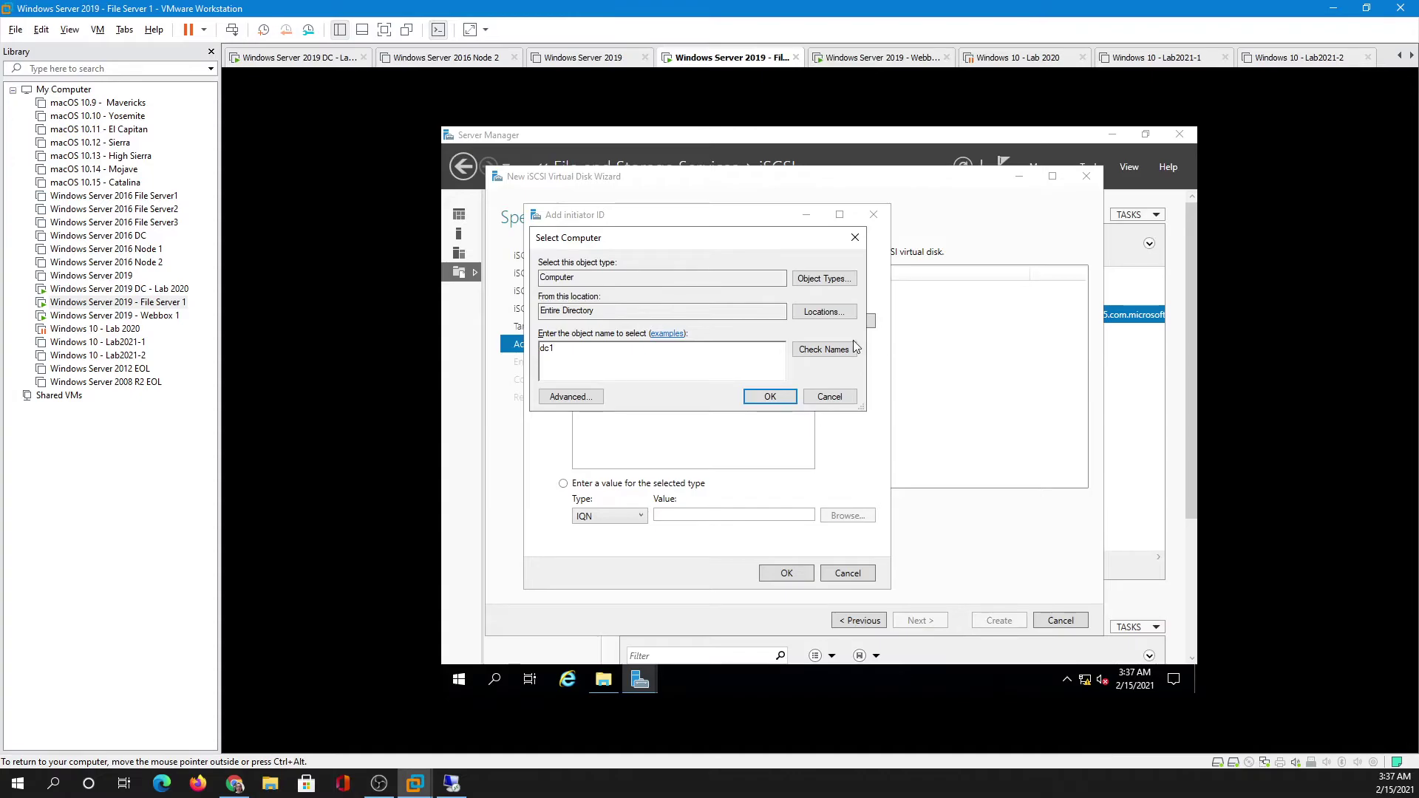
pyautogui.click(769, 397)
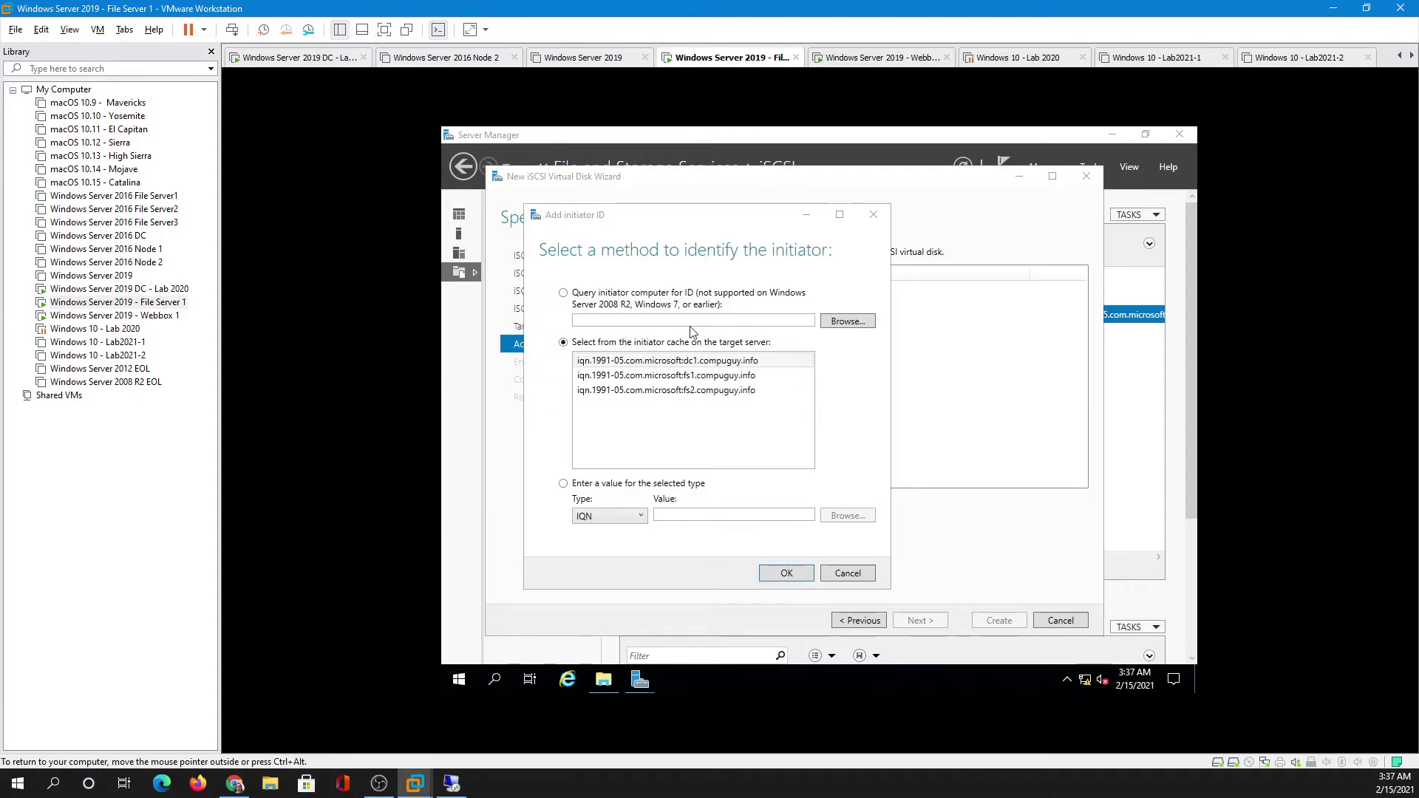
pyautogui.click(785, 573)
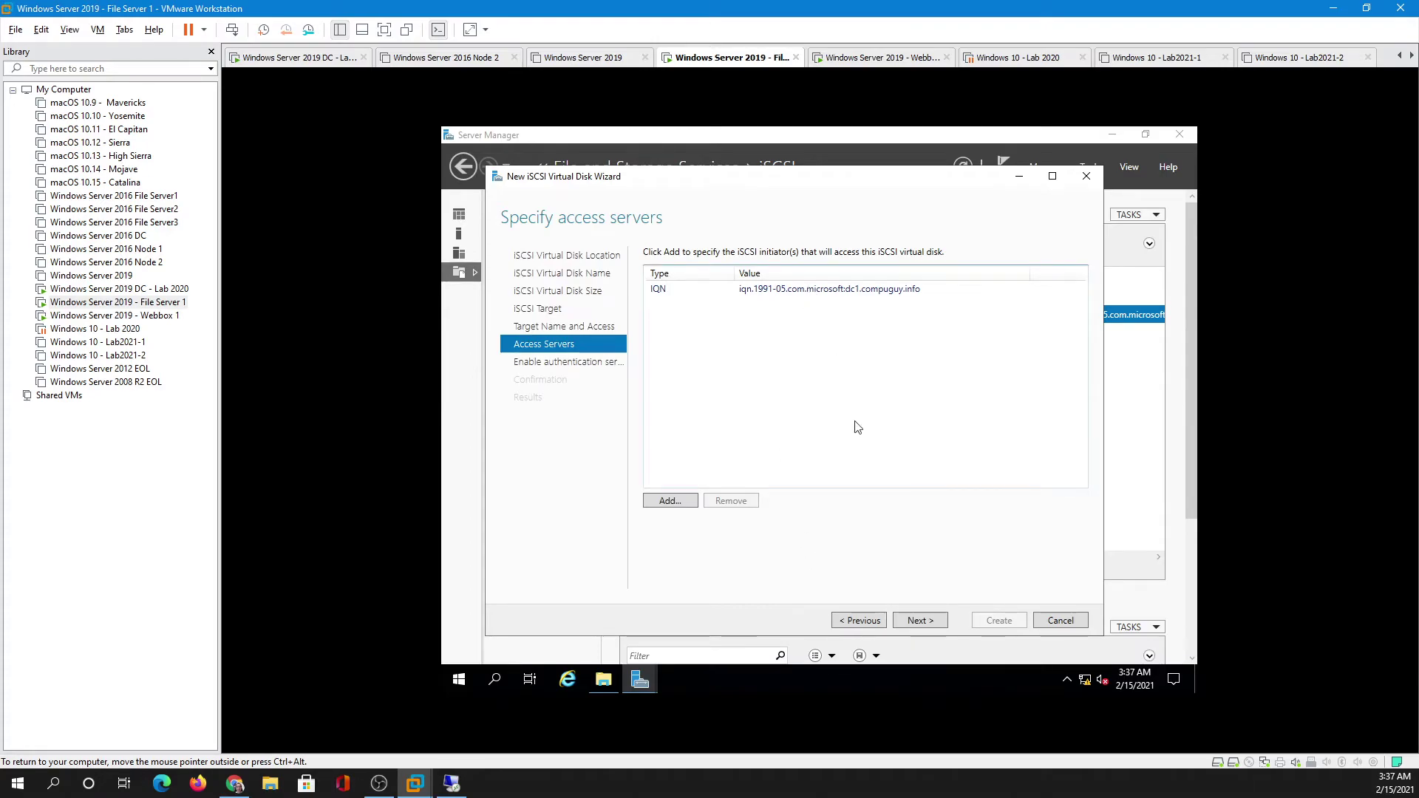
# - Enable CHAP with user name 'profiles', then enter the password and its confirmation
pyautogui.click(911, 623)
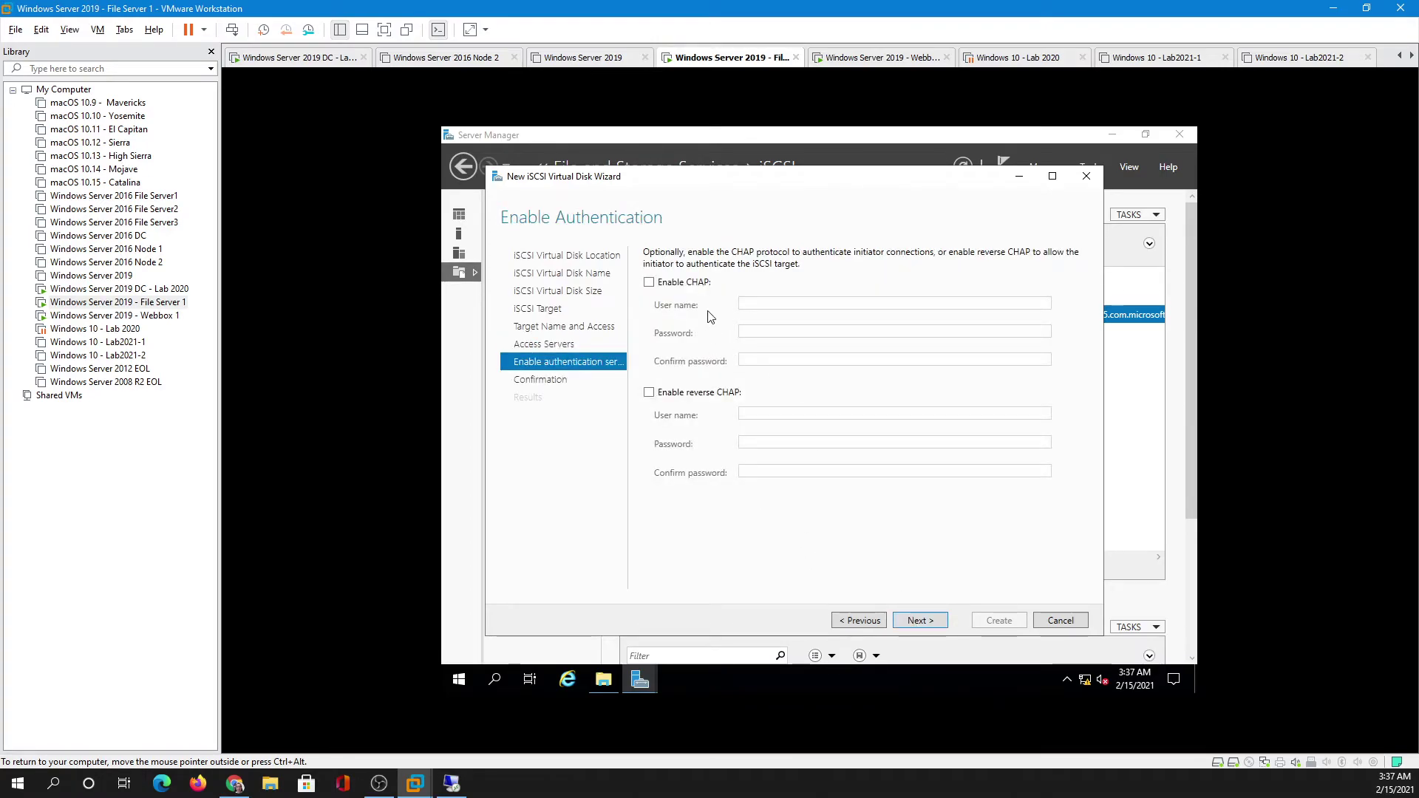
pyautogui.click(649, 282)
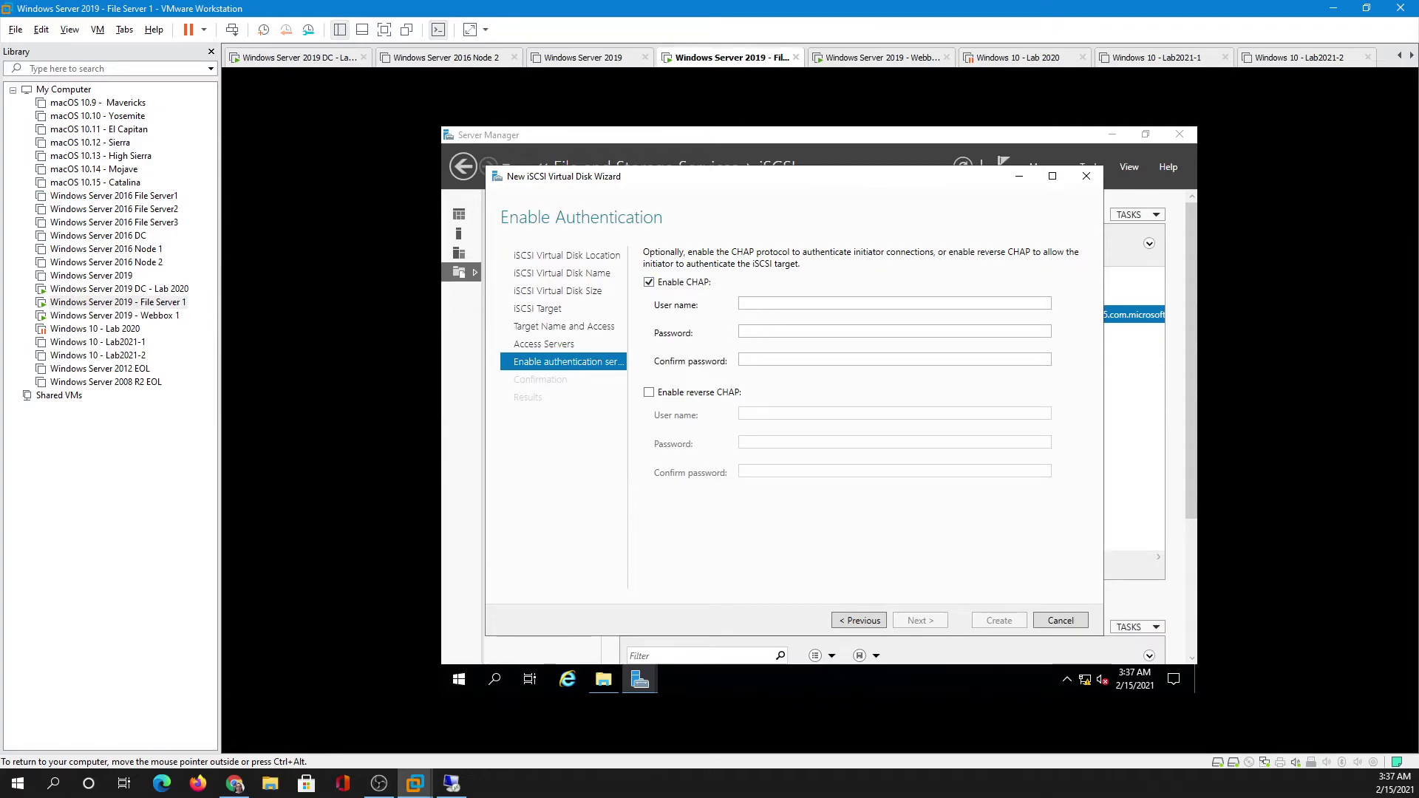
pyautogui.click(820, 308)
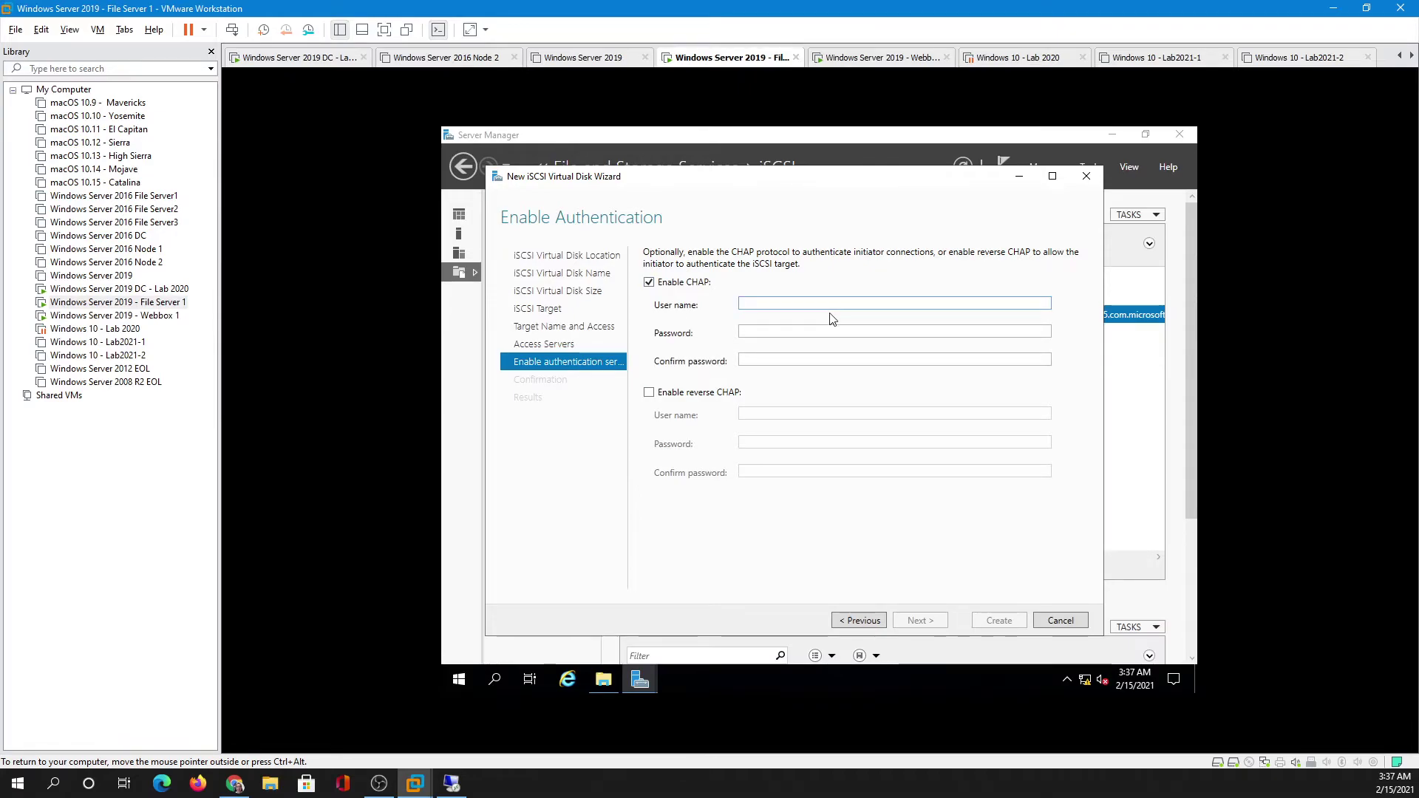
pyautogui.write('pro')
pyautogui.write('fo')
pyautogui.write('les')
pyautogui.press('Tab')
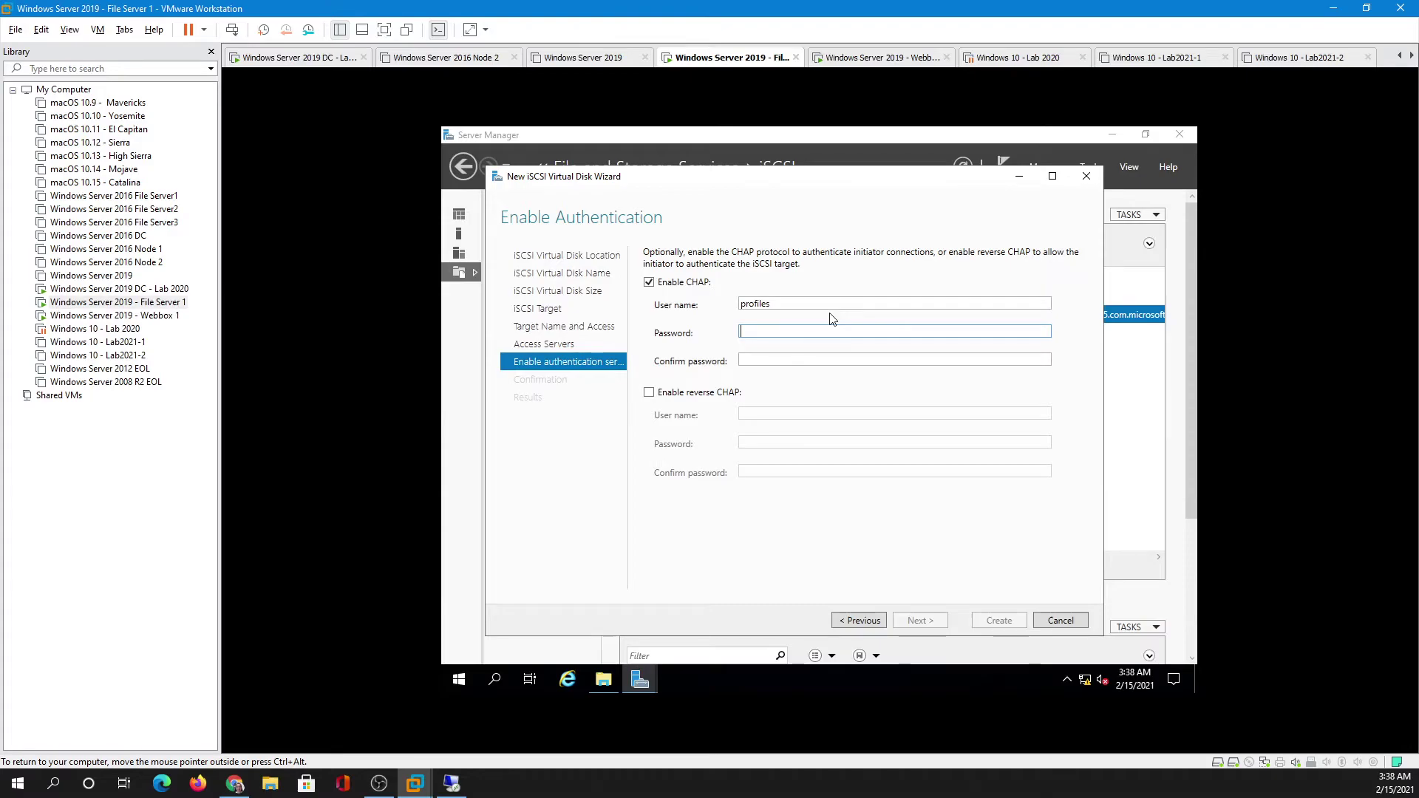
pyautogui.write('Password123!')
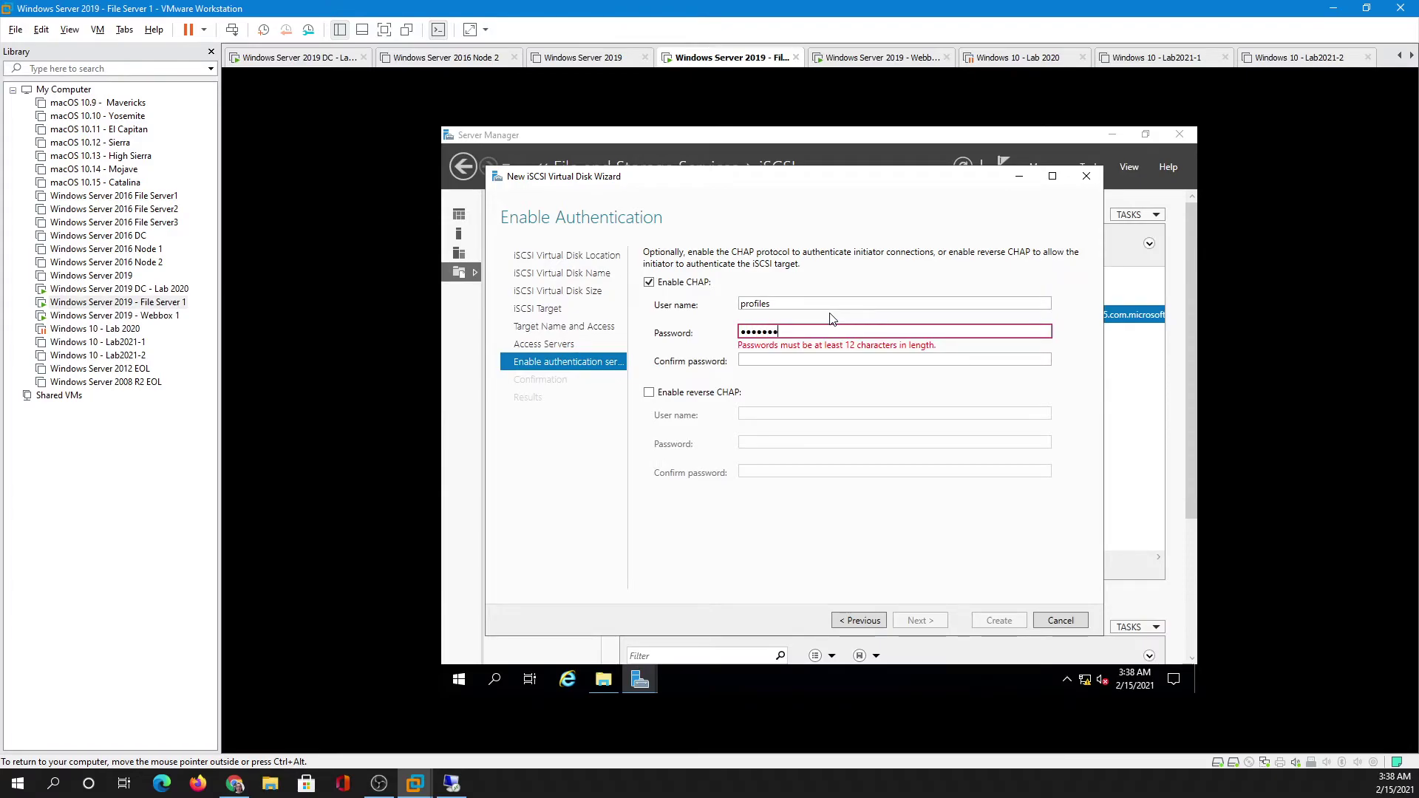
pyautogui.press('Tab')
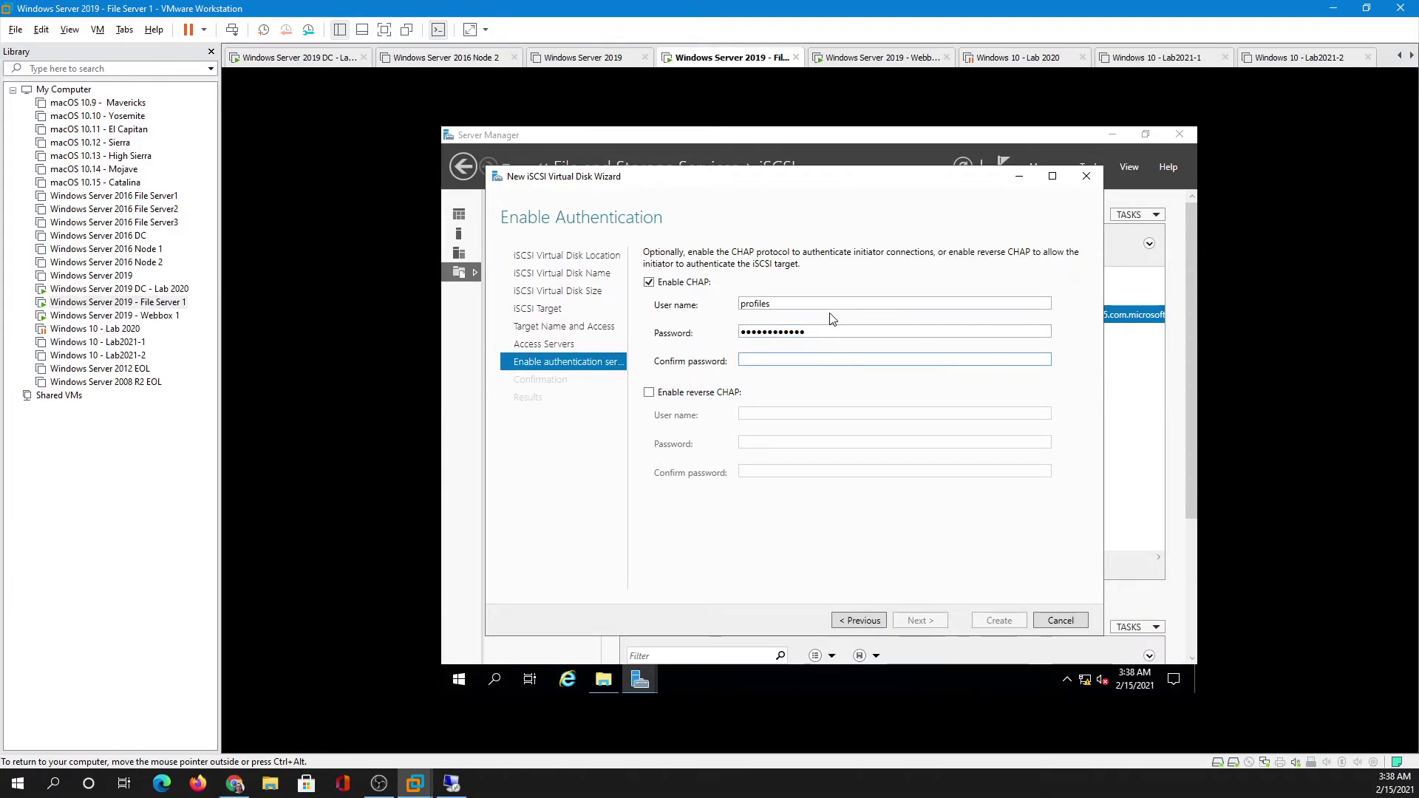
pyautogui.write('Password1')
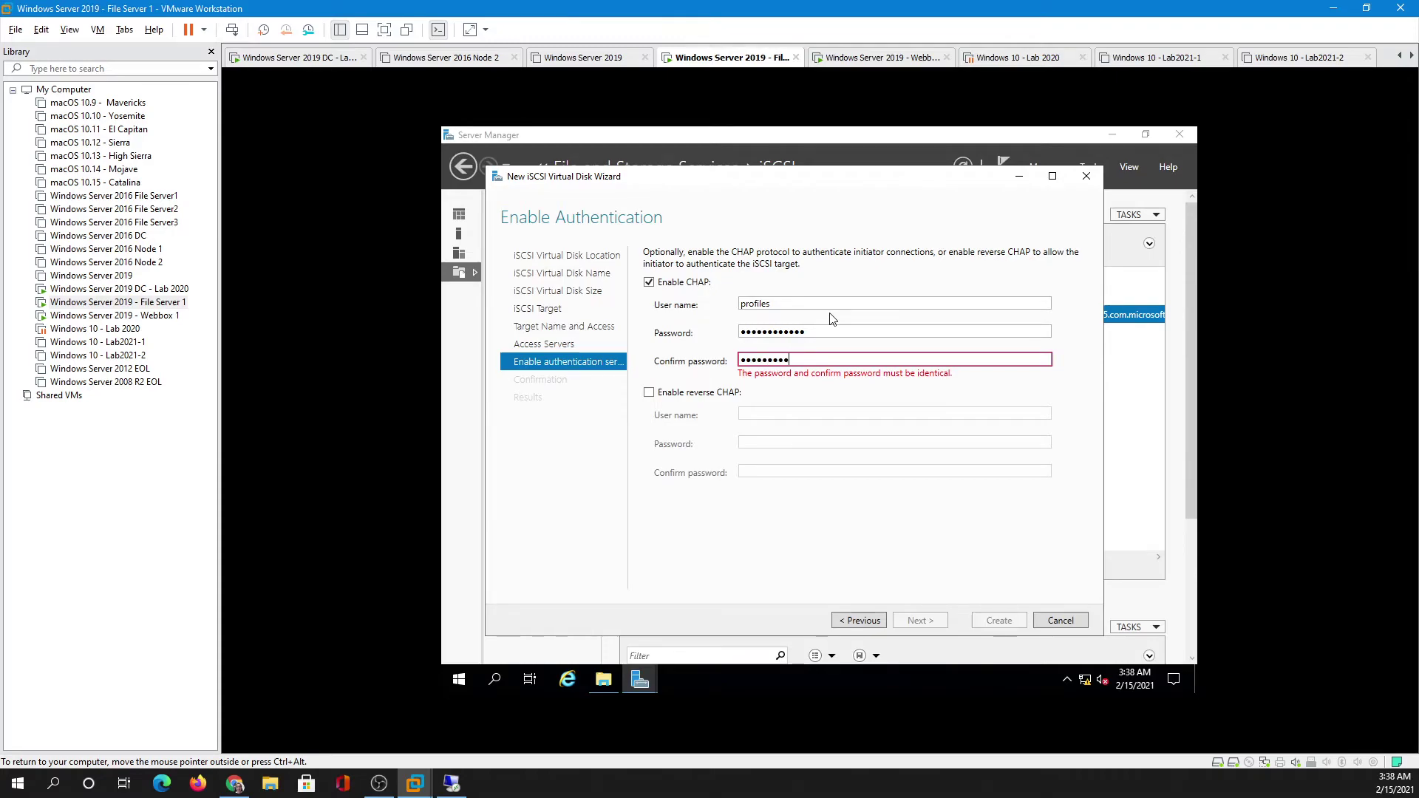
pyautogui.write('23!')
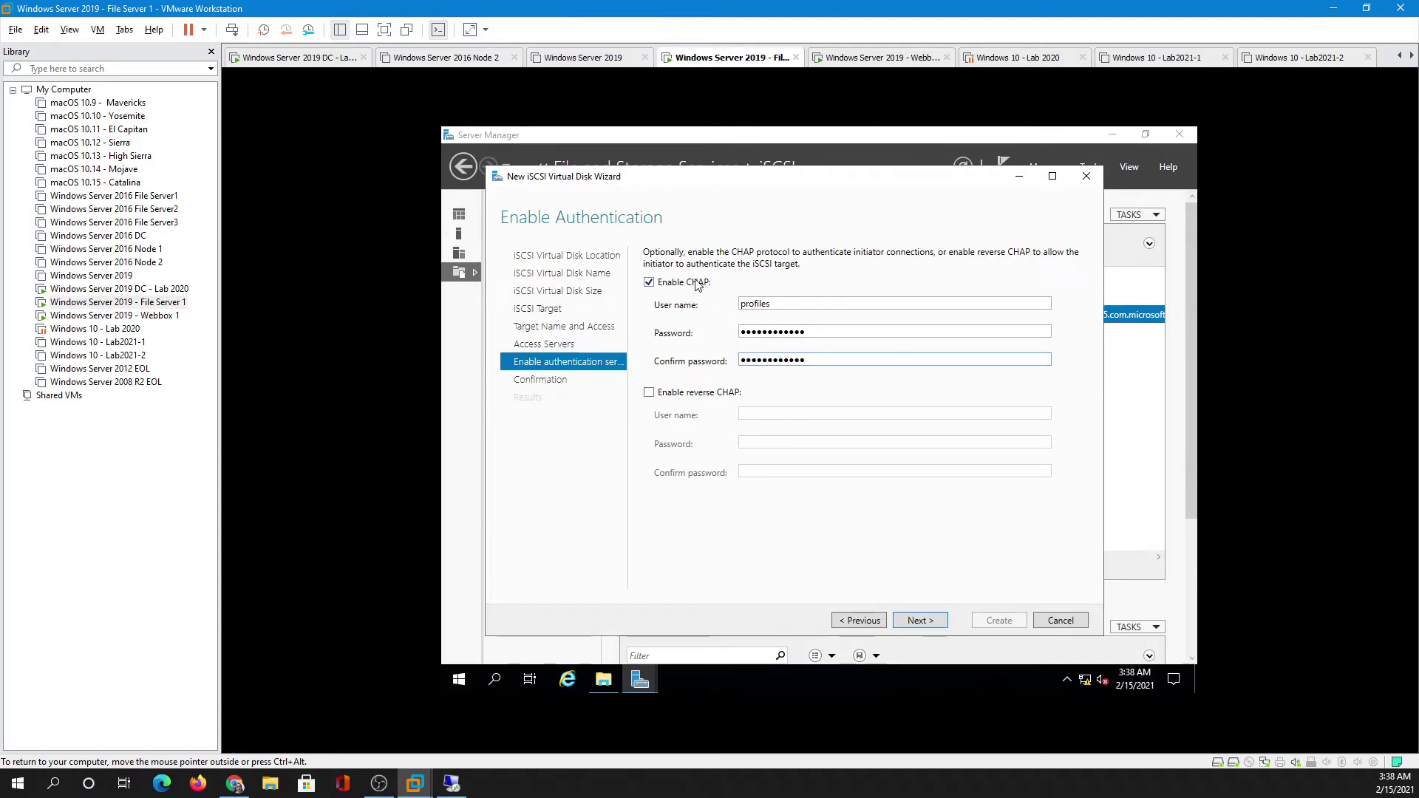
# - Create the Profiles.vhdx disk and its target from the summary, close the wizard, and select its row
pyautogui.click(915, 625)
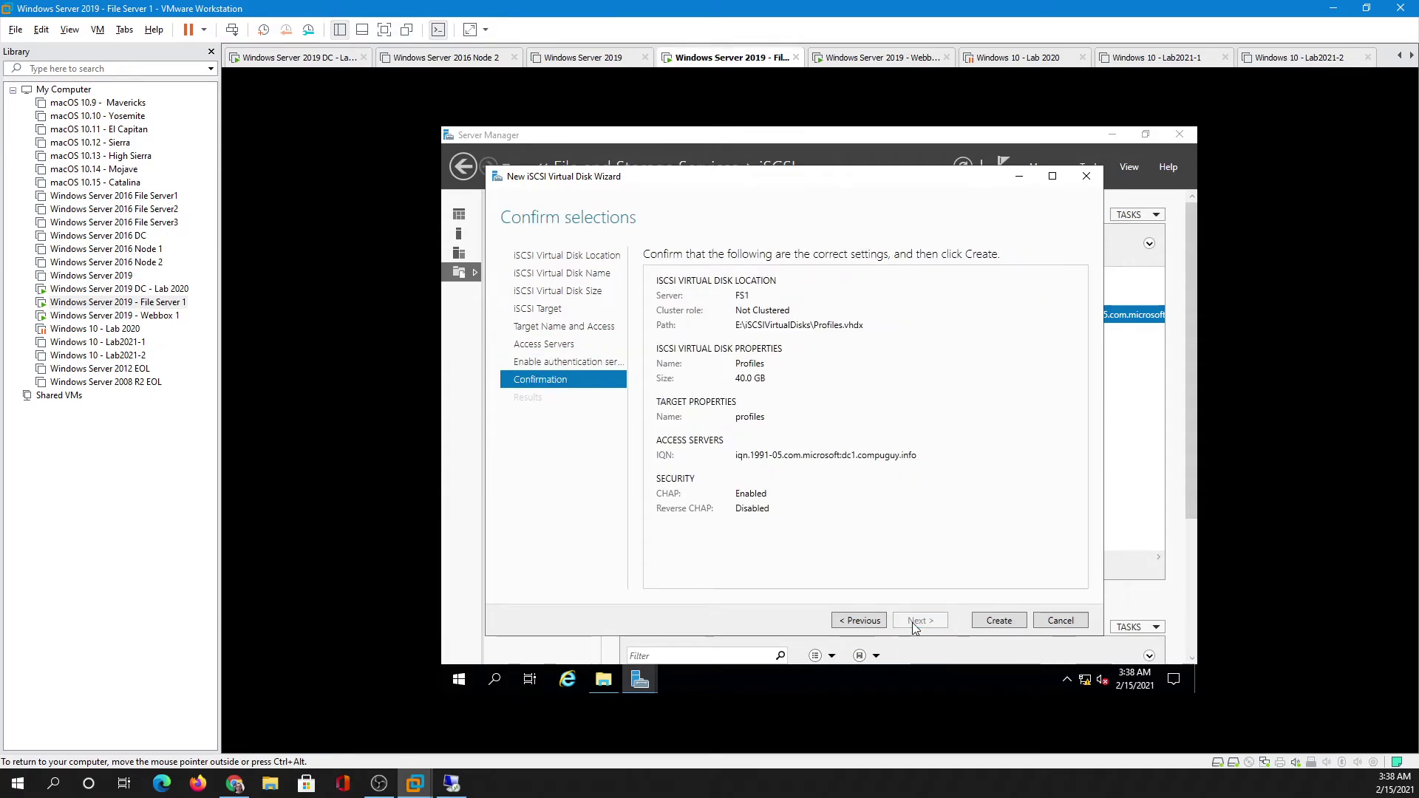
pyautogui.click(998, 621)
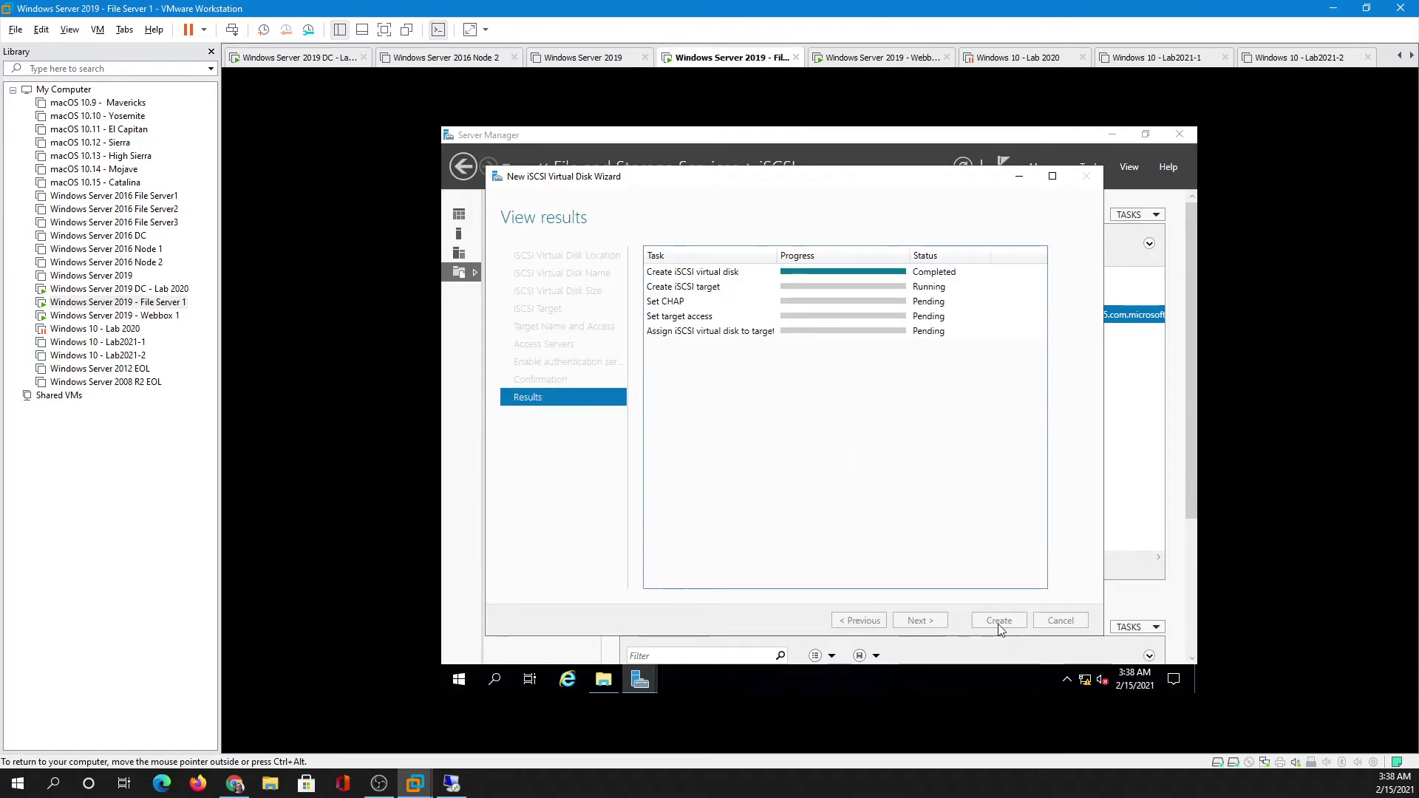
pyautogui.click(998, 622)
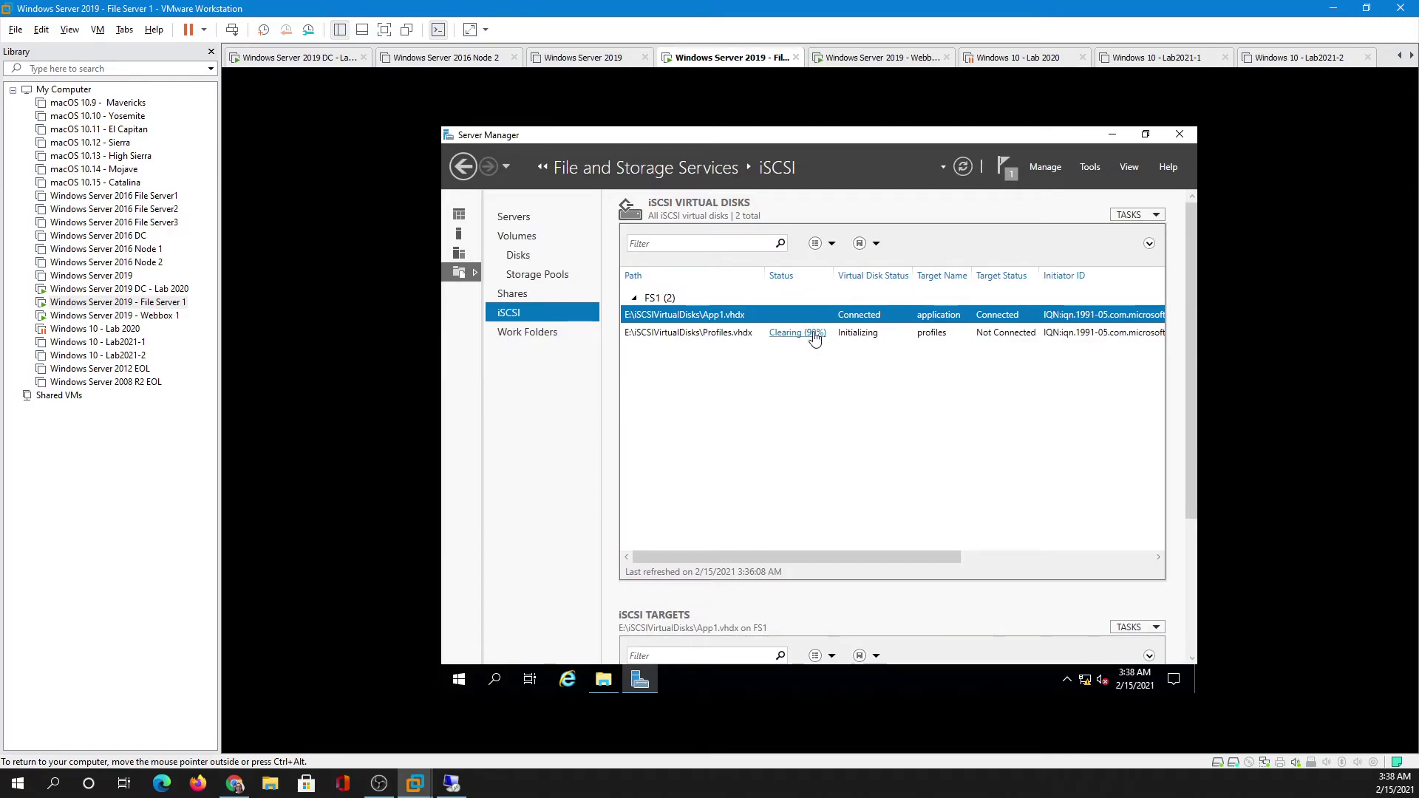
pyautogui.click(873, 337)
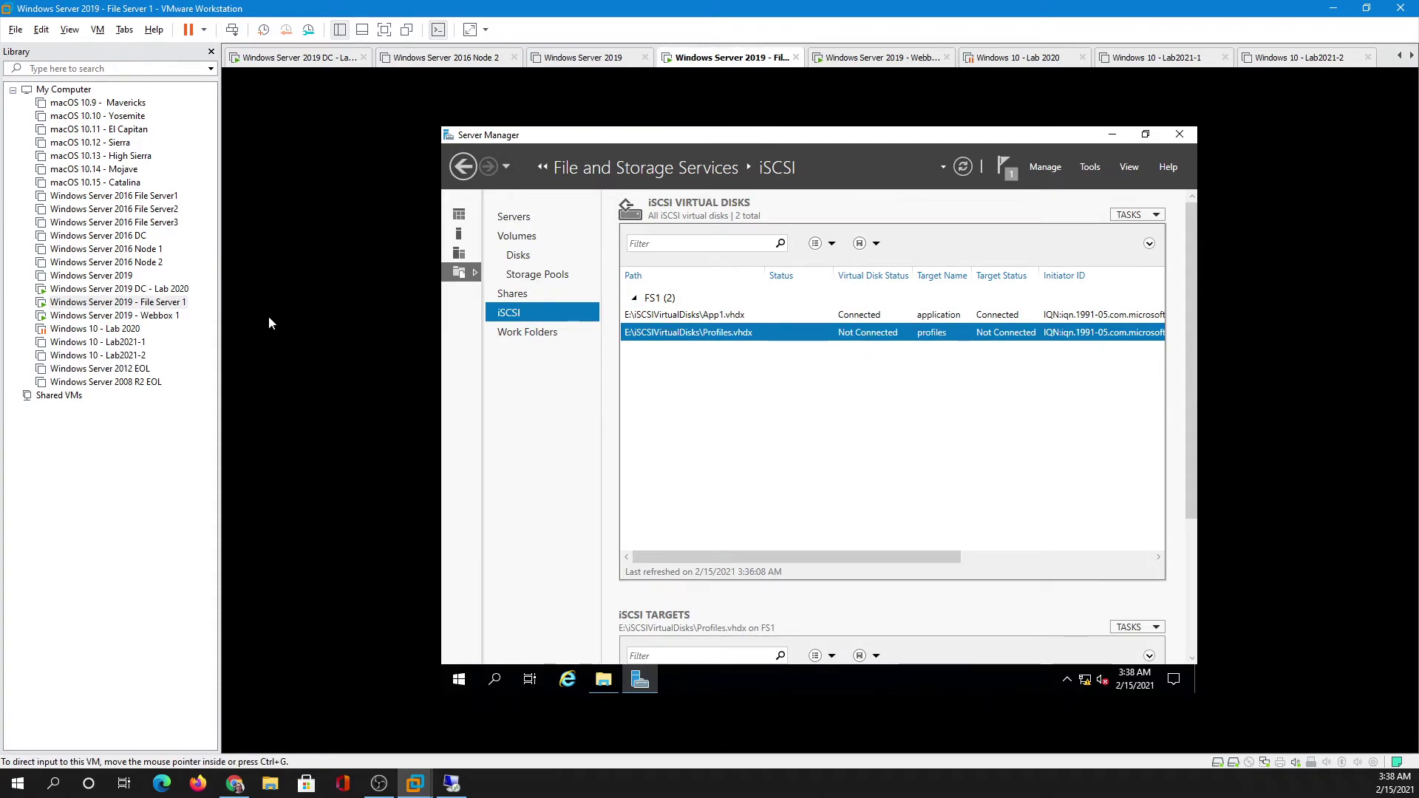
# - On DC1, open the iSCSI Initiator and start connecting to fs1-profiles-target with advanced settings
pyautogui.click(174, 290)
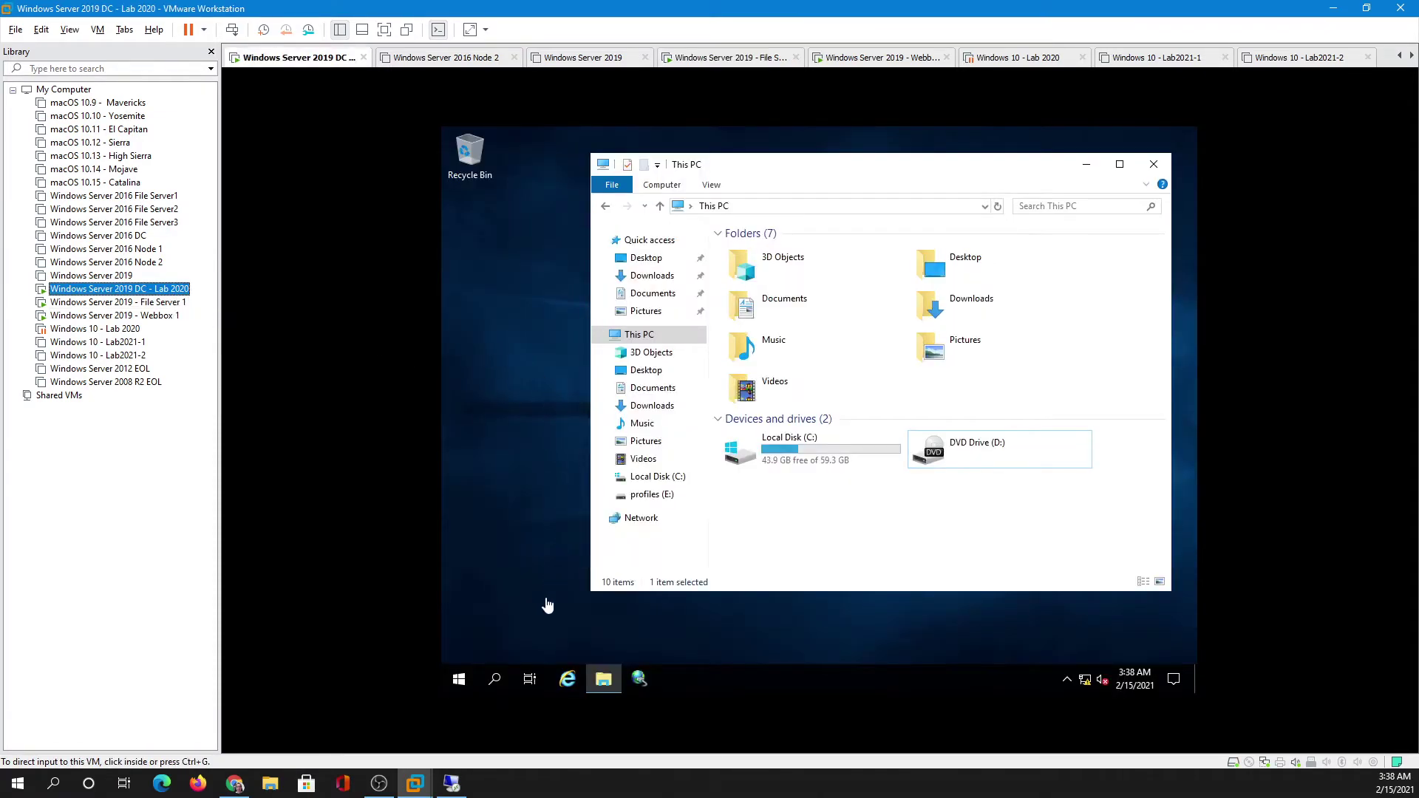
pyautogui.click(640, 680)
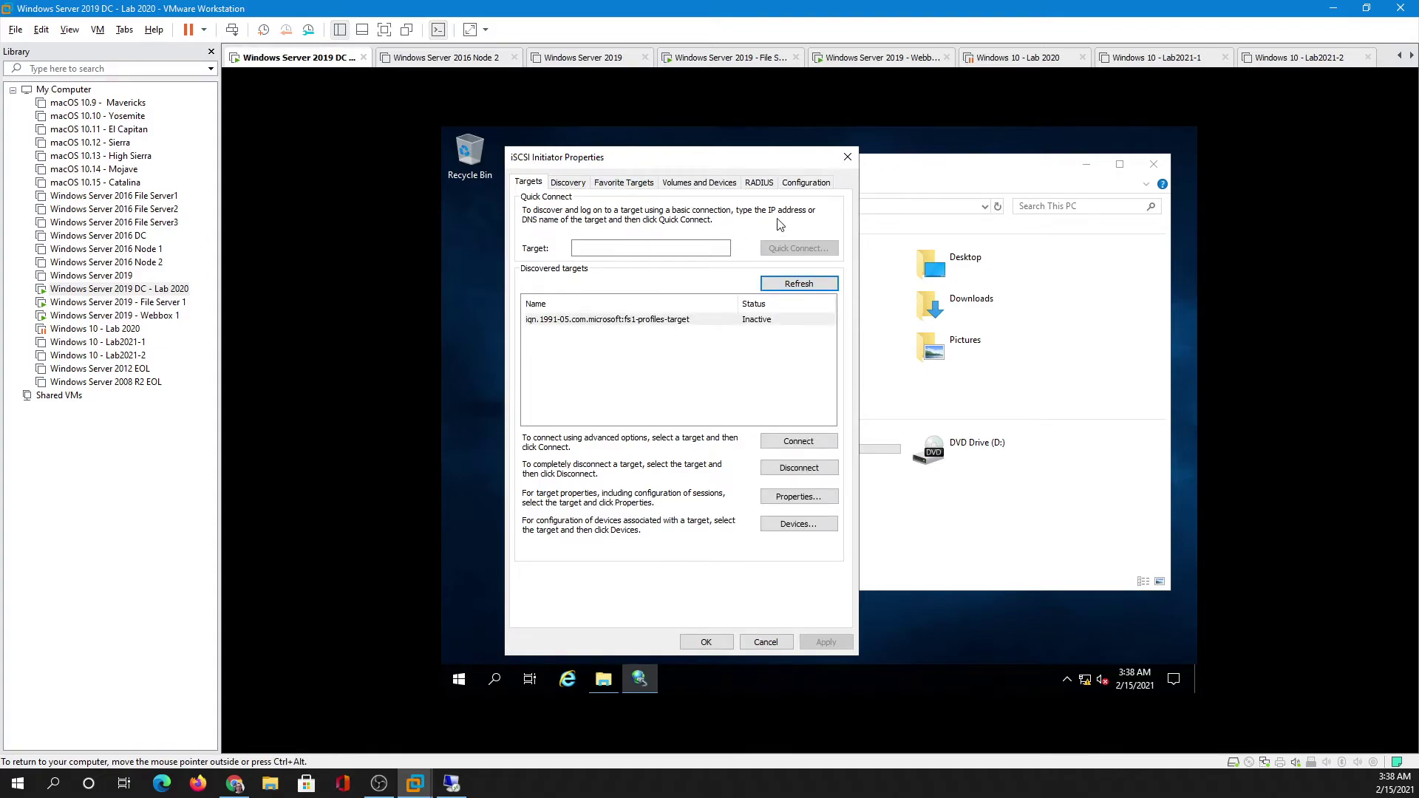
pyautogui.click(703, 325)
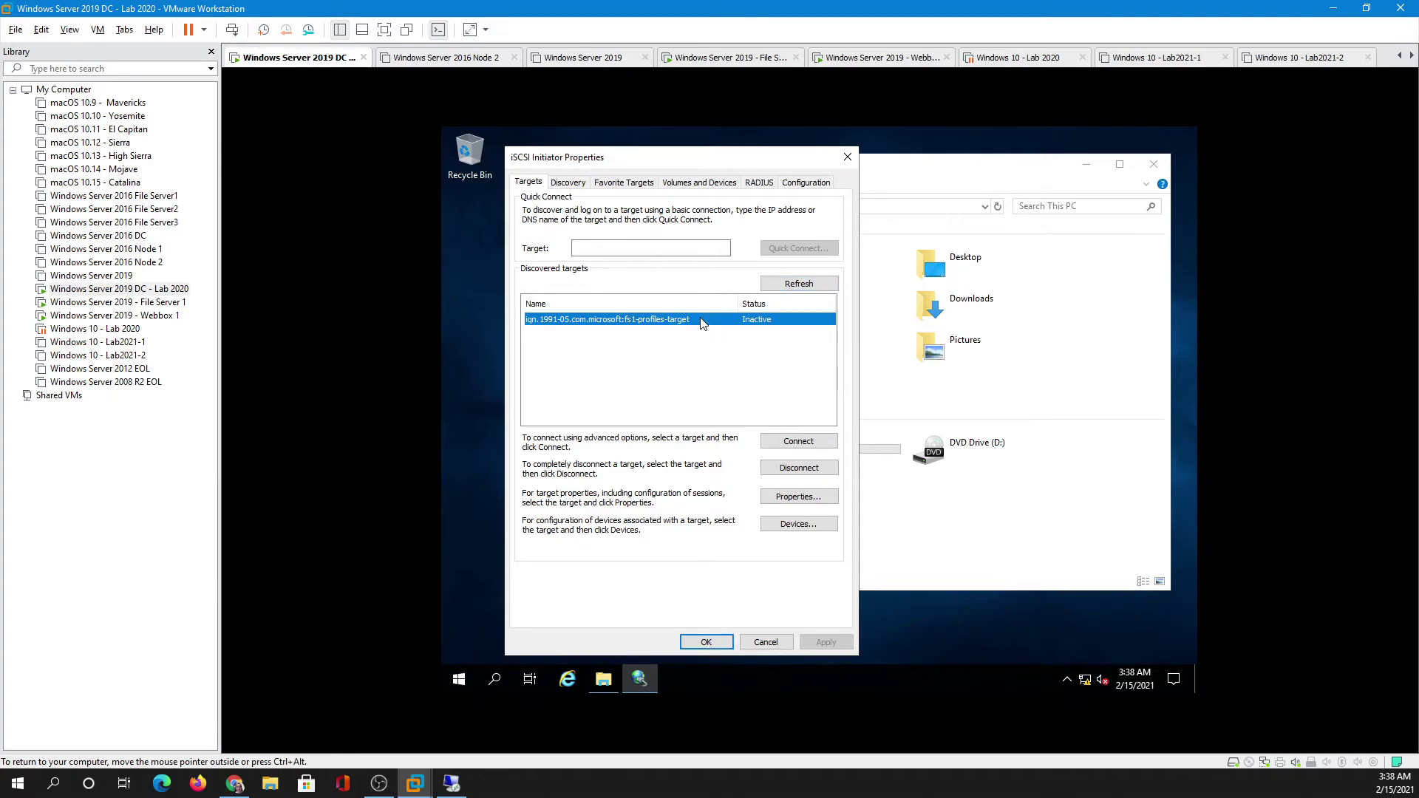
pyautogui.click(782, 441)
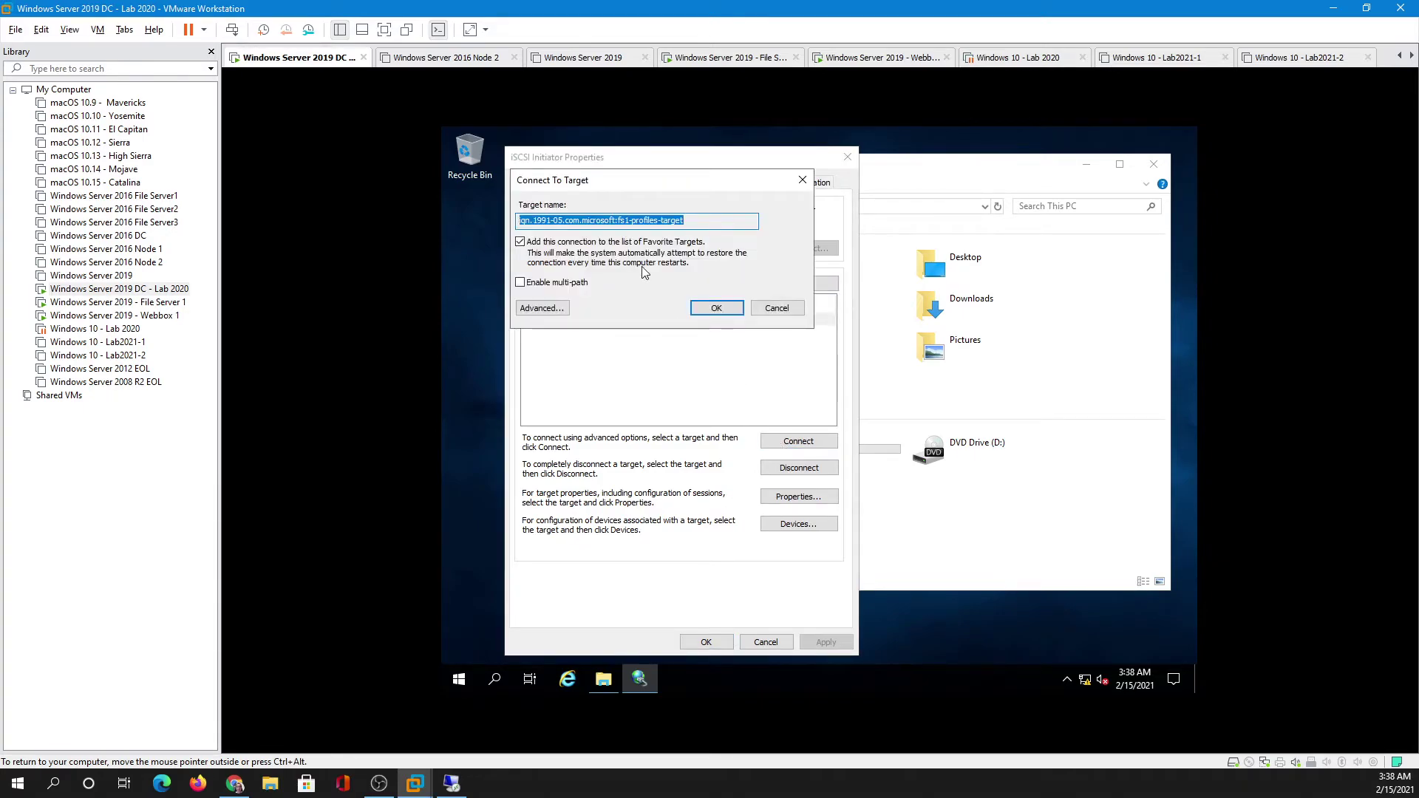
pyautogui.click(541, 310)
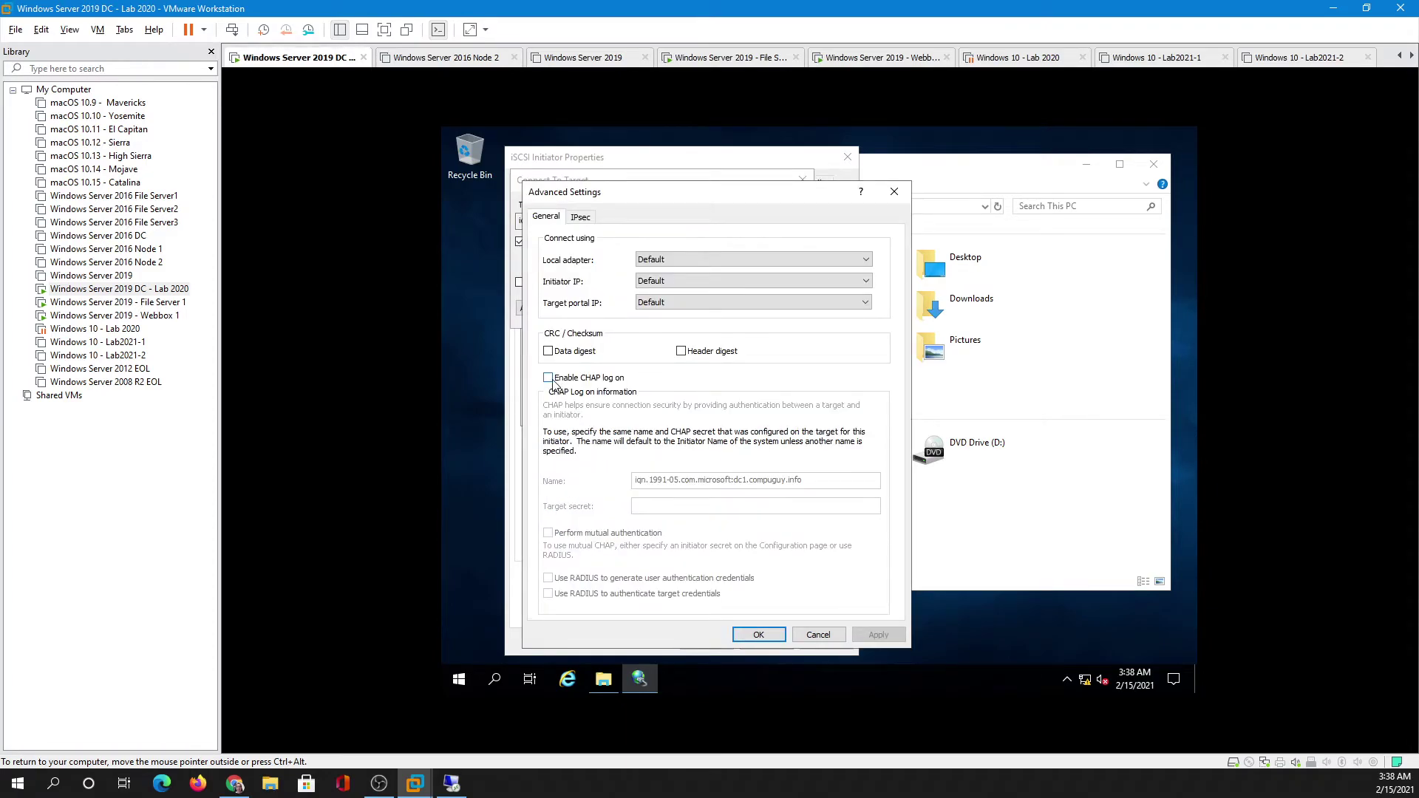
# - Log on with CHAP name 'profiles' and the target secret, then close the initiator properties
pyautogui.click(549, 378)
pyautogui.moveTo(804, 480); pyautogui.dragTo(587, 473)
pyautogui.write('profiles')
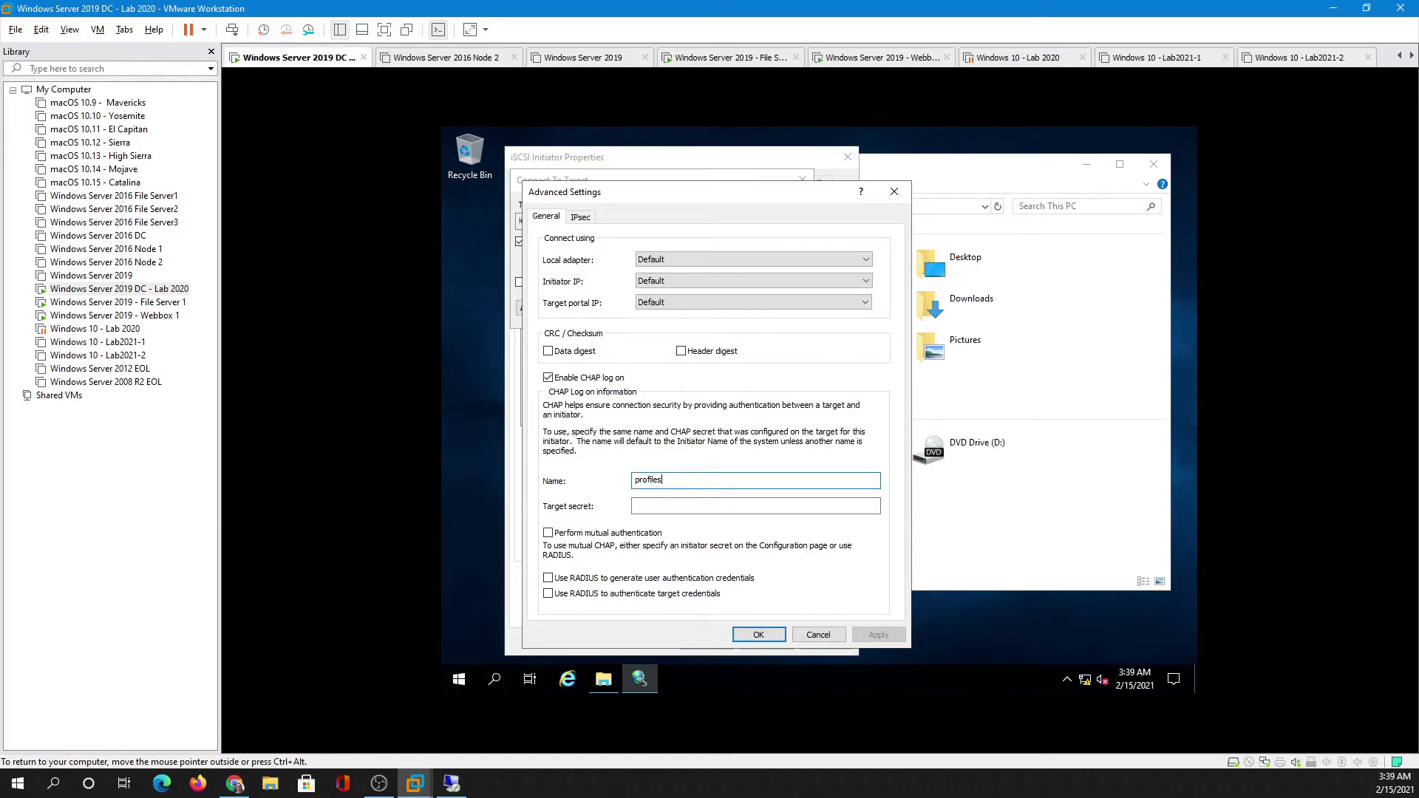
pyautogui.click(665, 506)
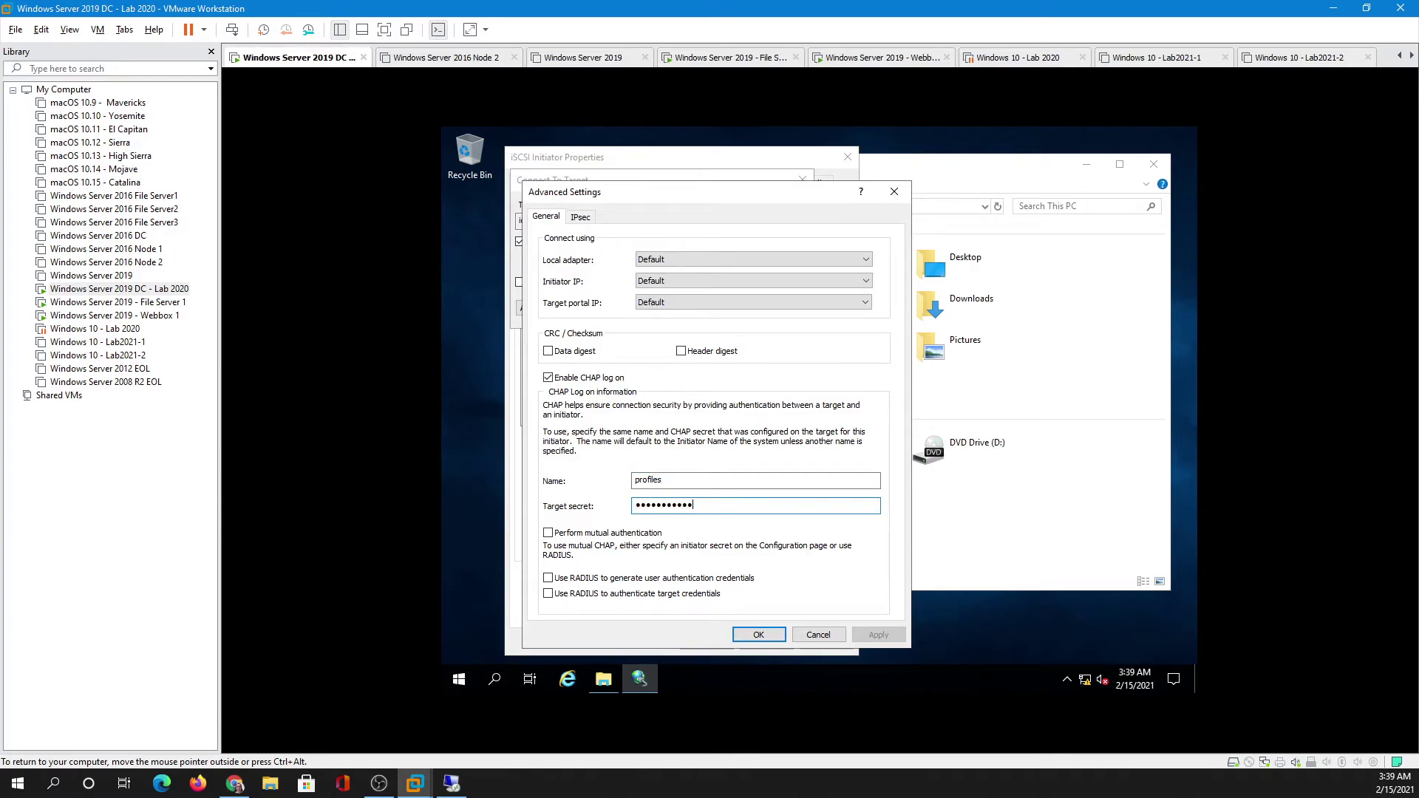
pyautogui.click(759, 635)
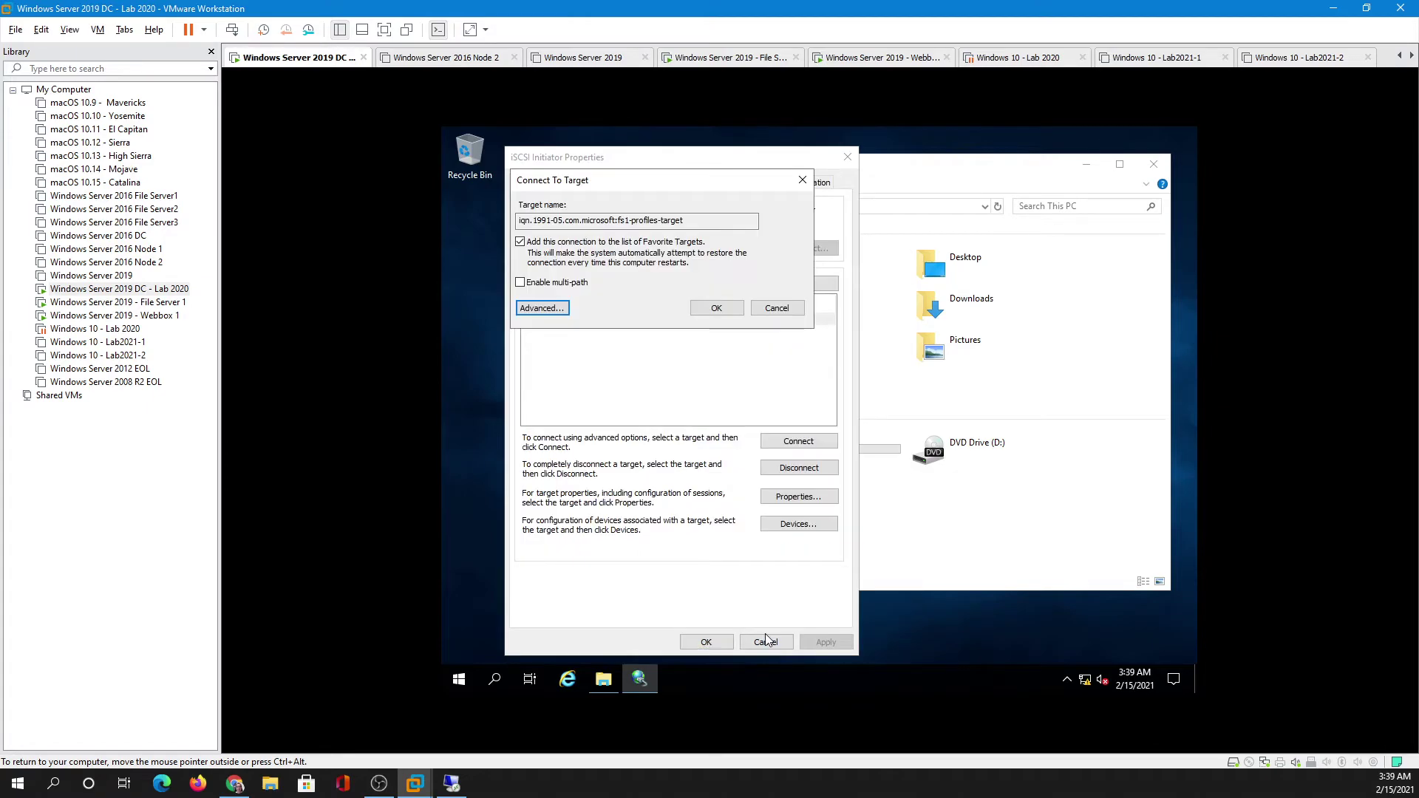
pyautogui.click(715, 308)
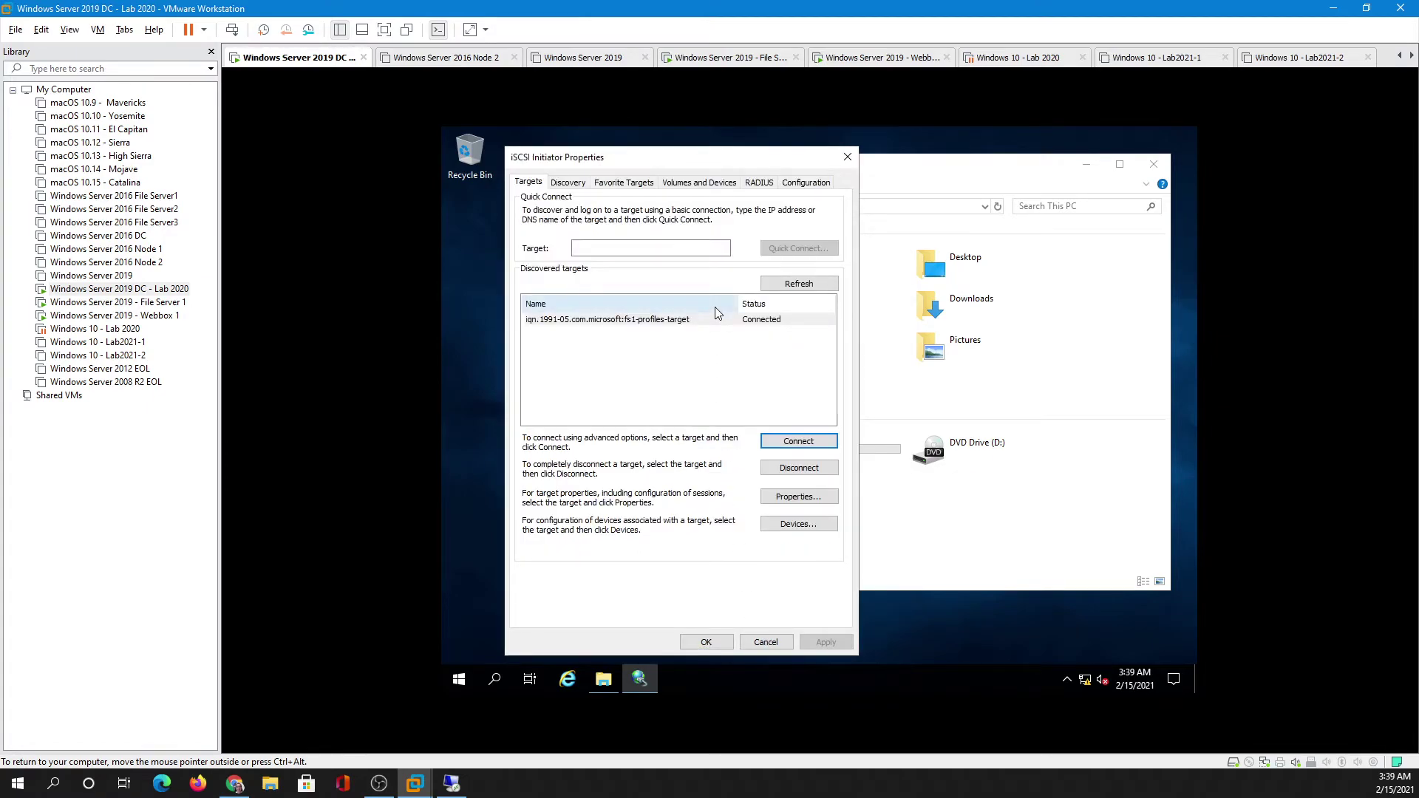
pyautogui.click(705, 643)
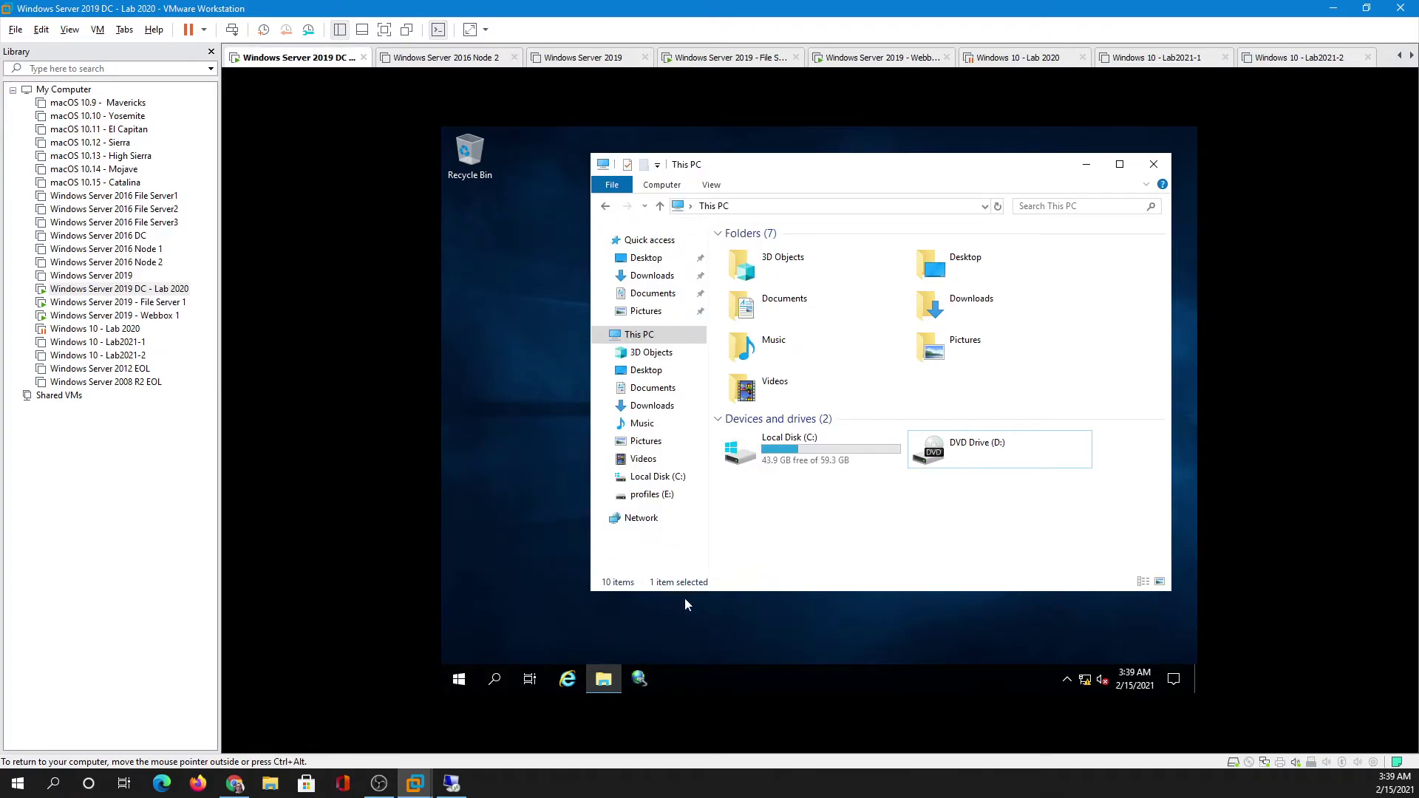
pyautogui.click(462, 680)
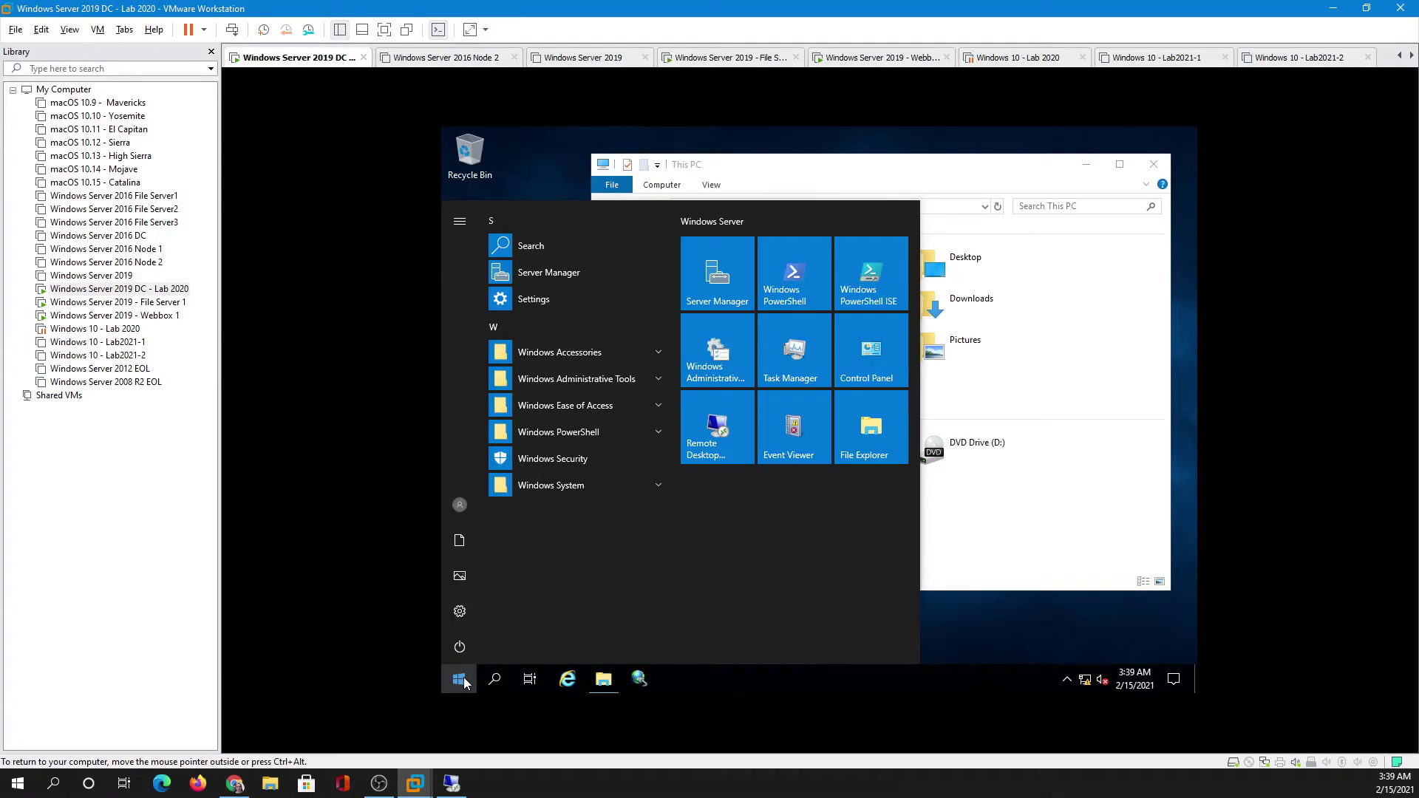
# - Launch Server Manager on DC1, then on File Server 1 confirm the Profiles disk file is 40 GB
pyautogui.click(719, 275)
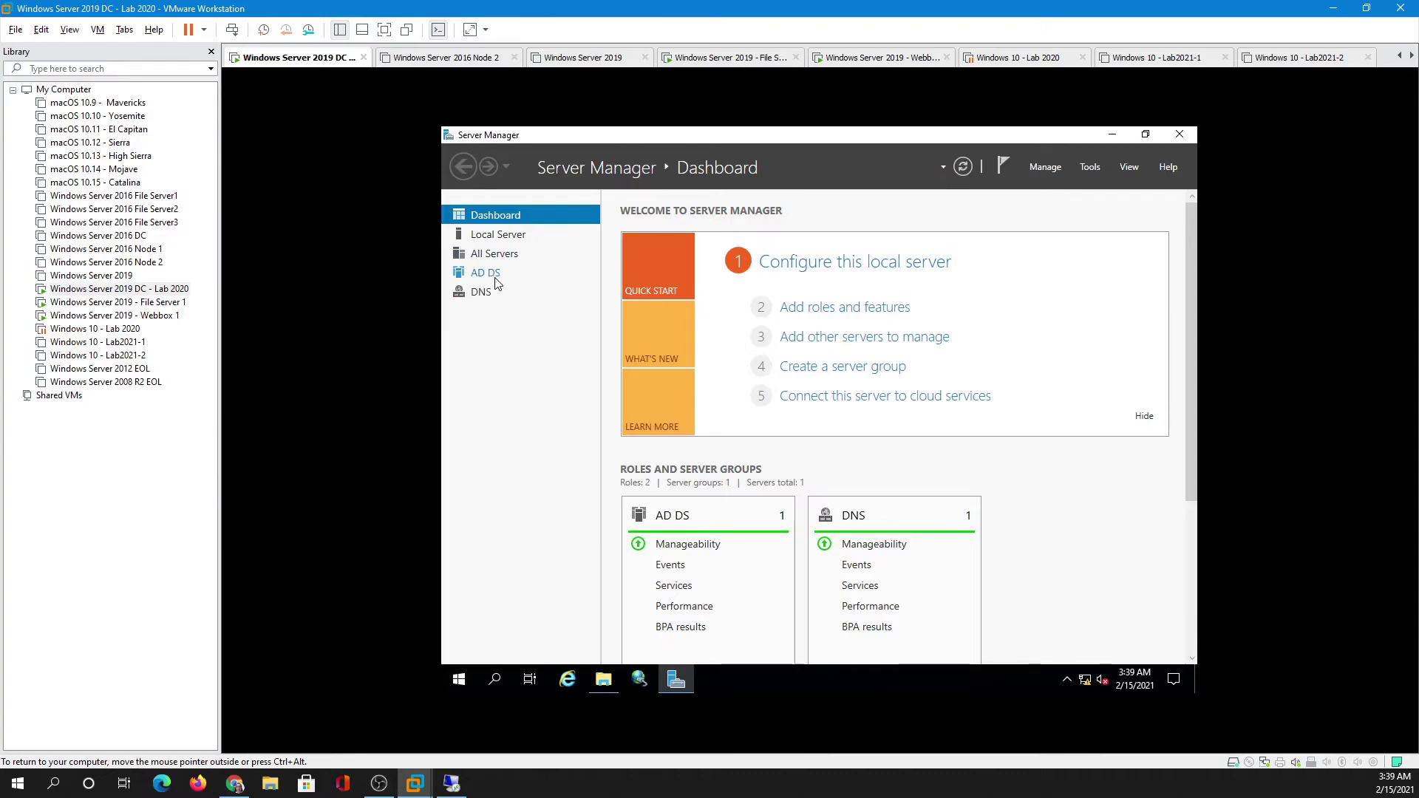
pyautogui.click(499, 311)
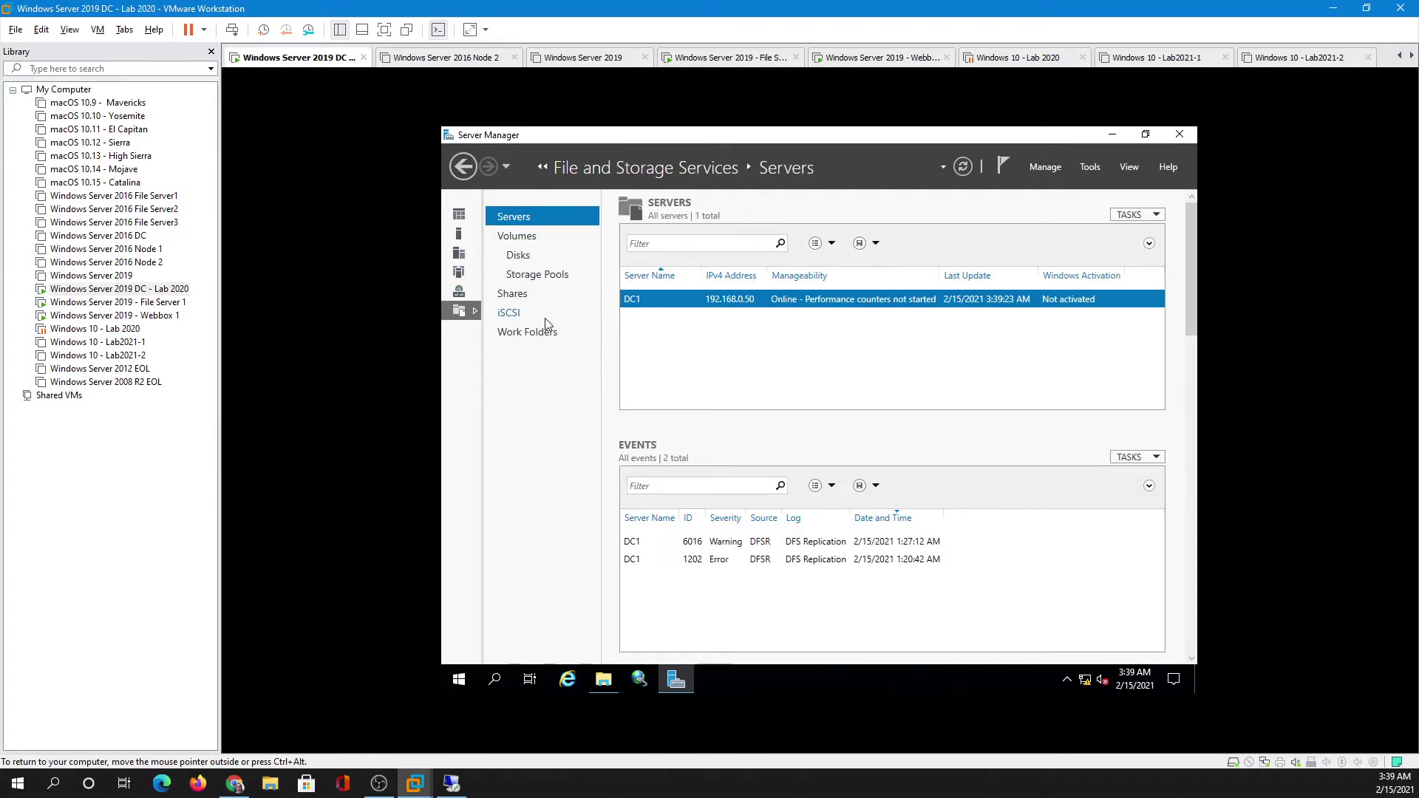
pyautogui.click(155, 304)
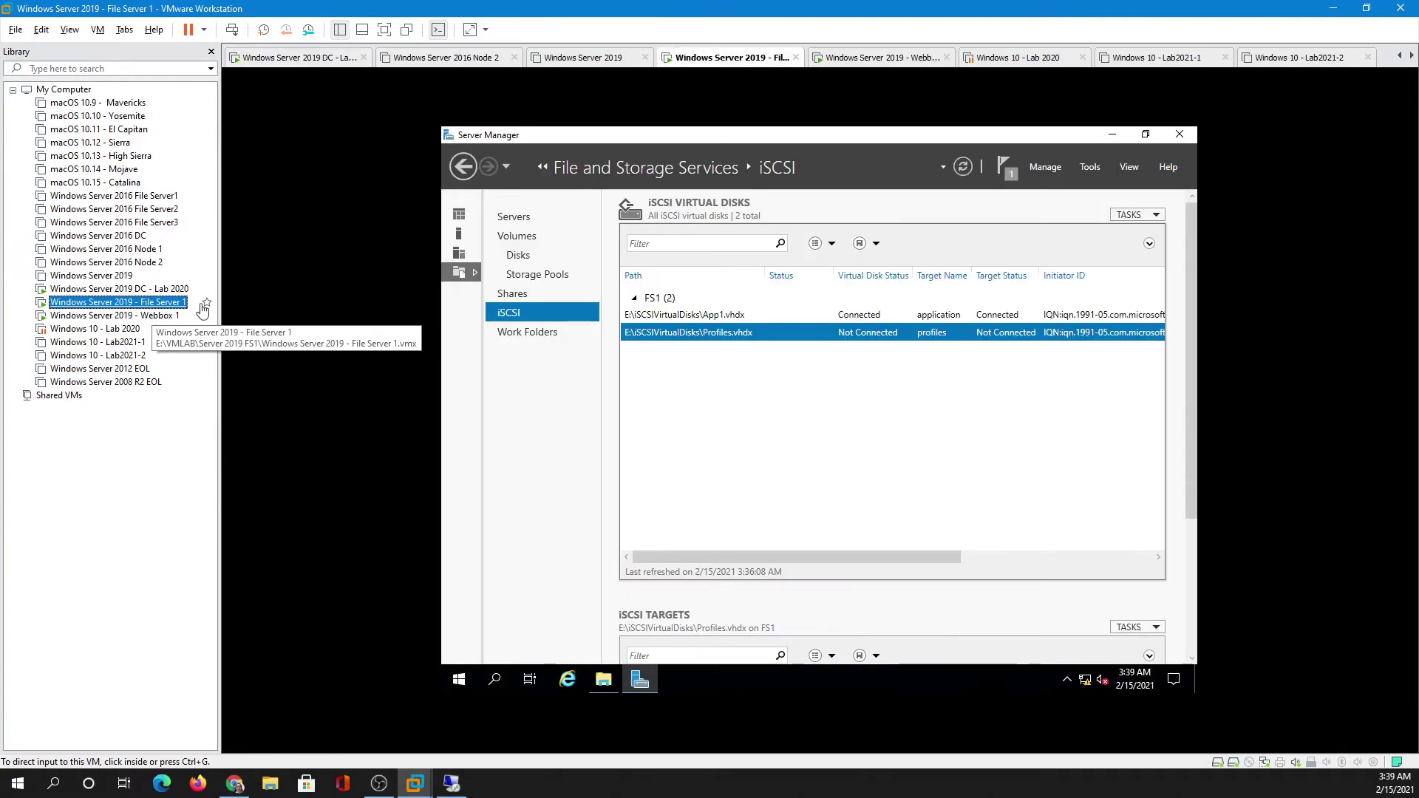
pyautogui.click(603, 682)
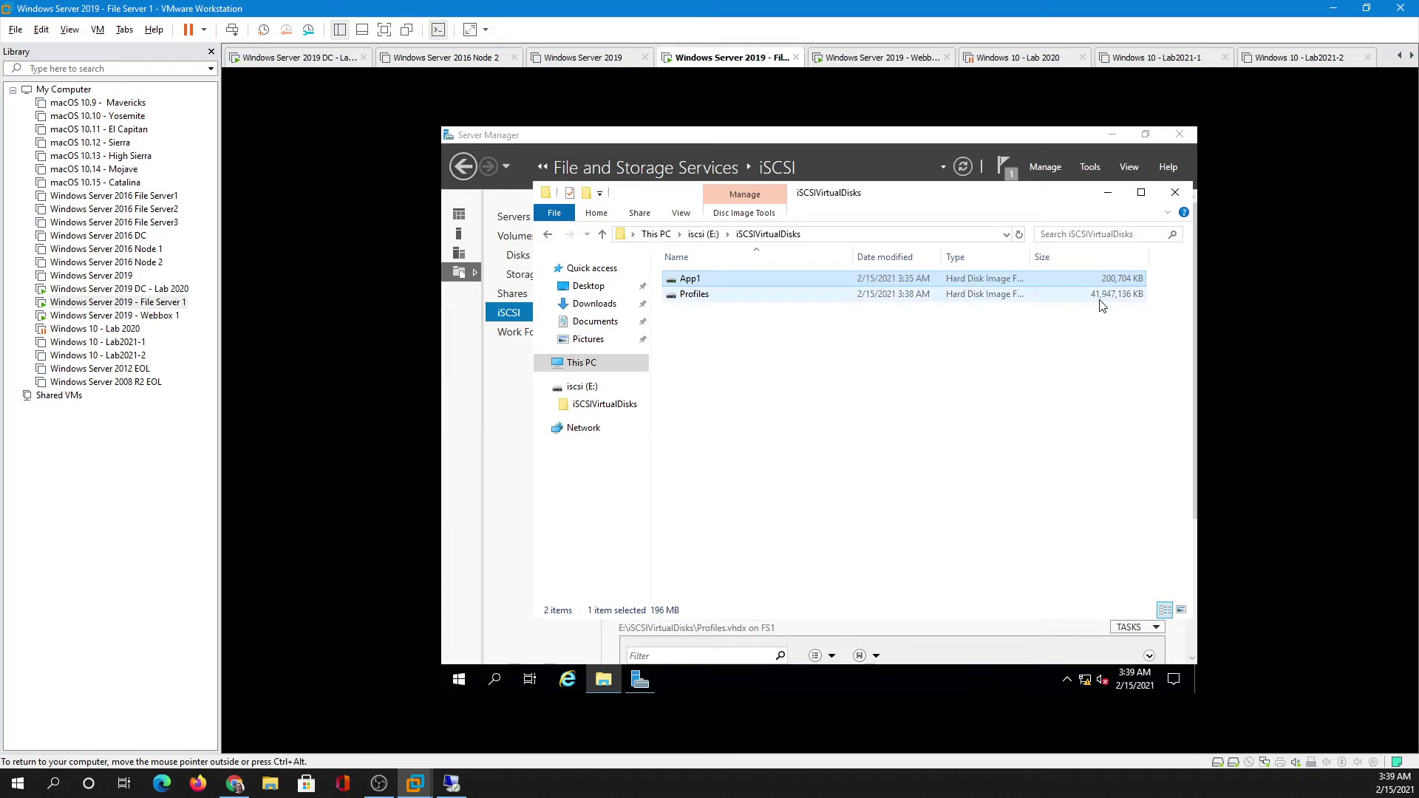
pyautogui.click(928, 302)
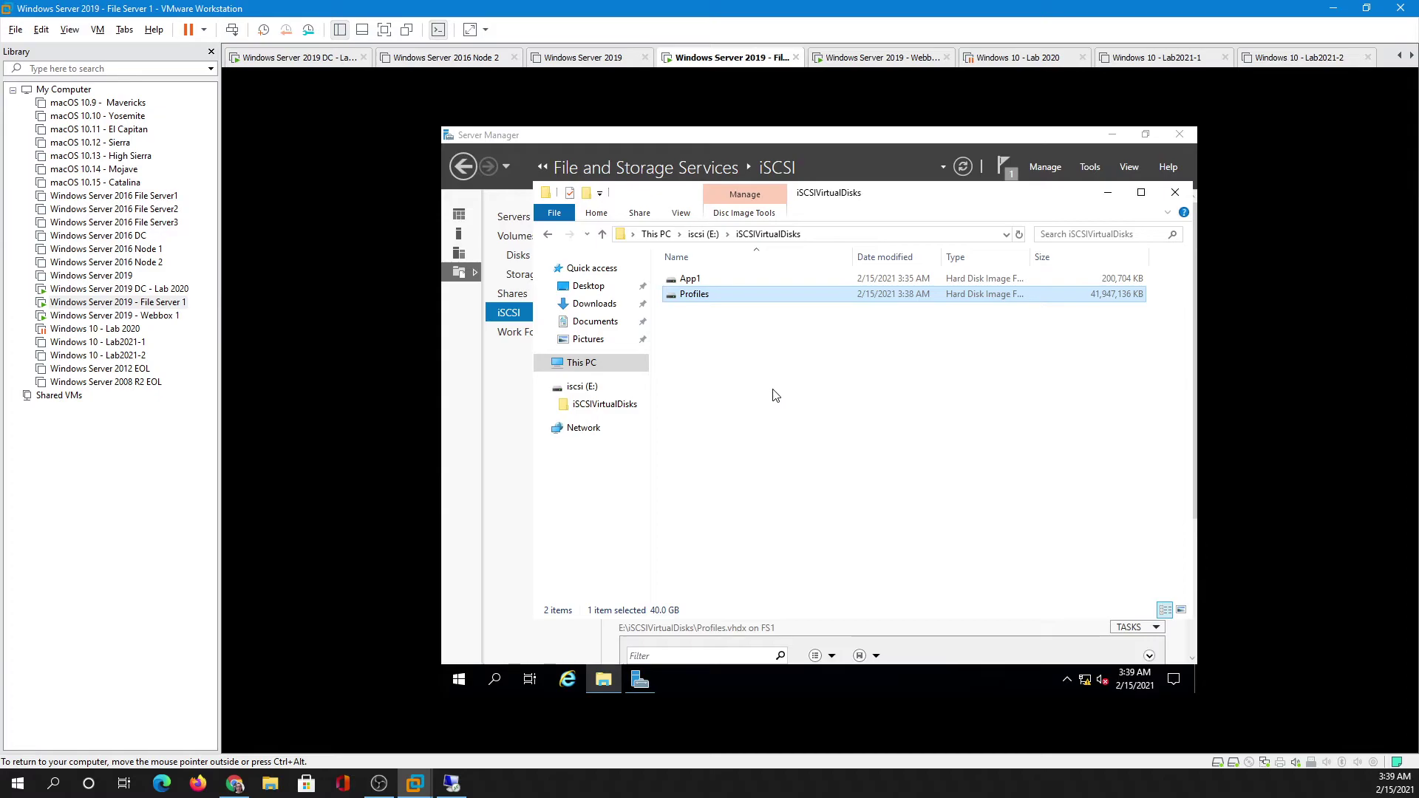
# - On DC1, rescan storage and initialize the new 40 GB disk 1 as GPT
pyautogui.click(147, 295)
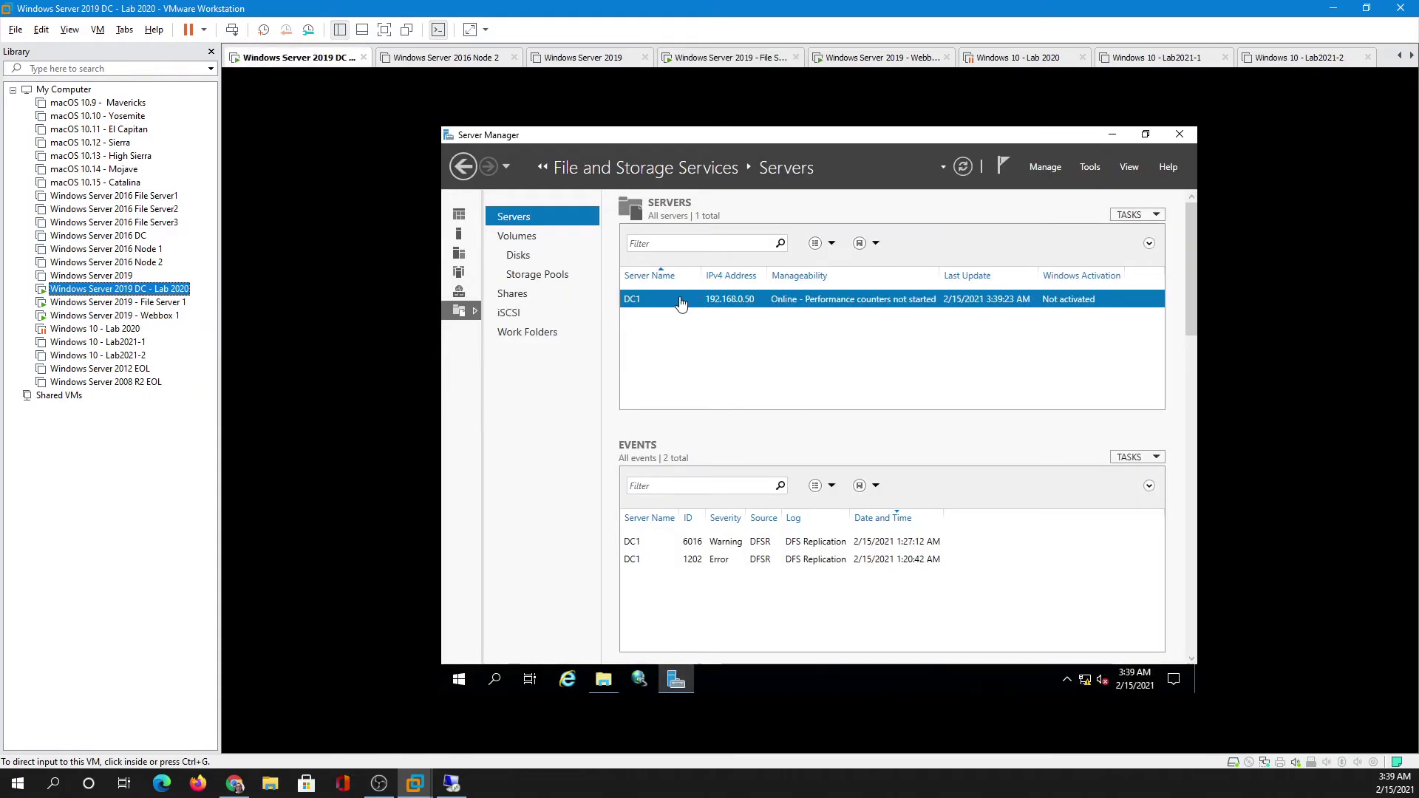
pyautogui.click(1136, 216)
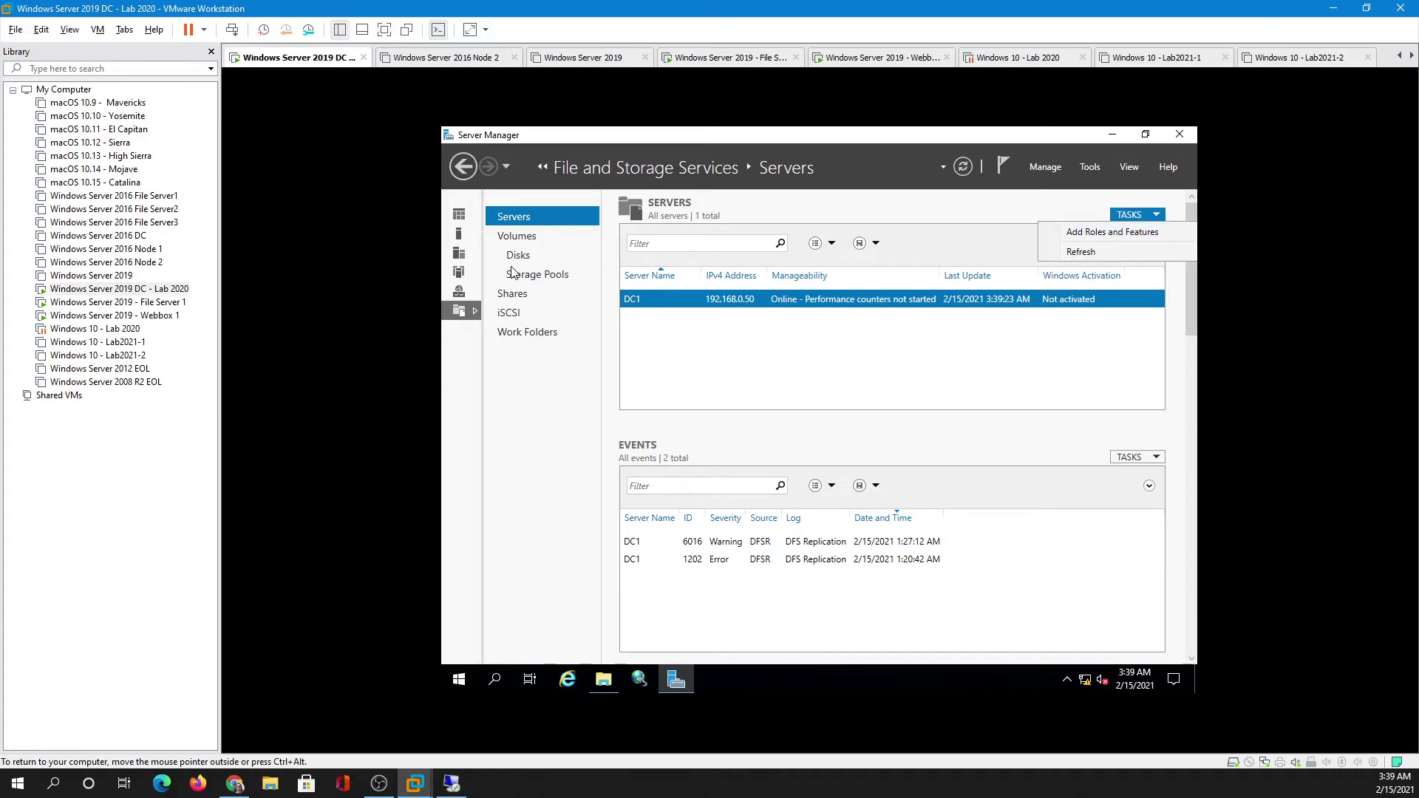
pyautogui.click(518, 257)
pyautogui.click(1129, 215)
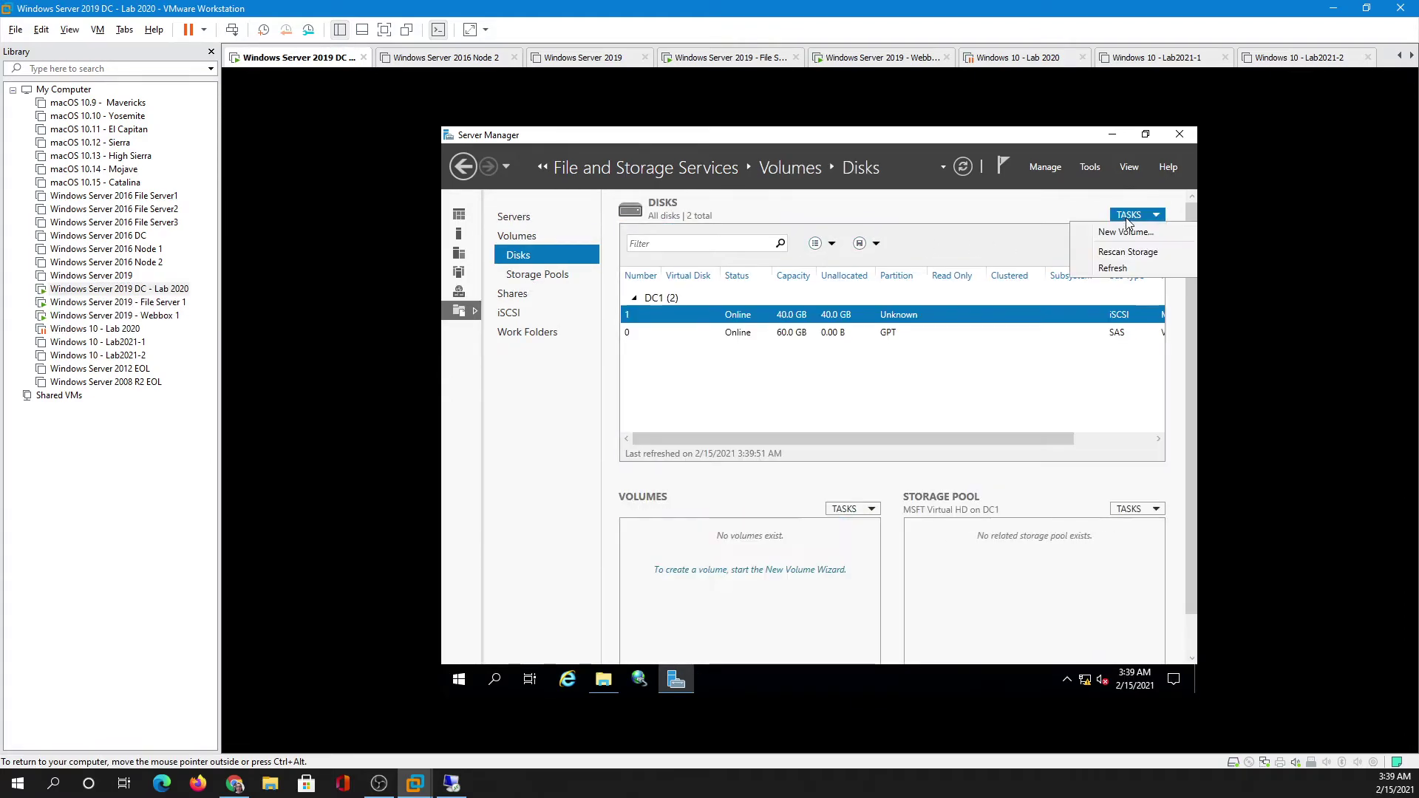
pyautogui.click(1128, 252)
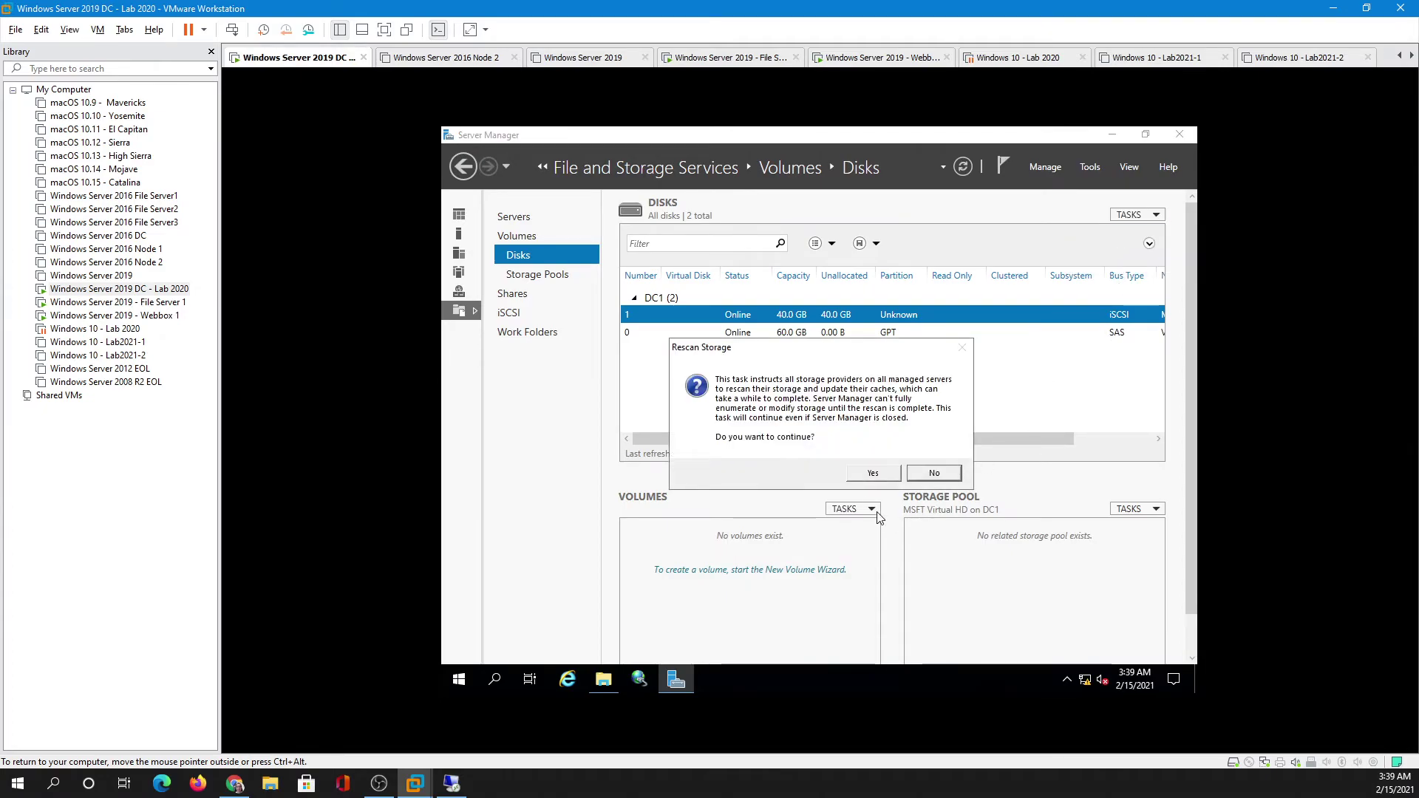
pyautogui.click(873, 475)
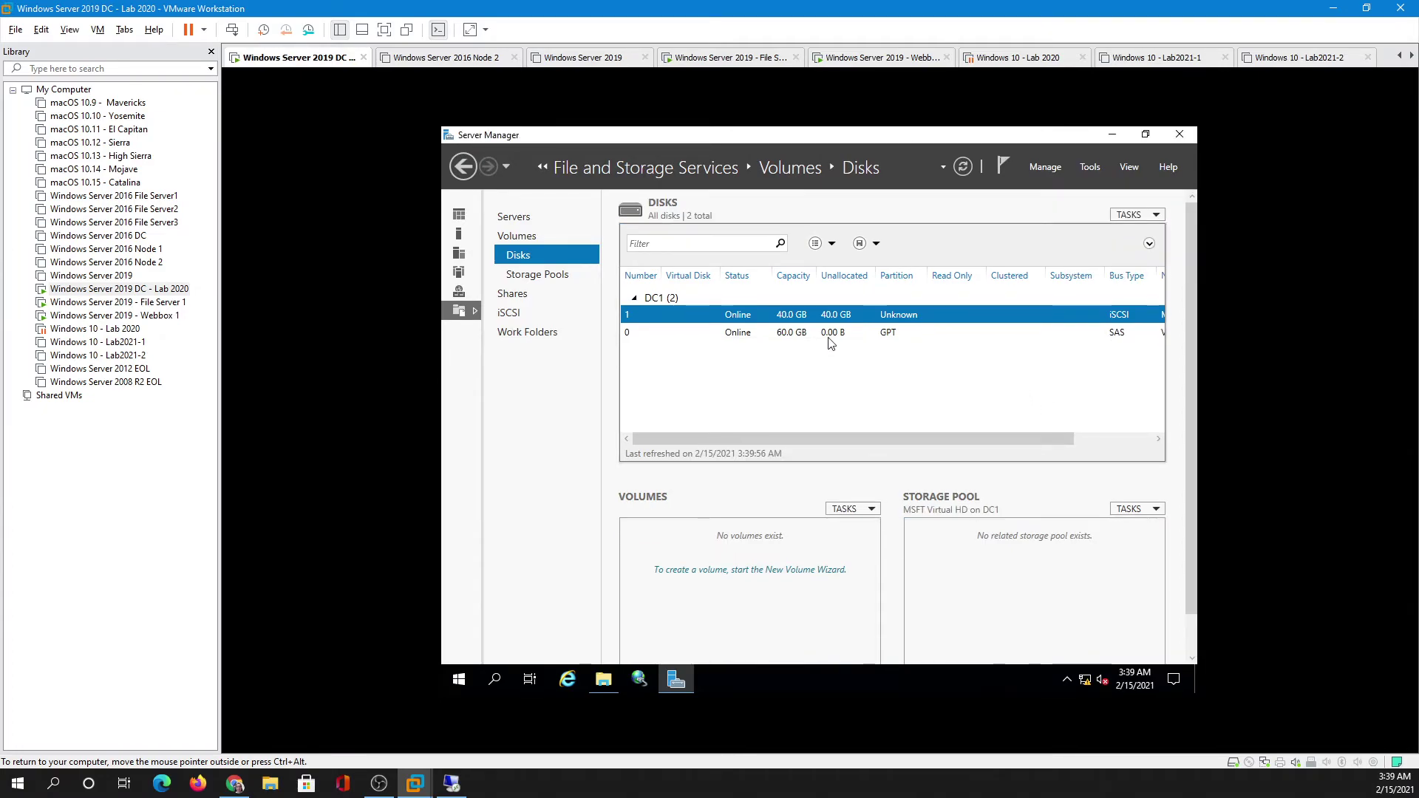
pyautogui.rightClick(843, 317)
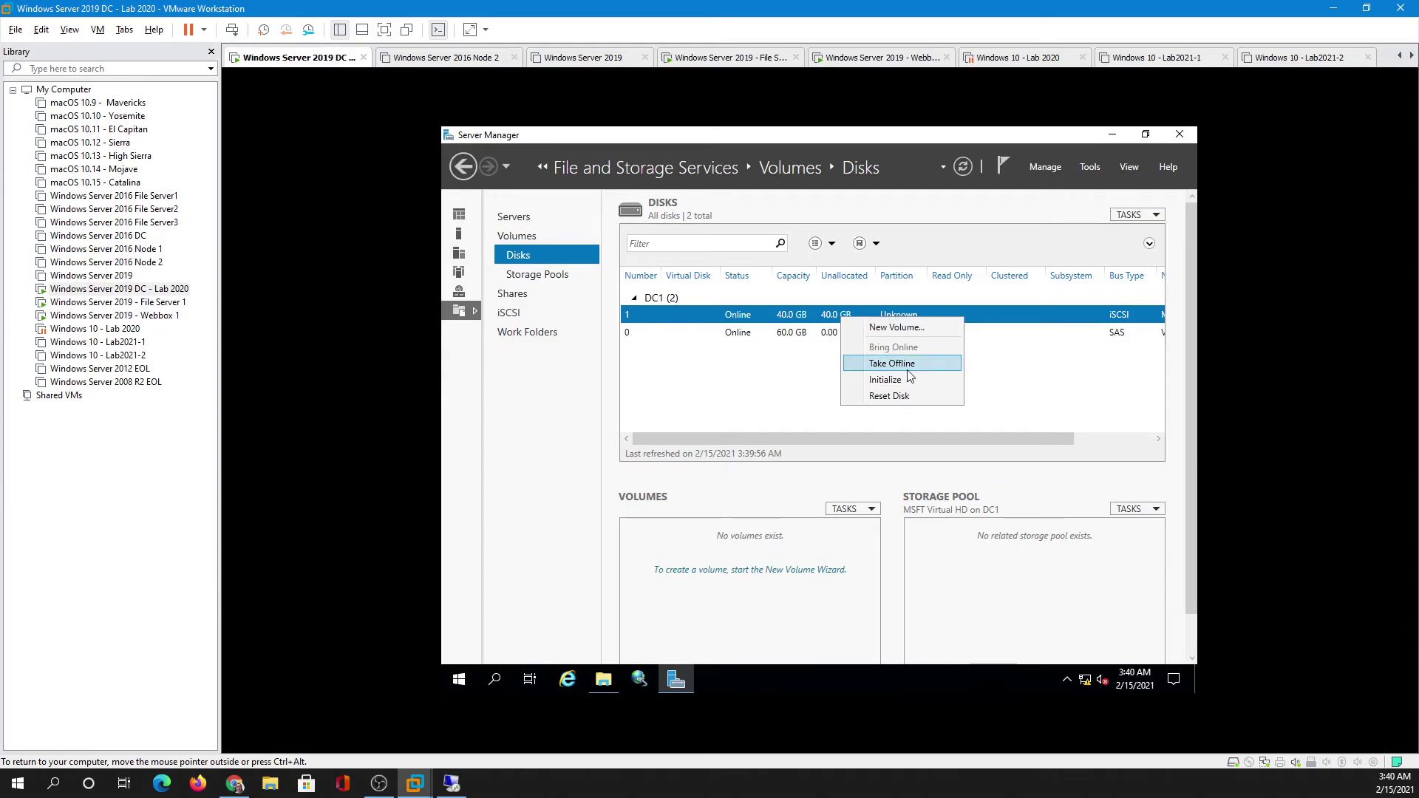
pyautogui.click(887, 379)
pyautogui.click(887, 454)
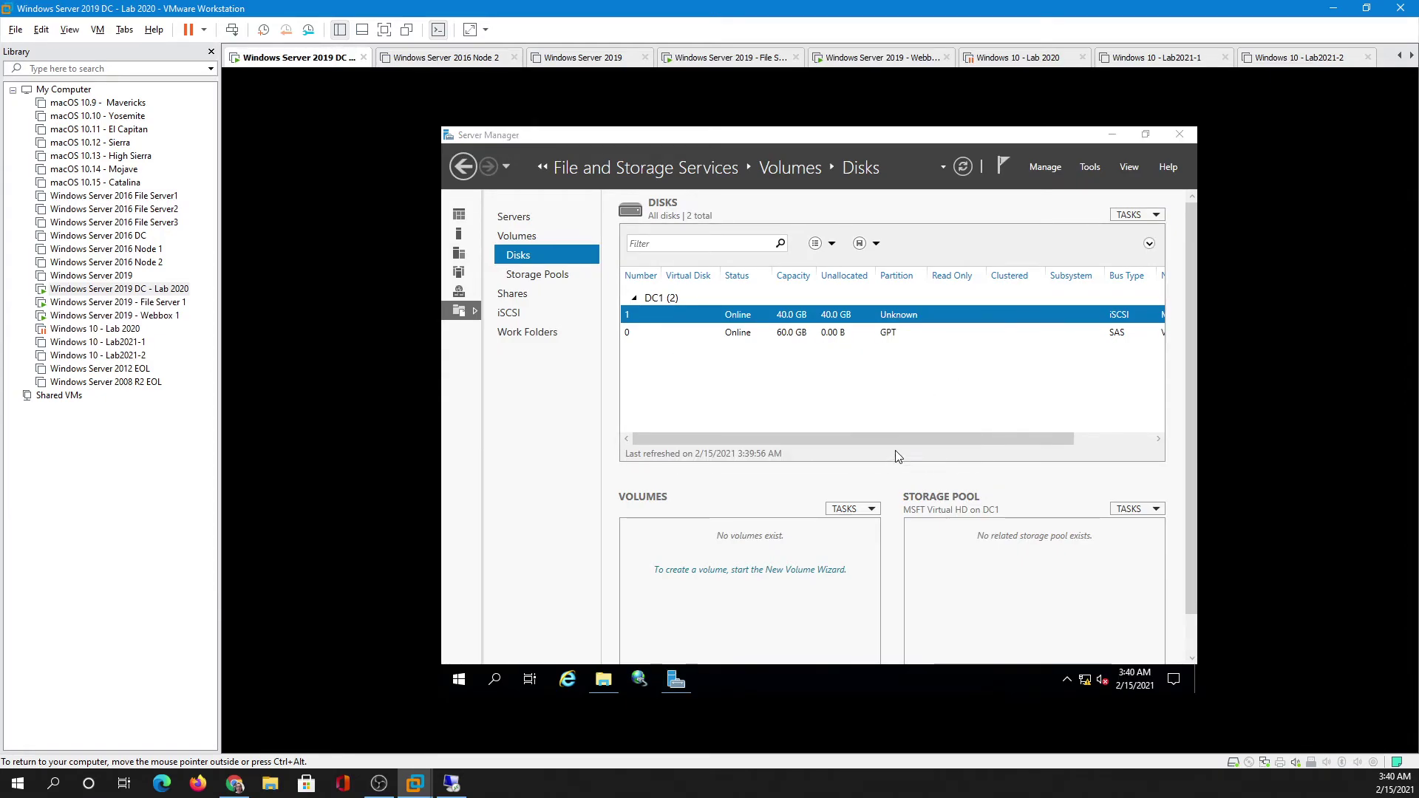
# - Create a 40 GB NTFS volume E: labelled 'Profiles' on disk 1
pyautogui.rightClick(850, 318)
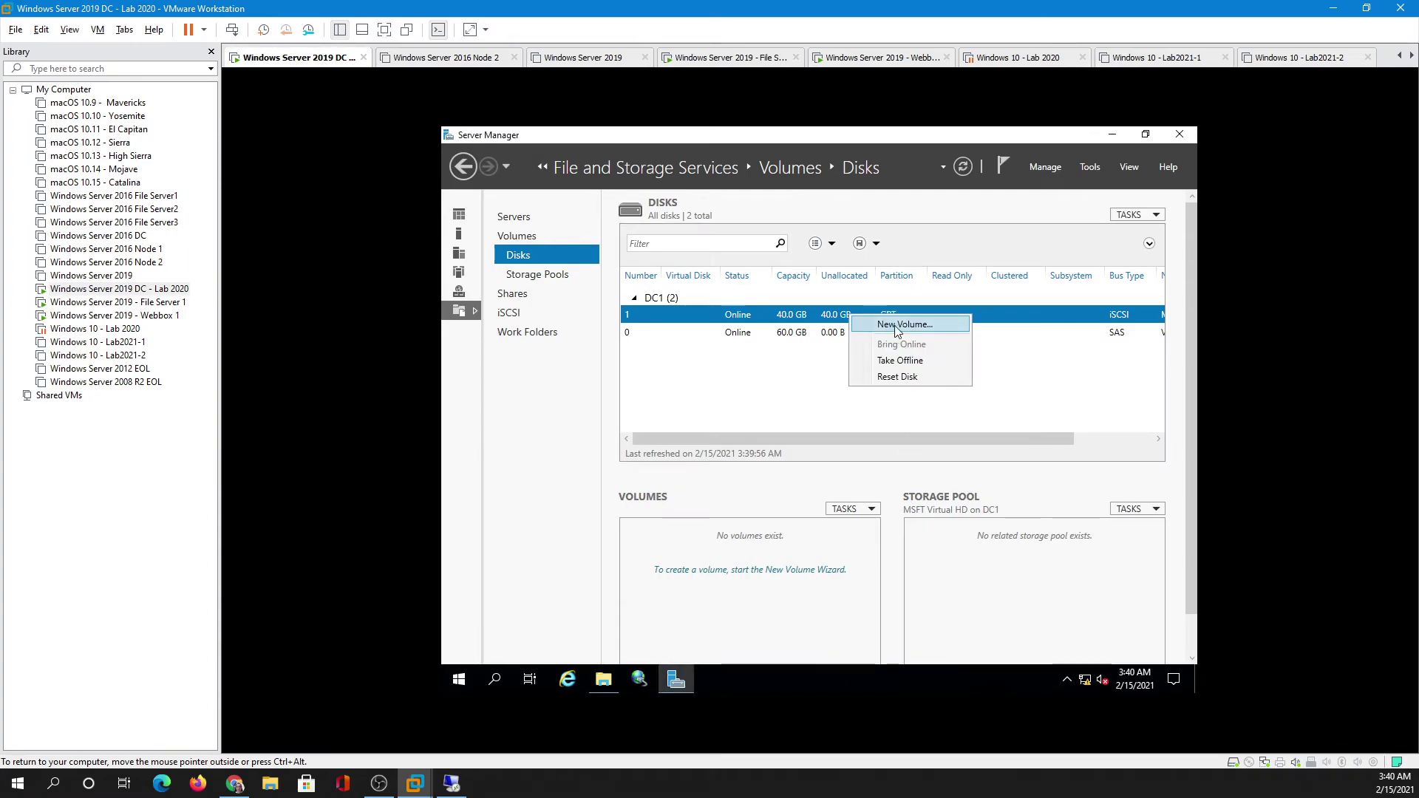
pyautogui.click(891, 325)
pyautogui.click(858, 543)
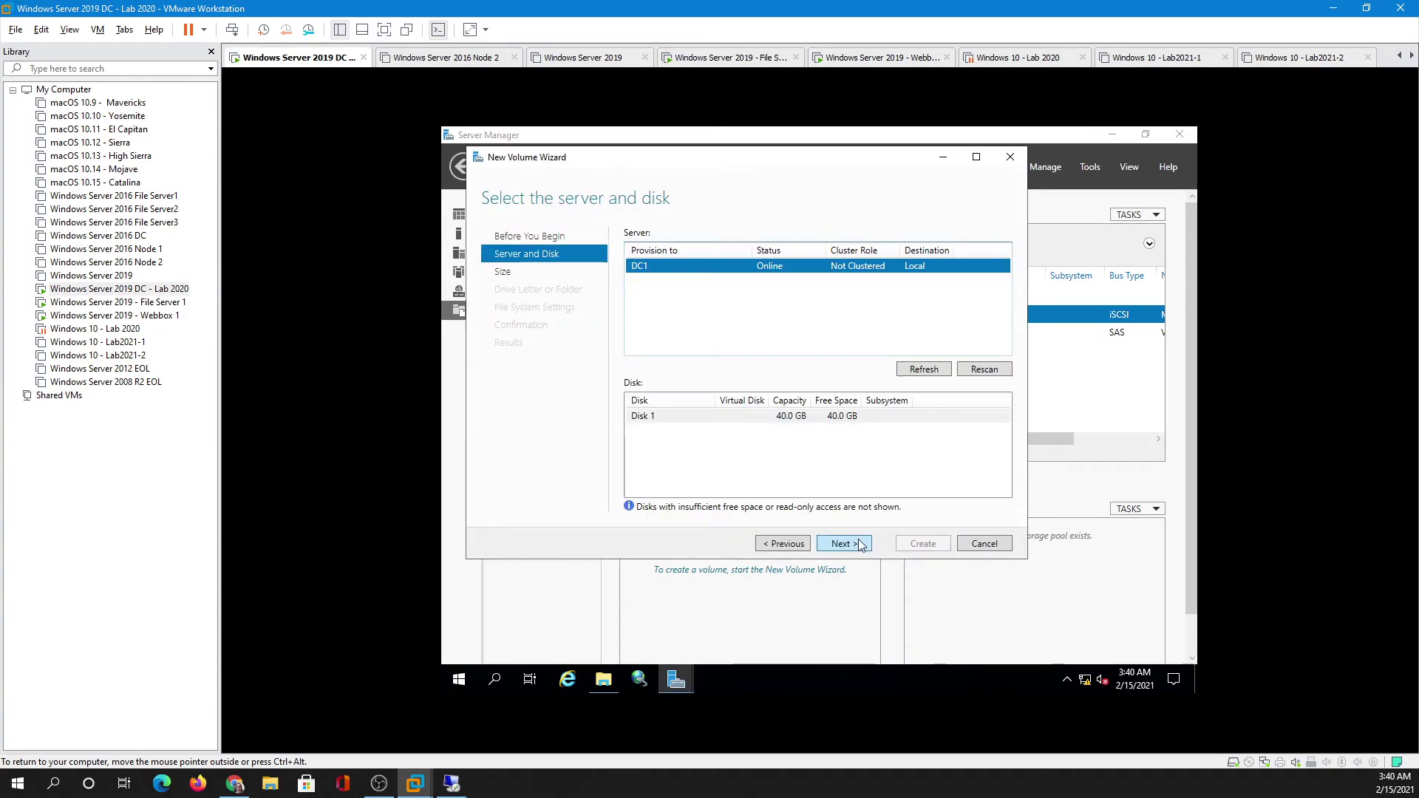
pyautogui.click(858, 543)
pyautogui.click(858, 544)
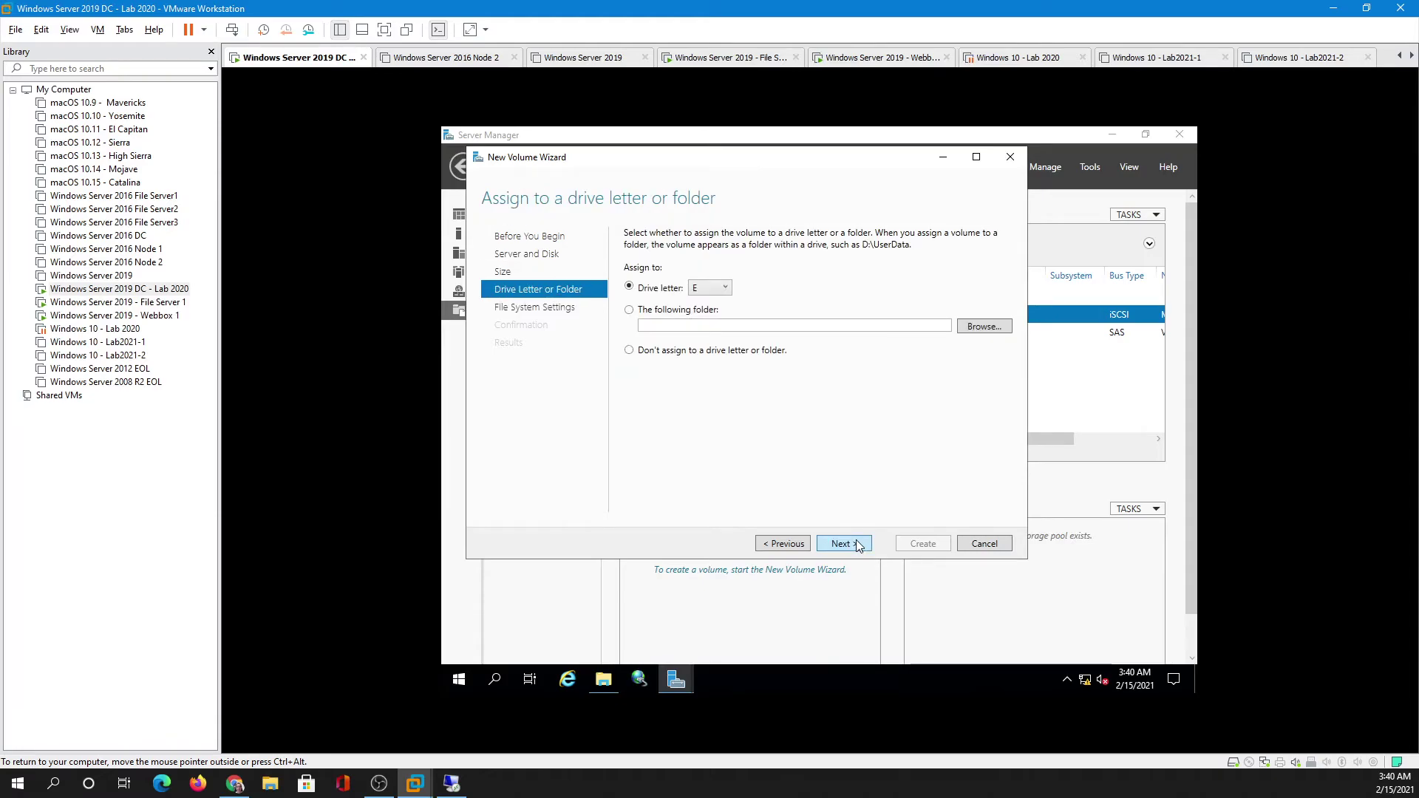
pyautogui.click(856, 541)
pyautogui.moveTo(784, 285); pyautogui.dragTo(708, 289)
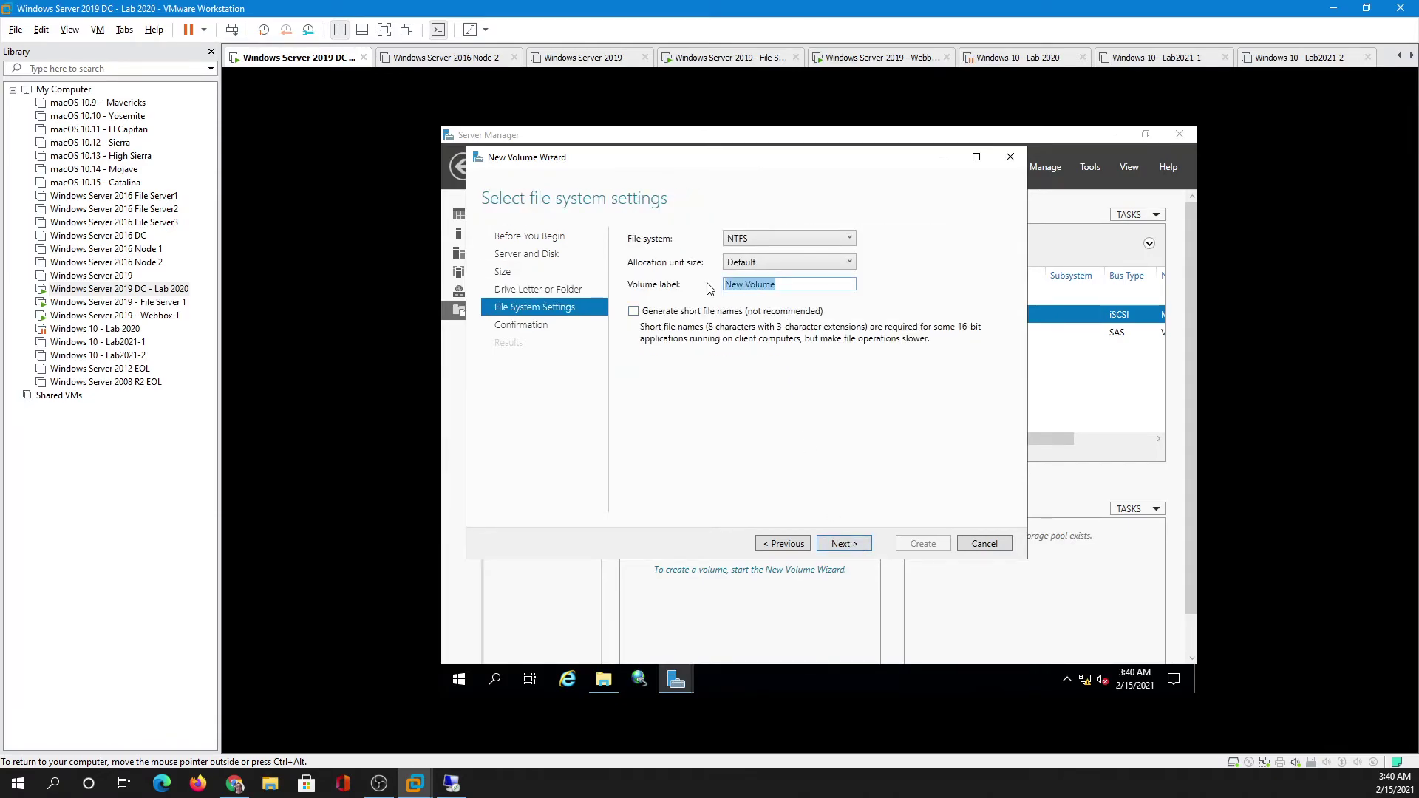
pyautogui.write('Profiles')
pyautogui.press('Return')
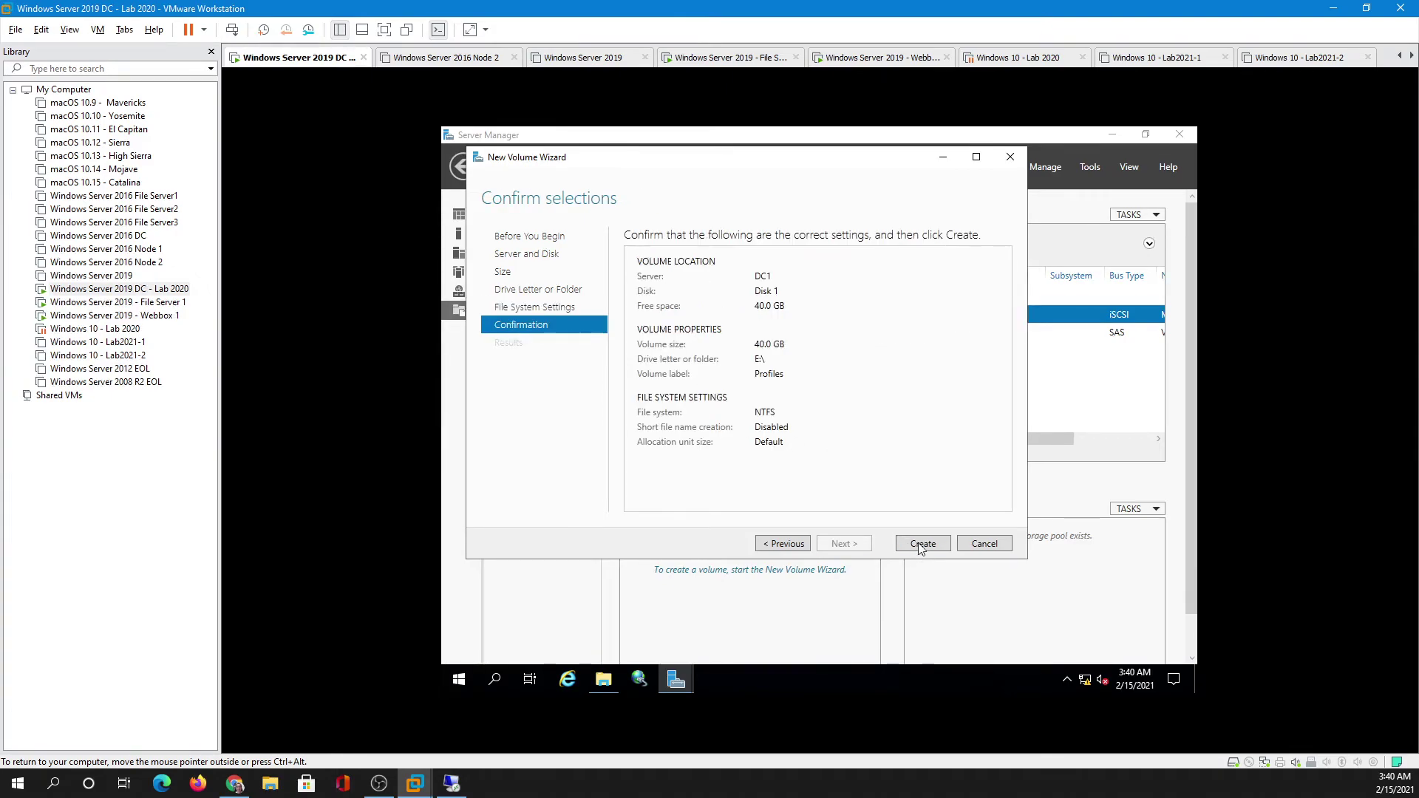
pyautogui.click(919, 545)
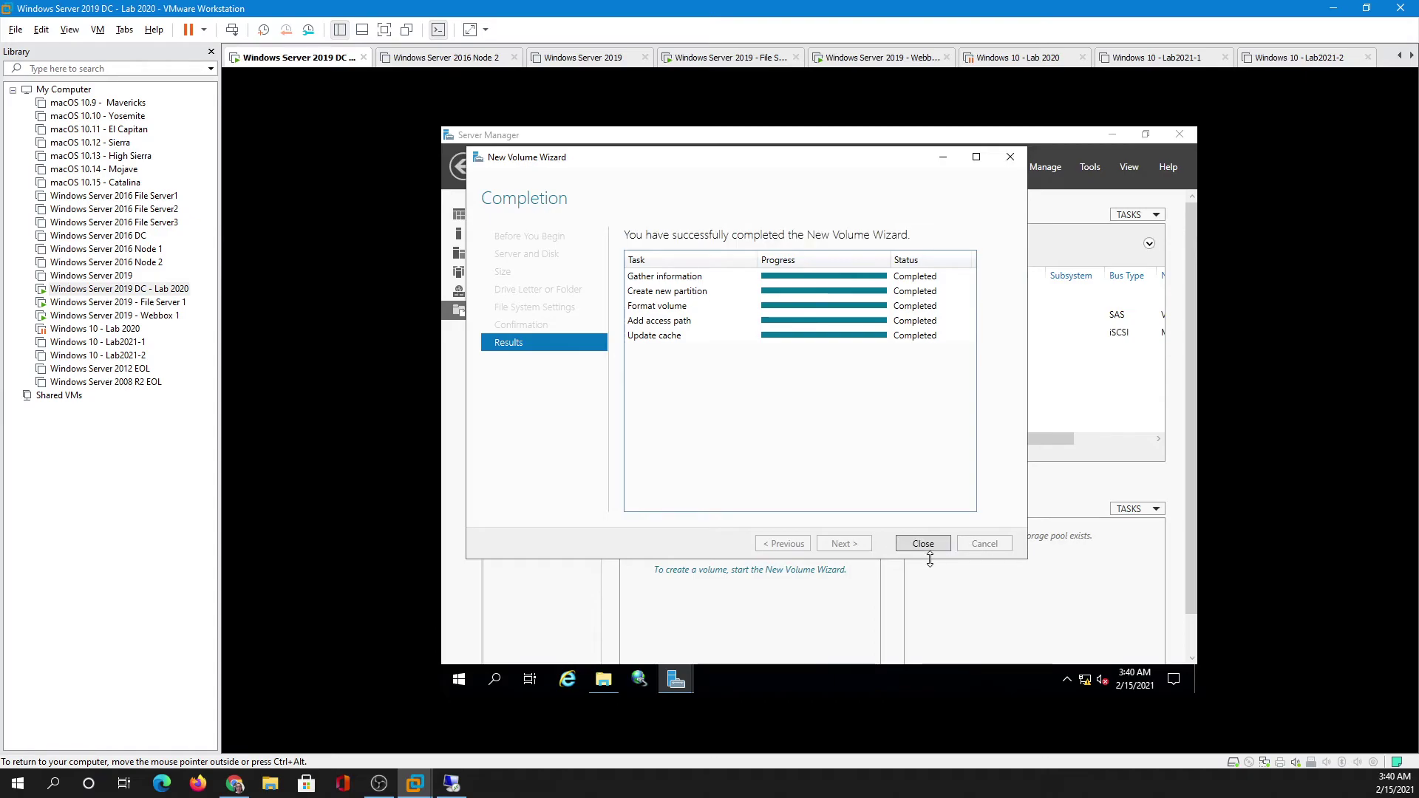
pyautogui.click(924, 544)
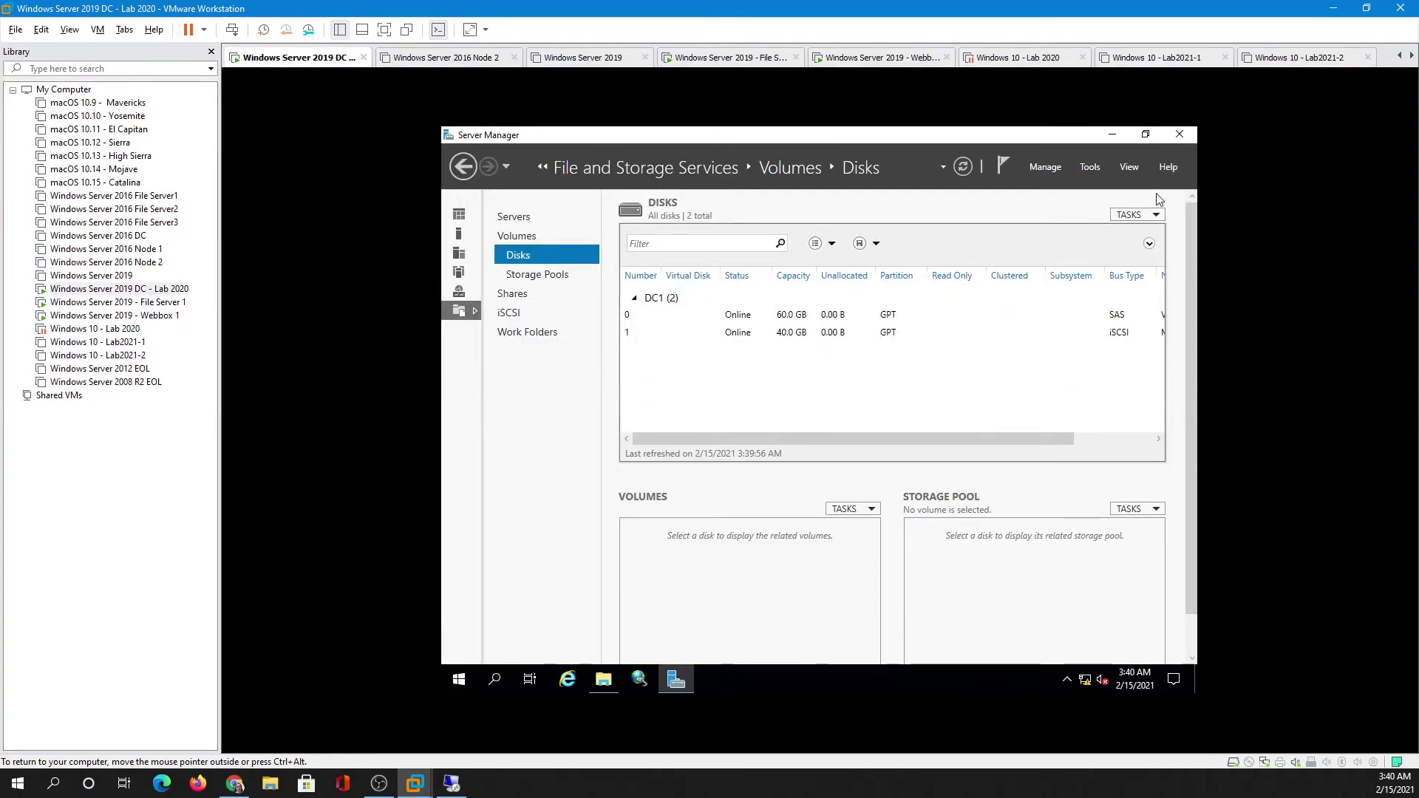
# - Minimize Server Manager on the DC and cycle through File Server 1 and Webbox 1 back to DC
pyautogui.click(1113, 135)
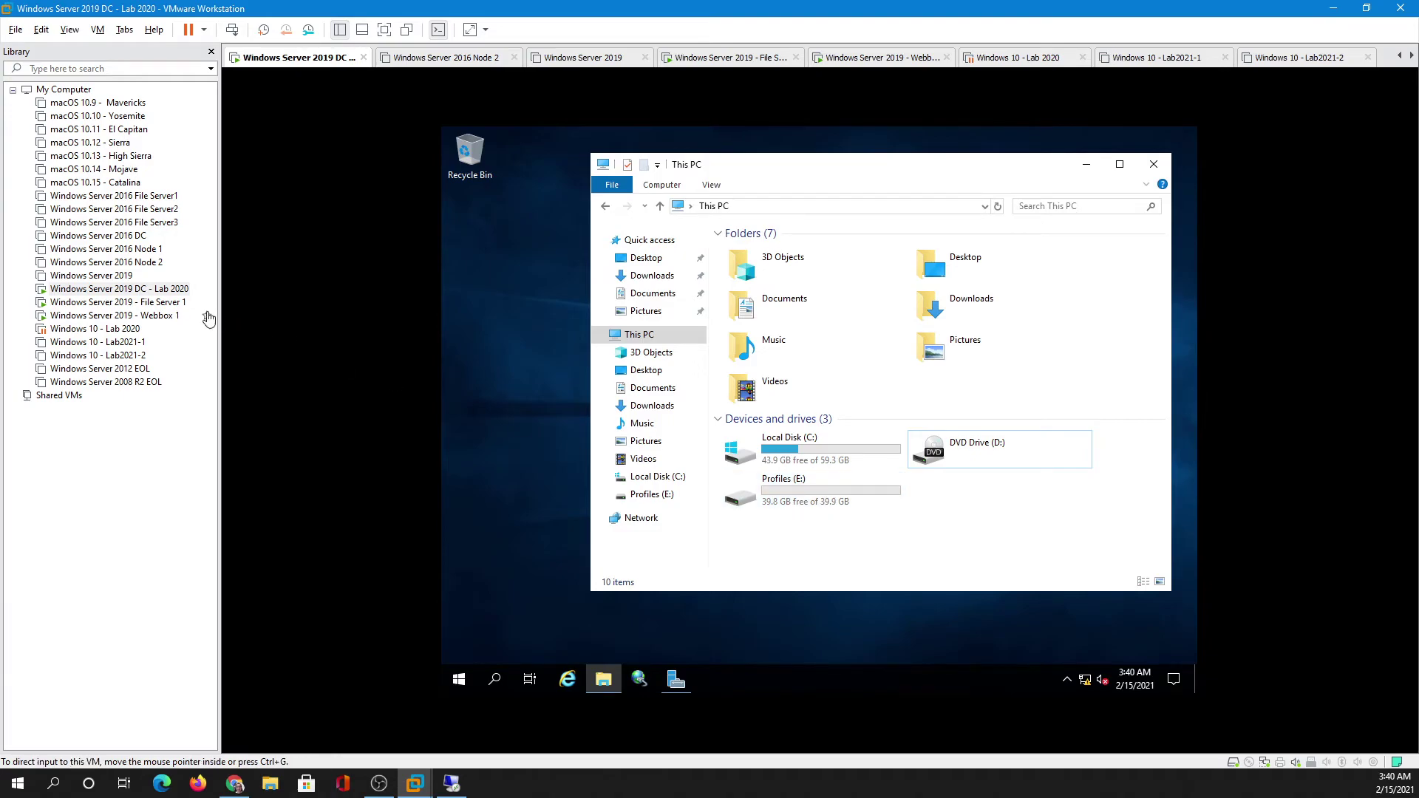
pyautogui.click(166, 304)
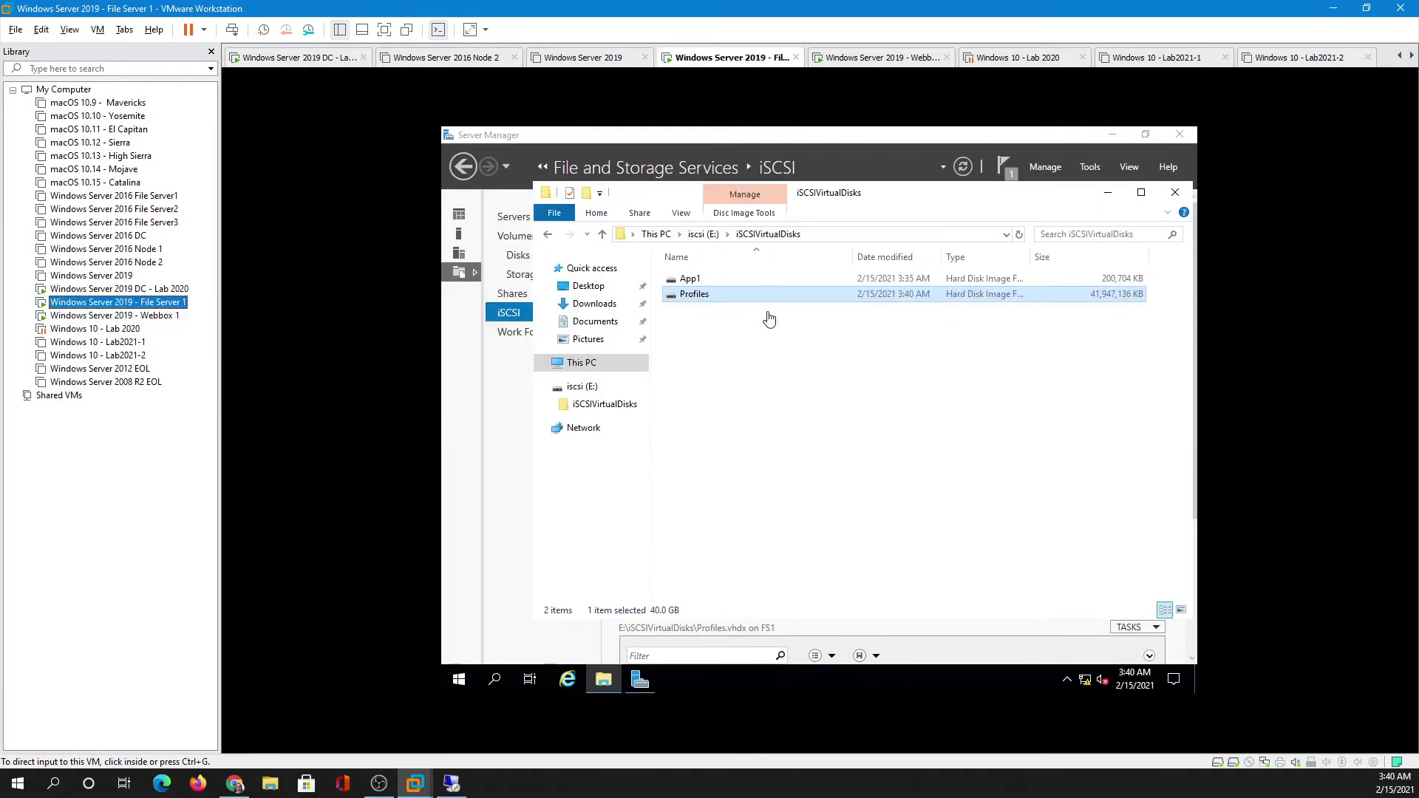
pyautogui.click(159, 316)
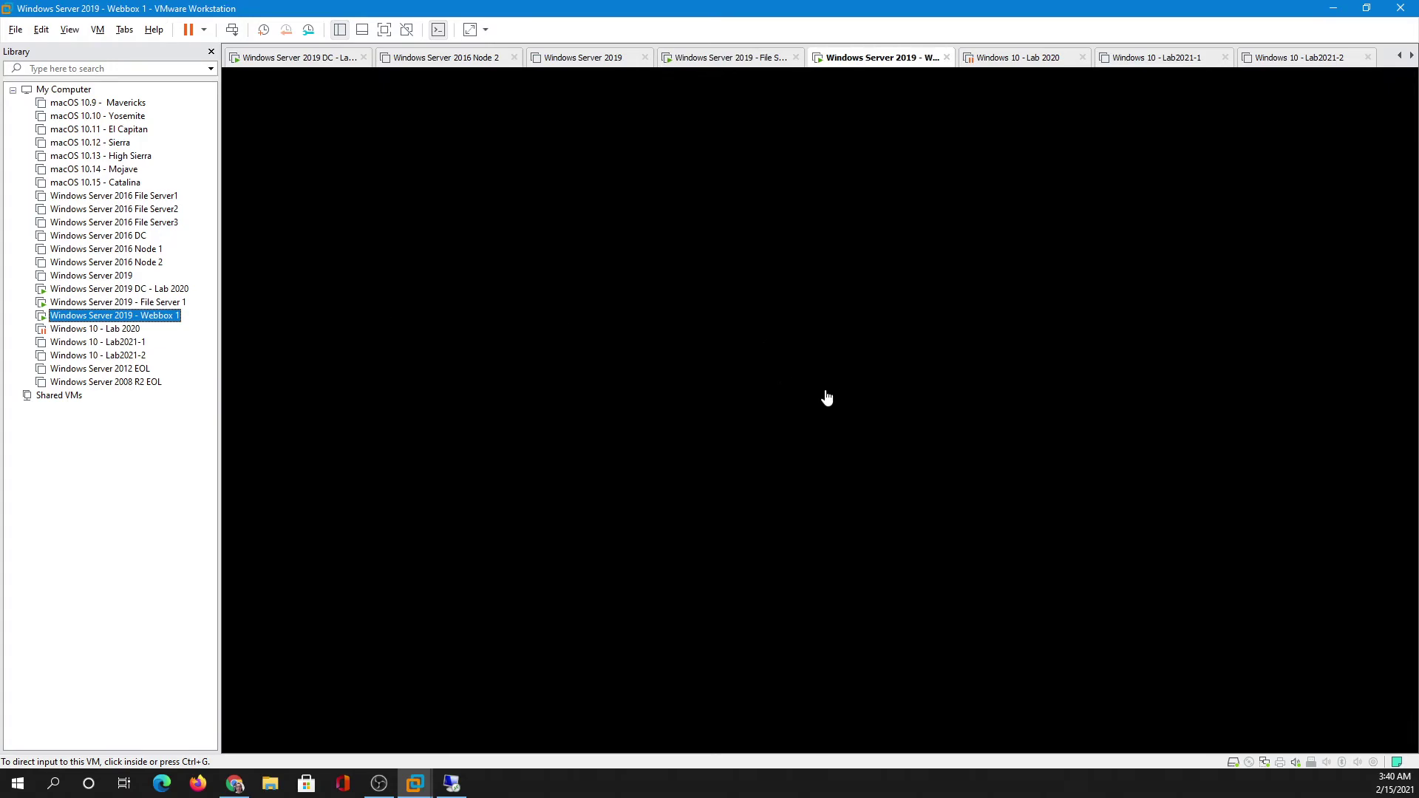
pyautogui.click(177, 289)
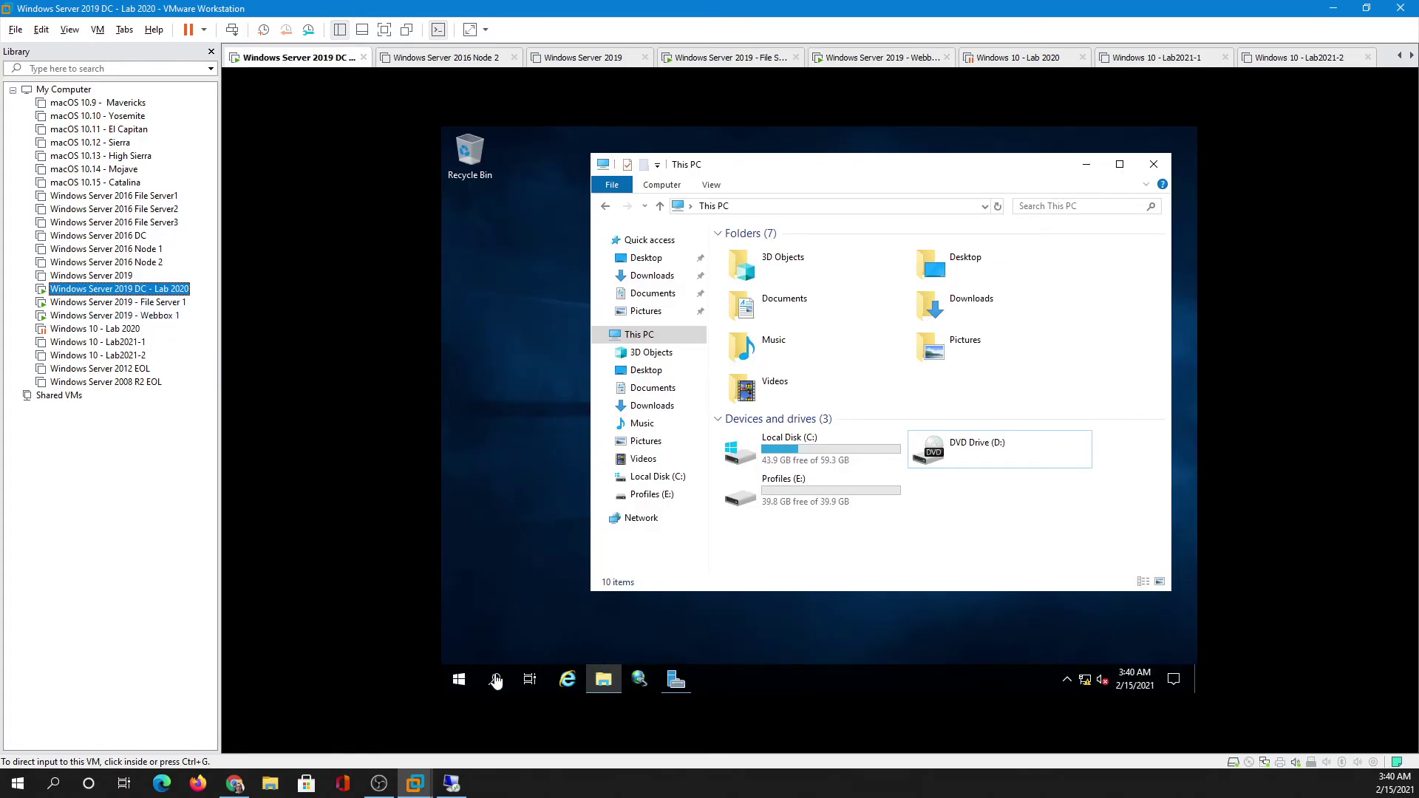
# - In the remote desktop session, refresh This PC to check Application (E:), then return to VMware
pyautogui.click(452, 786)
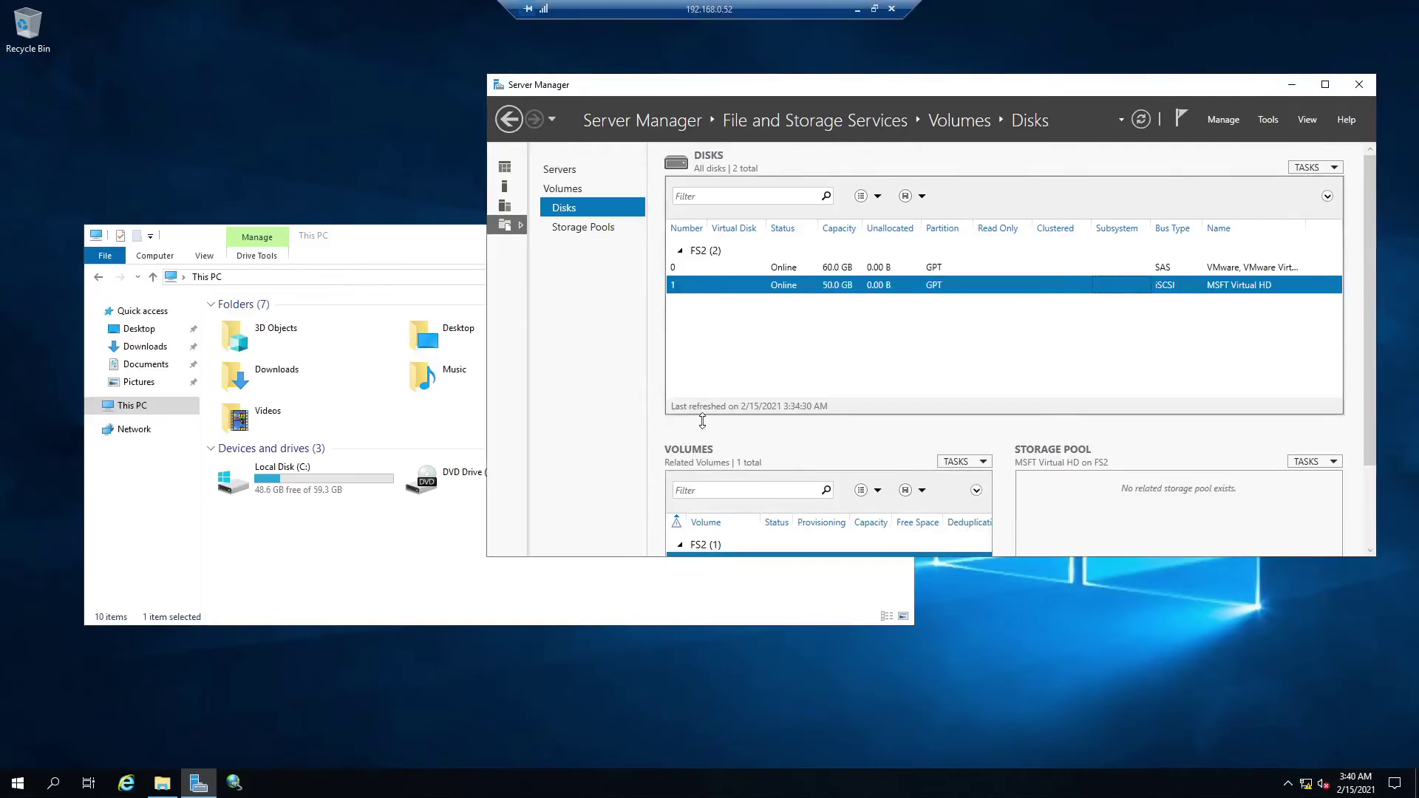
pyautogui.click(1361, 87)
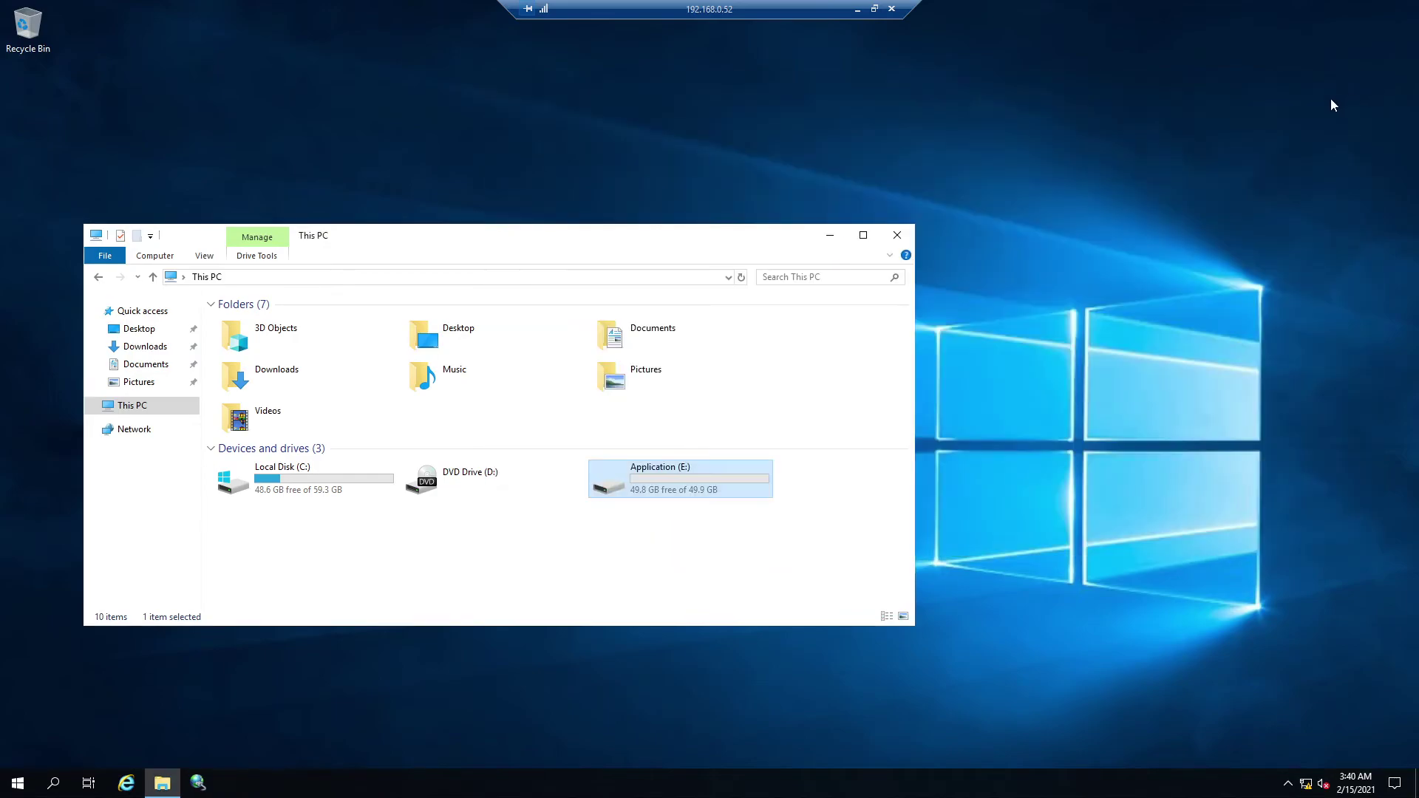
pyautogui.click(741, 277)
pyautogui.moveTo(406, 236); pyautogui.dragTo(652, 221)
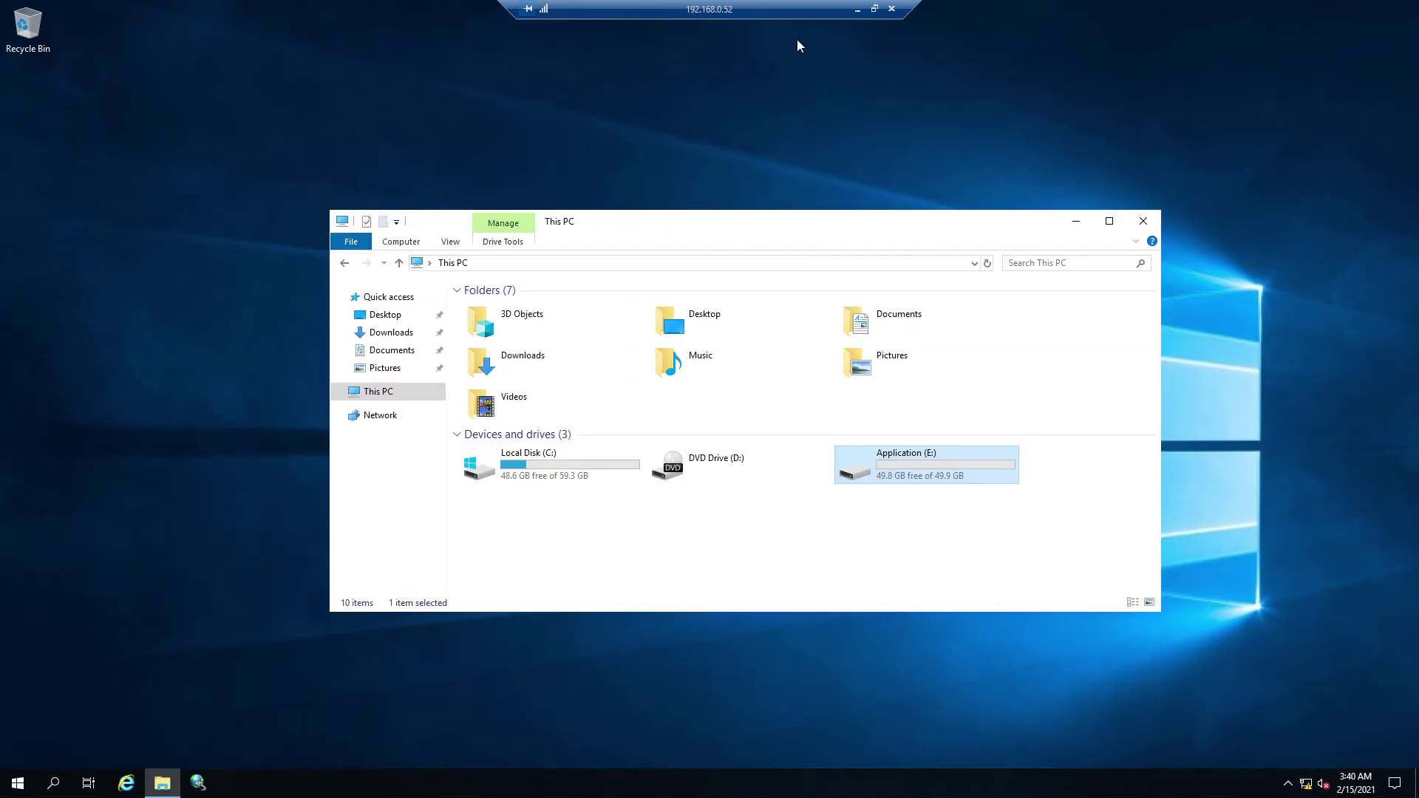
pyautogui.click(857, 9)
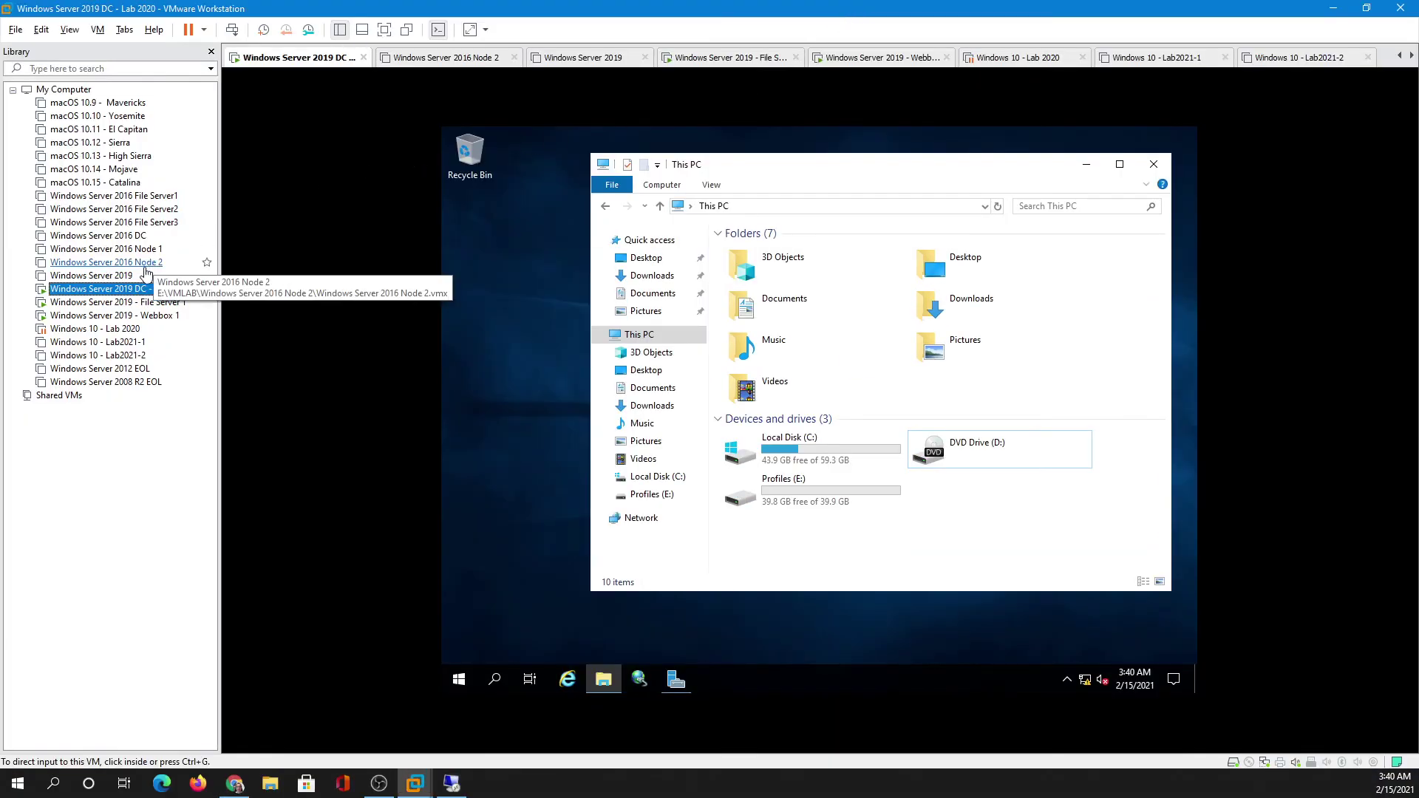
# - Briefly revisit the remote session, then switch to File Server 1 showing App1 and Profiles disk files
pyautogui.click(450, 785)
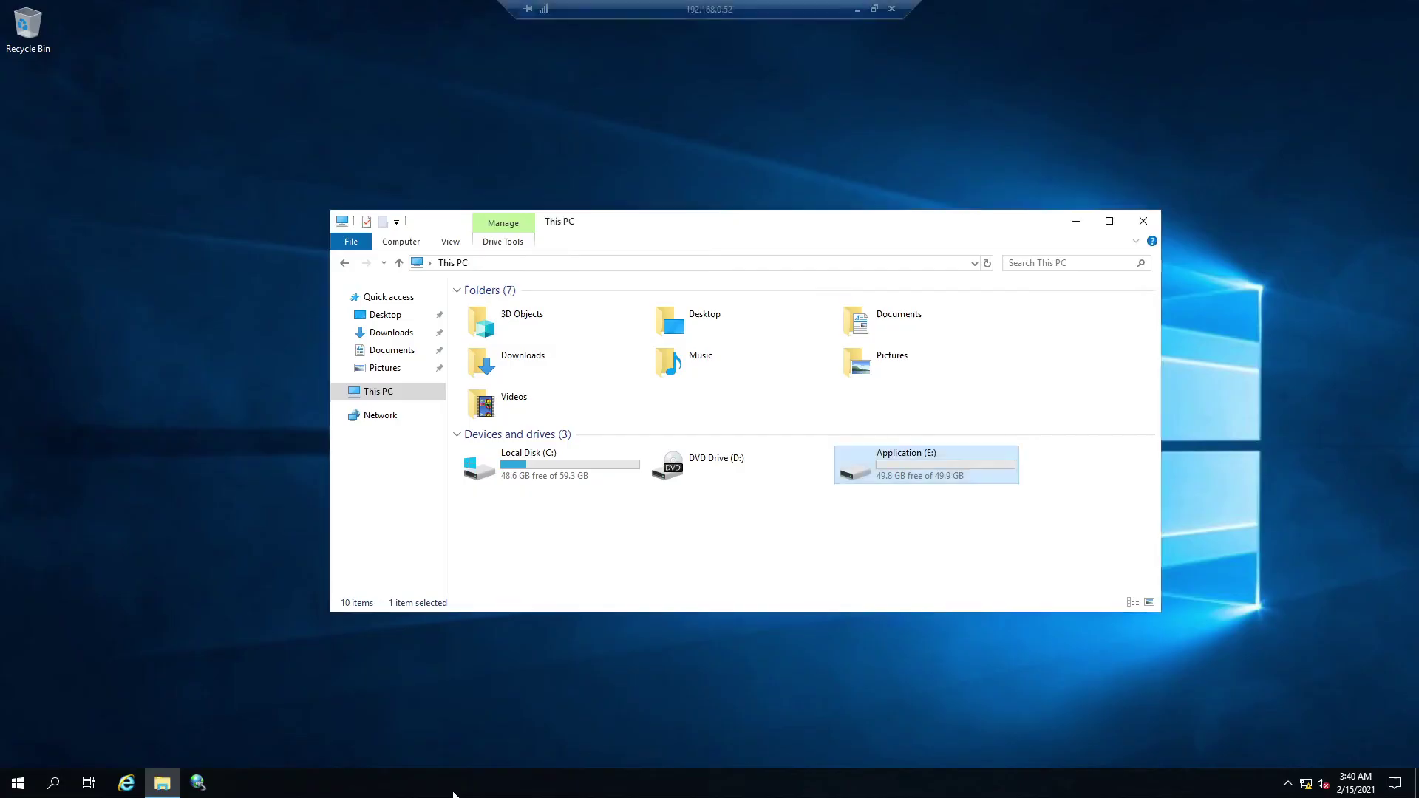
pyautogui.click(862, 9)
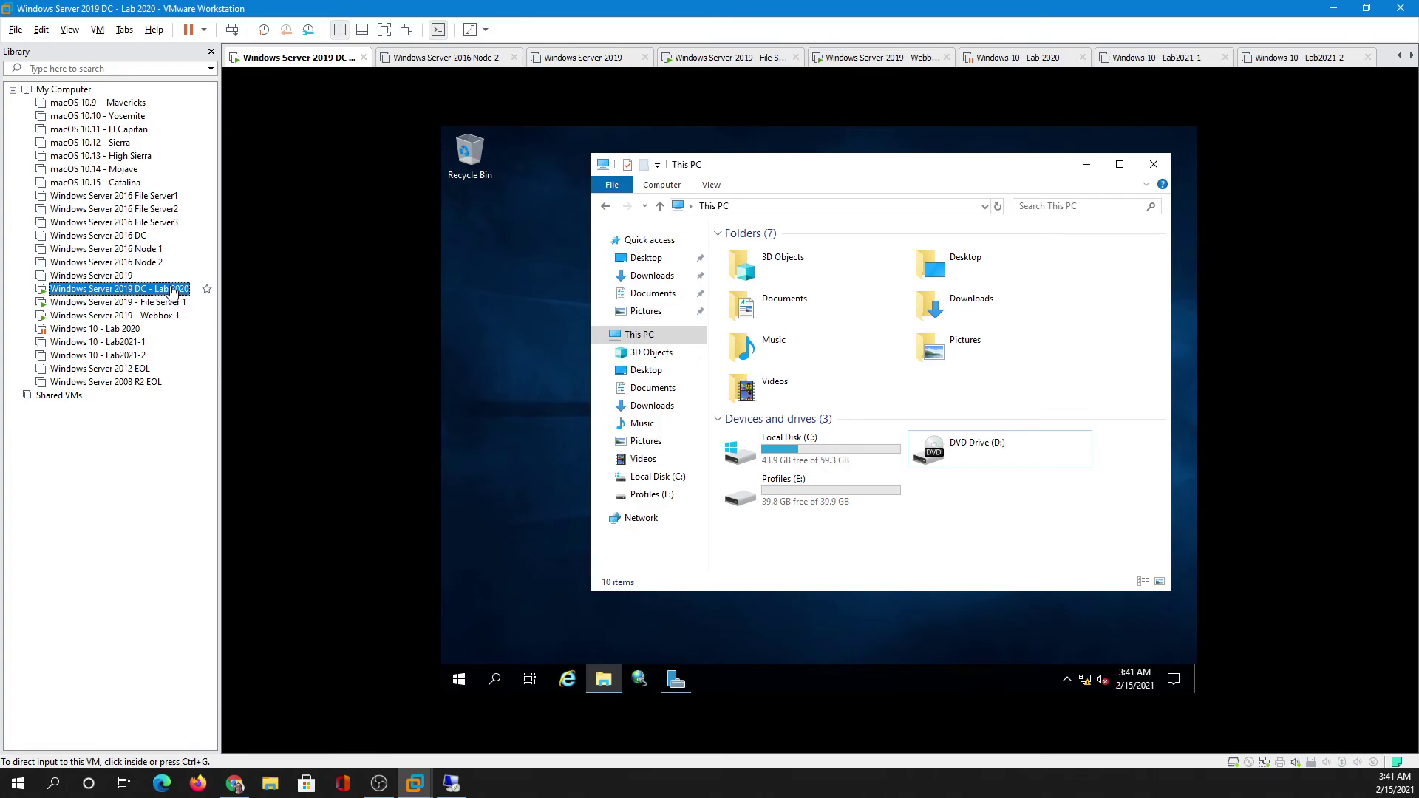
pyautogui.click(172, 303)
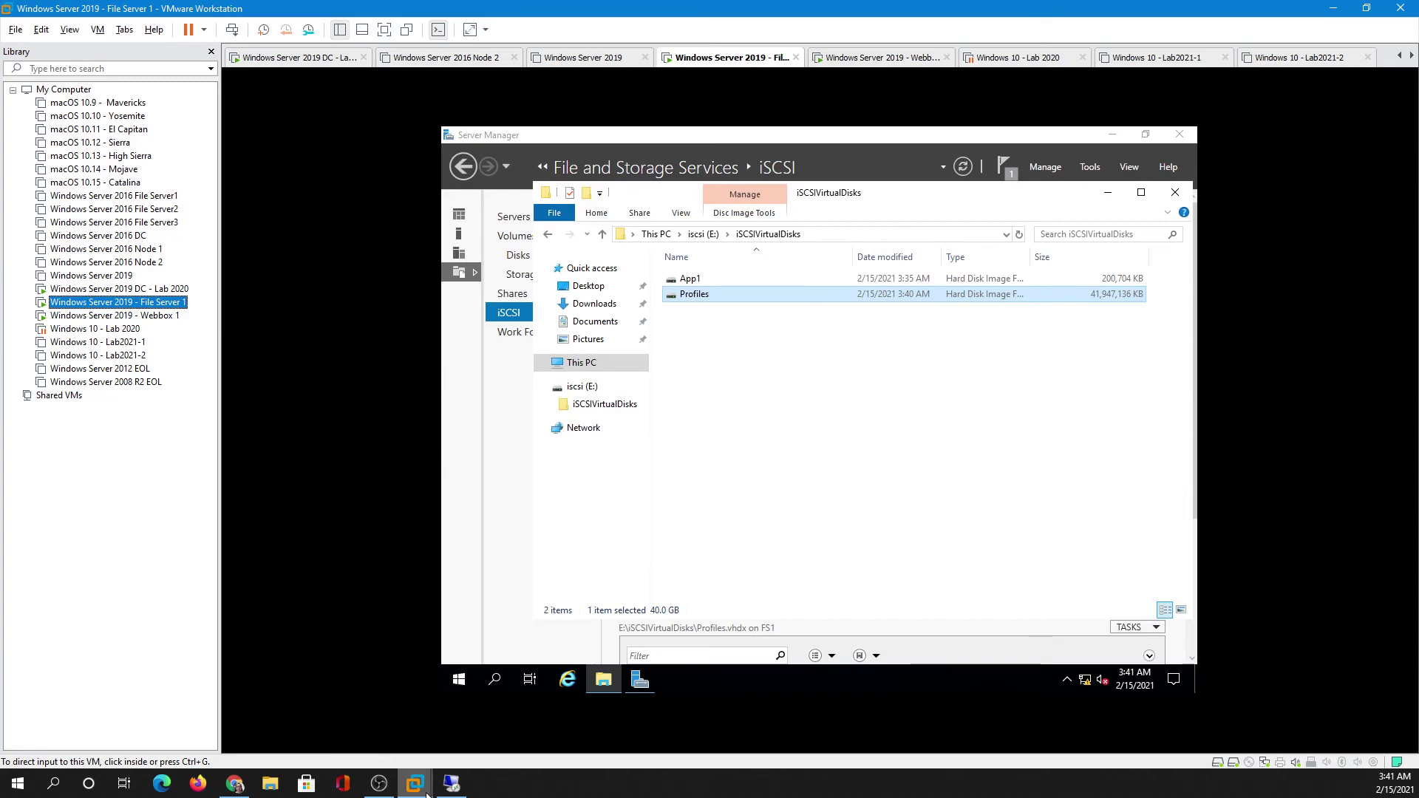
pyautogui.click(451, 785)
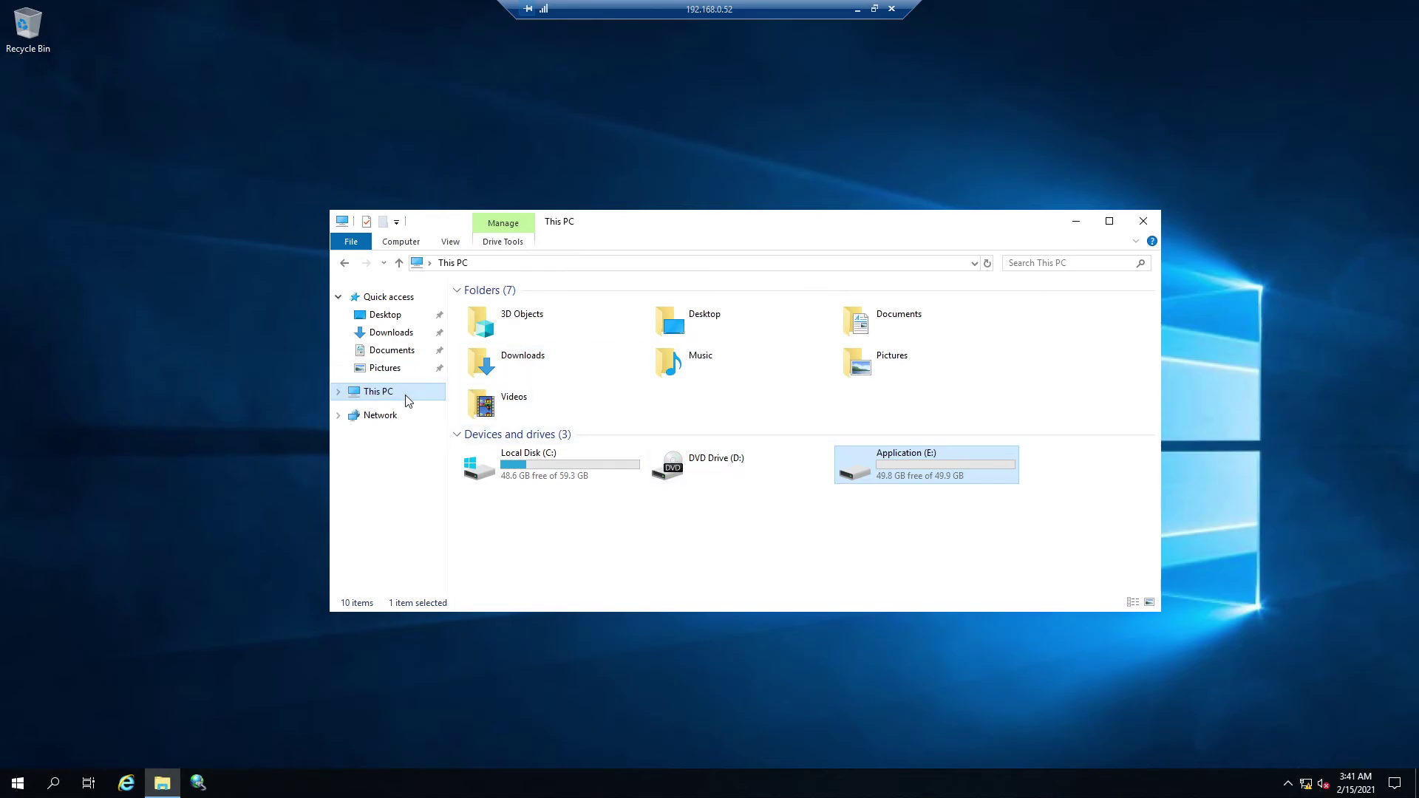
pyautogui.click(857, 8)
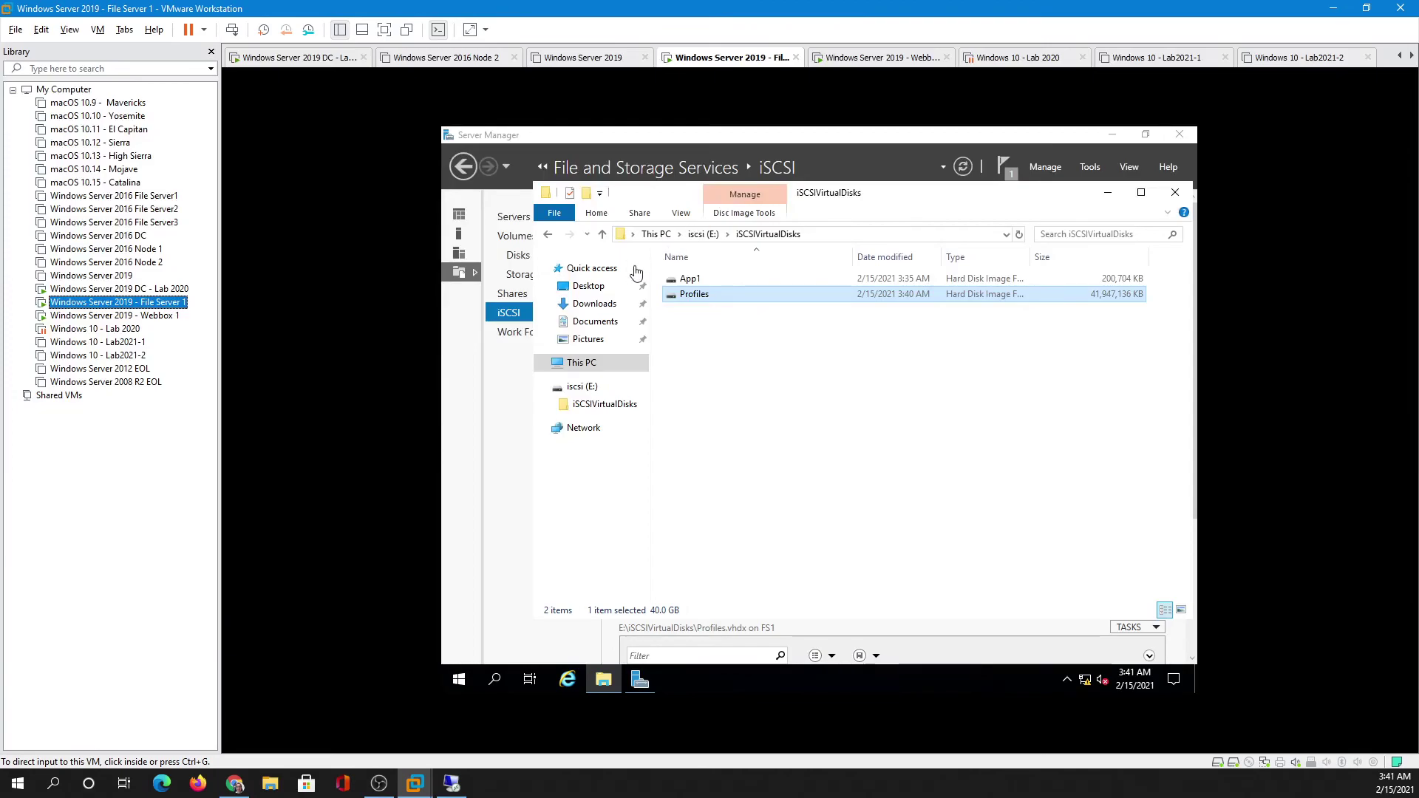
# - Close the iSCSIVirtualDisks window and refresh the iSCSI disk list so Profiles.vhdx shows Connected
pyautogui.click(1175, 192)
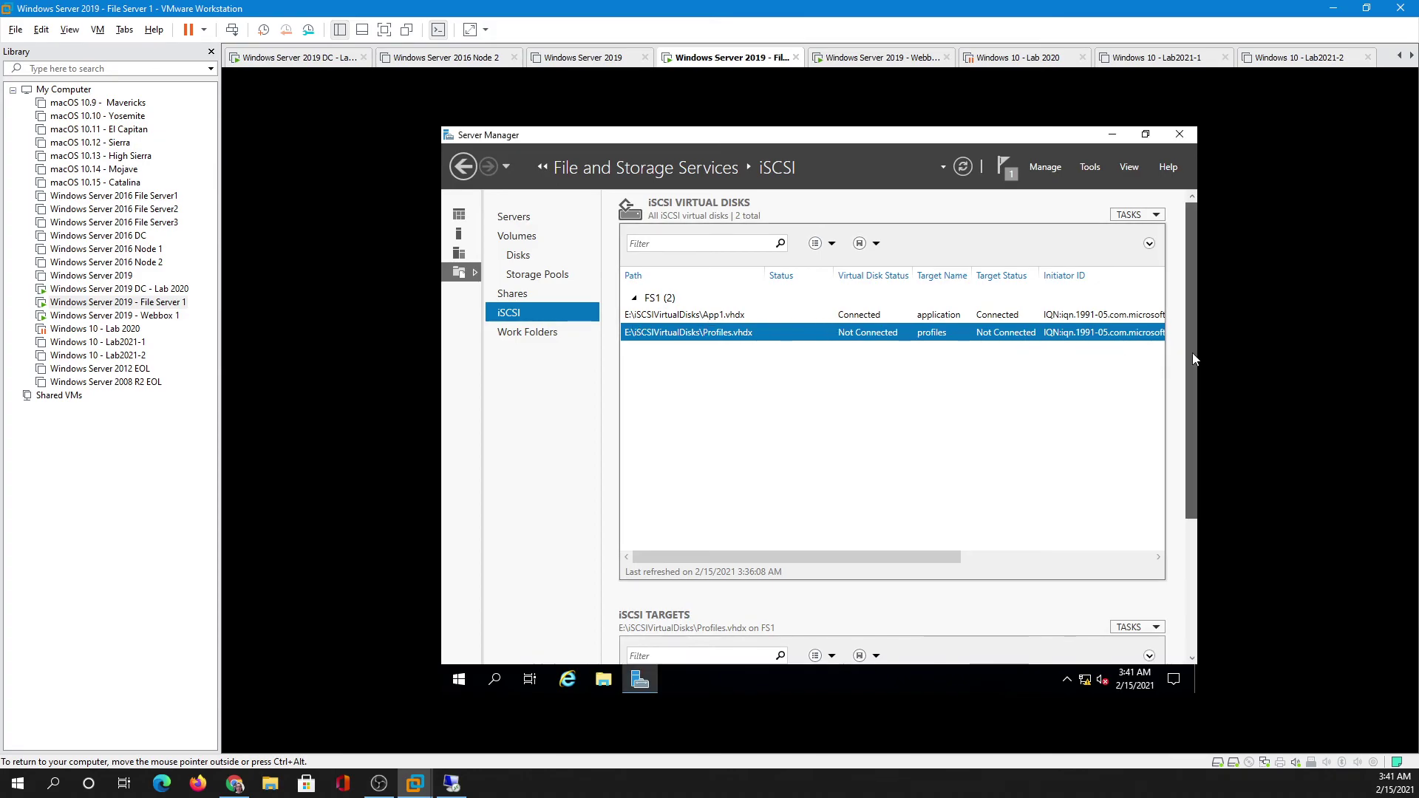
pyautogui.moveTo(1192, 353)
pyautogui.mouseDown()
pyautogui.moveTo(1185, 442)
pyautogui.moveTo(1197, 345)
pyautogui.mouseUp()
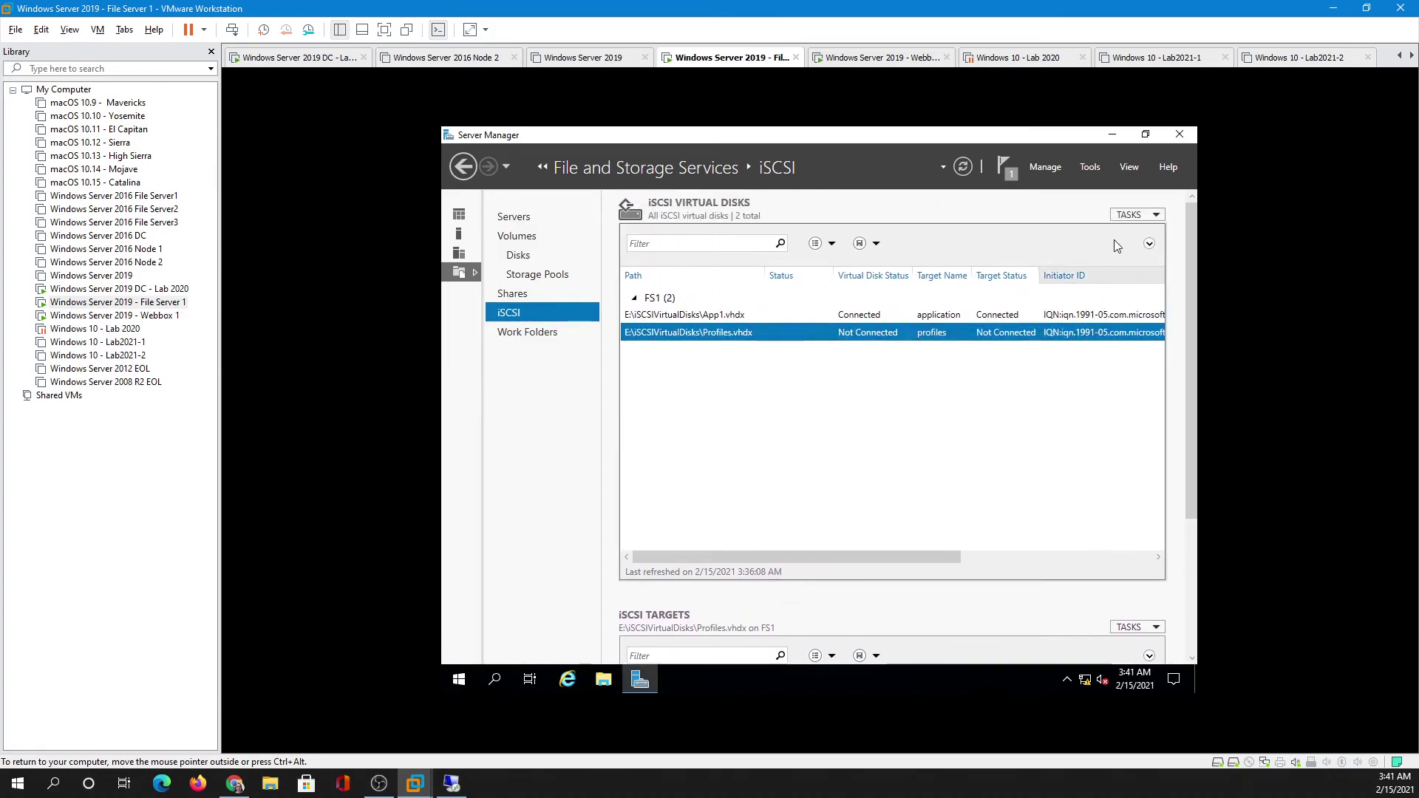
pyautogui.click(1132, 215)
pyautogui.click(1093, 266)
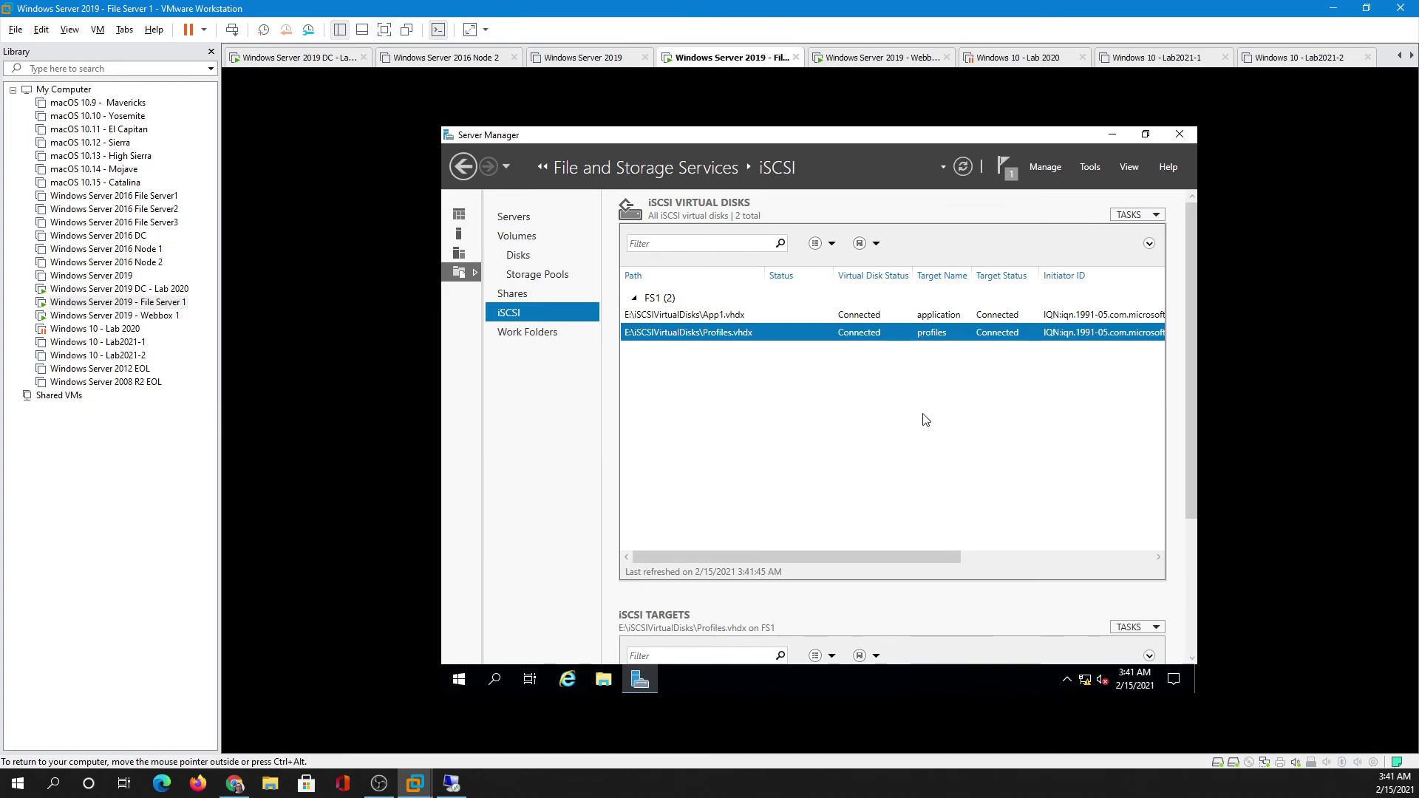
pyautogui.click(1112, 135)
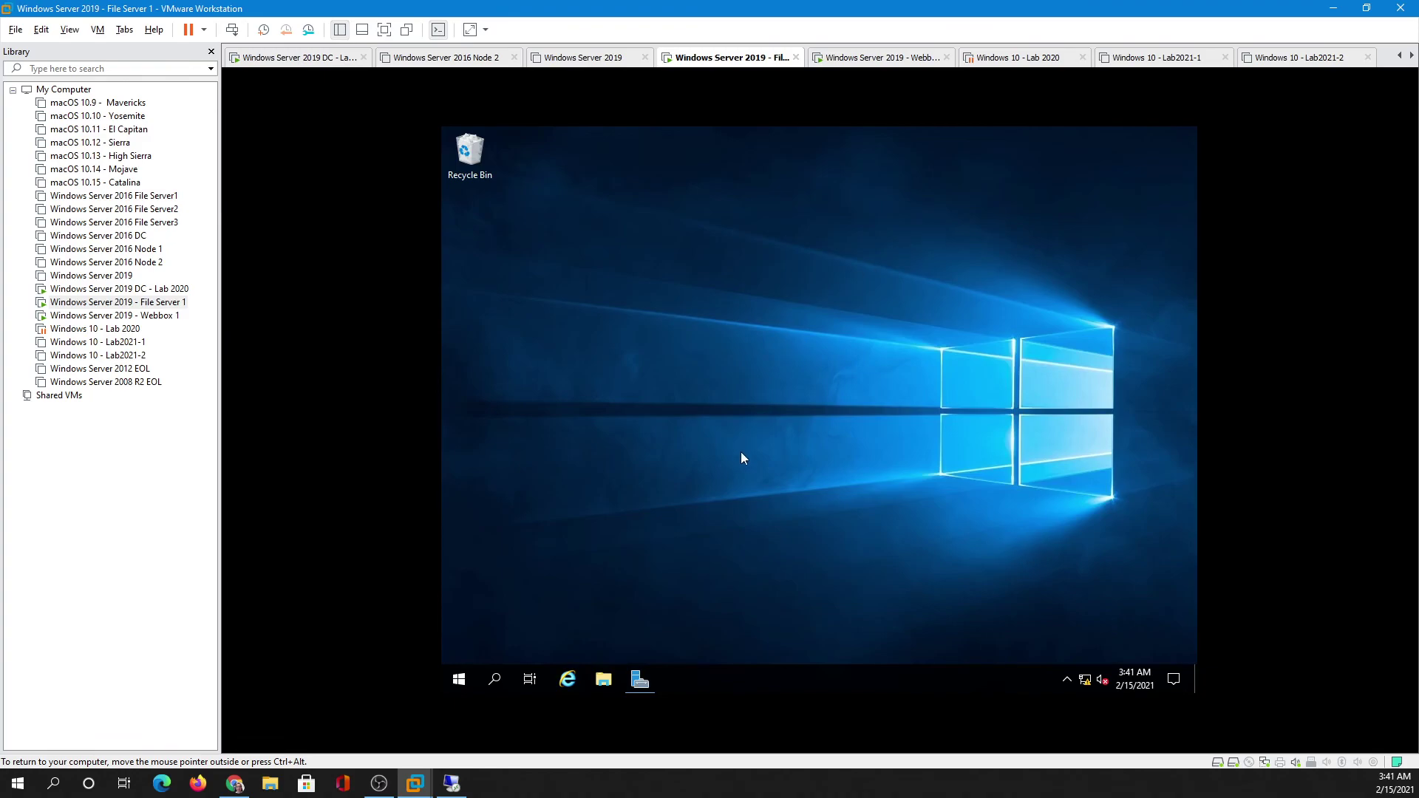
pyautogui.click(641, 680)
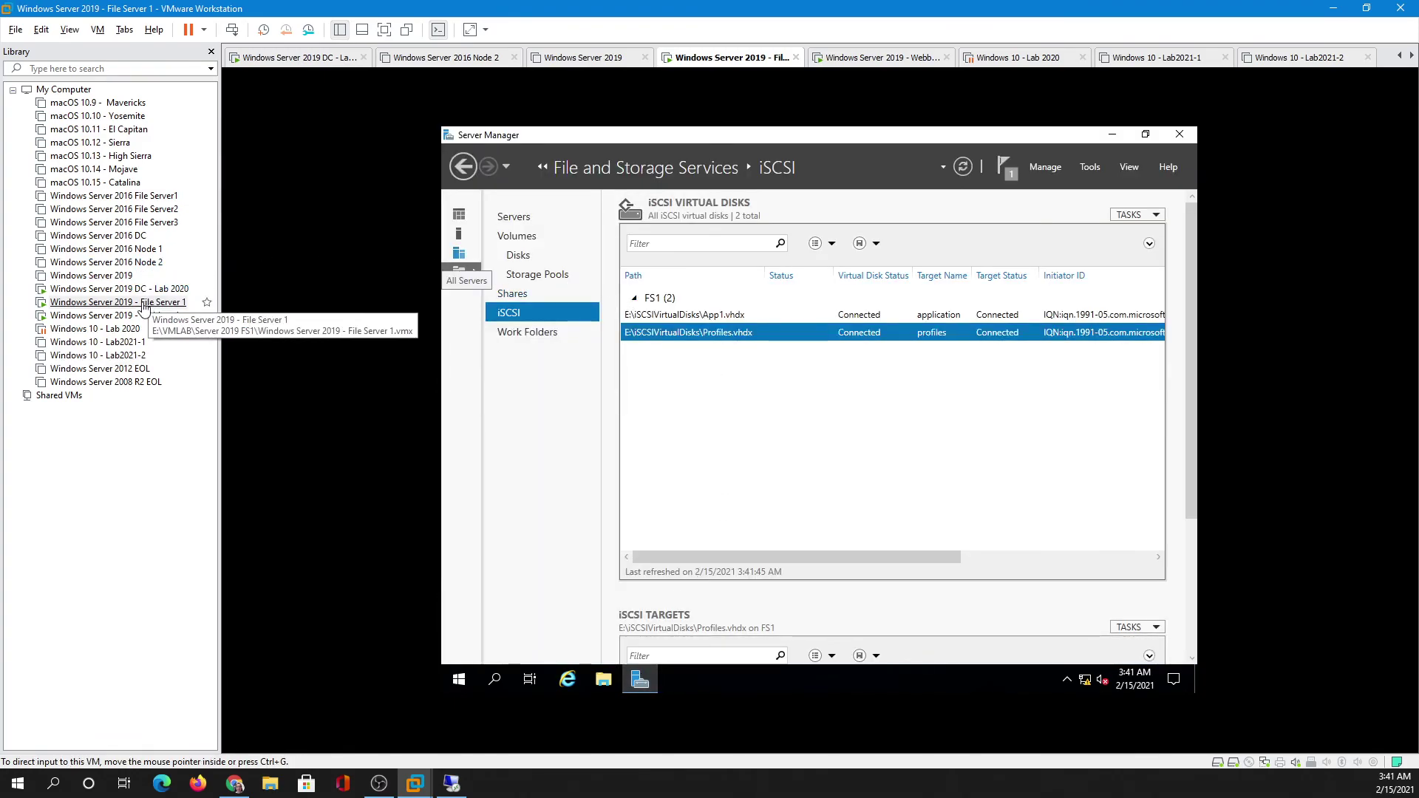
# - Return to the remote FS2 session and centre its This PC window showing Application (E:)
pyautogui.click(450, 784)
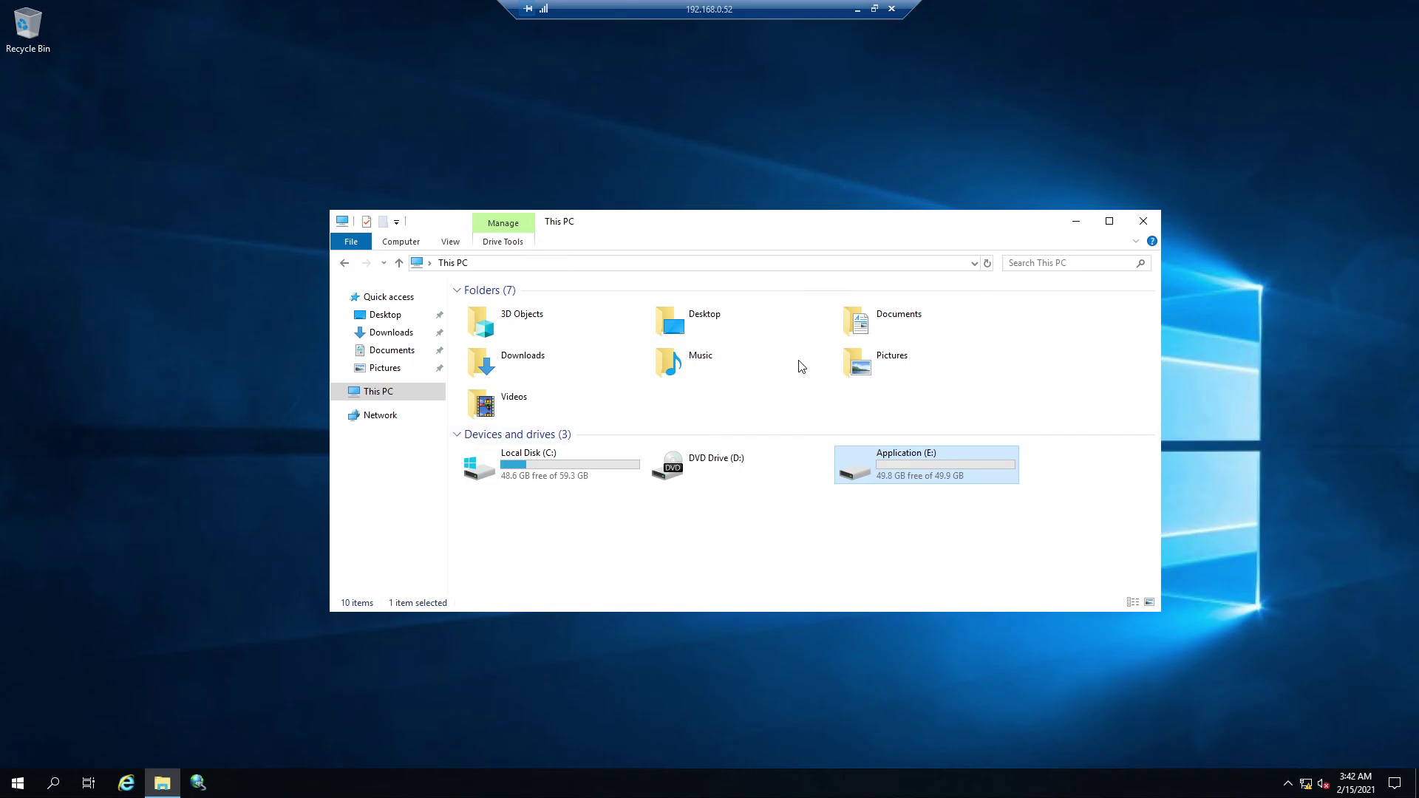
pyautogui.moveTo(760, 223); pyautogui.dragTo(690, 125)
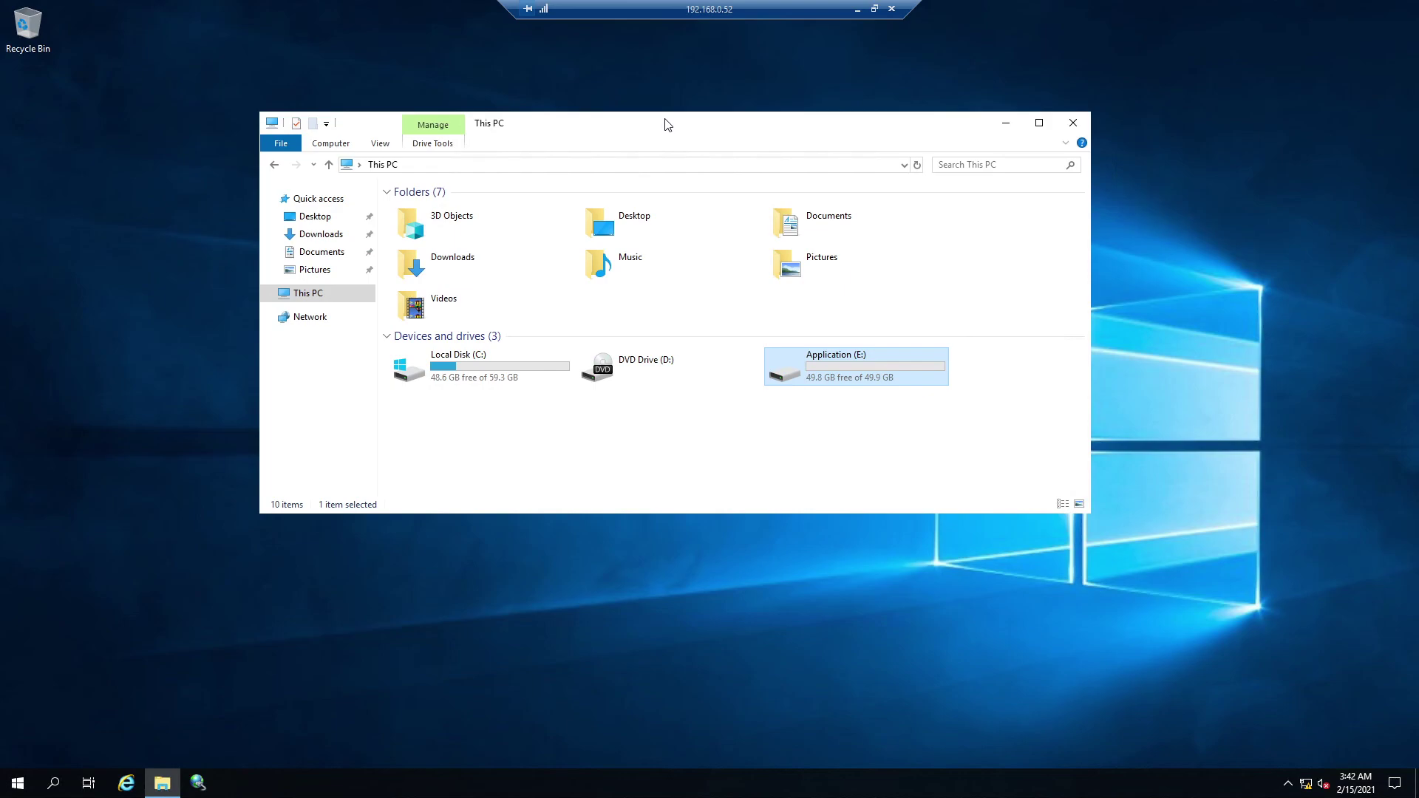
pyautogui.moveTo(667, 125); pyautogui.dragTo(626, 242)
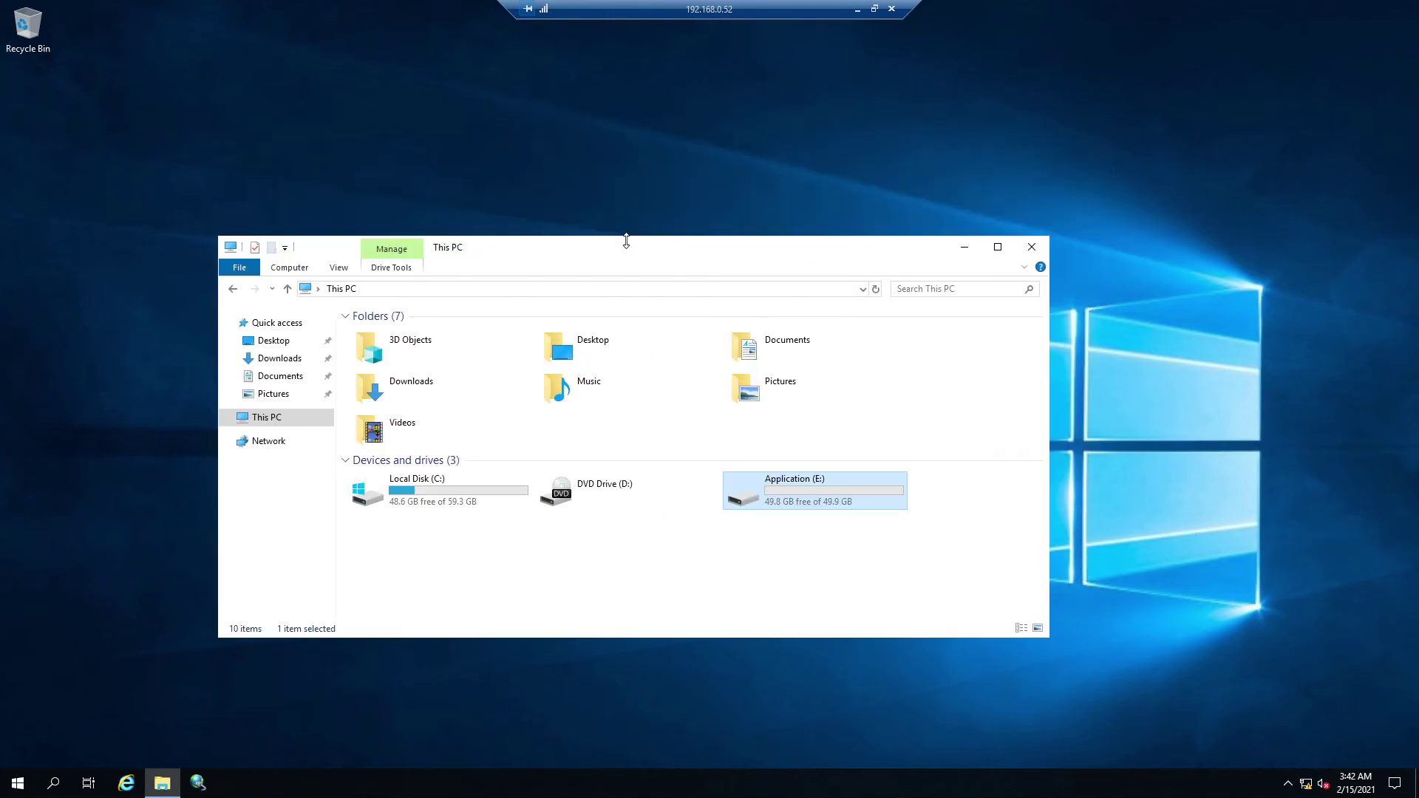